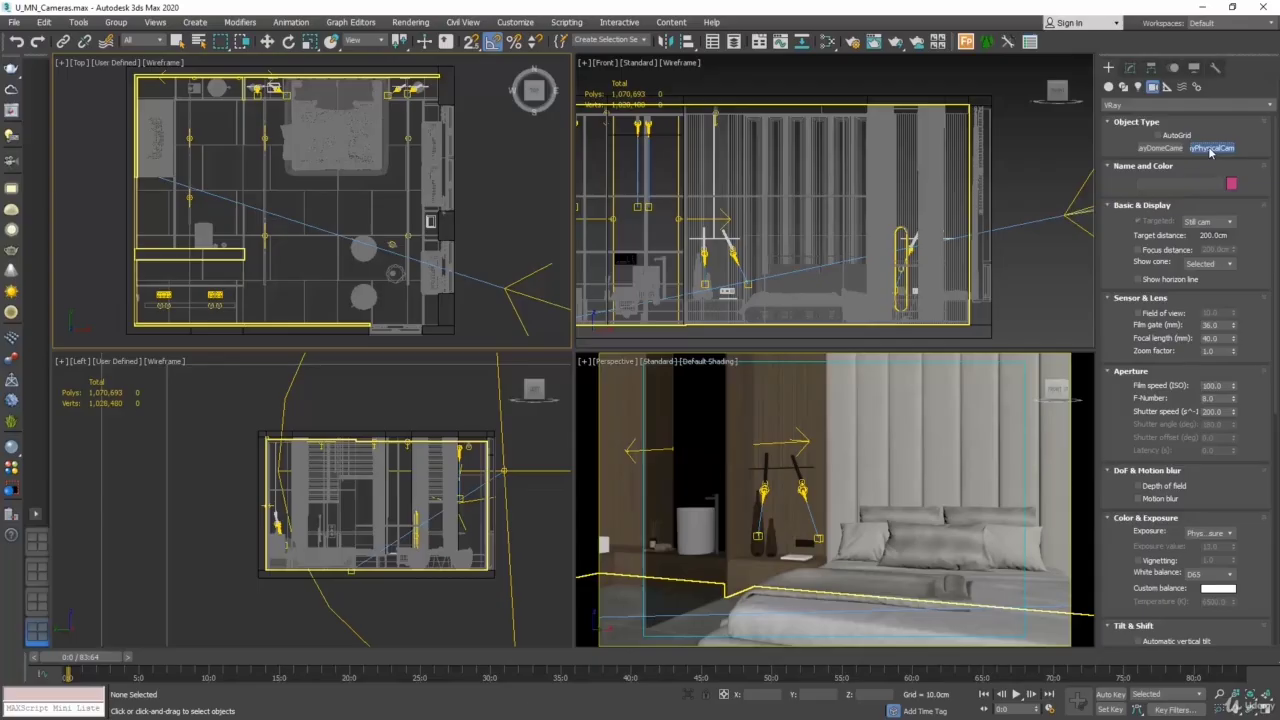
# - Create a VRayPhysicalCam in the Top view, from beside the lower wall toward the bed, with a target distance of about 305 cm
pyautogui.click(1210, 150)
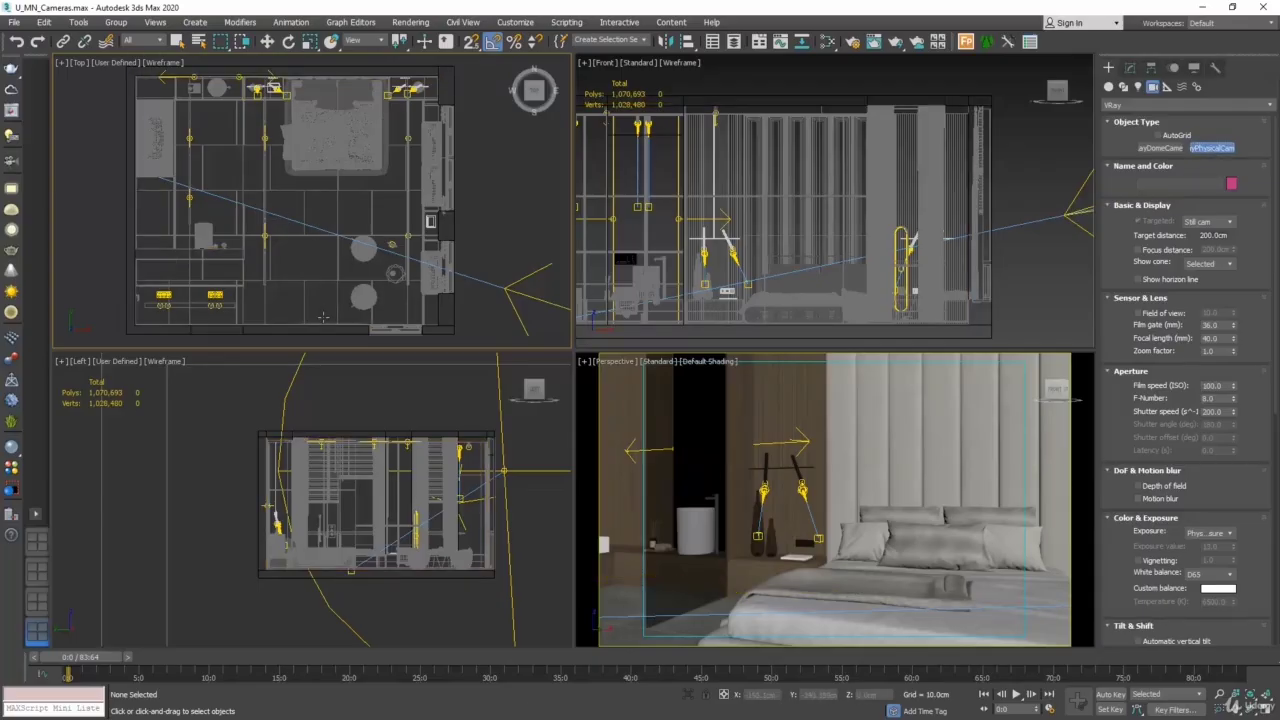
pyautogui.moveTo(323, 317); pyautogui.dragTo(323, 181)
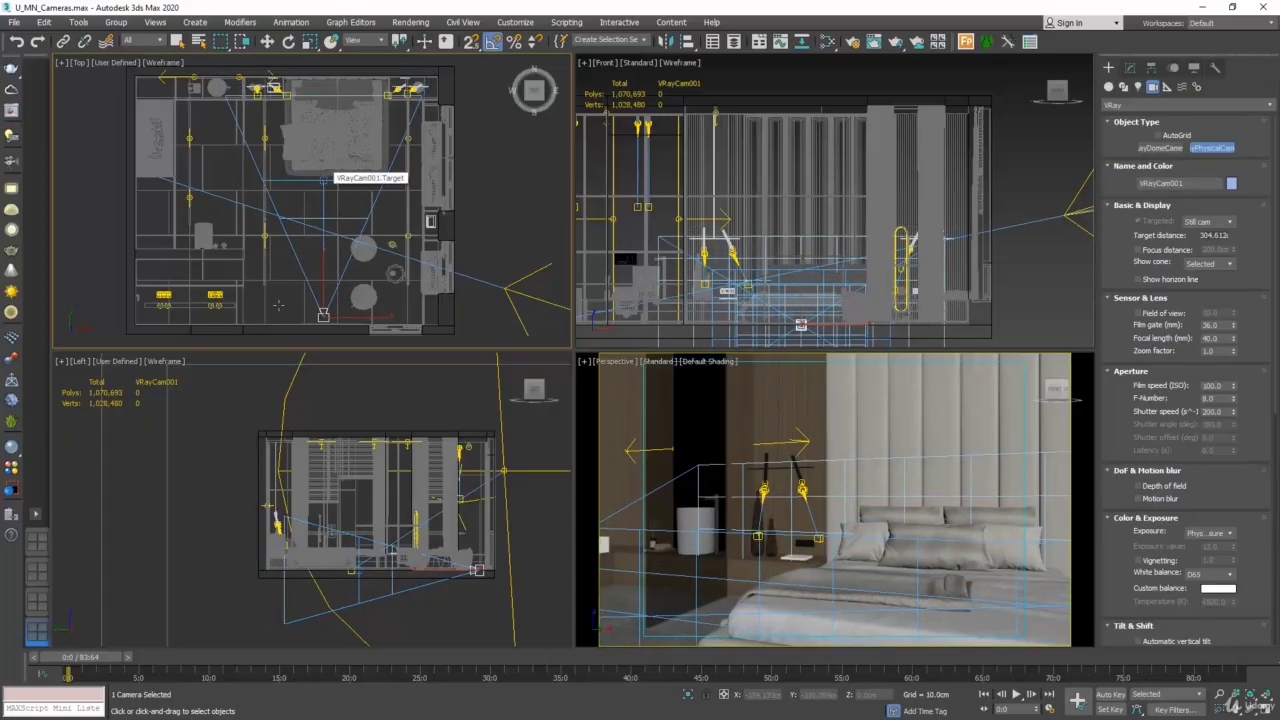
pyautogui.click(320, 287)
pyautogui.moveTo(283, 313); pyautogui.dragTo(298, 245)
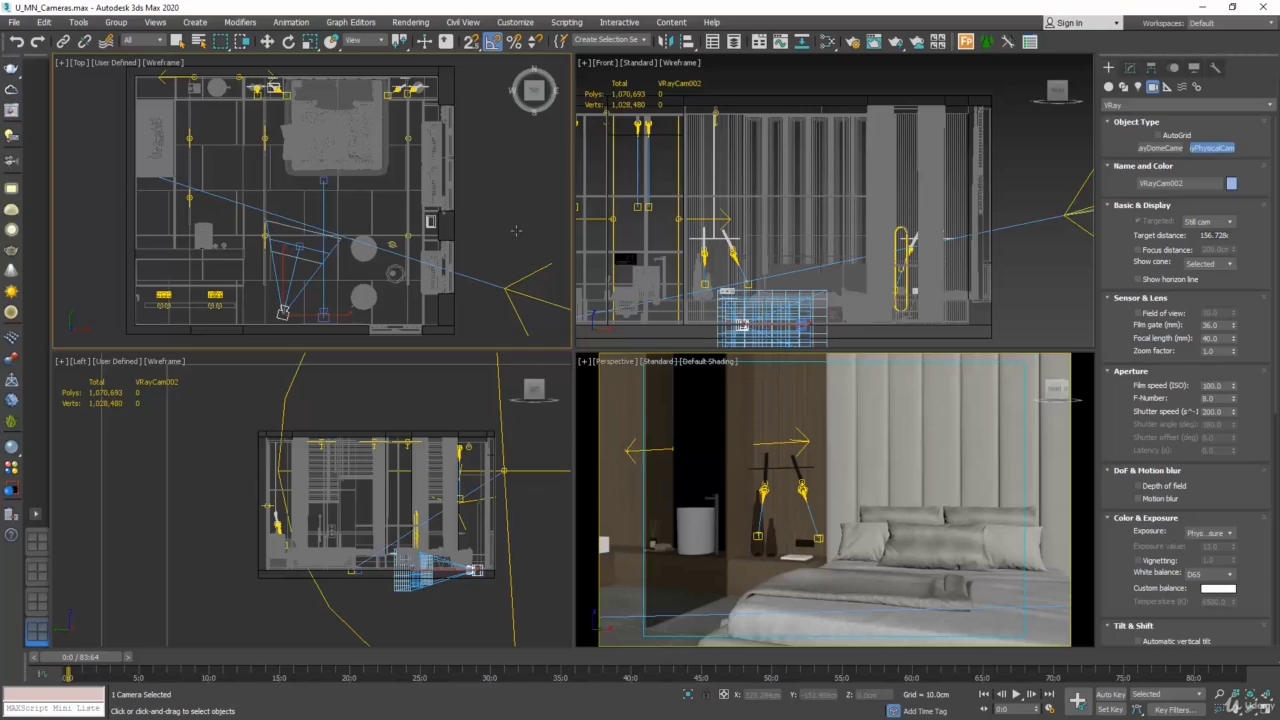
pyautogui.click(515, 230)
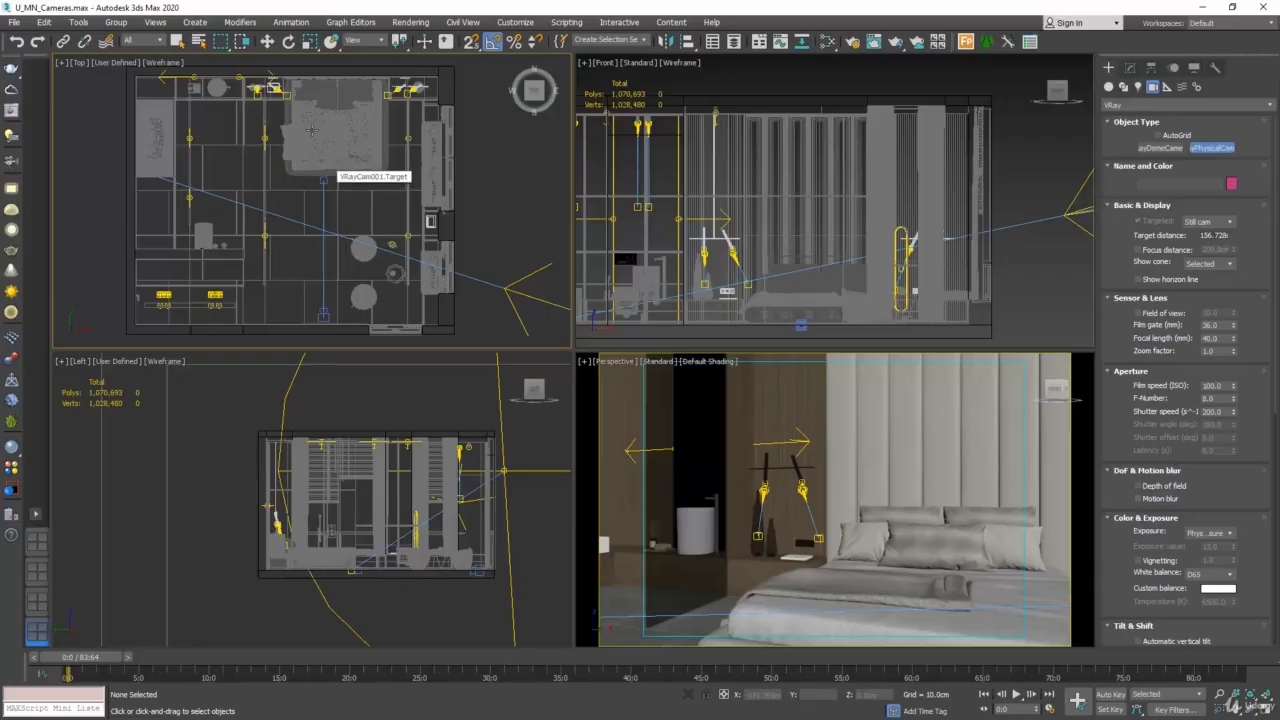
# - Select the body of VRayCam001 in the Top view with the Move tool active
pyautogui.click(268, 41)
pyautogui.click(323, 190)
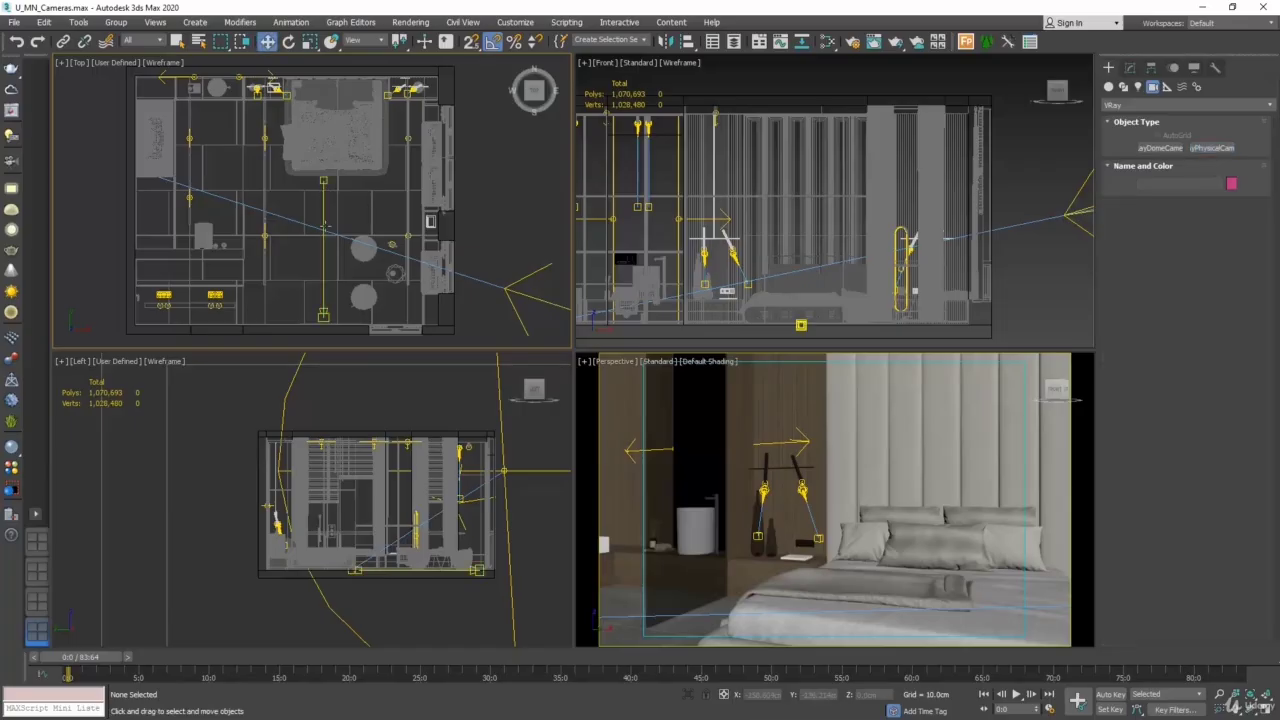
pyautogui.click(326, 245)
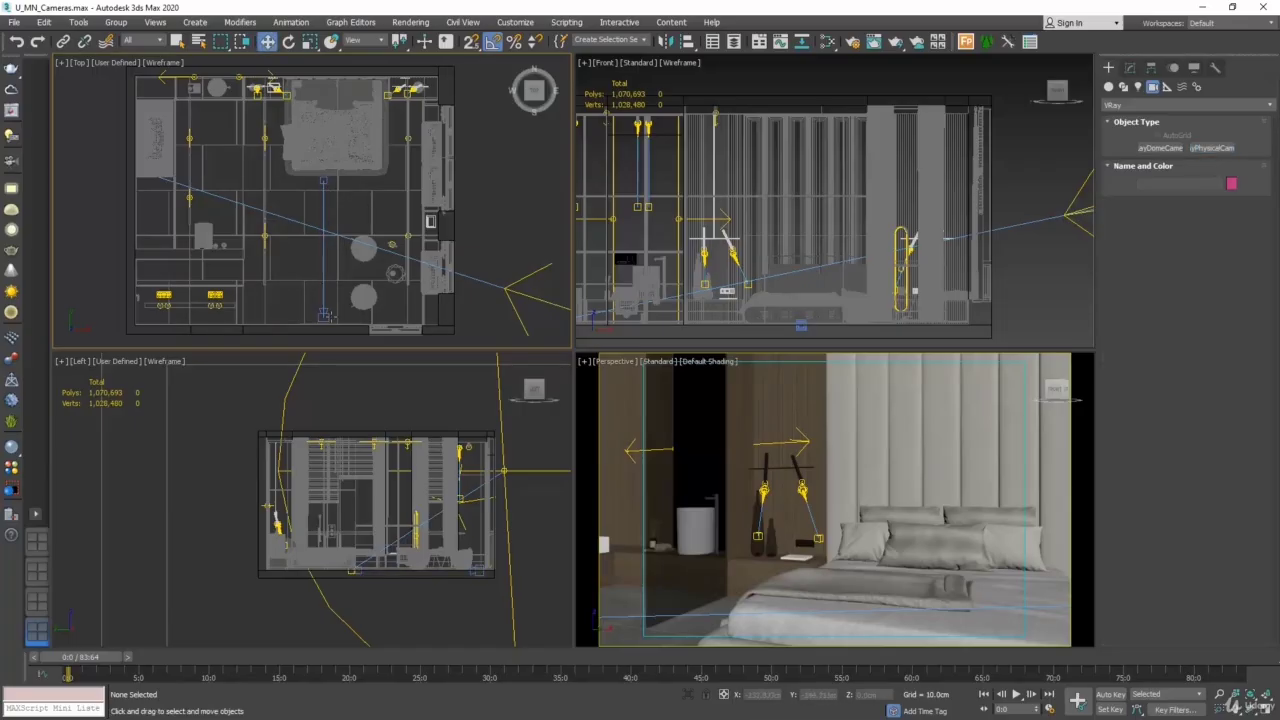
pyautogui.click(326, 317)
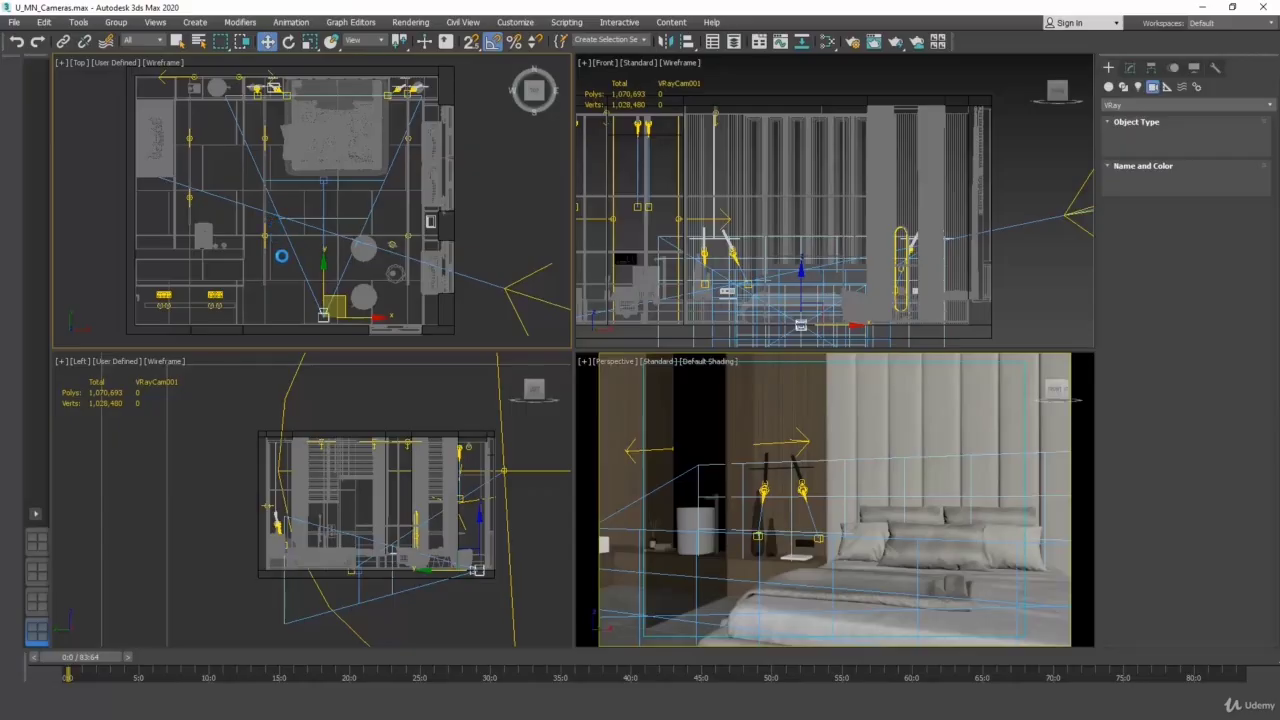
# - Switch the Perspective viewport to the VRayCam001 camera view
pyautogui.rightClick(651, 421)
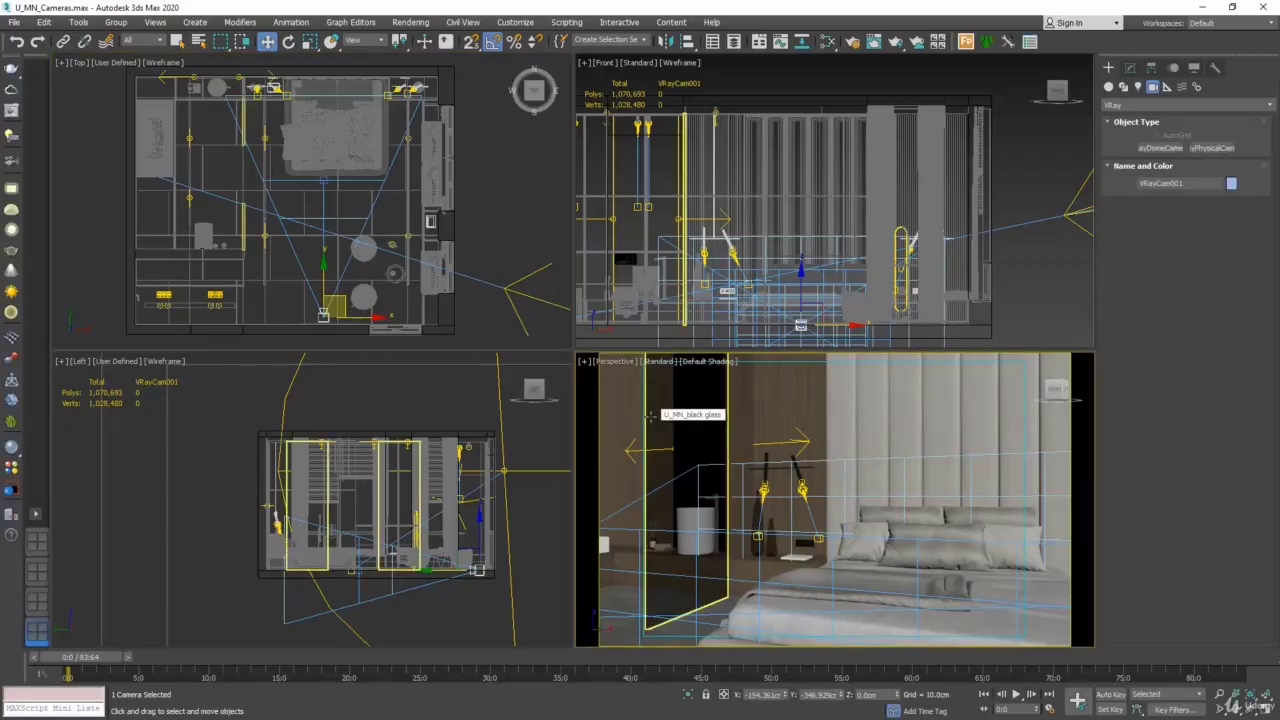
pyautogui.click(616, 365)
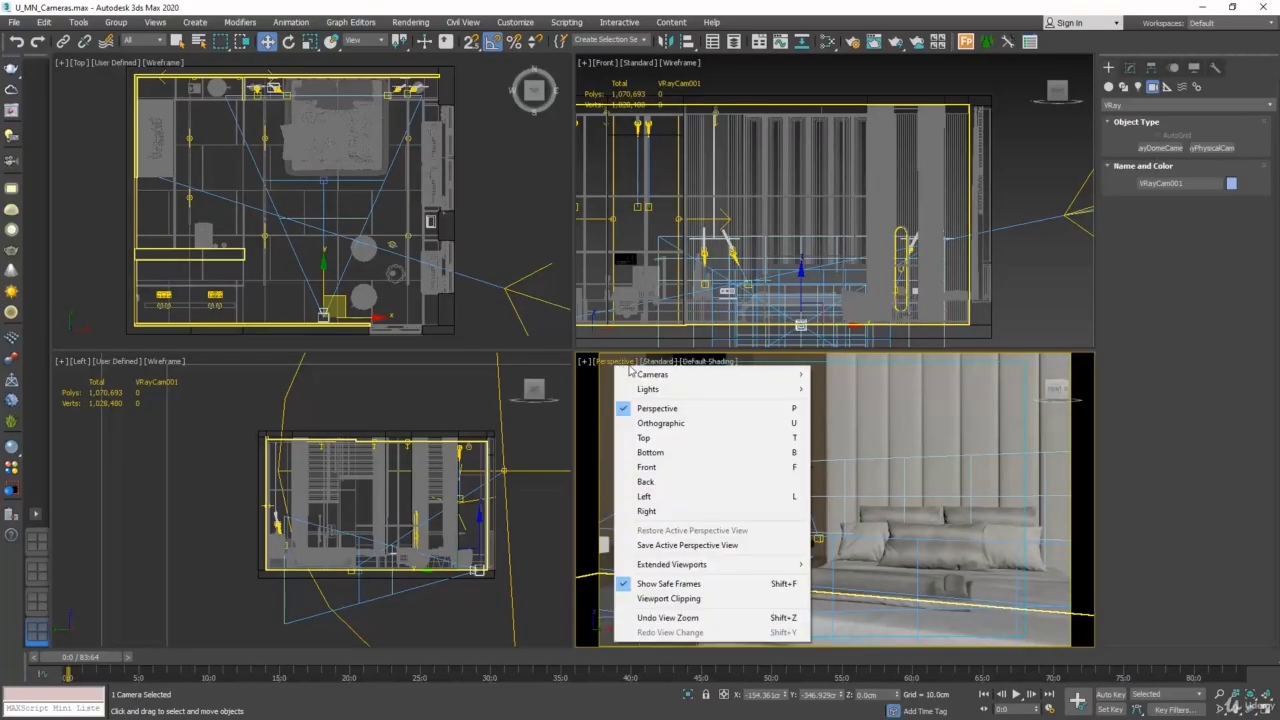
pyautogui.moveTo(790, 377)
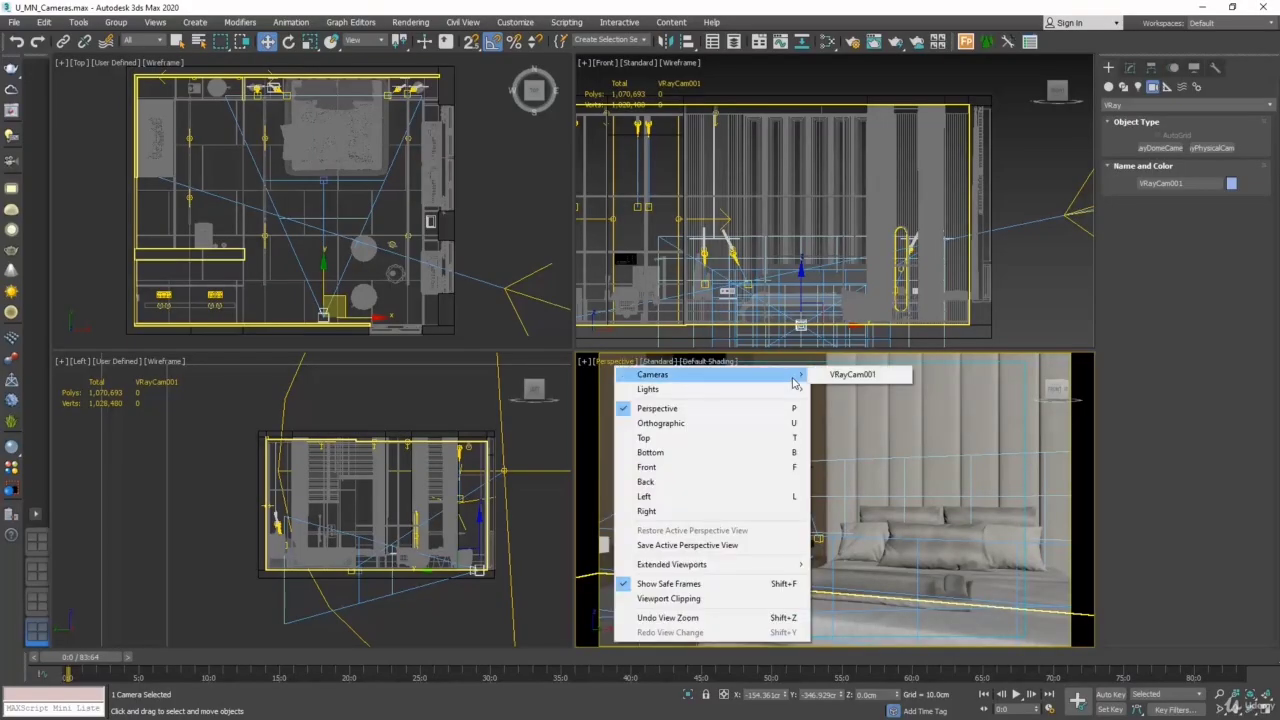
pyautogui.click(890, 378)
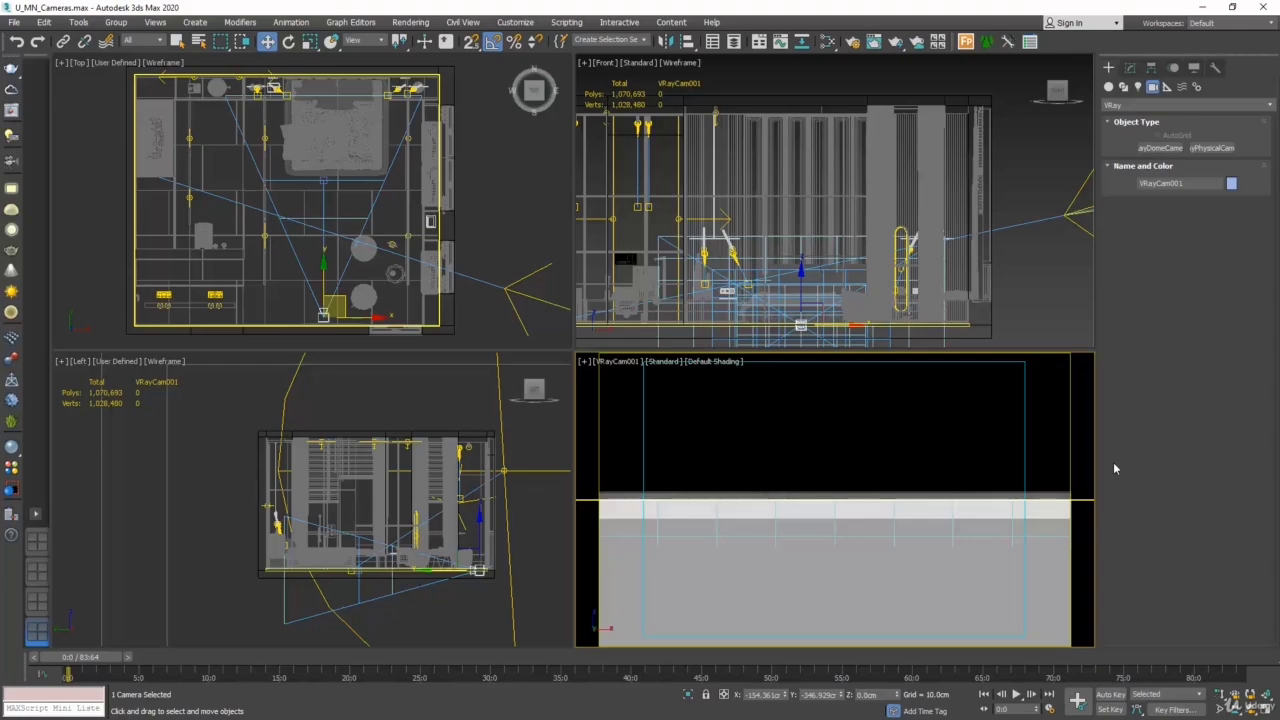
# - Inspect the selected camera's position in the Front, Left and Top views without losing the selection
pyautogui.rightClick(1028, 316)
pyautogui.scroll(3, 840, 295)
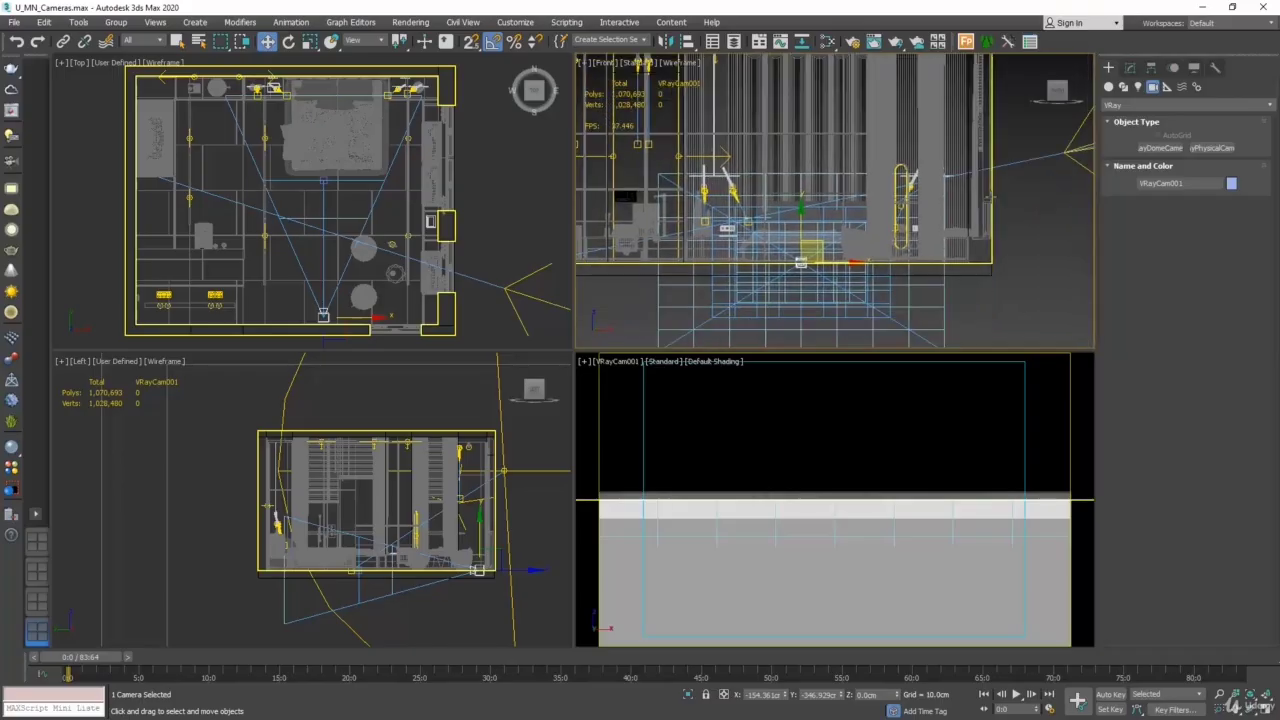
pyautogui.scroll(2, 840, 295)
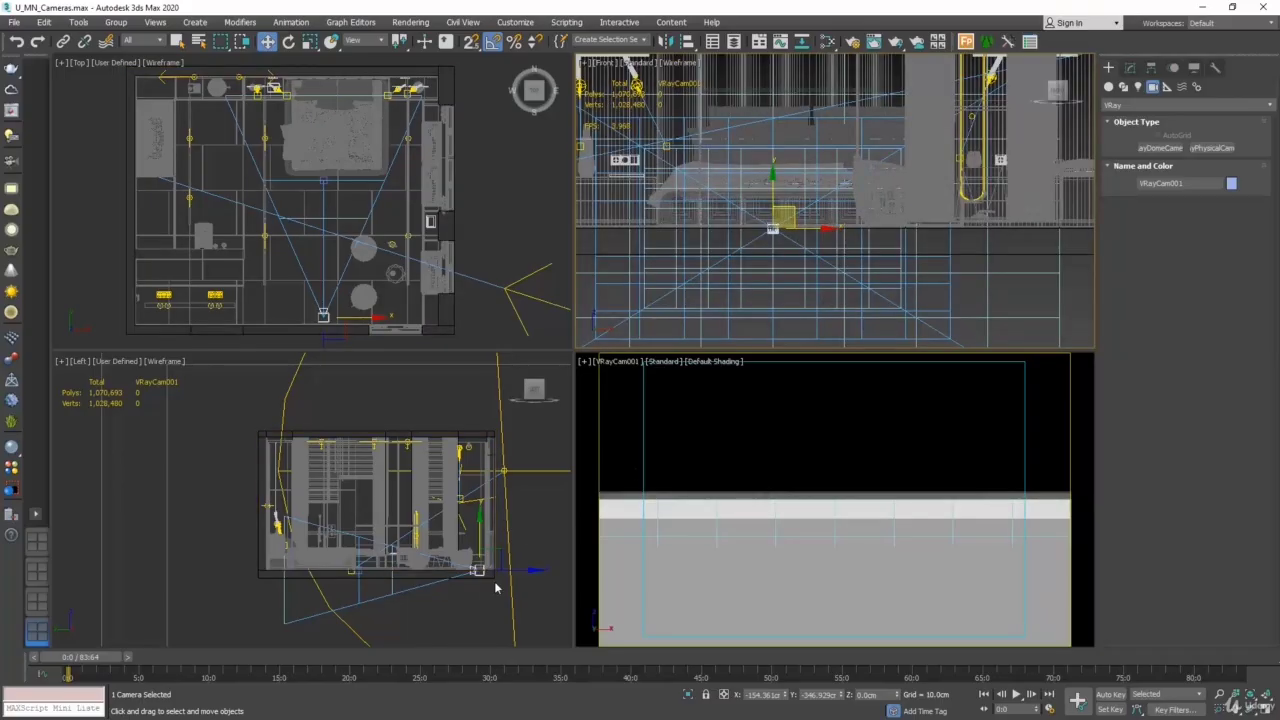
pyautogui.moveTo(494, 581); pyautogui.dragTo(406, 592, button='middle')
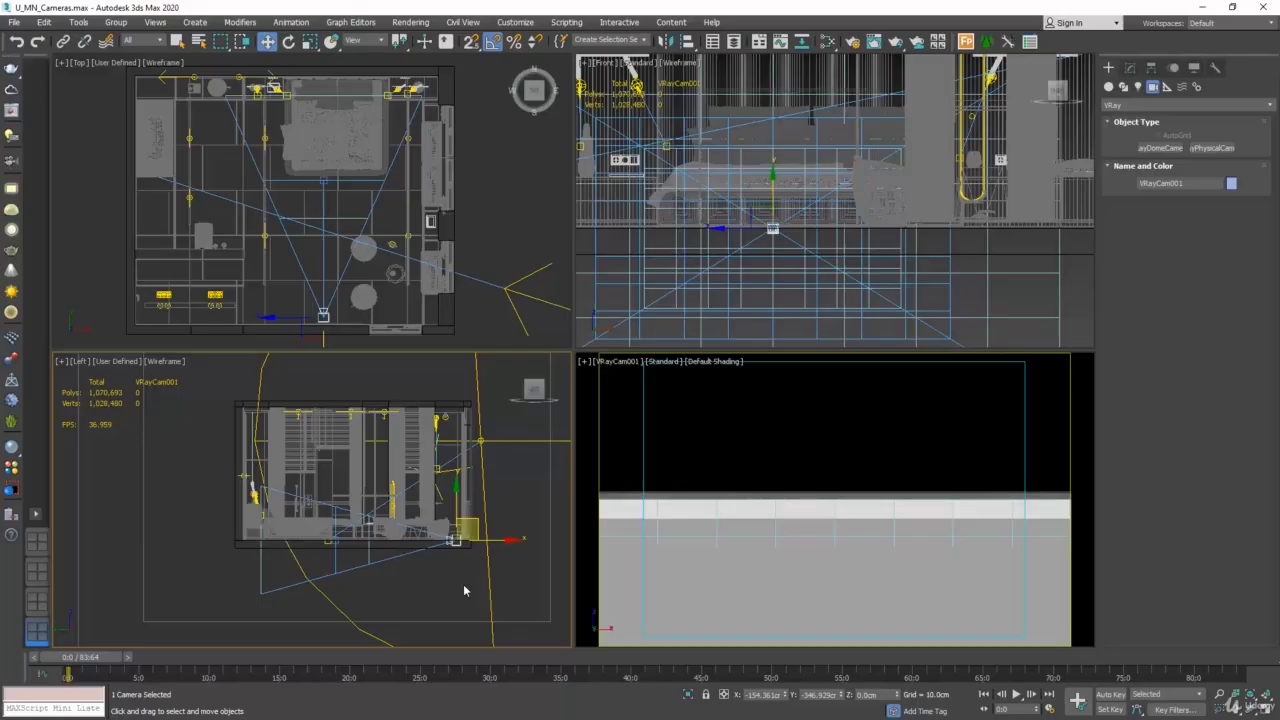
pyautogui.rightClick(515, 227)
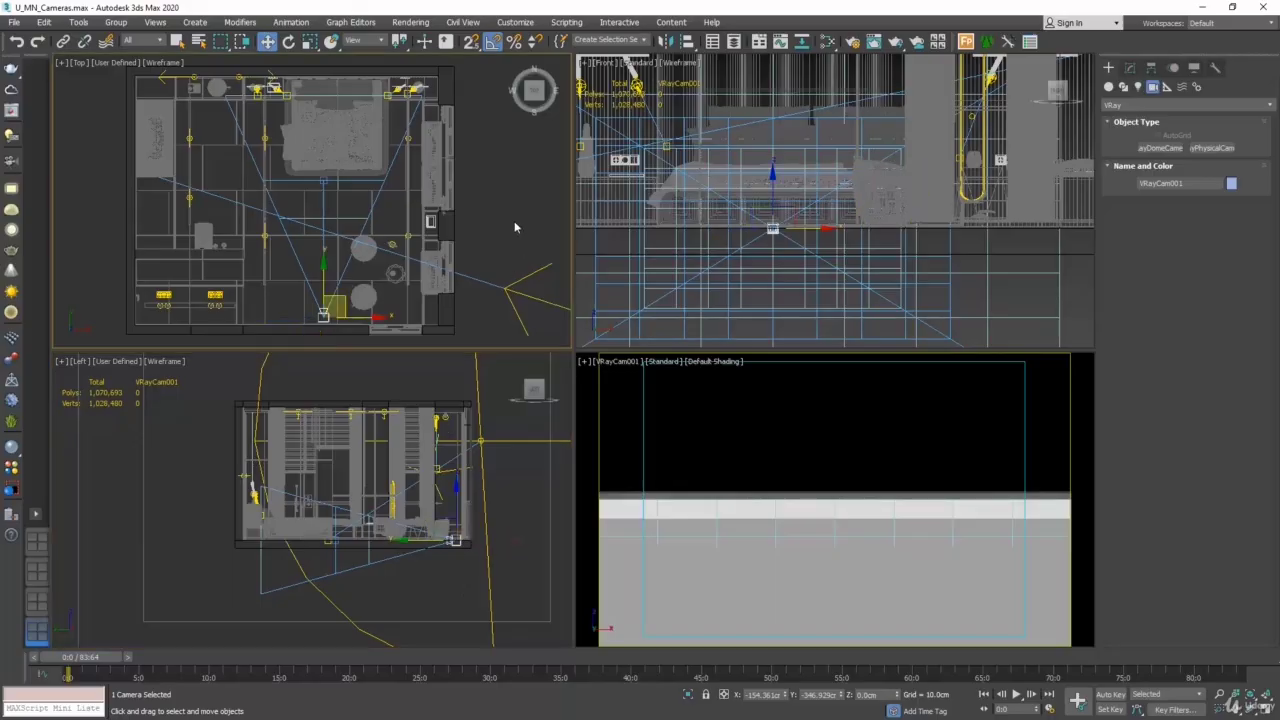
pyautogui.rightClick(961, 296)
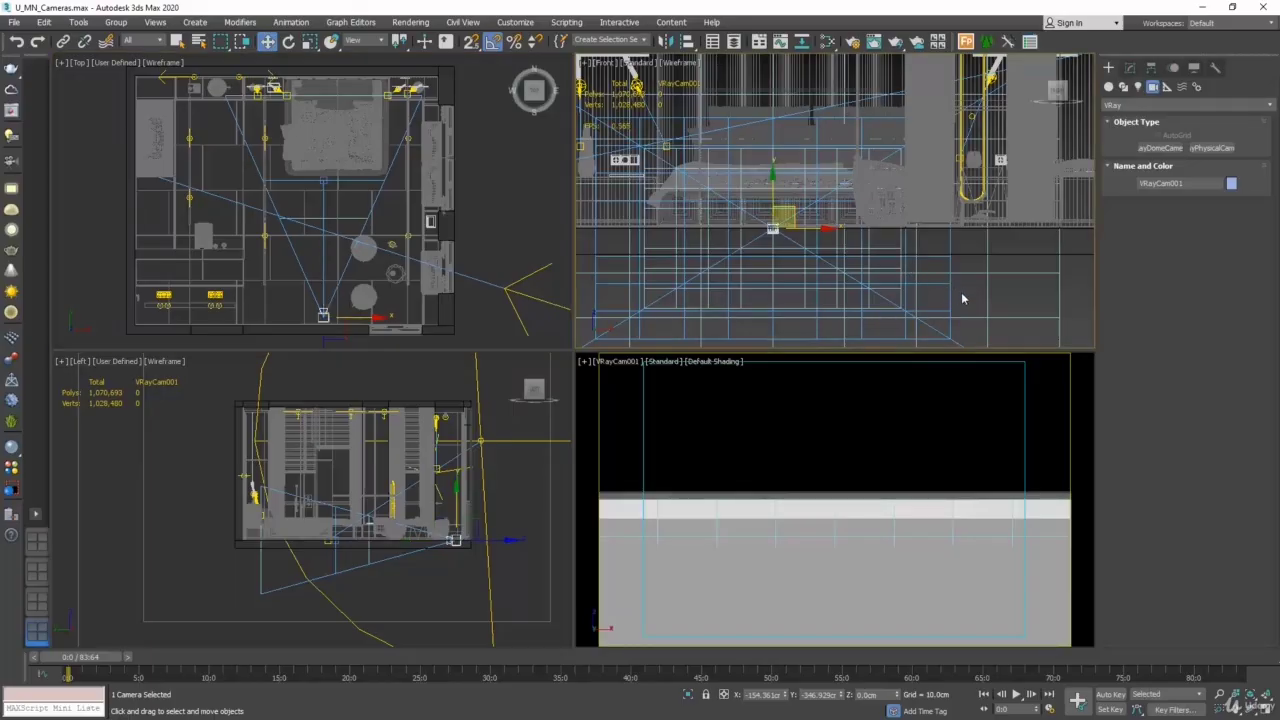
# - Clear the selection and select VRayCam001 together with VRayCam001.Target by name from the scene object list
pyautogui.click(533, 206)
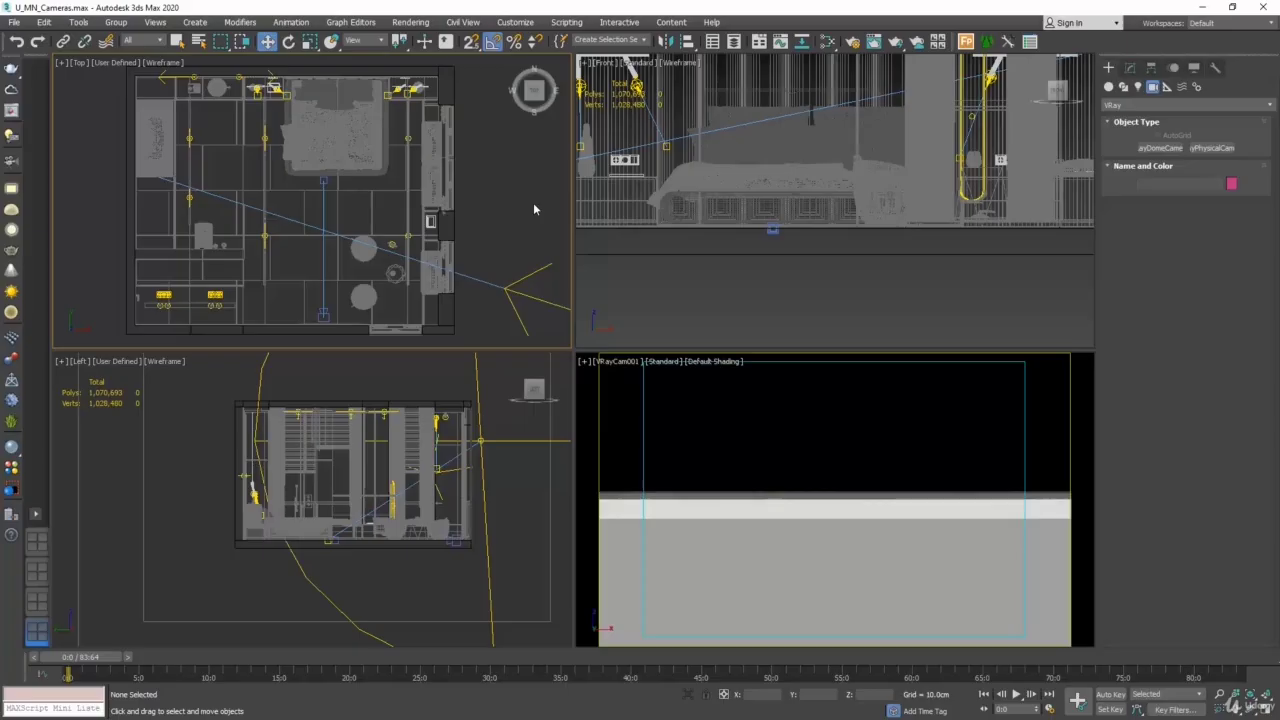
pyautogui.press('h')
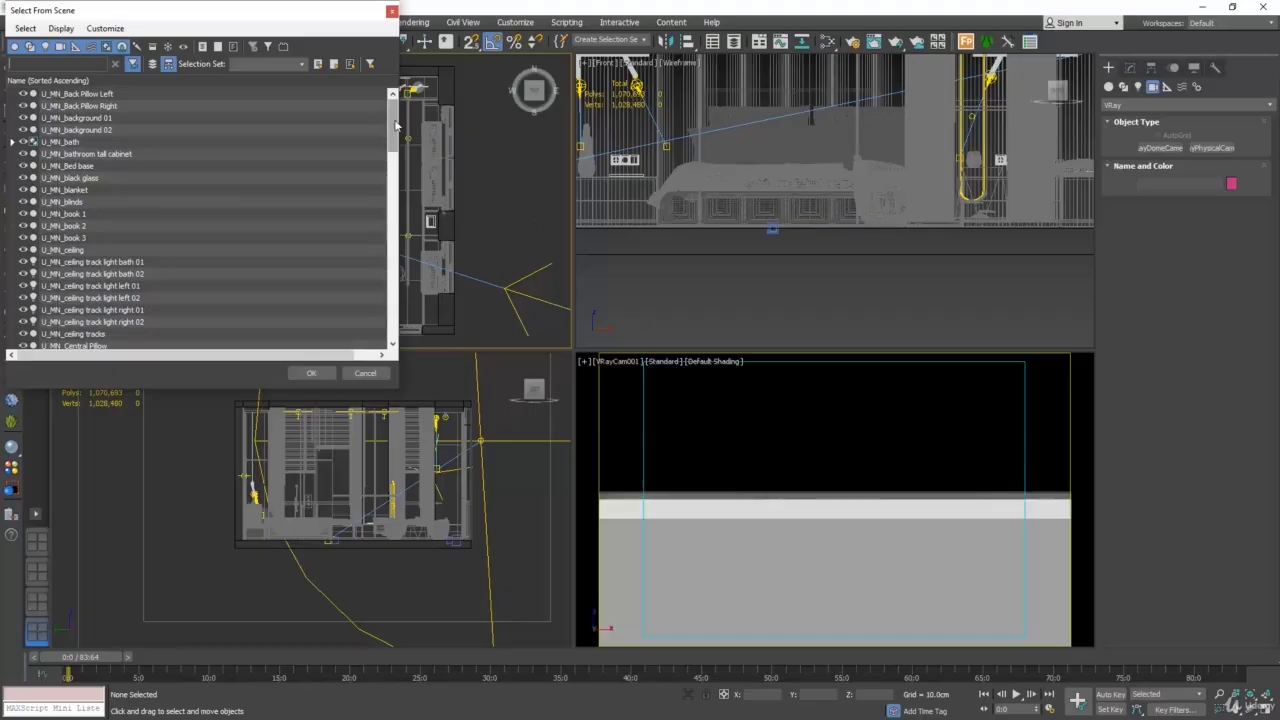
pyautogui.moveTo(393, 120); pyautogui.dragTo(398, 335)
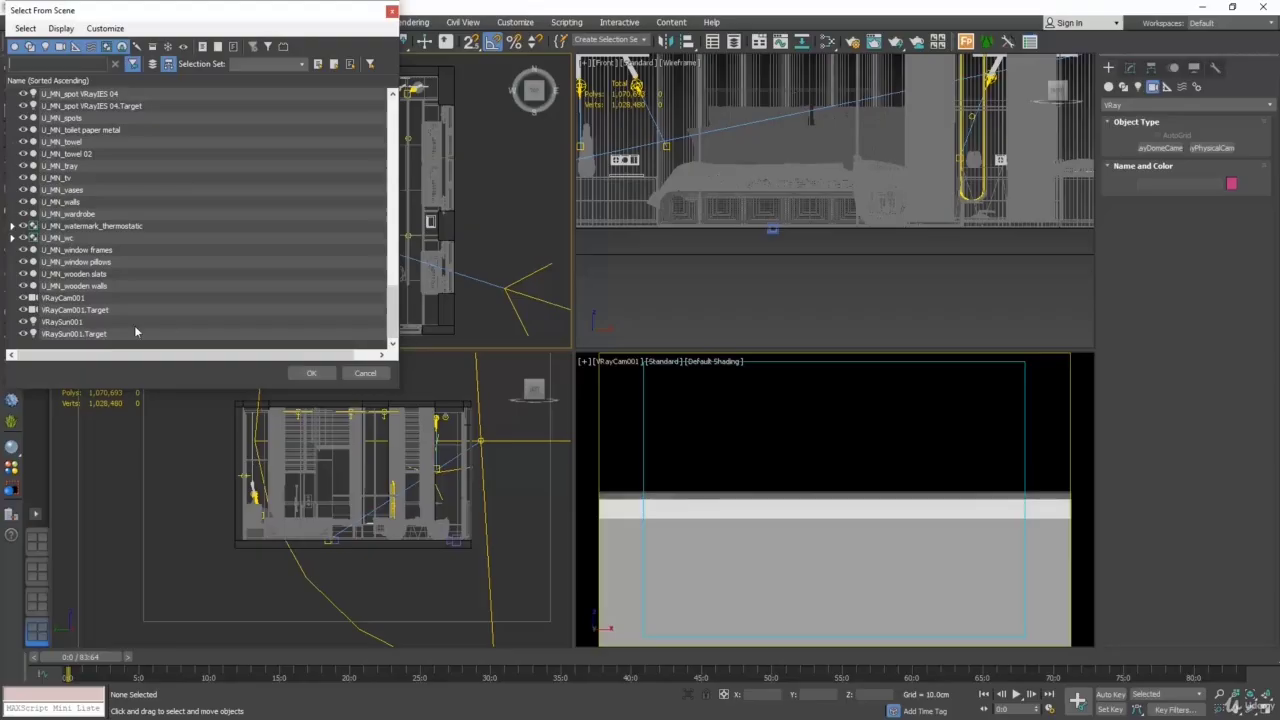
pyautogui.click(87, 300)
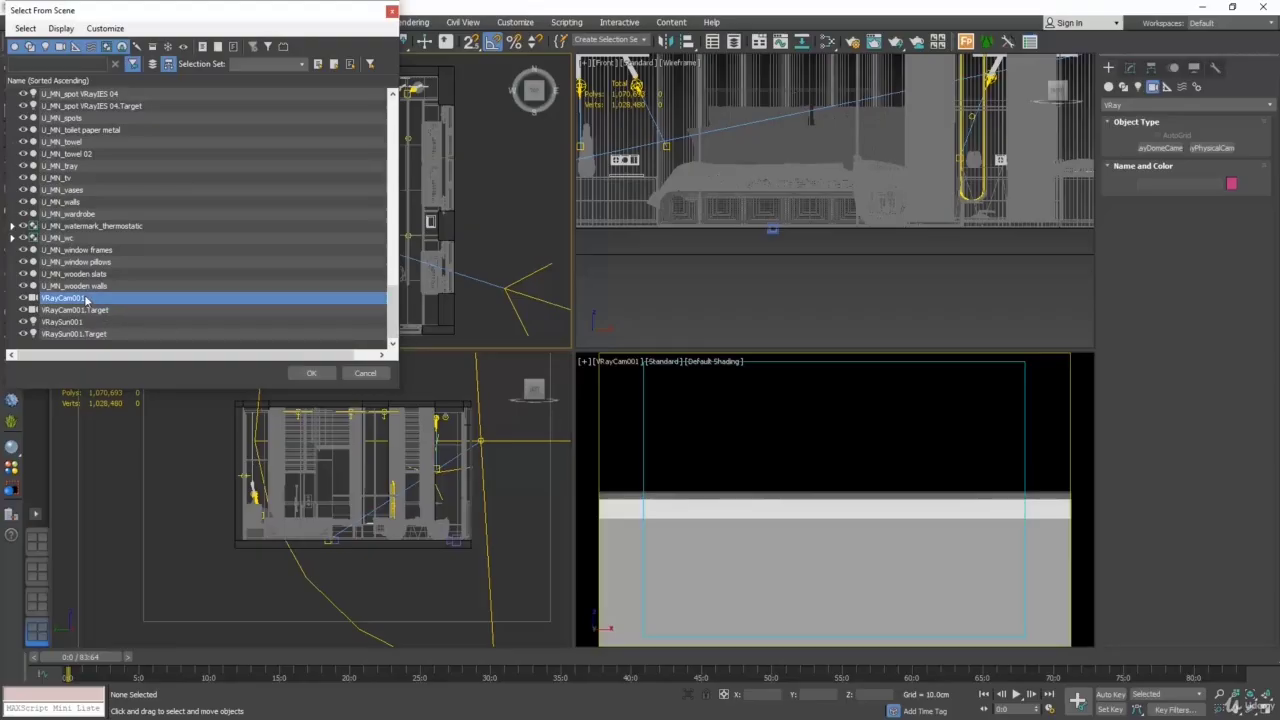
pyautogui.click(110, 312)
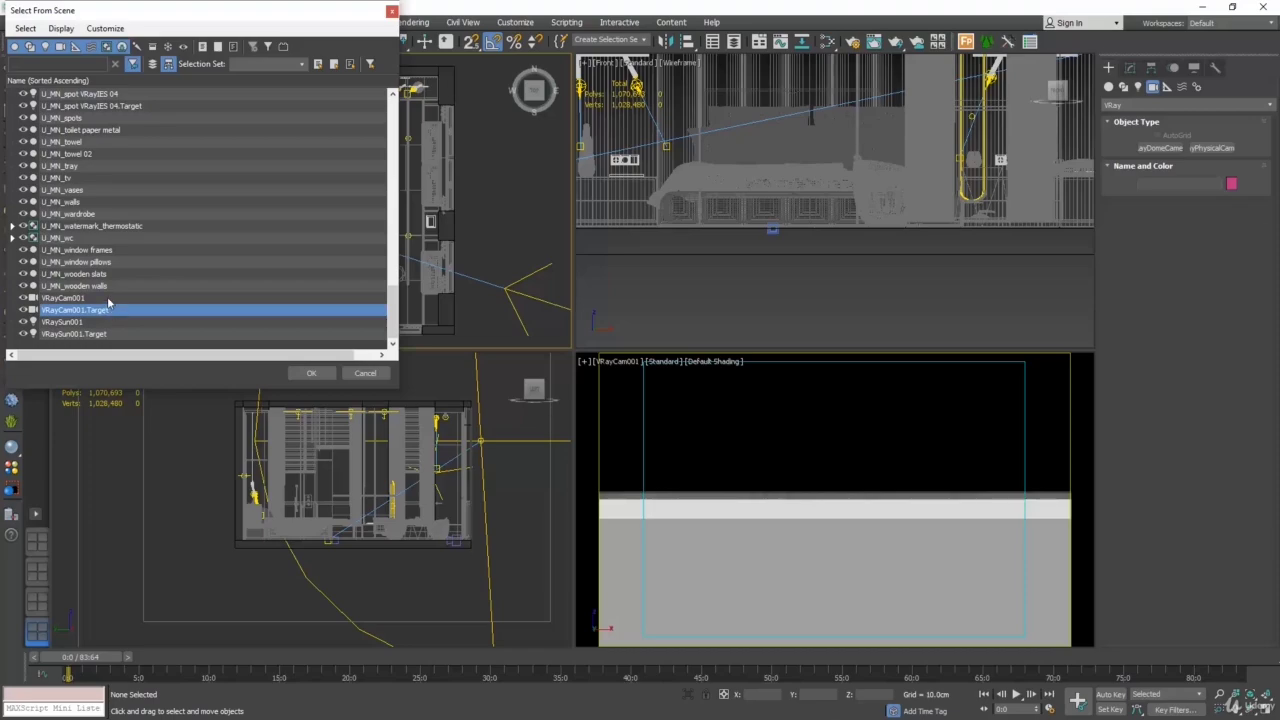
pyautogui.keyDown('ctrl'); pyautogui.click(107, 297); pyautogui.keyUp('ctrl')
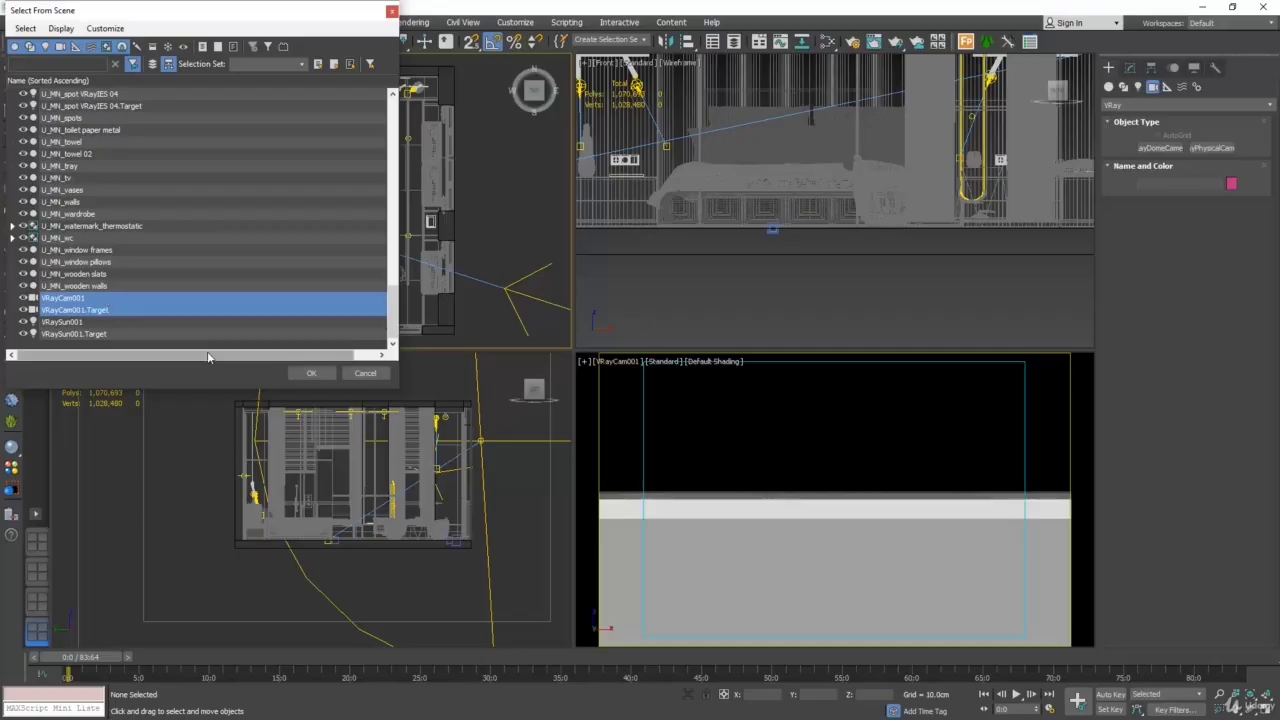
pyautogui.click(312, 373)
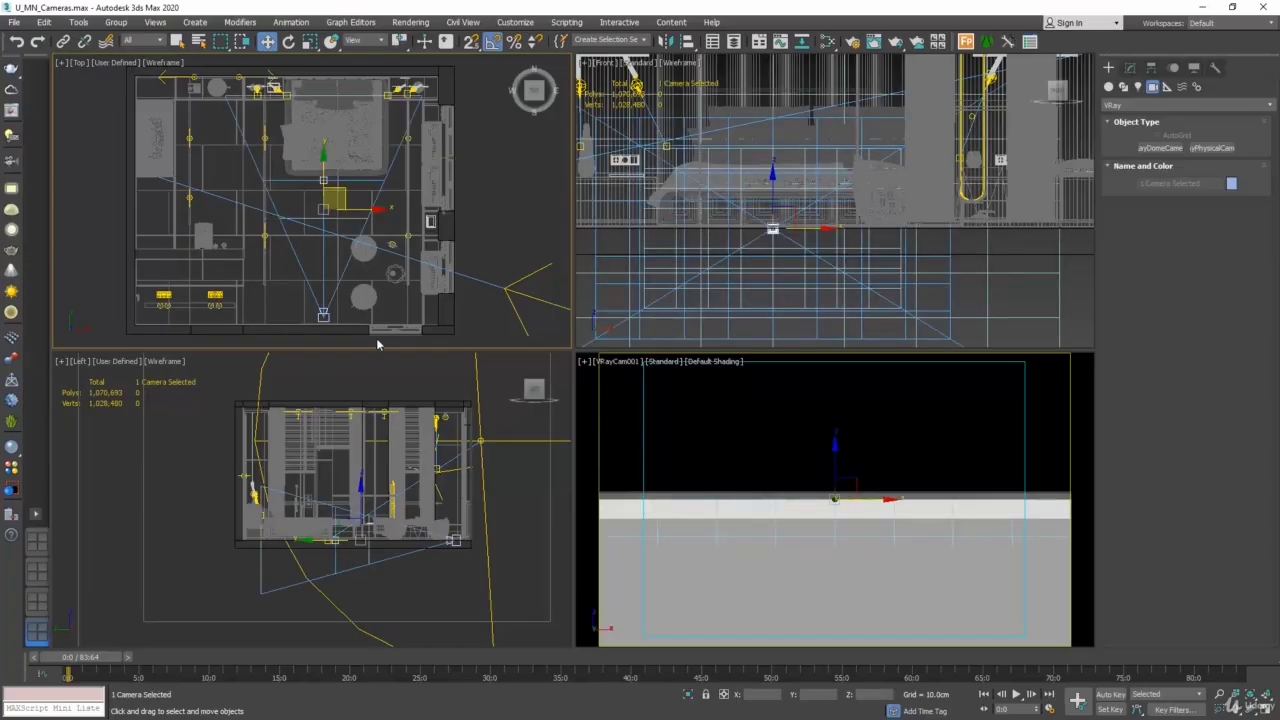
# - Deselect everything and review the camera and camera target selection options offered for the VRayCam001 viewport
pyautogui.click(396, 288)
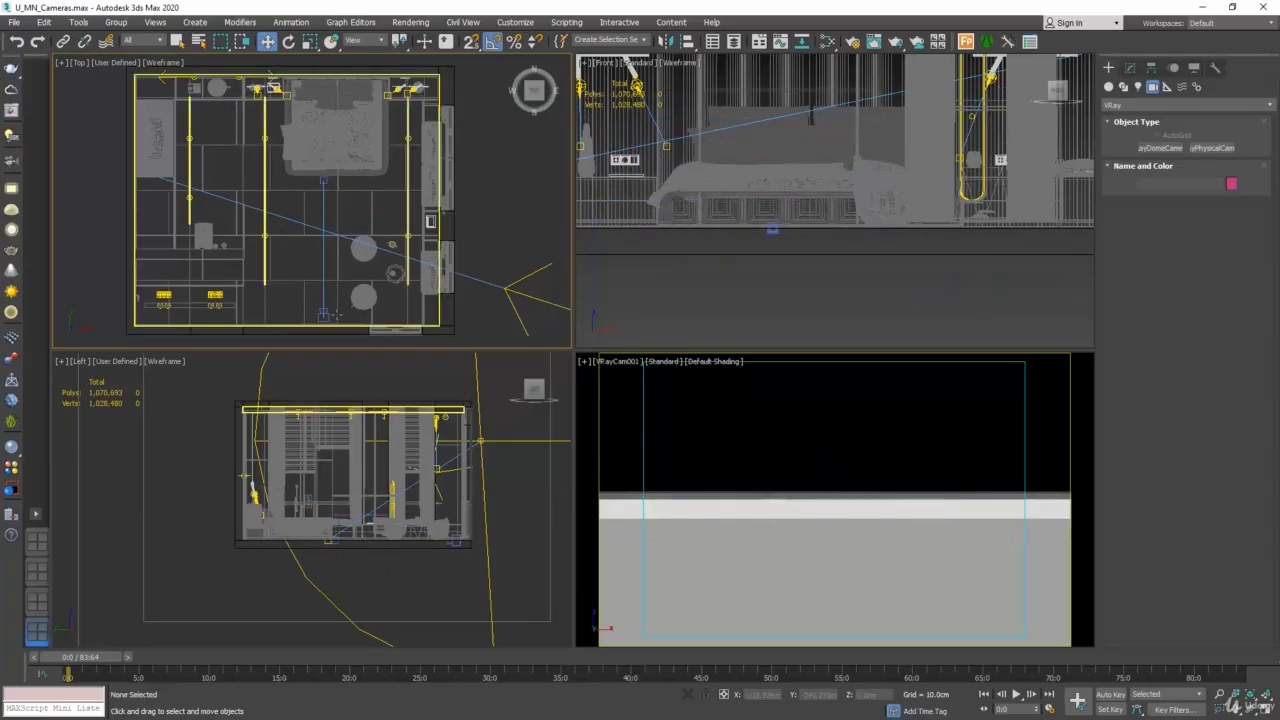
pyautogui.click(623, 394)
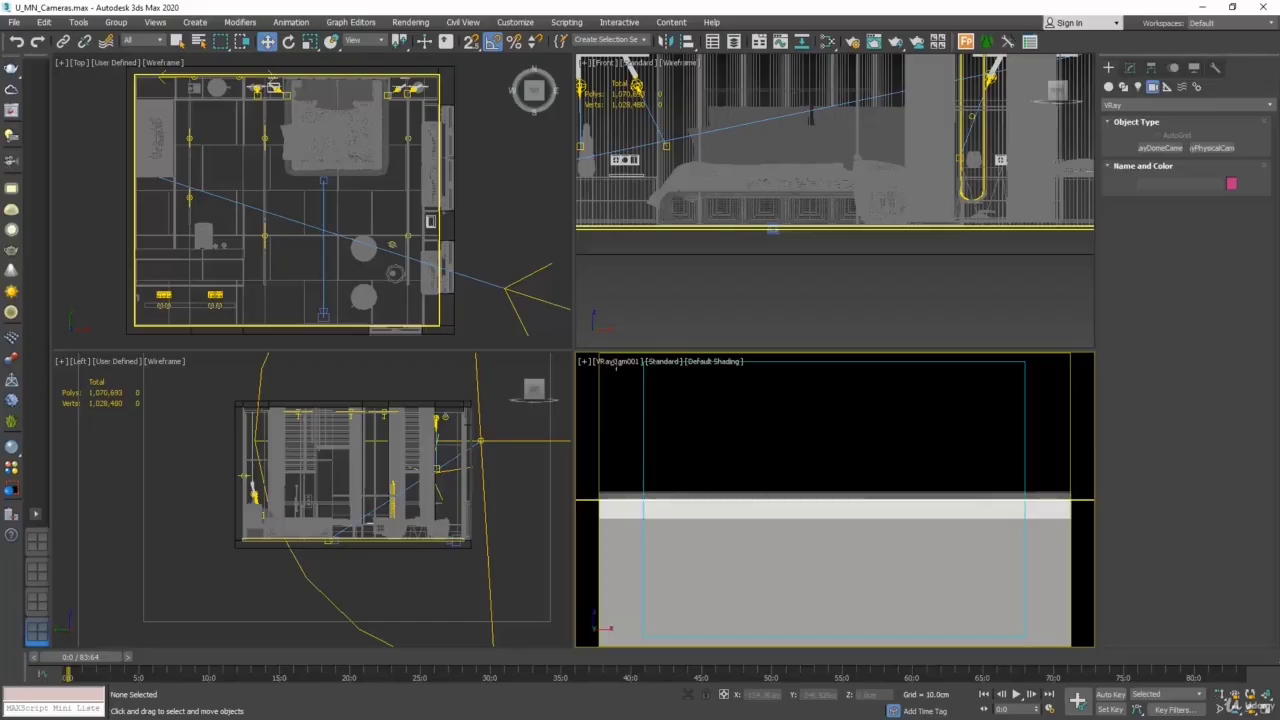
pyautogui.click(620, 362)
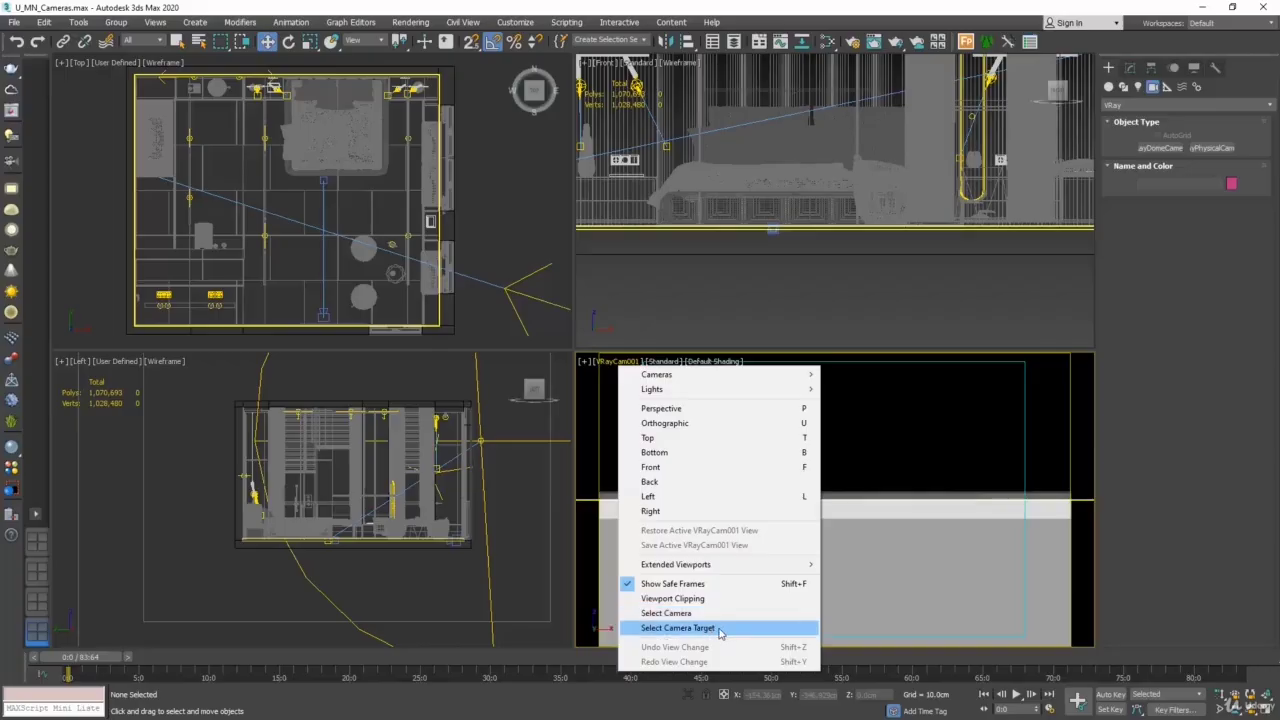
pyautogui.click(350, 312)
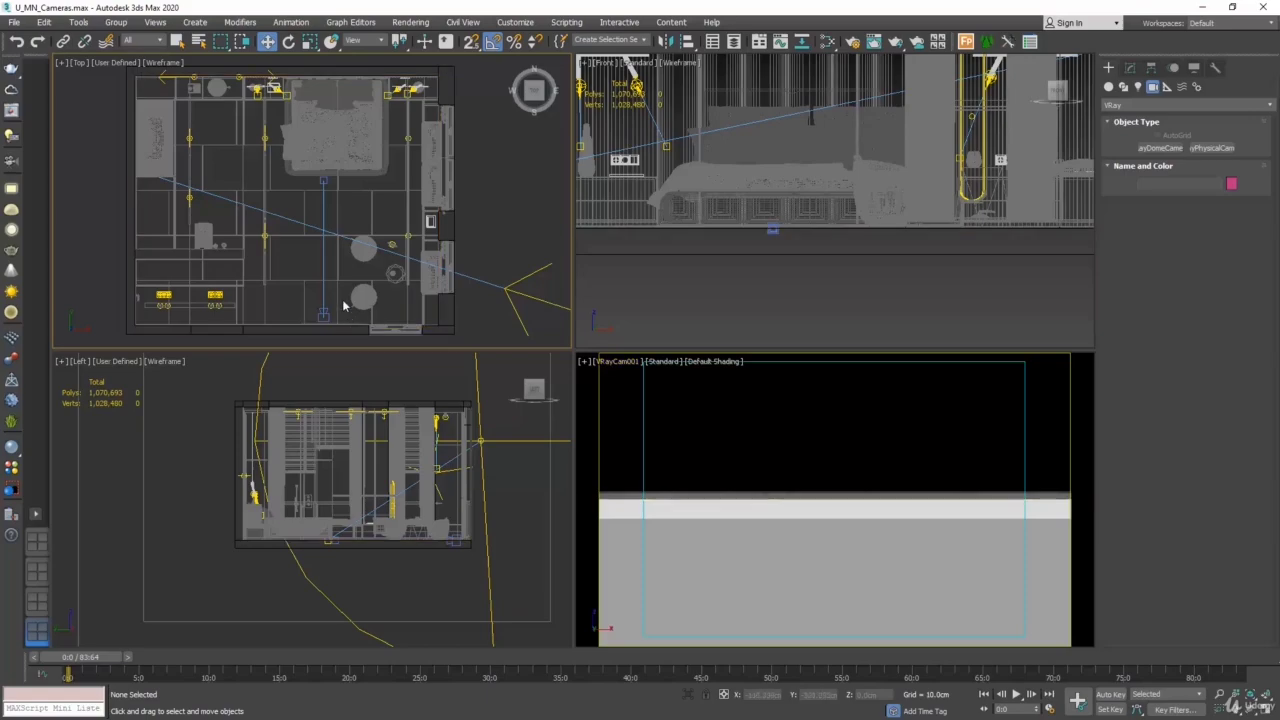
# - Select the camera and its target together by their connecting line in the Top view, and clear the selection
pyautogui.click(323, 315)
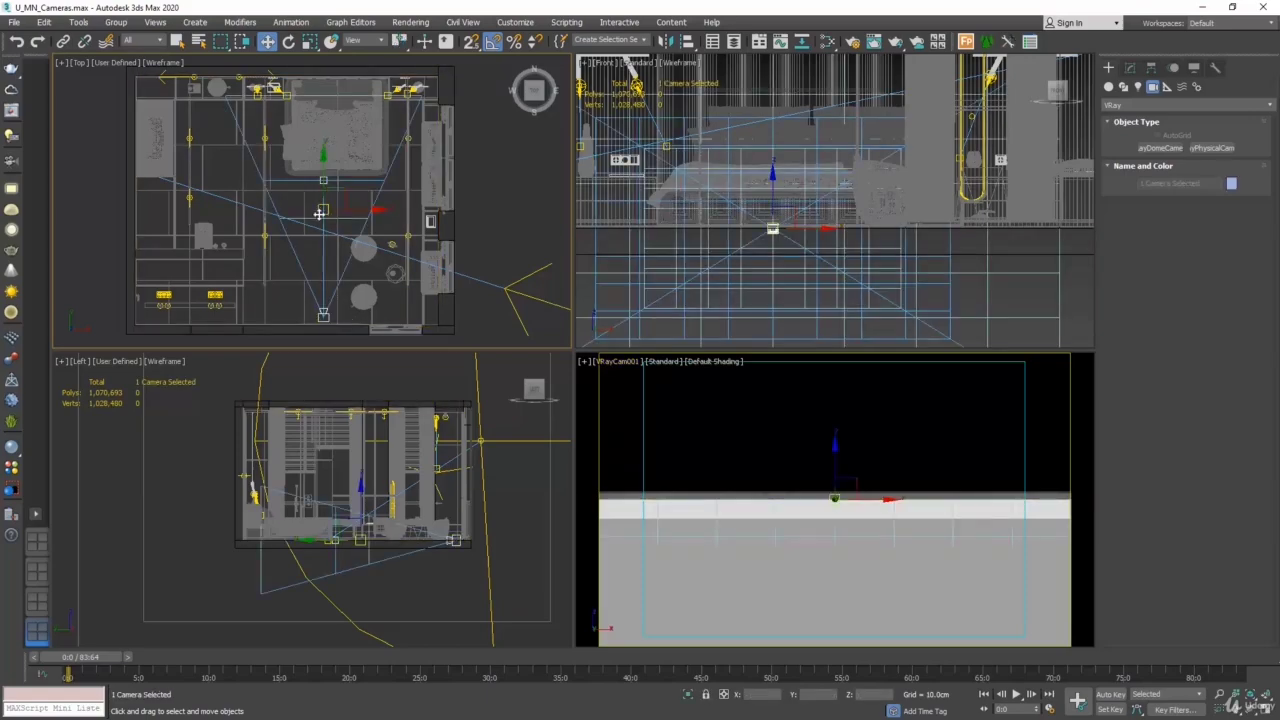
pyautogui.click(282, 290)
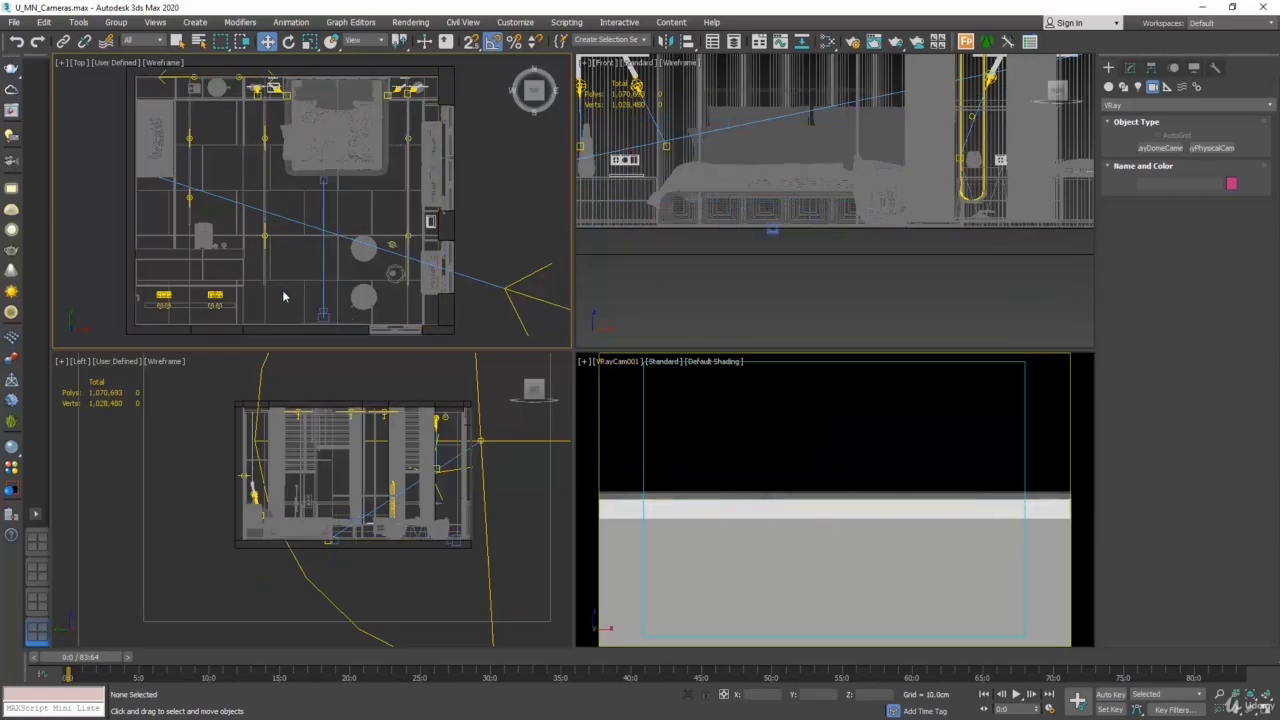
pyautogui.click(322, 259)
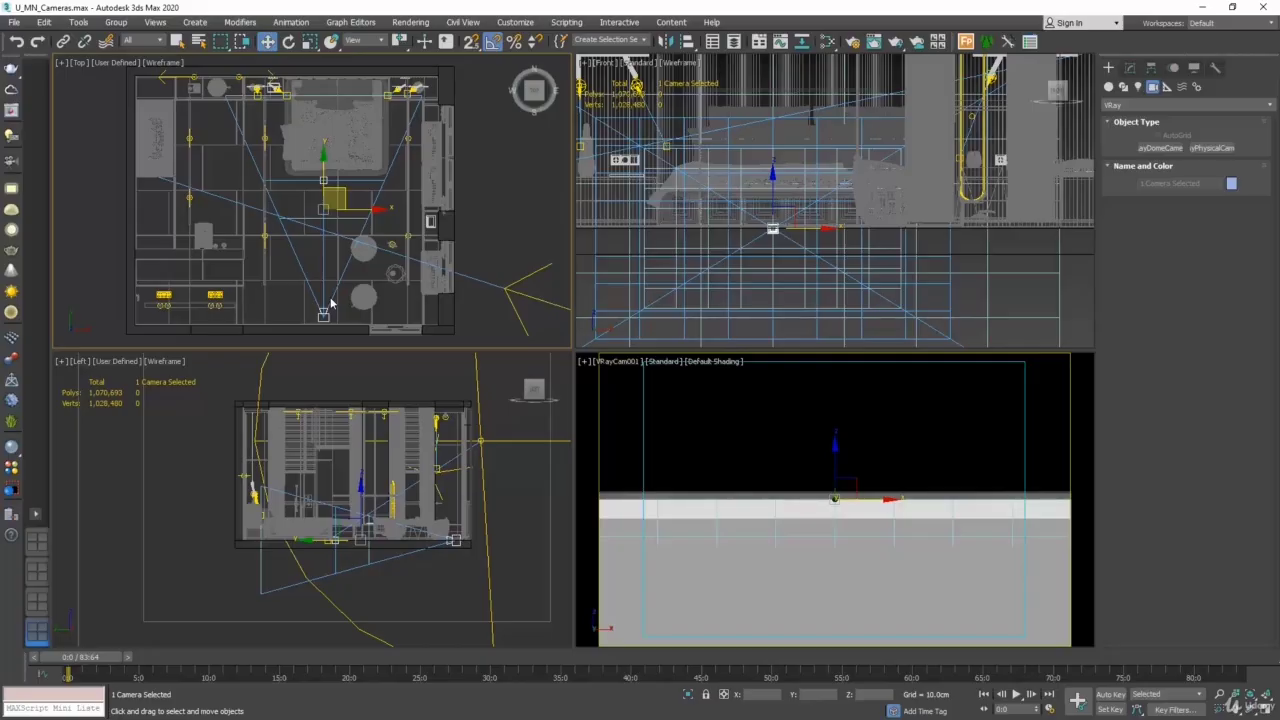
pyautogui.click(314, 270)
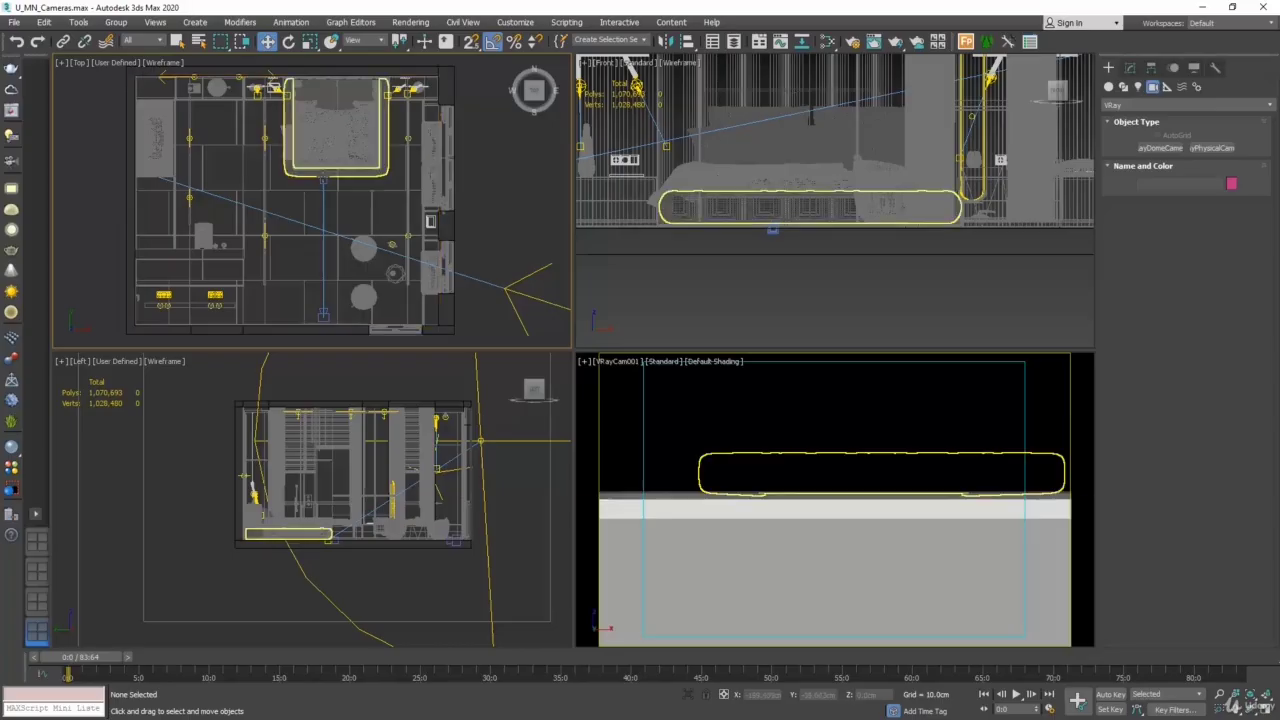
# - Move the VRayCam001 target straight up onto the bed in the Top view, to about Y 37.5 cm
pyautogui.click(323, 180)
pyautogui.moveTo(323, 180); pyautogui.dragTo(323, 144)
pyautogui.click(316, 143)
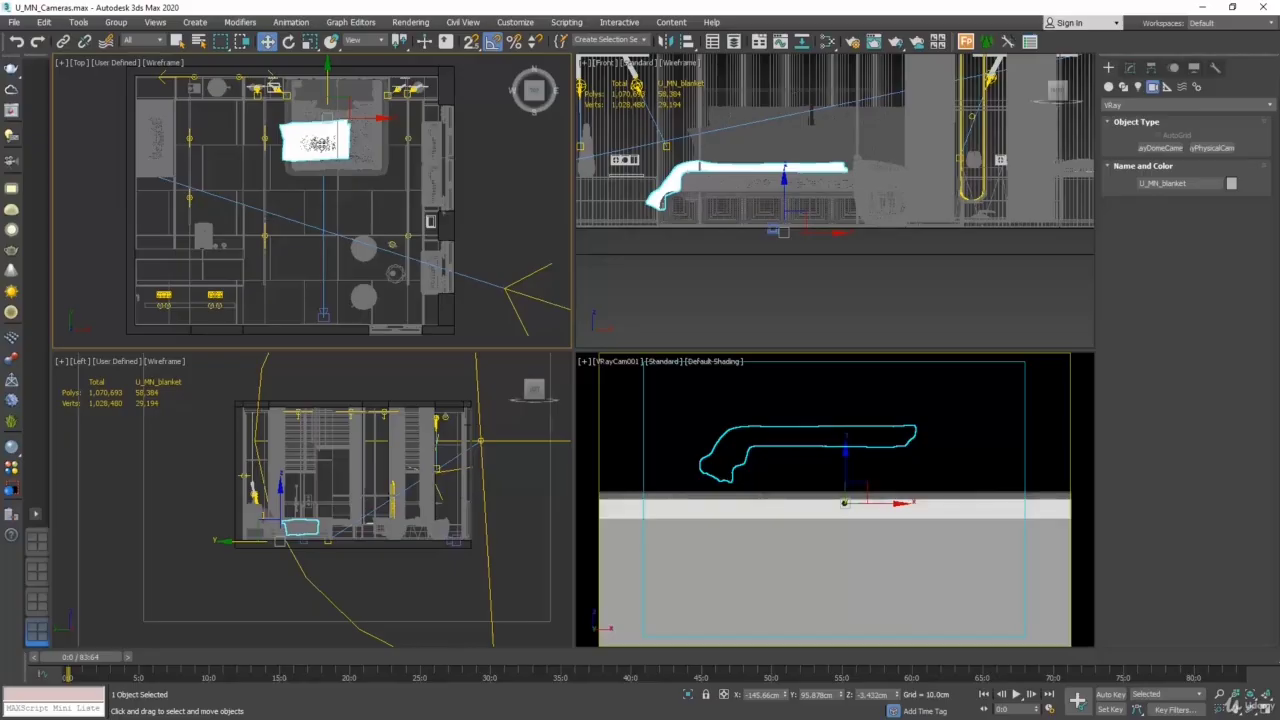
pyautogui.click(315, 184)
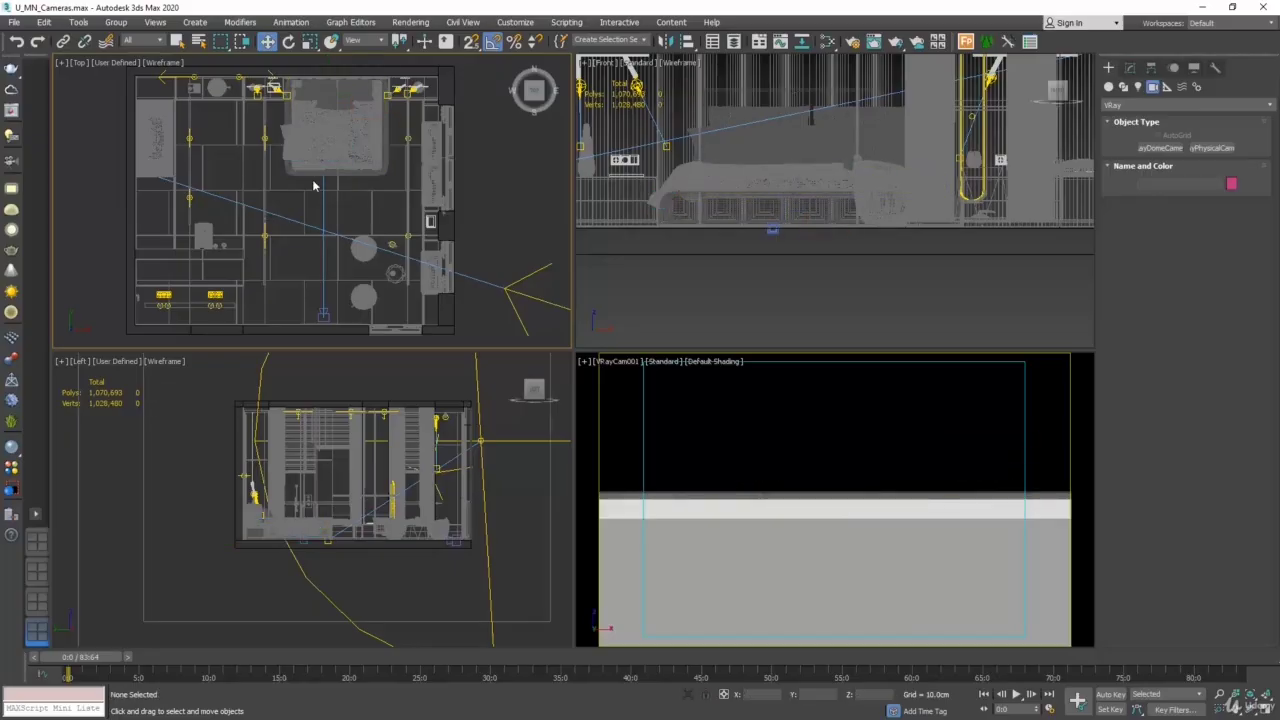
# - Set the selection filter to Cameras and select the VRayCam001 target lying over the bed
pyautogui.click(158, 42)
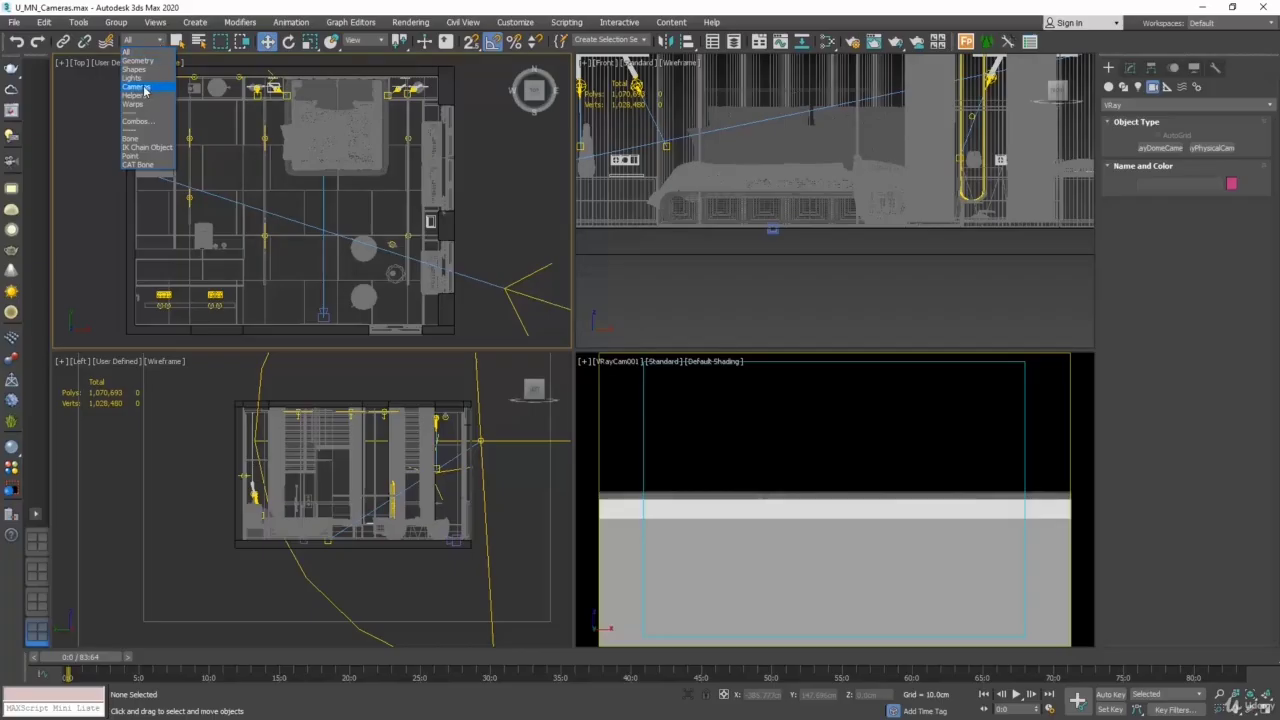
pyautogui.click(145, 87)
pyautogui.click(324, 145)
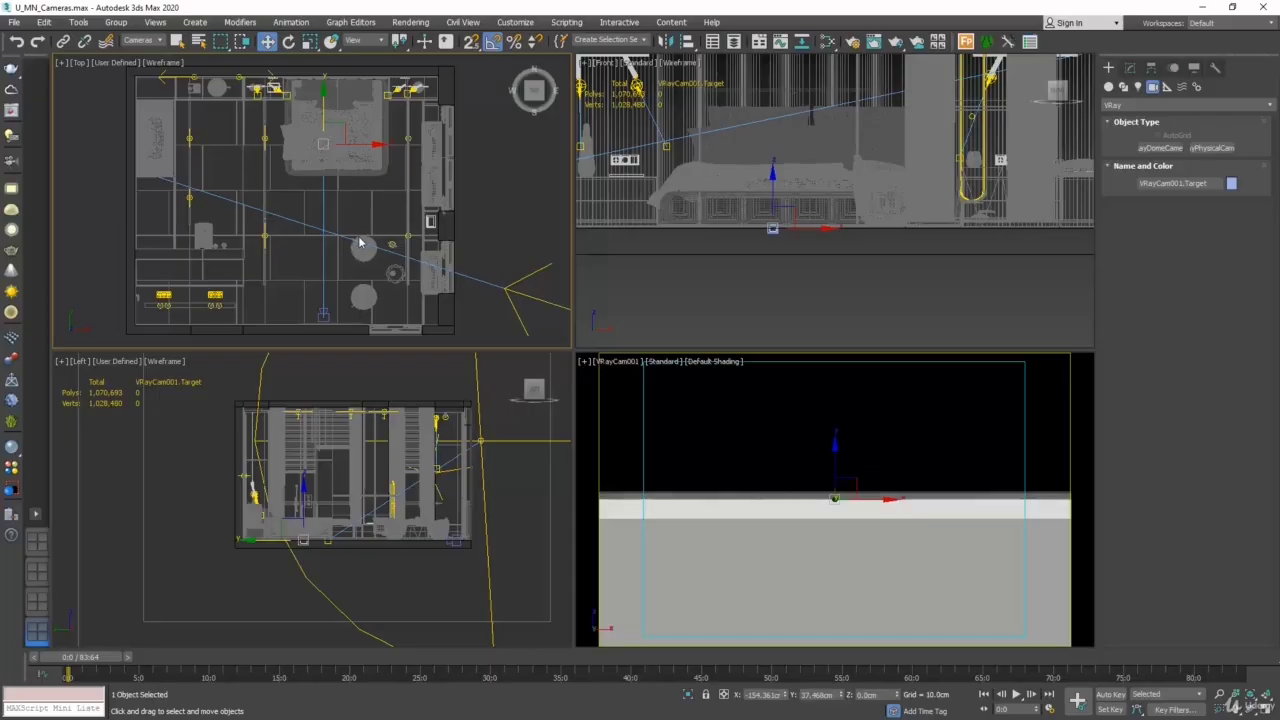
# - Clear the selection, and select the VRayCam001 camera and its target individually in the Top view
pyautogui.click(391, 287)
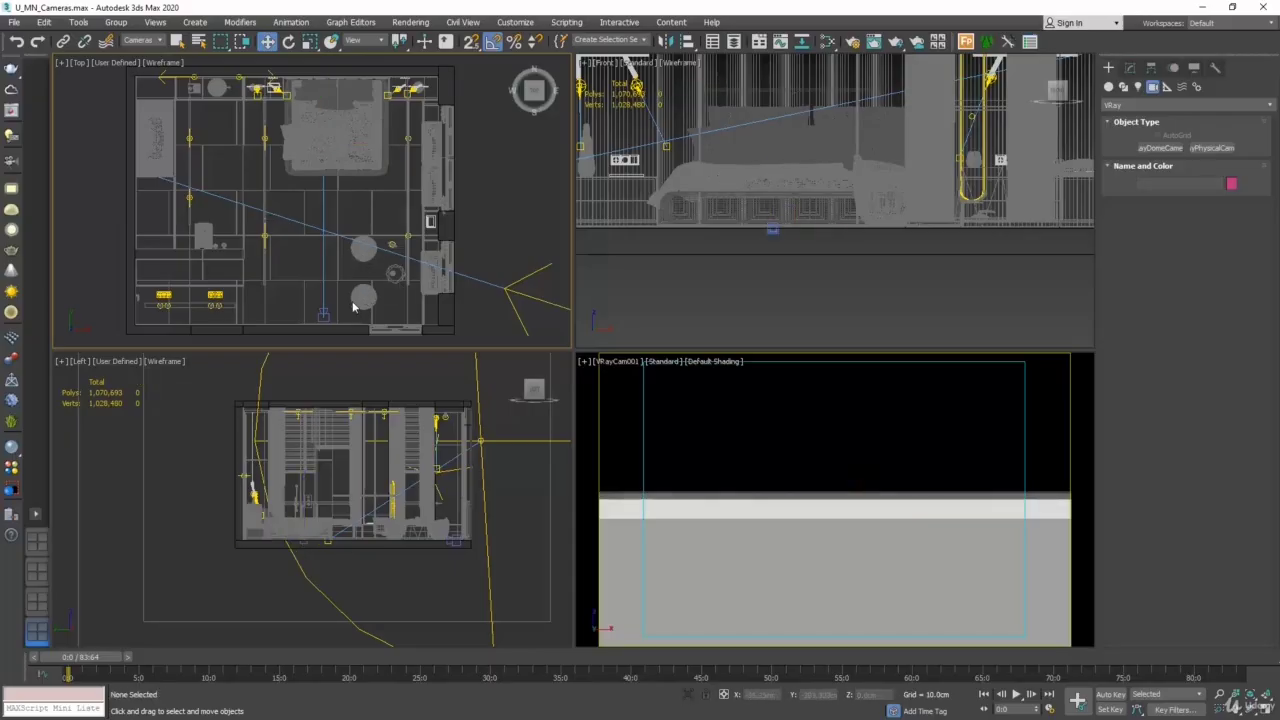
pyautogui.click(323, 314)
pyautogui.click(325, 142)
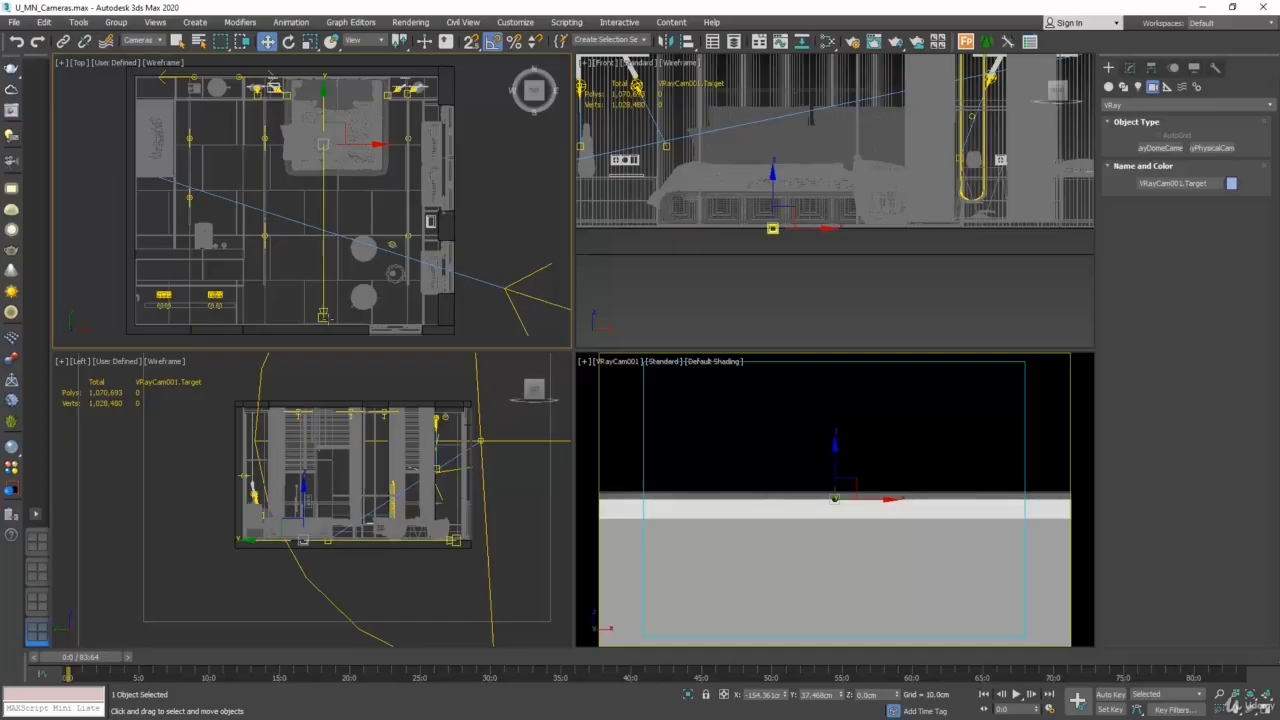
pyautogui.click(325, 317)
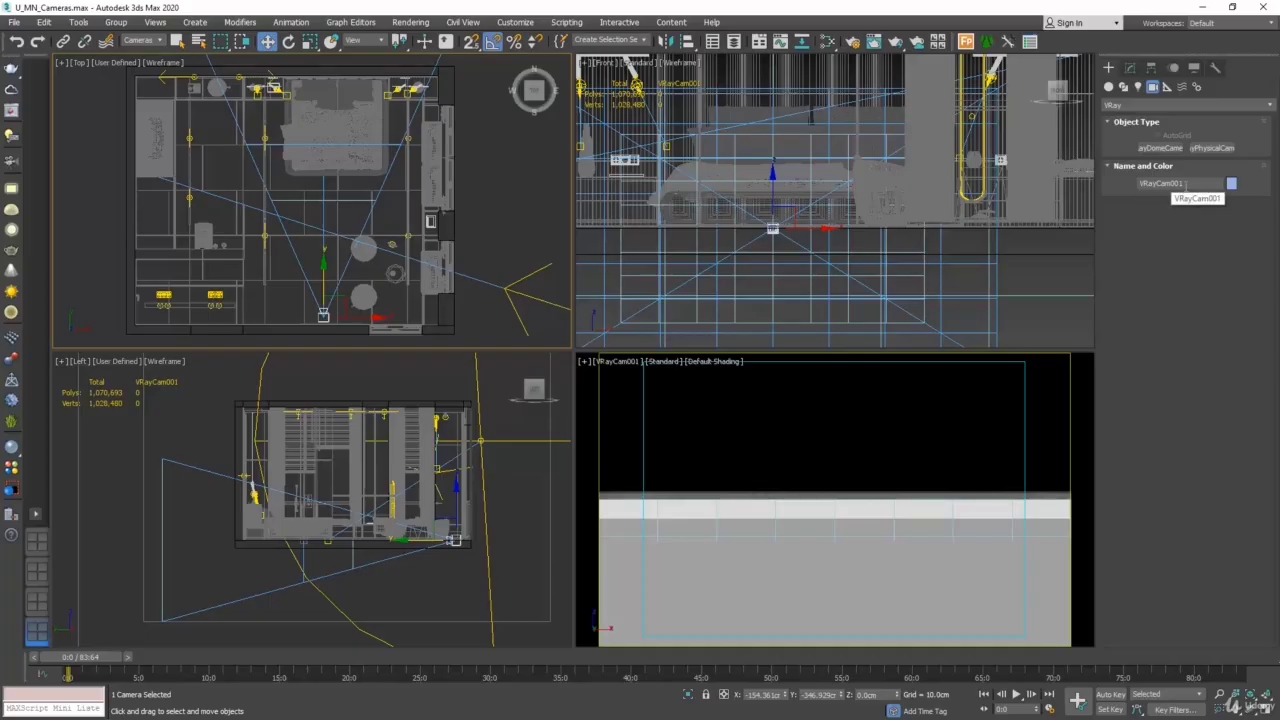
pyautogui.click(323, 146)
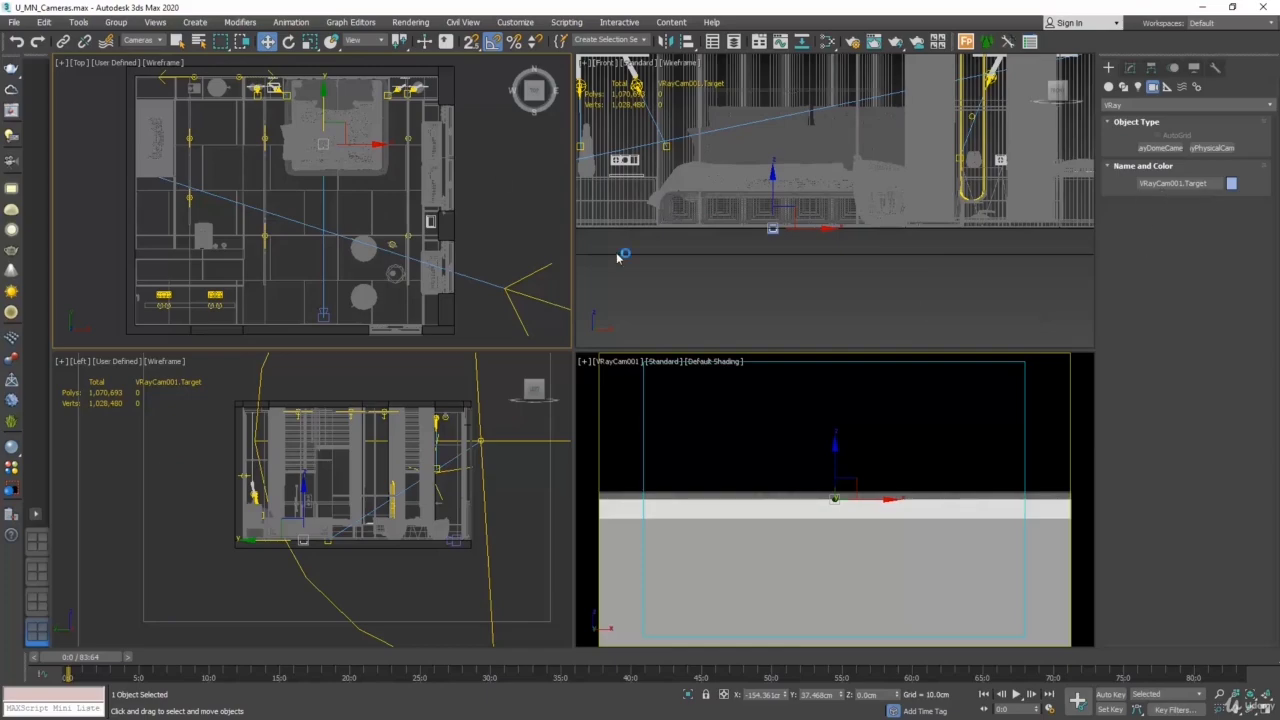
# - Select VRayCam001 and its target together by their connecting line and raise both vertically in the Front view to about Z 117.5 cm
pyautogui.click(328, 254)
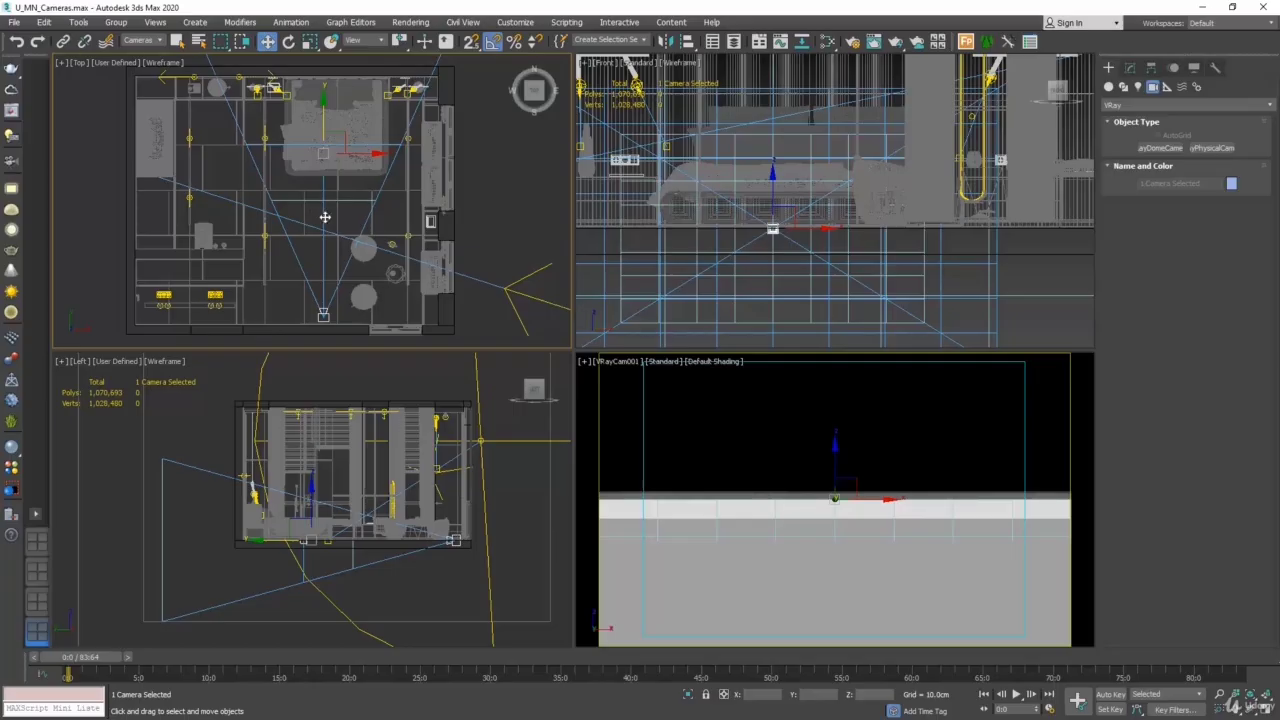
pyautogui.click(268, 44)
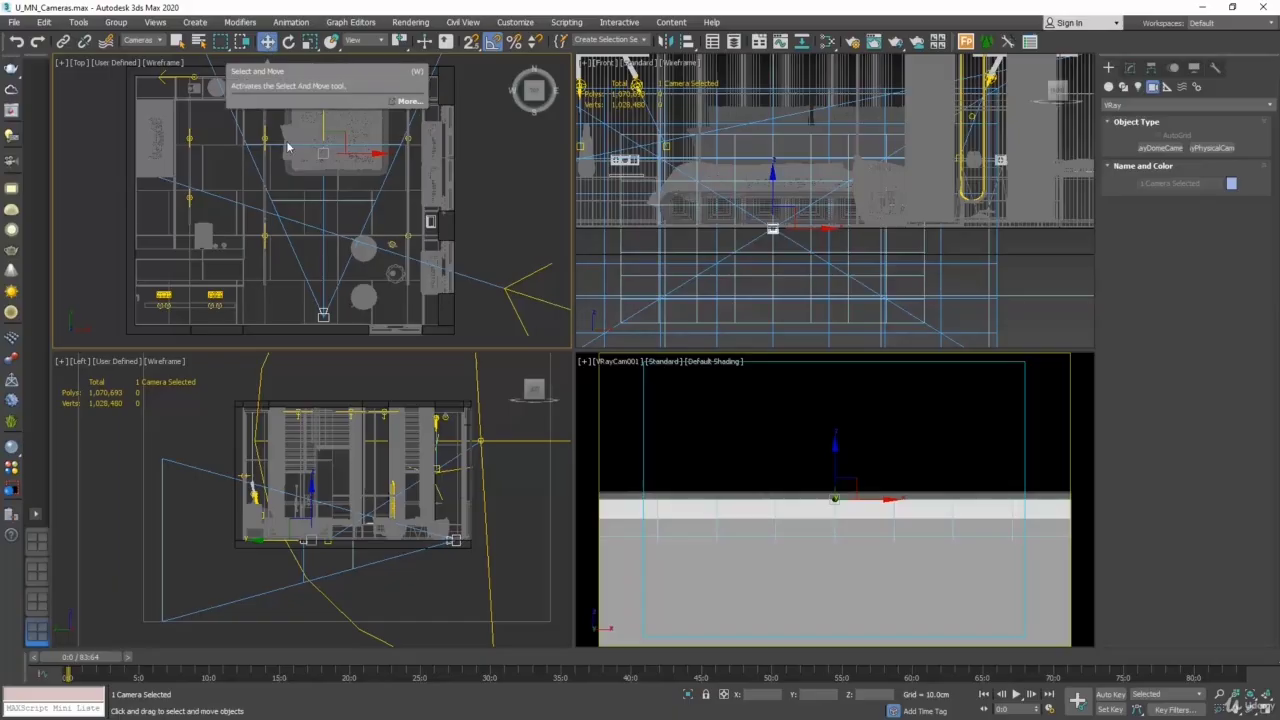
pyautogui.rightClick(316, 207)
pyautogui.click(348, 220)
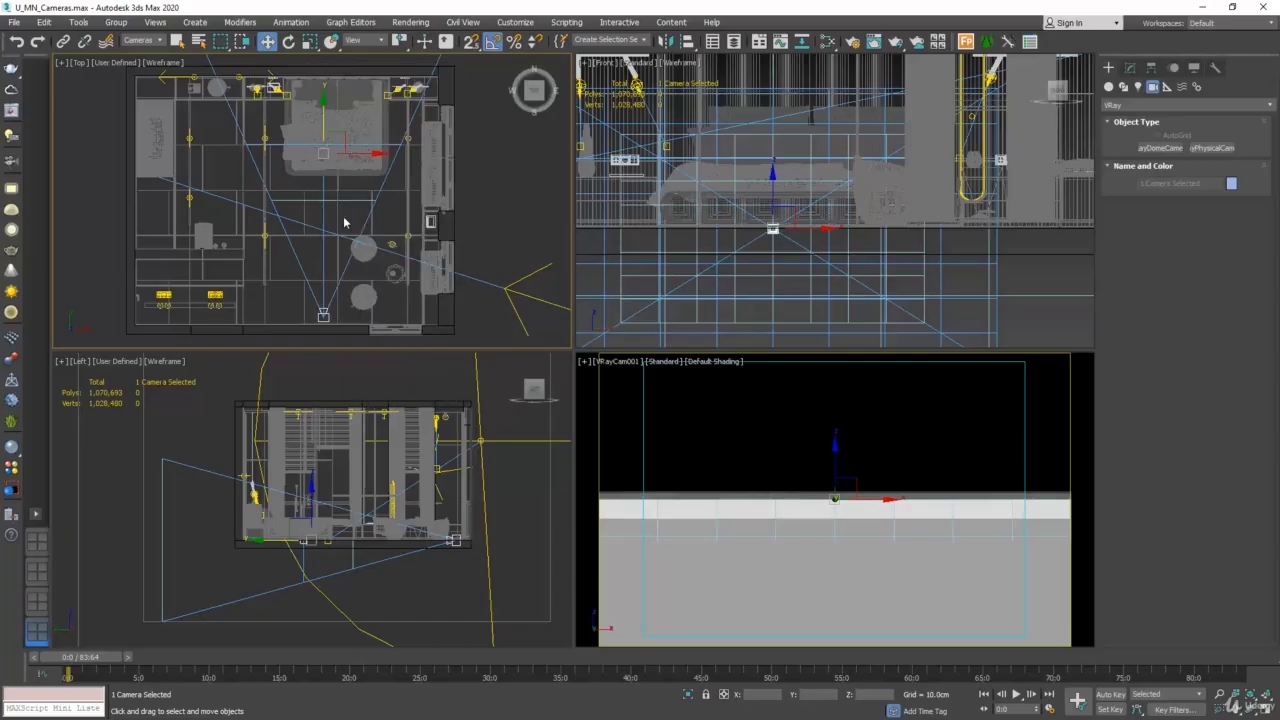
pyautogui.rightClick(730, 290)
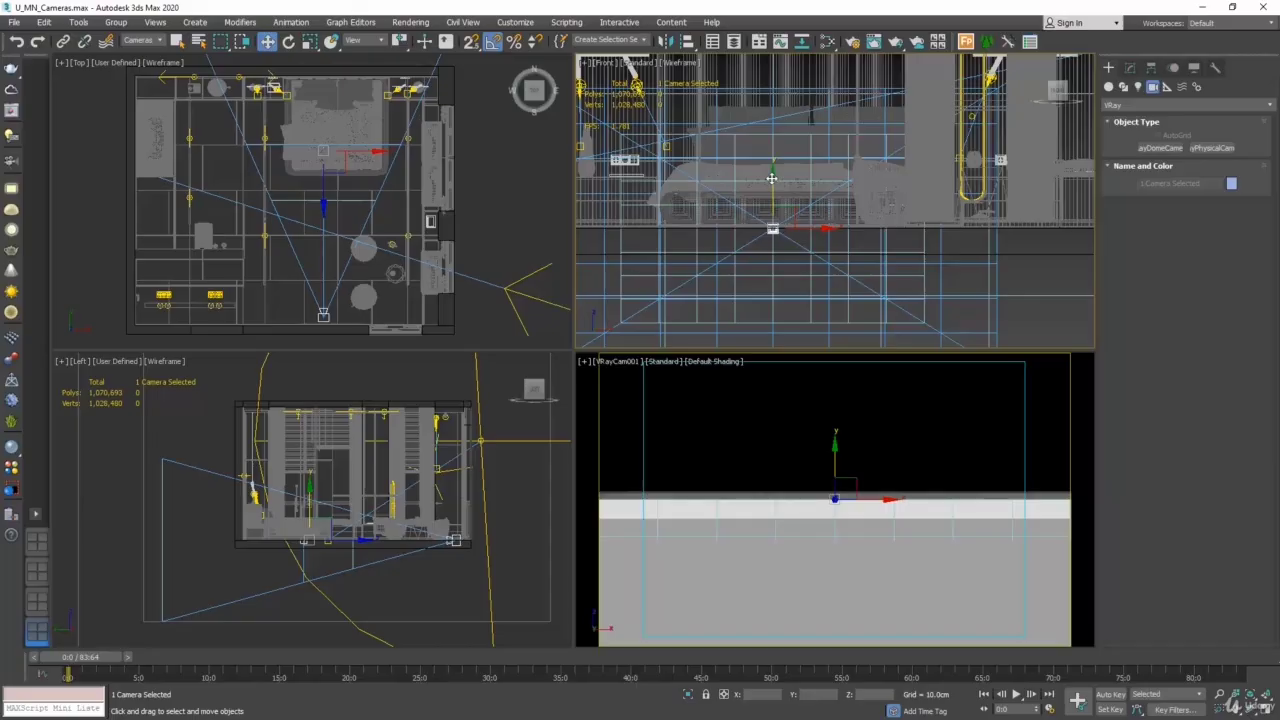
pyautogui.moveTo(771, 178); pyautogui.dragTo(767, 28)
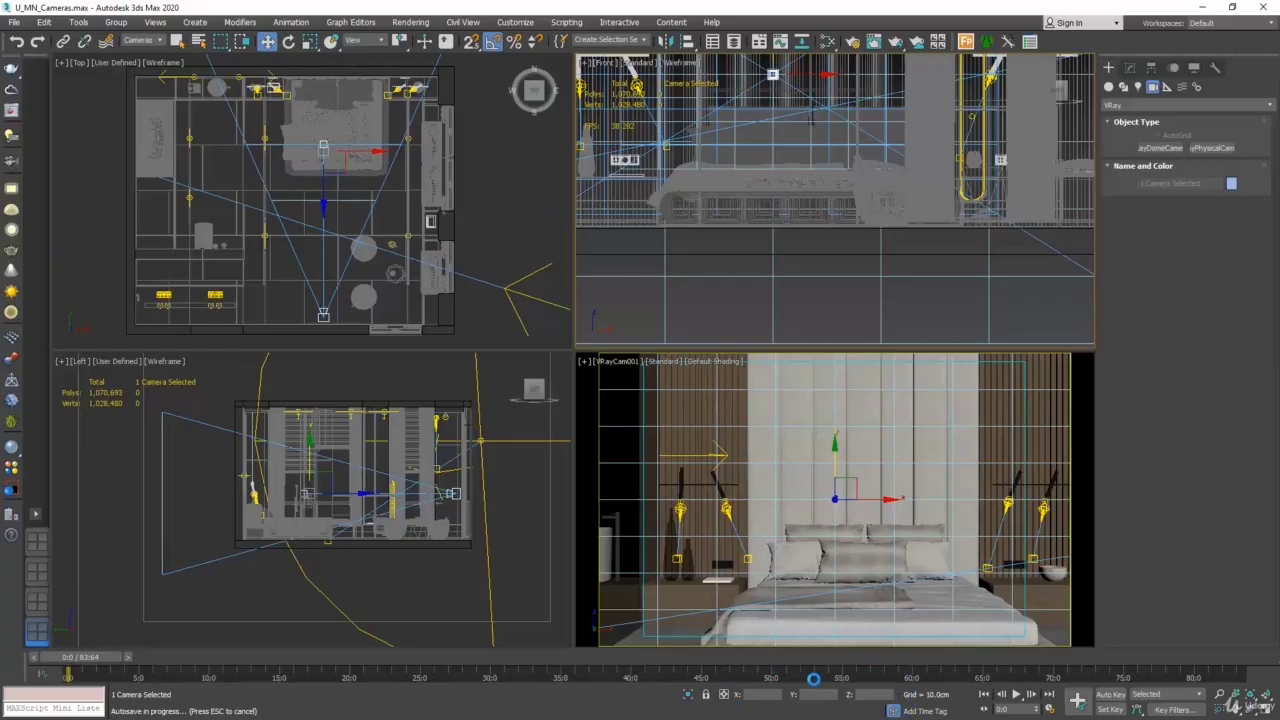
# - Set the Z height of the VRayCam001 camera to 120 cm, and give its target the same 120 cm height
pyautogui.click(336, 323)
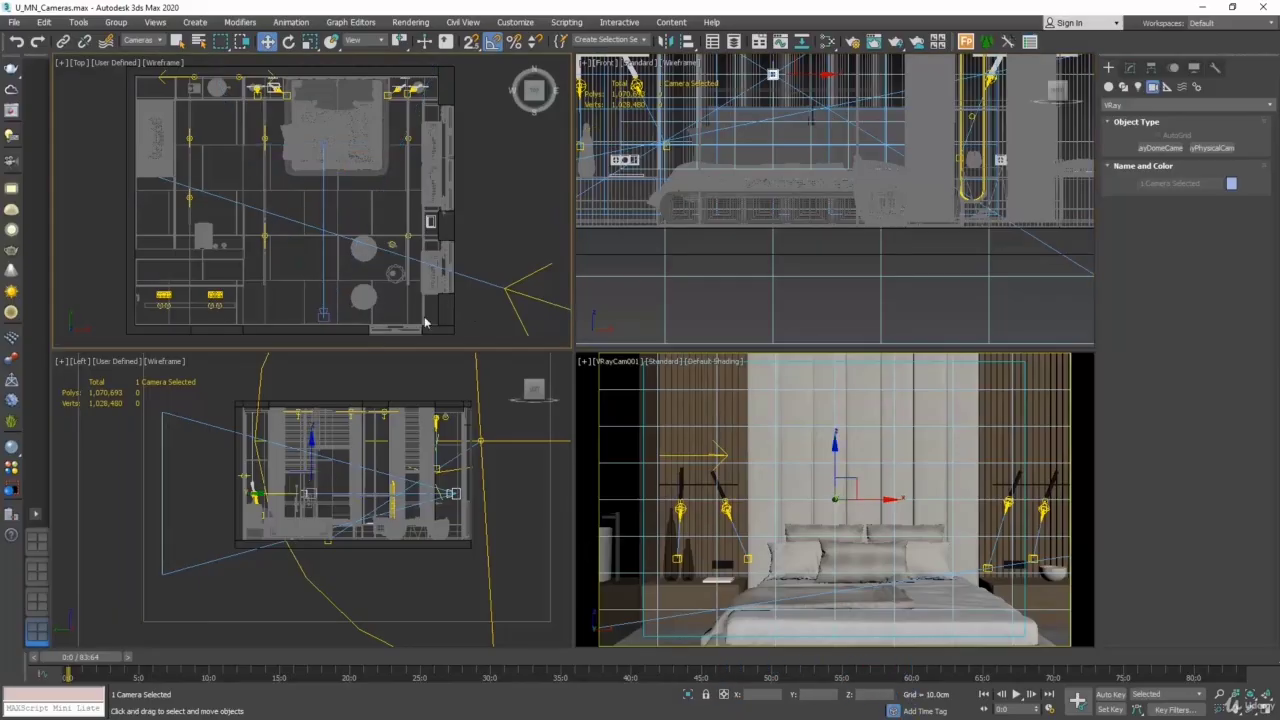
pyautogui.click(325, 316)
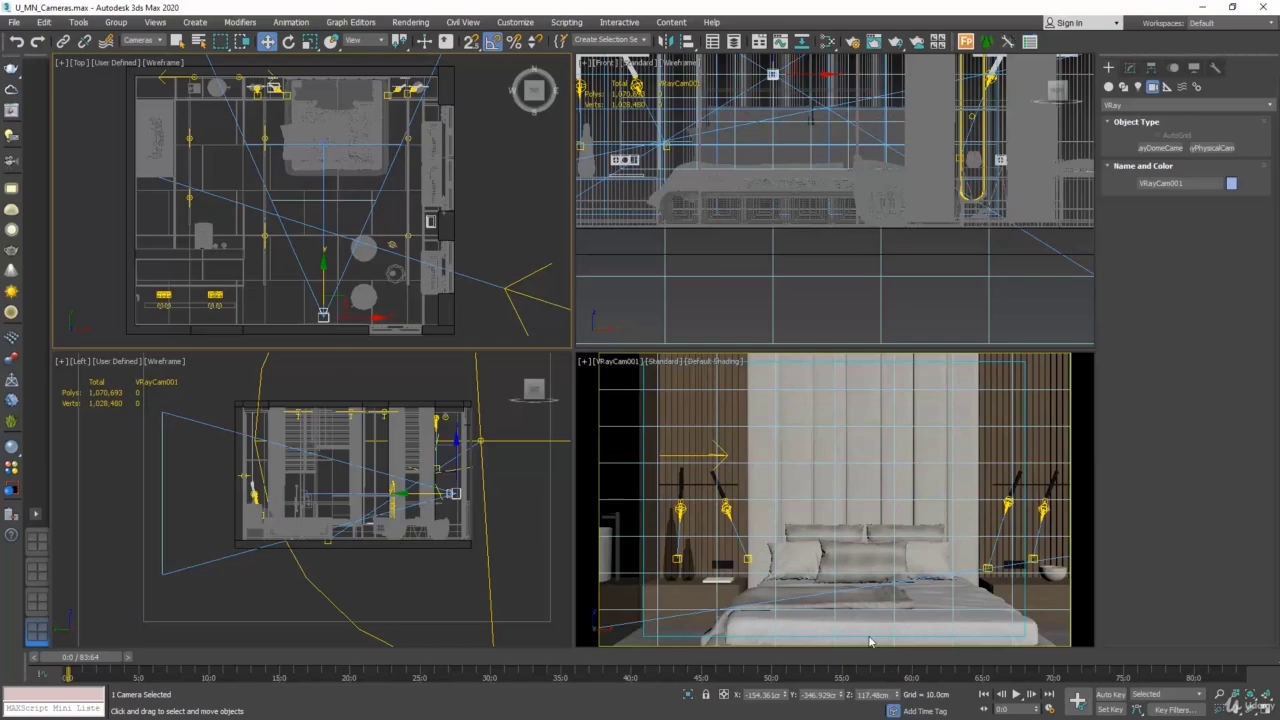
pyautogui.doubleClick(890, 694)
pyautogui.write('120')
pyautogui.press('Return')
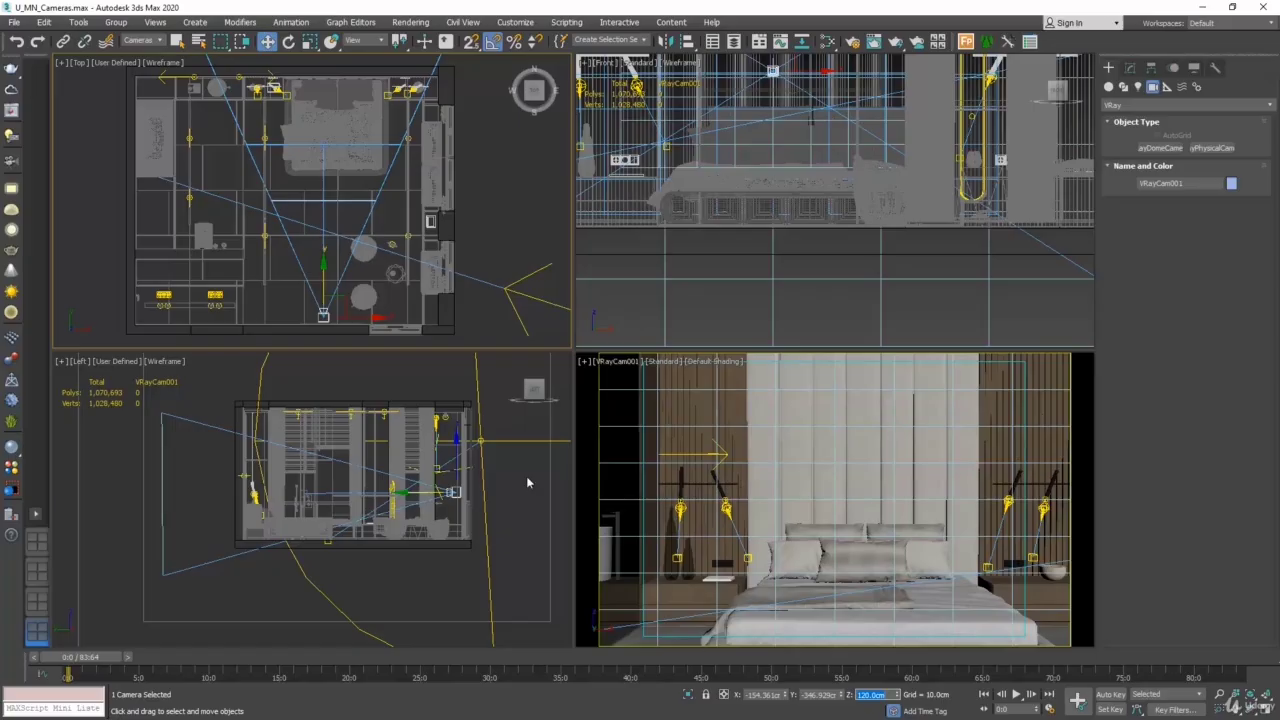
pyautogui.click(324, 144)
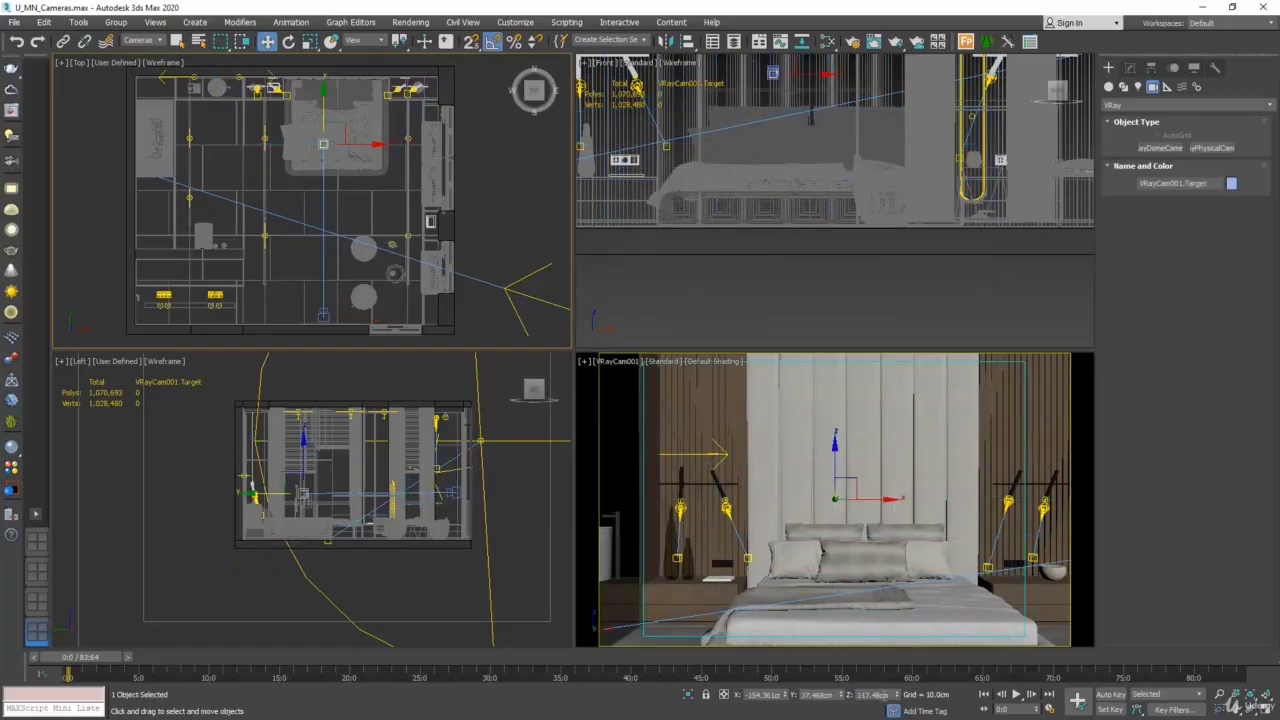
pyautogui.doubleClick(875, 694)
pyautogui.write('120')
pyautogui.press('Return')
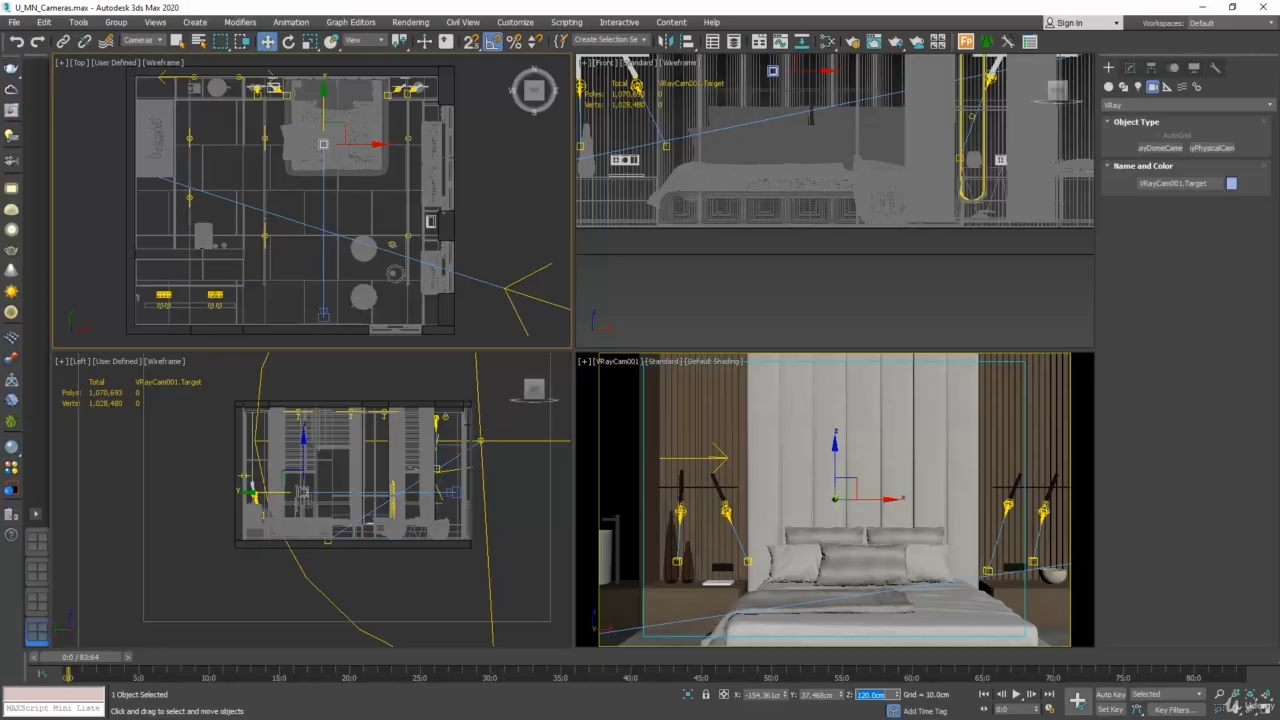
# - Clear the current selection, and delete VRayCam001 together with its target by their connecting line in the Top view
pyautogui.click(618, 362)
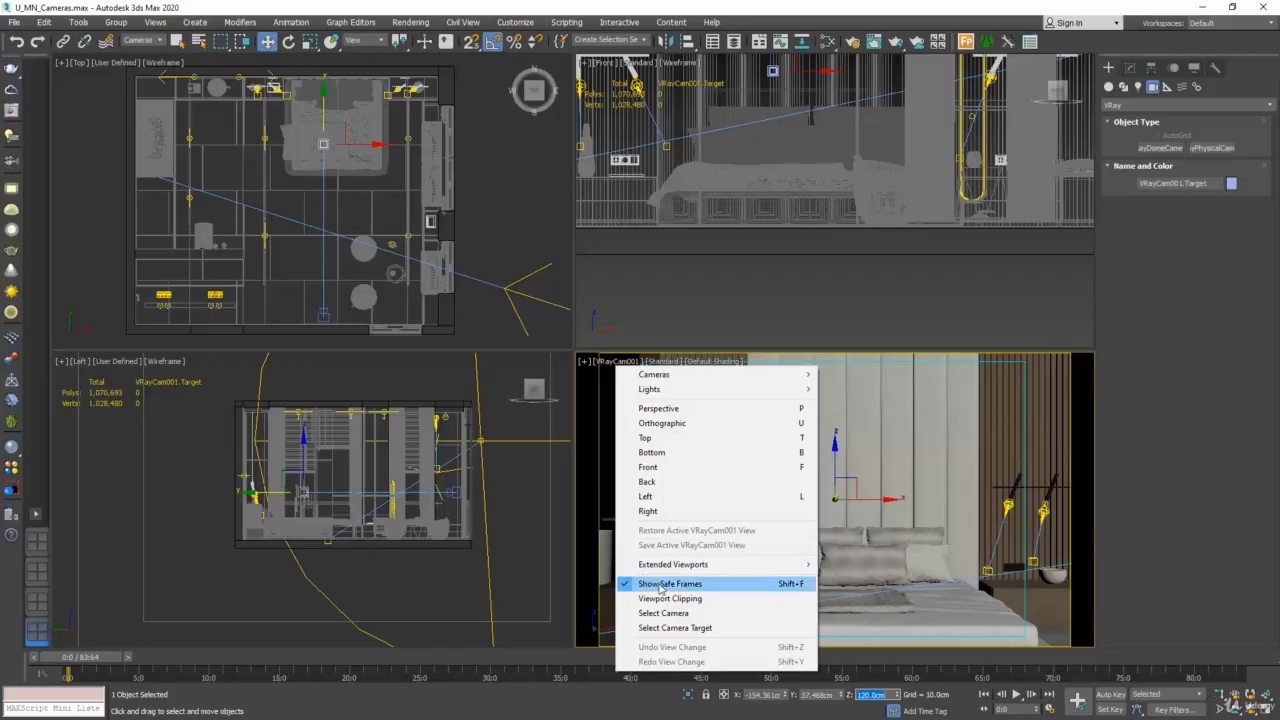
pyautogui.click(1018, 573)
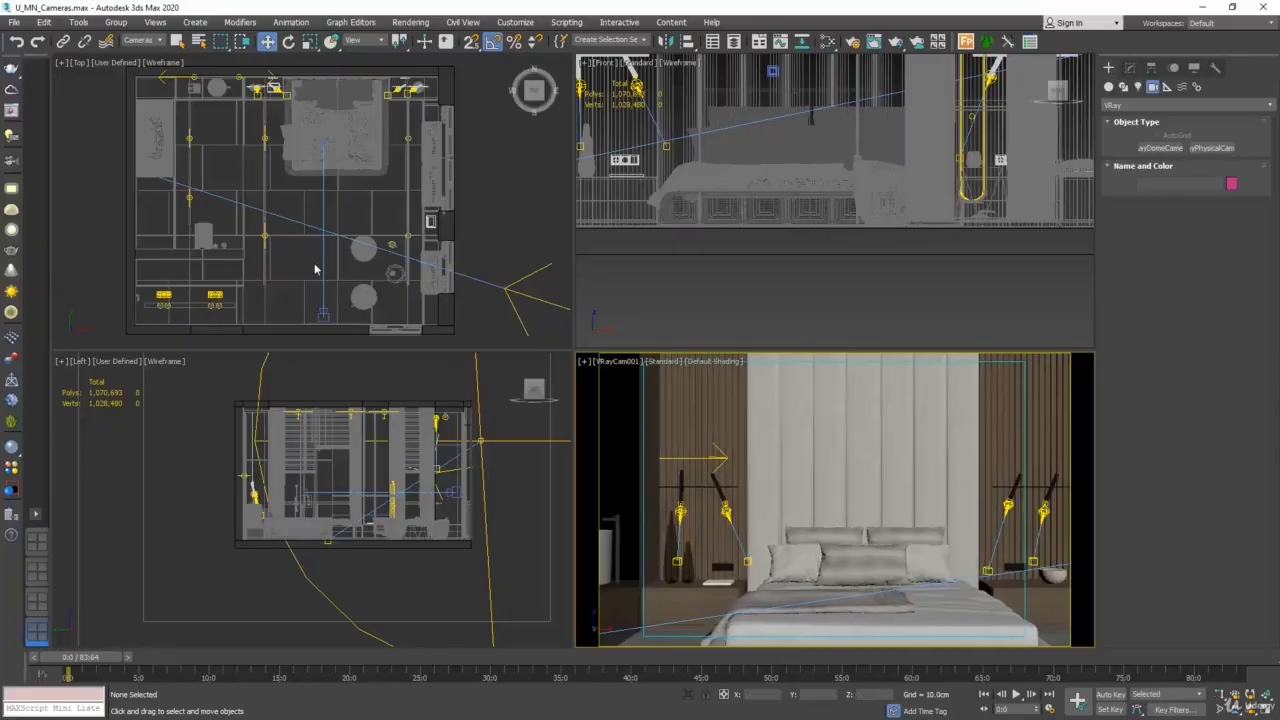
pyautogui.click(323, 263)
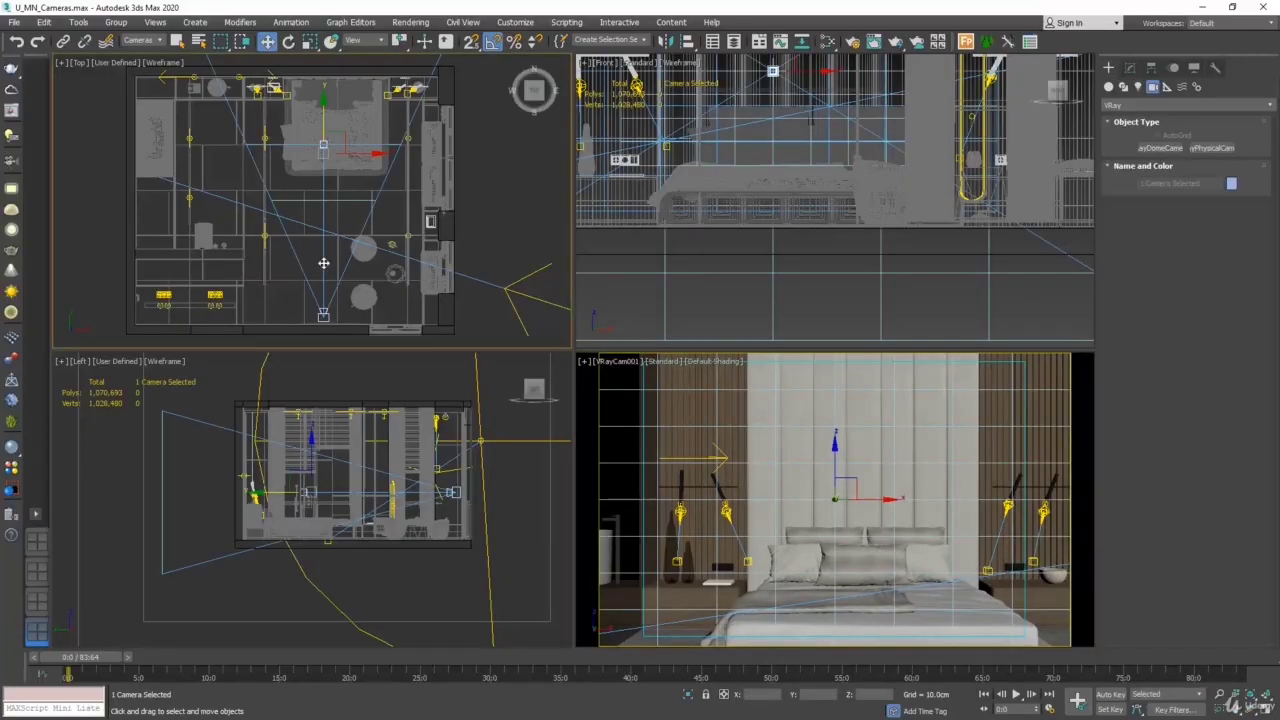
pyautogui.press('Delete')
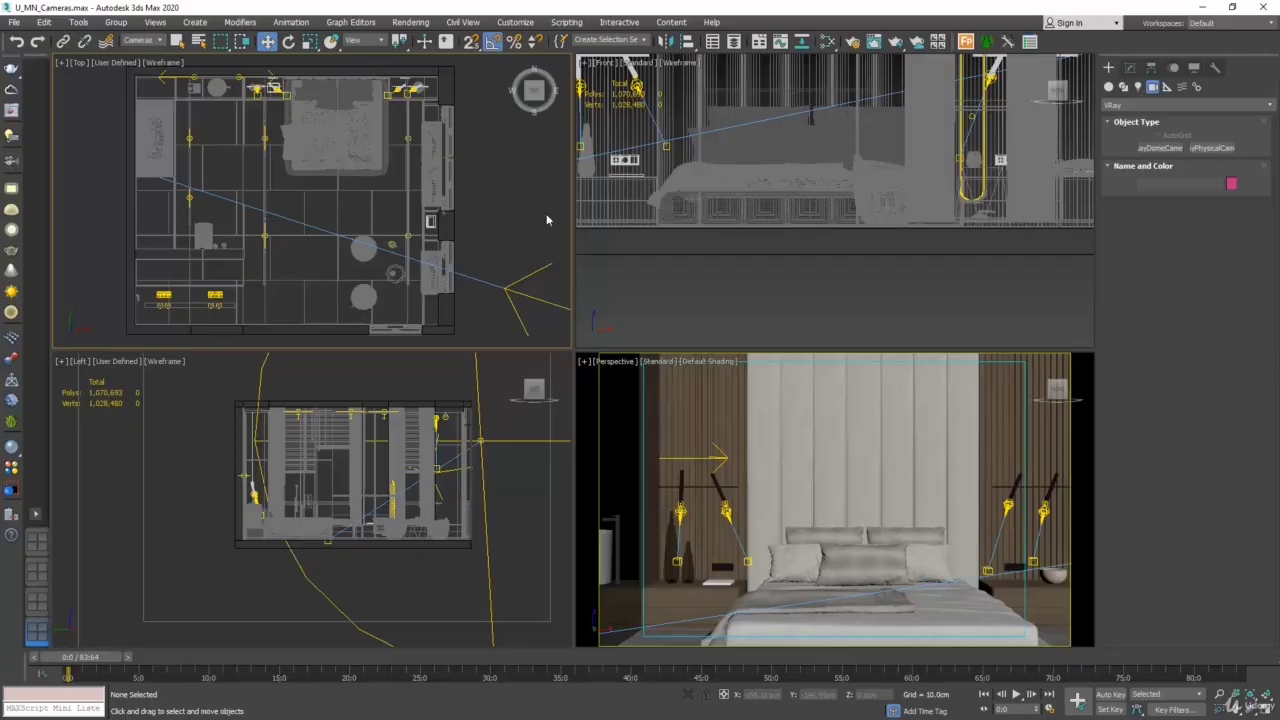
# - Create a VRayPhysicalCam in the Top view aimed straight at the foot of the bed, about 316 cm away, and look through it in the Perspective viewport
pyautogui.click(1212, 147)
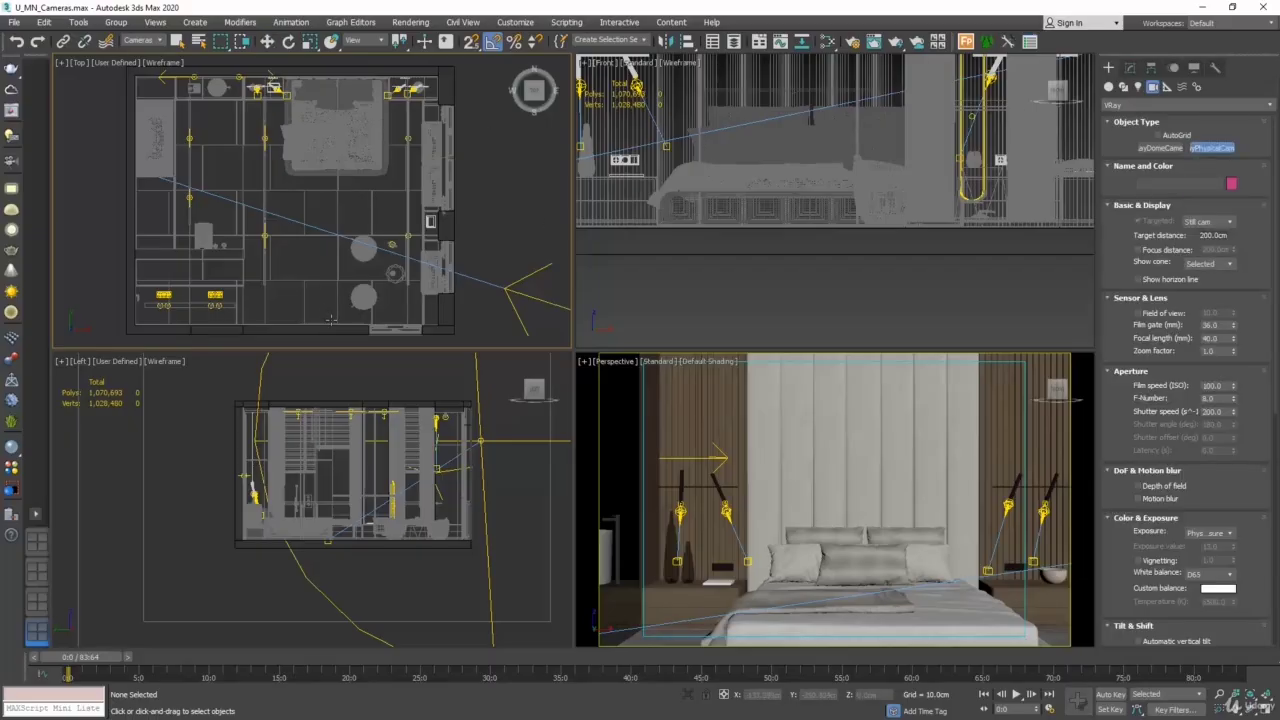
pyautogui.moveTo(331, 318); pyautogui.dragTo(331, 176)
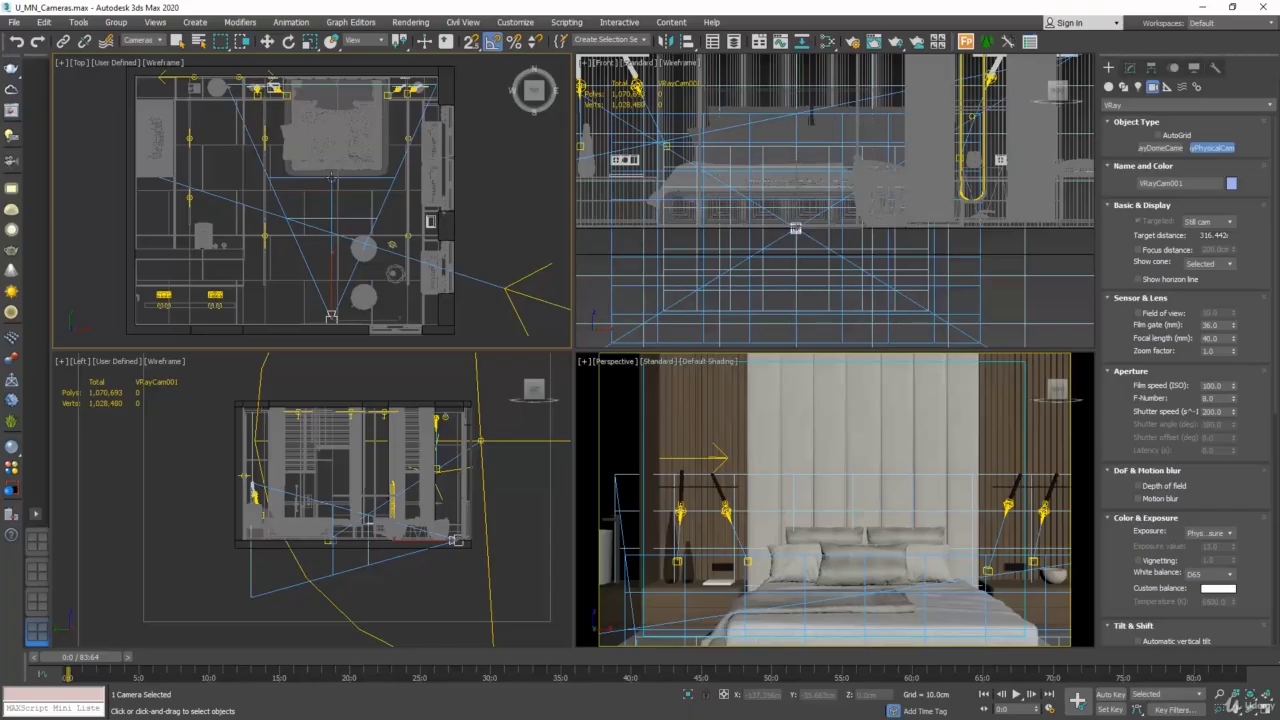
pyautogui.rightClick(628, 366)
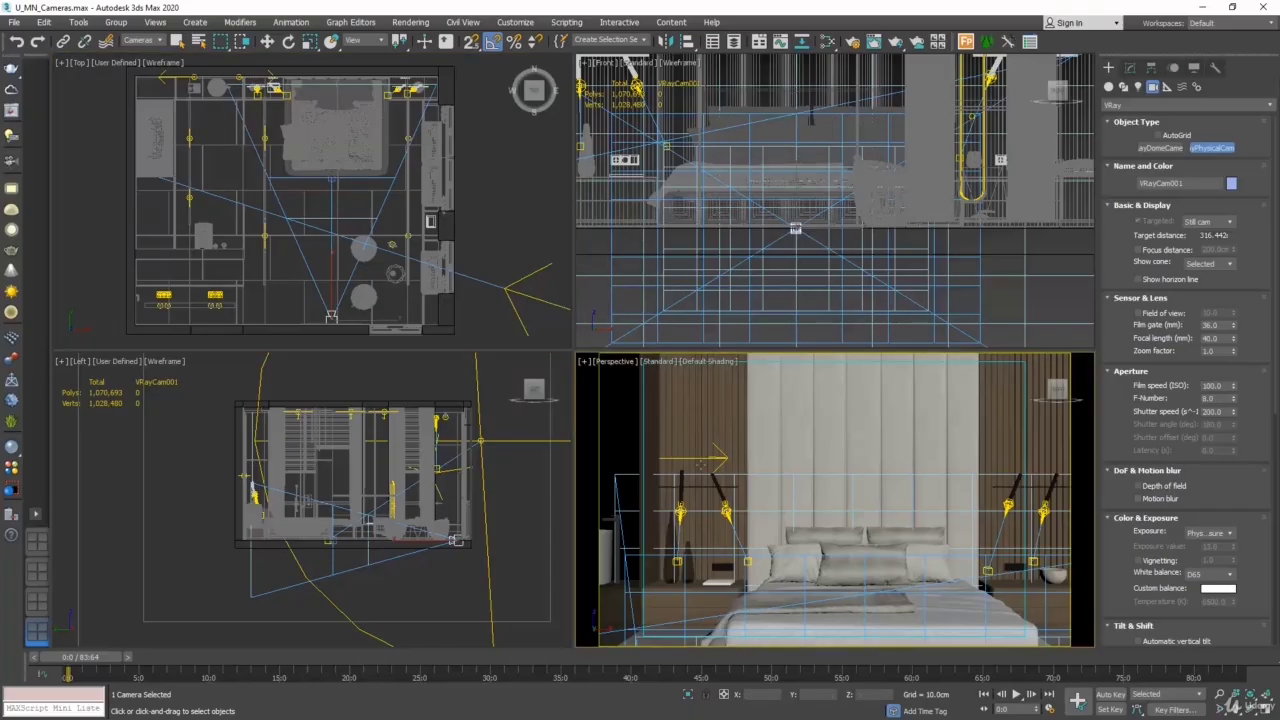
pyautogui.click(623, 362)
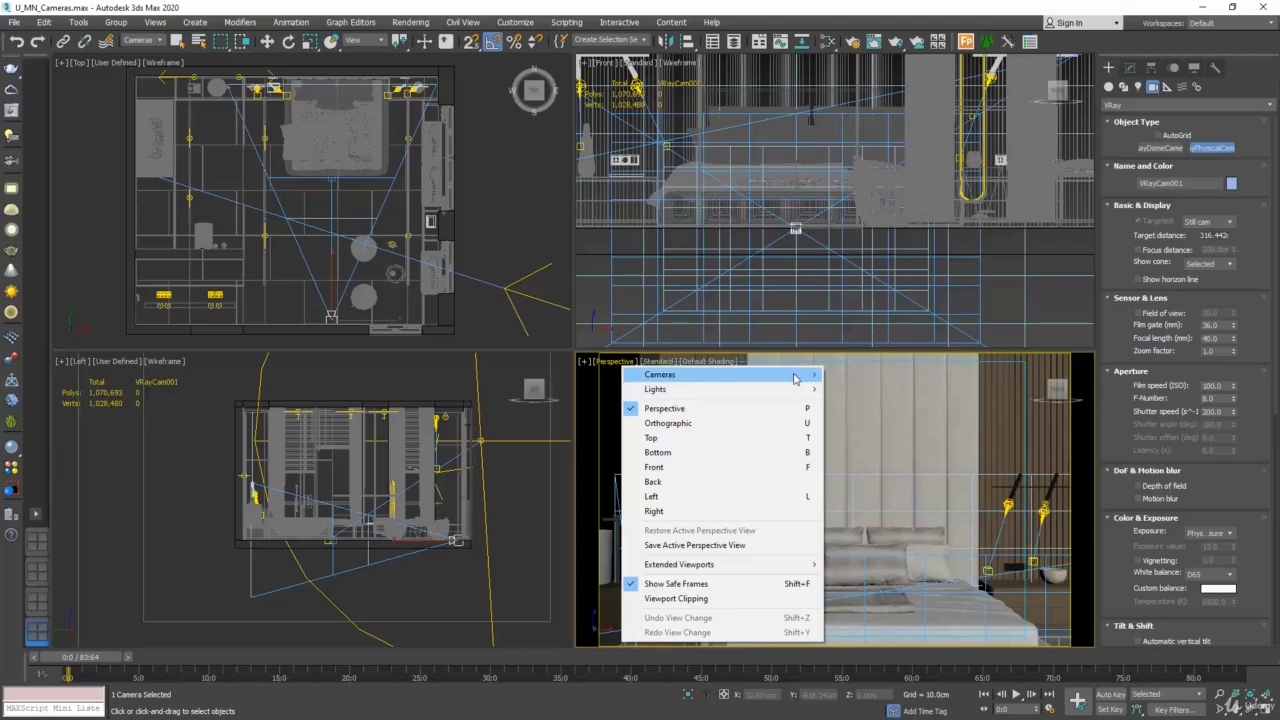
pyautogui.moveTo(803, 376)
pyautogui.click(856, 374)
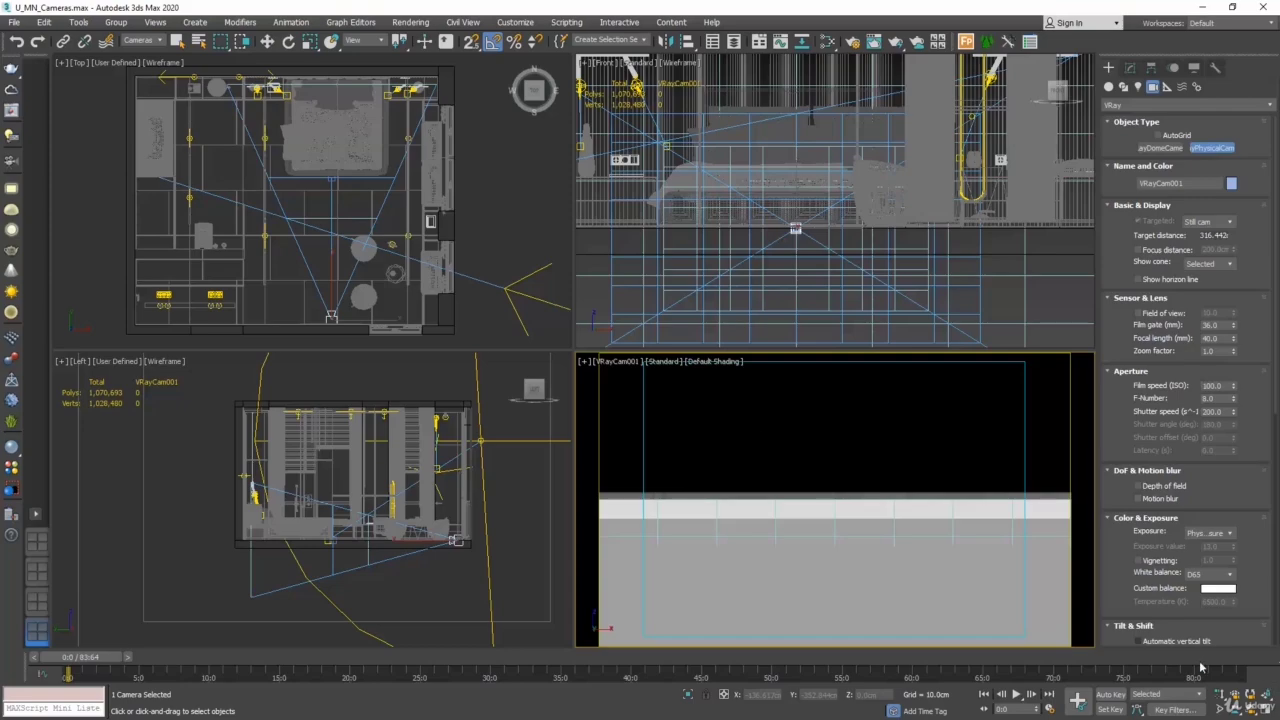
# - Truck the new VRayCam001 upward in its own viewport until the bed and headboard are framed, at a height of about 100 cm
pyautogui.click(543, 228)
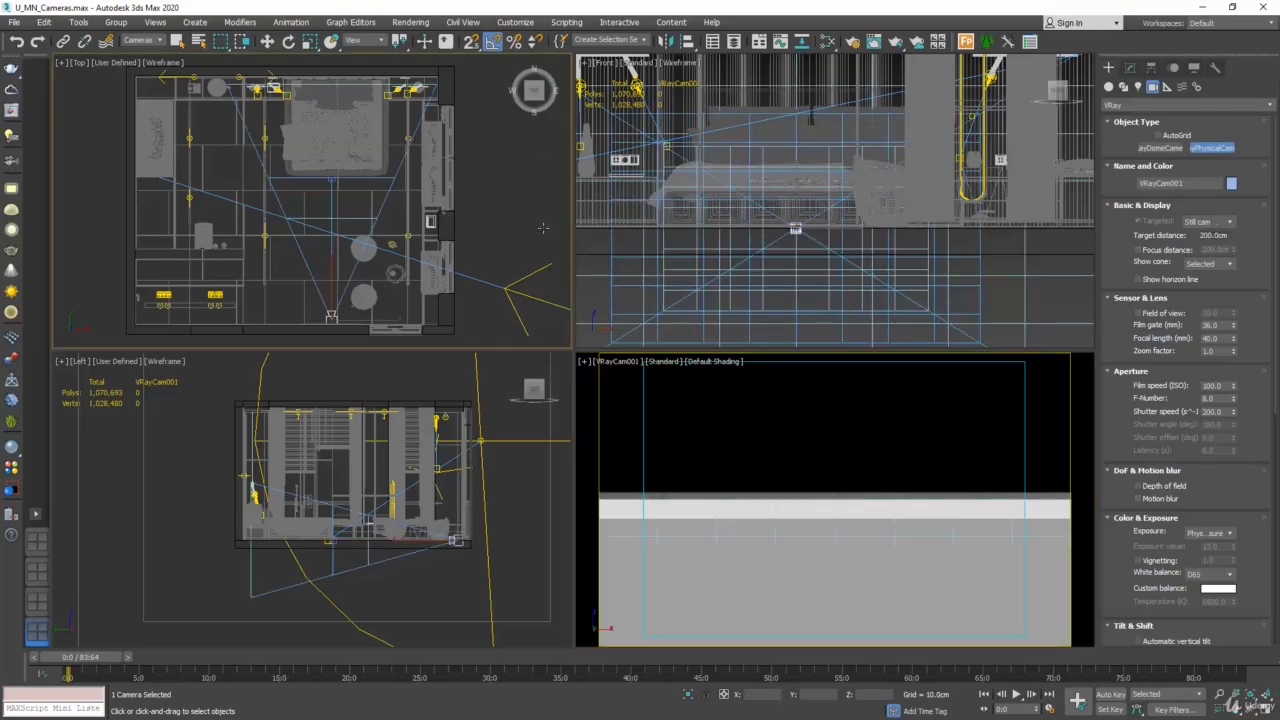
pyautogui.rightClick(643, 403)
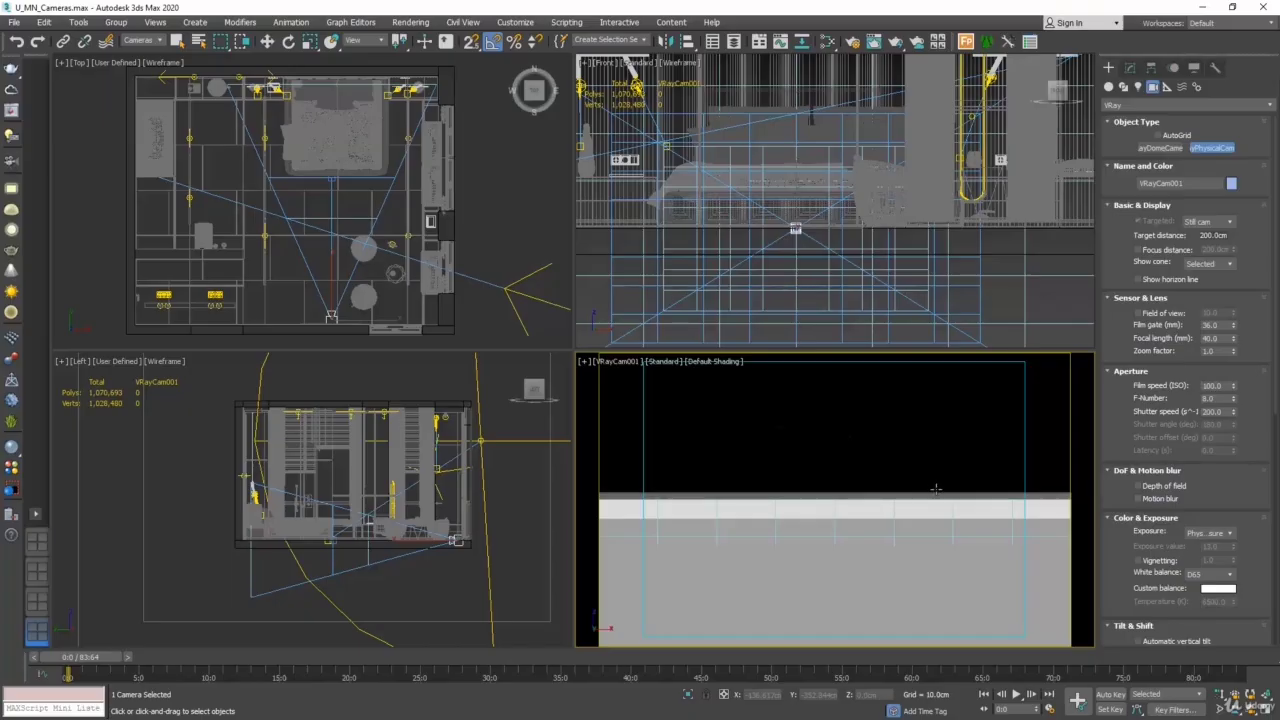
pyautogui.click(1237, 709)
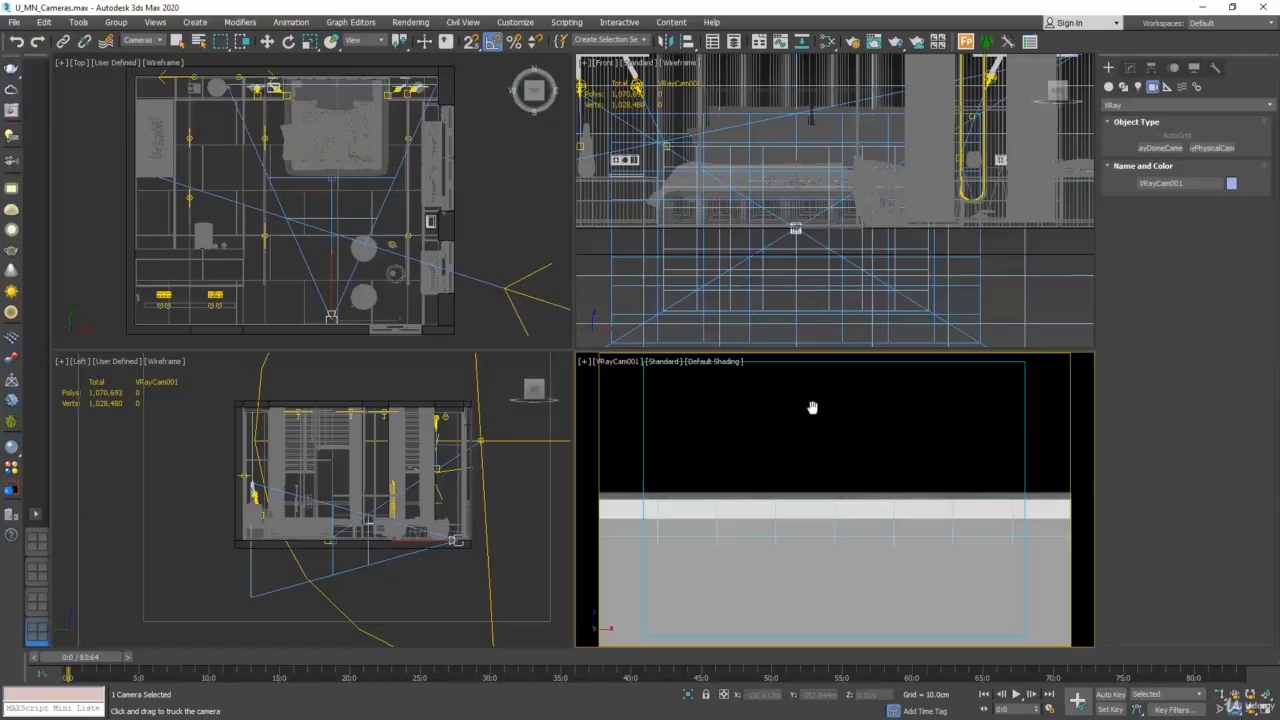
pyautogui.moveTo(850, 436); pyautogui.dragTo(851, 489)
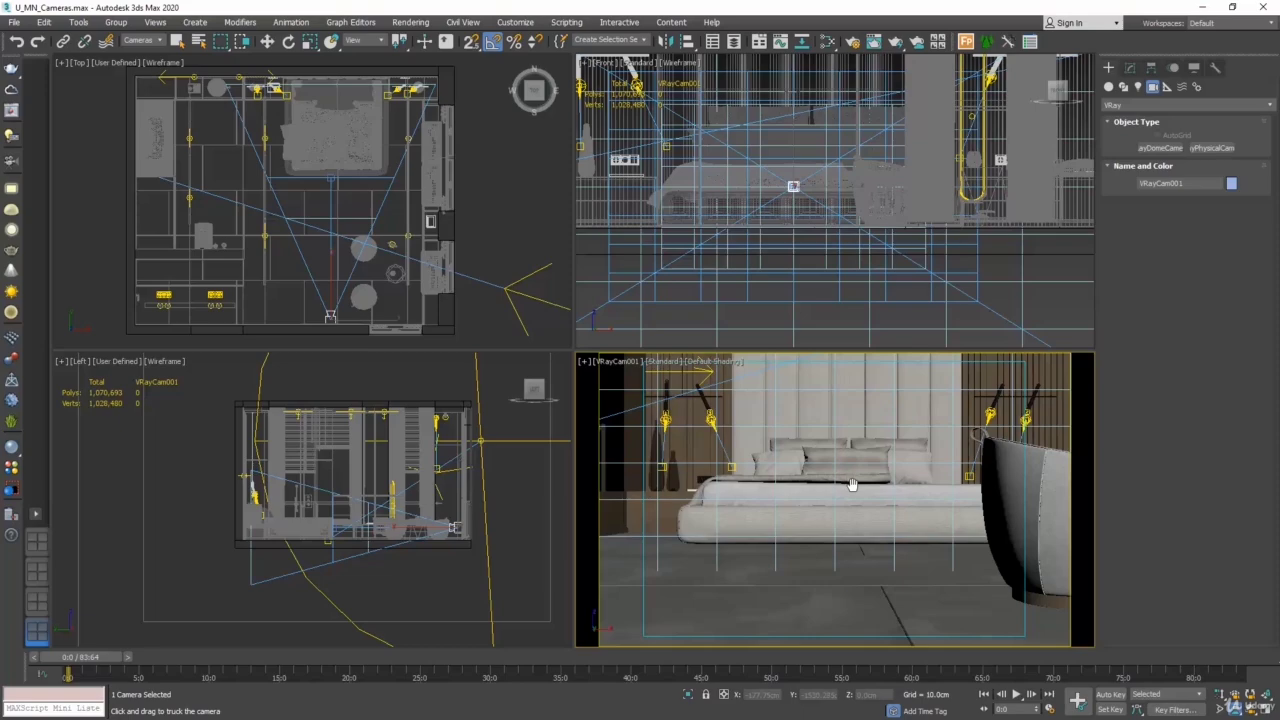
pyautogui.moveTo(851, 485); pyautogui.dragTo(842, 600)
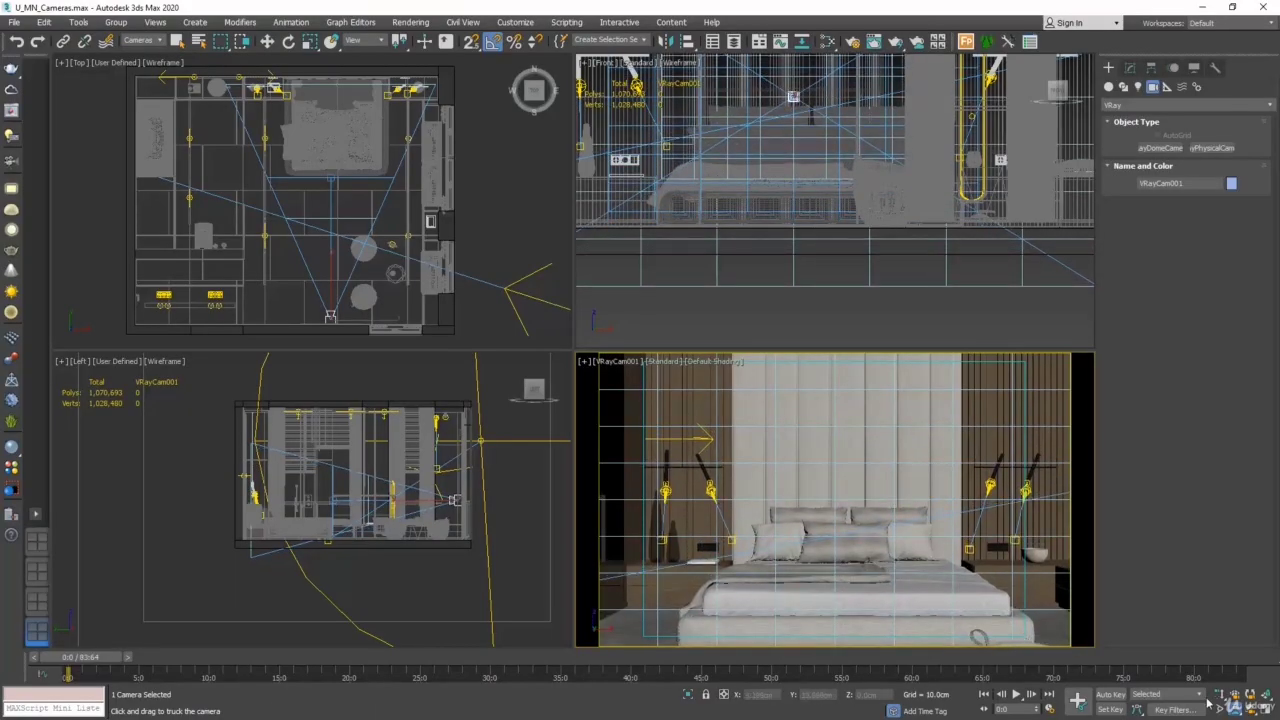
# - Dolly VRayCam001 slightly back from the bed, and check the framing in a maximized camera viewport before restoring the four-view layout
pyautogui.click(1238, 705)
pyautogui.click(1236, 666)
pyautogui.click(1222, 697)
pyautogui.moveTo(814, 572)
pyautogui.mouseDown()
pyautogui.moveTo(813, 528)
pyautogui.moveTo(817, 575)
pyautogui.mouseUp()
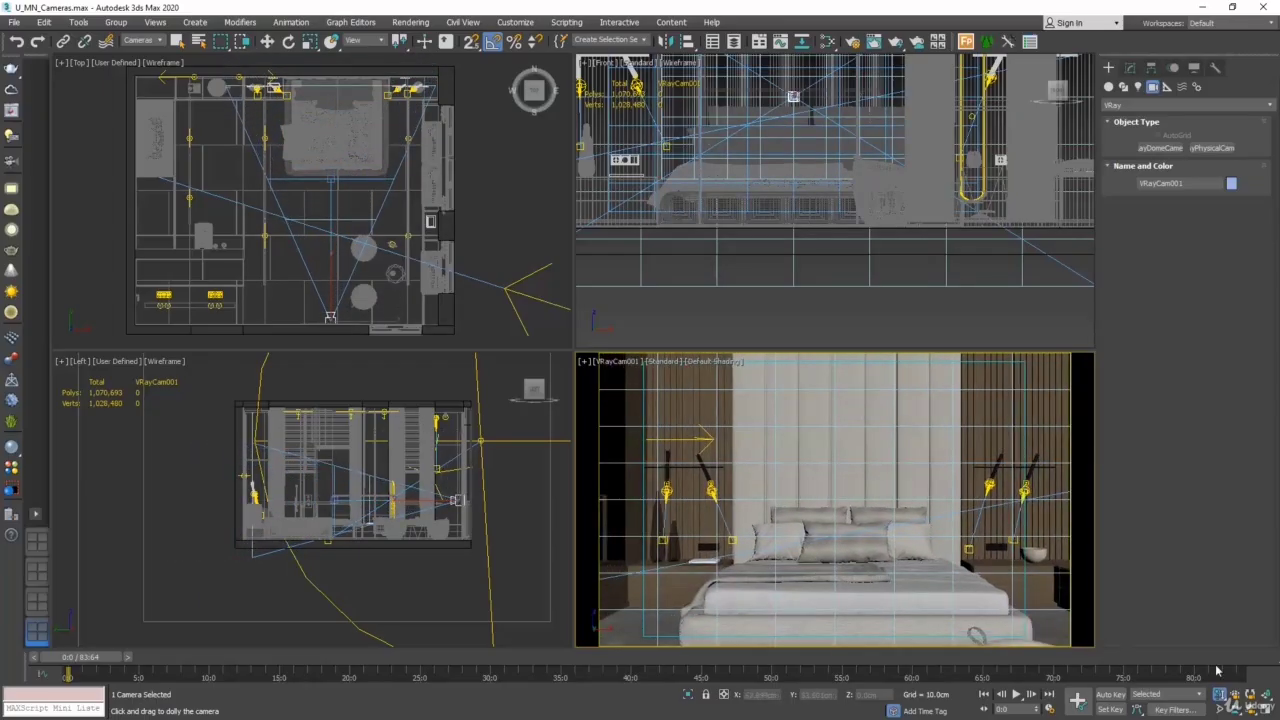
pyautogui.click(1222, 694)
pyautogui.click(1227, 700)
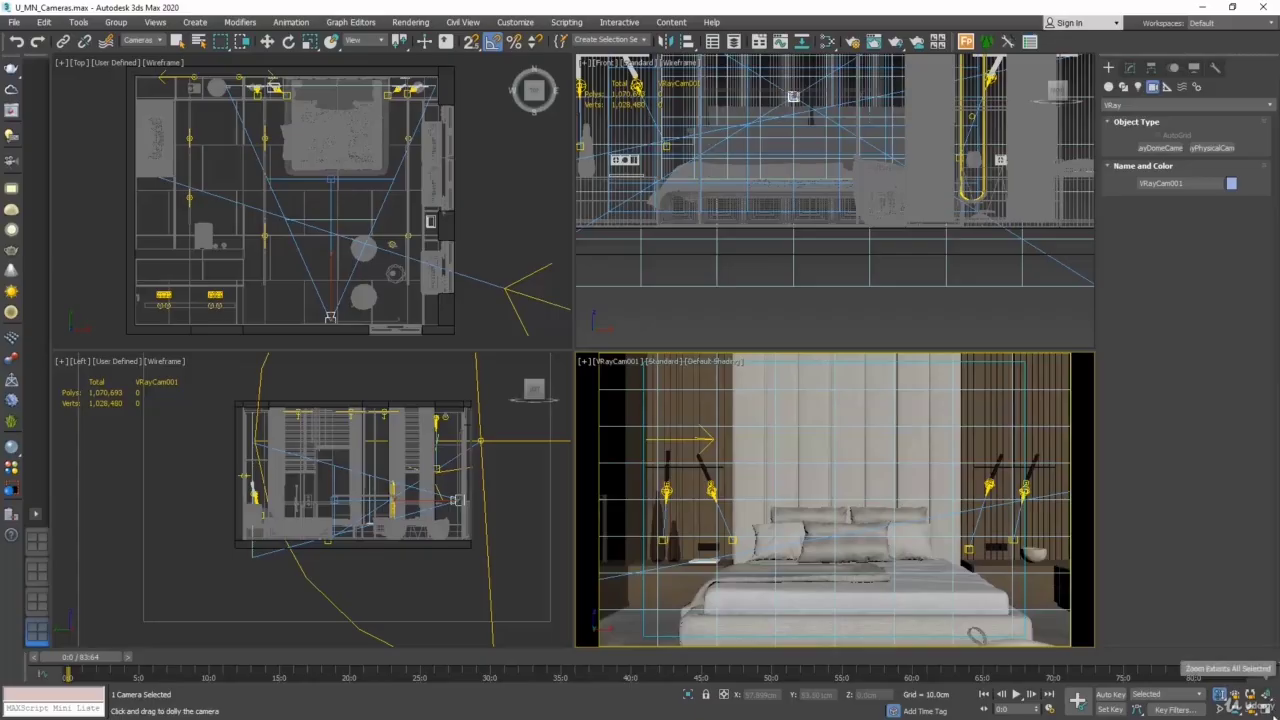
pyautogui.click(1268, 708)
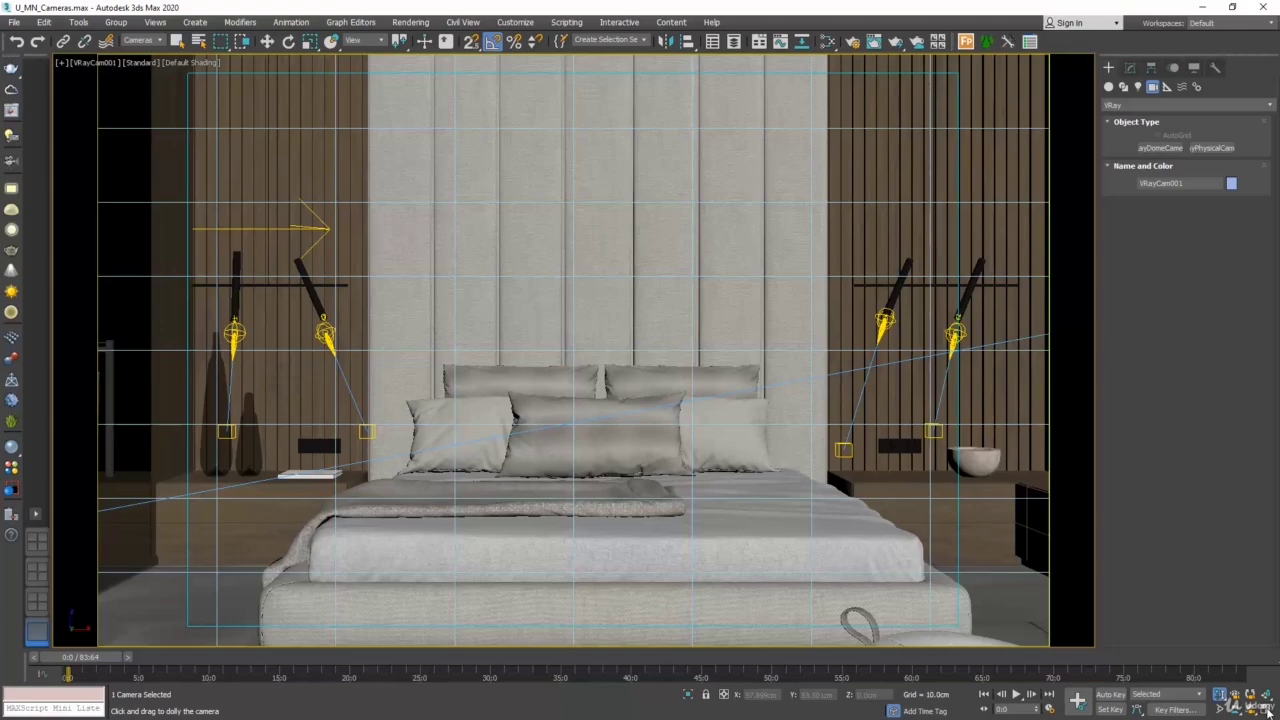
pyautogui.click(1267, 710)
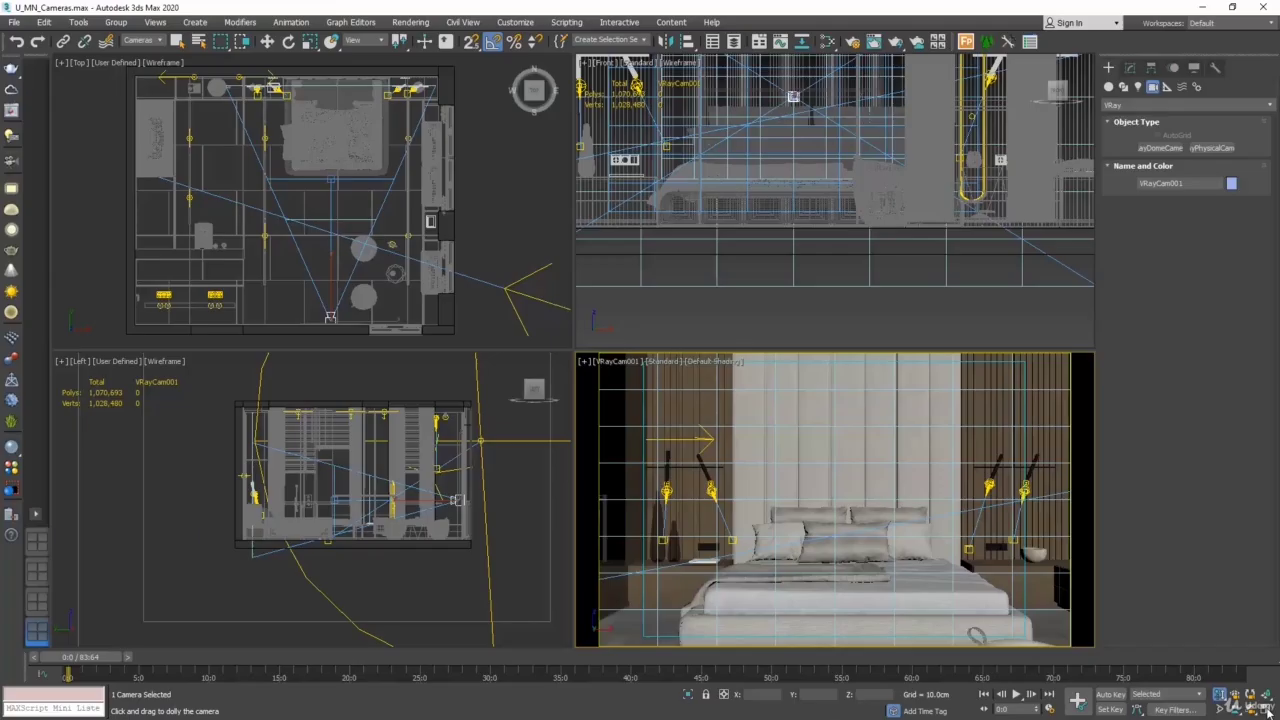
# - Set the selection filter to All, and select U_MN_pouf 01 beside the camera to zoom the non-camera viewports to its extents
pyautogui.click(158, 40)
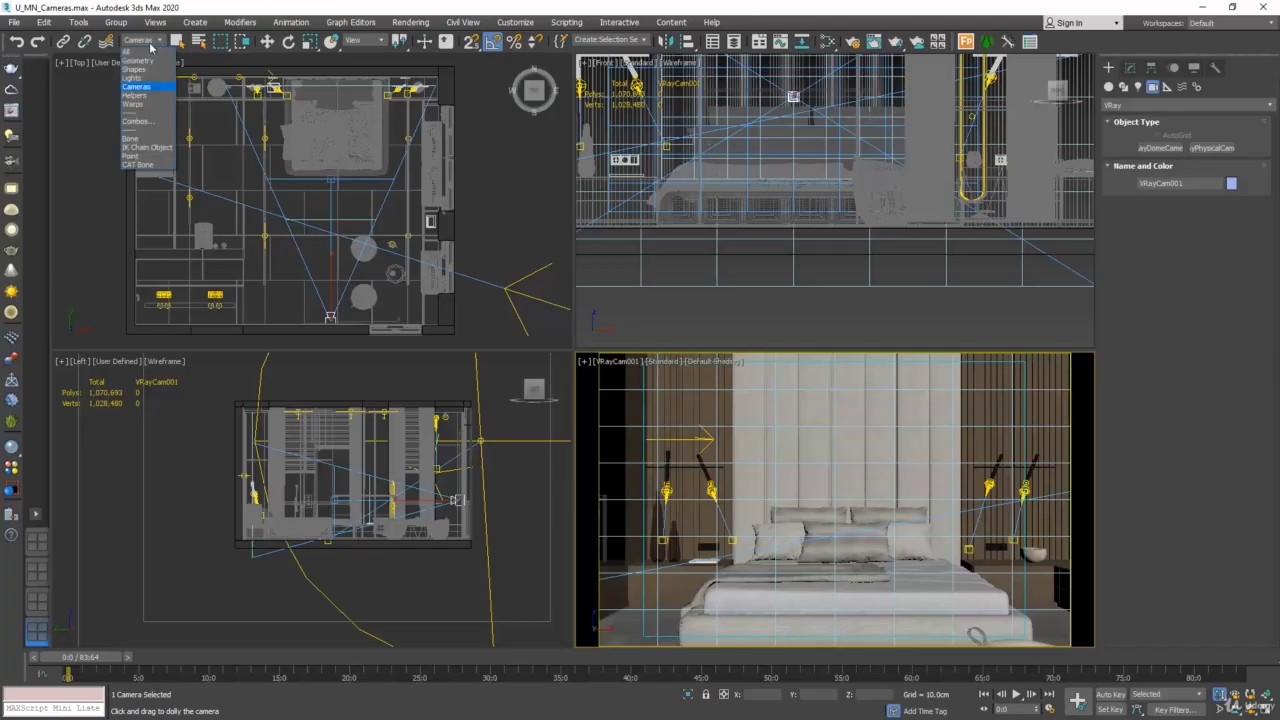
pyautogui.click(146, 52)
pyautogui.click(267, 41)
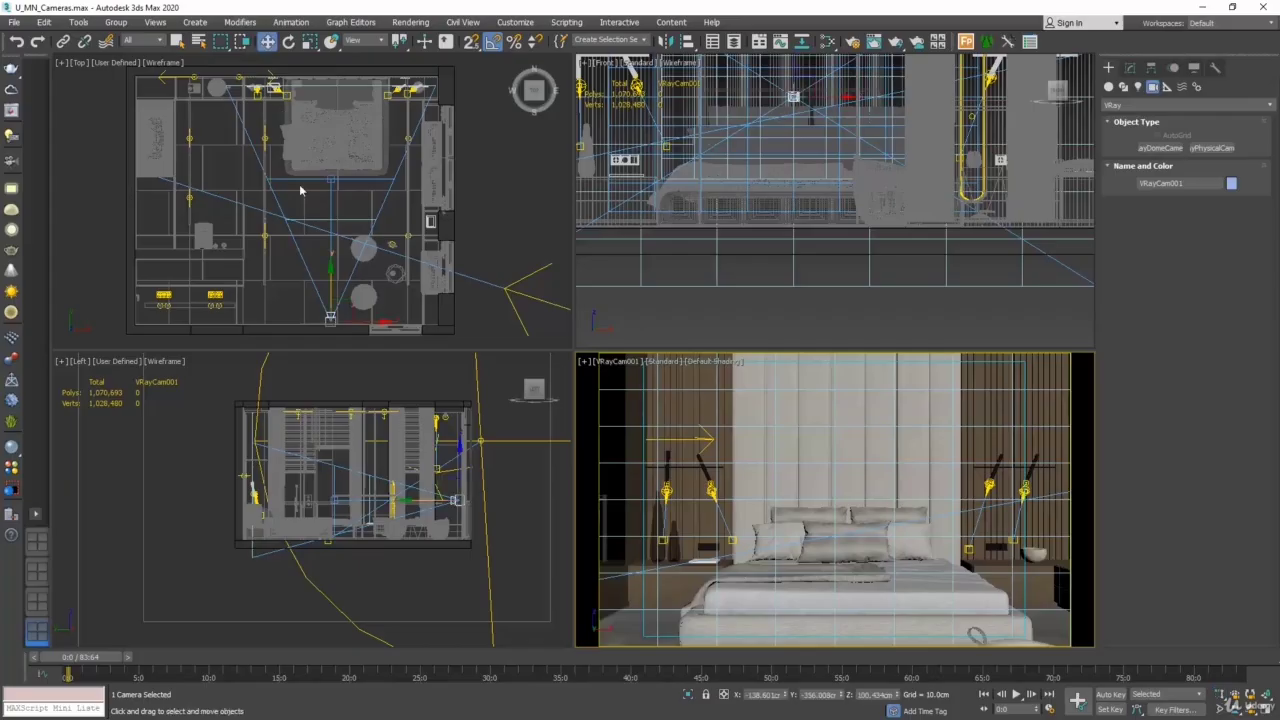
pyautogui.click(362, 293)
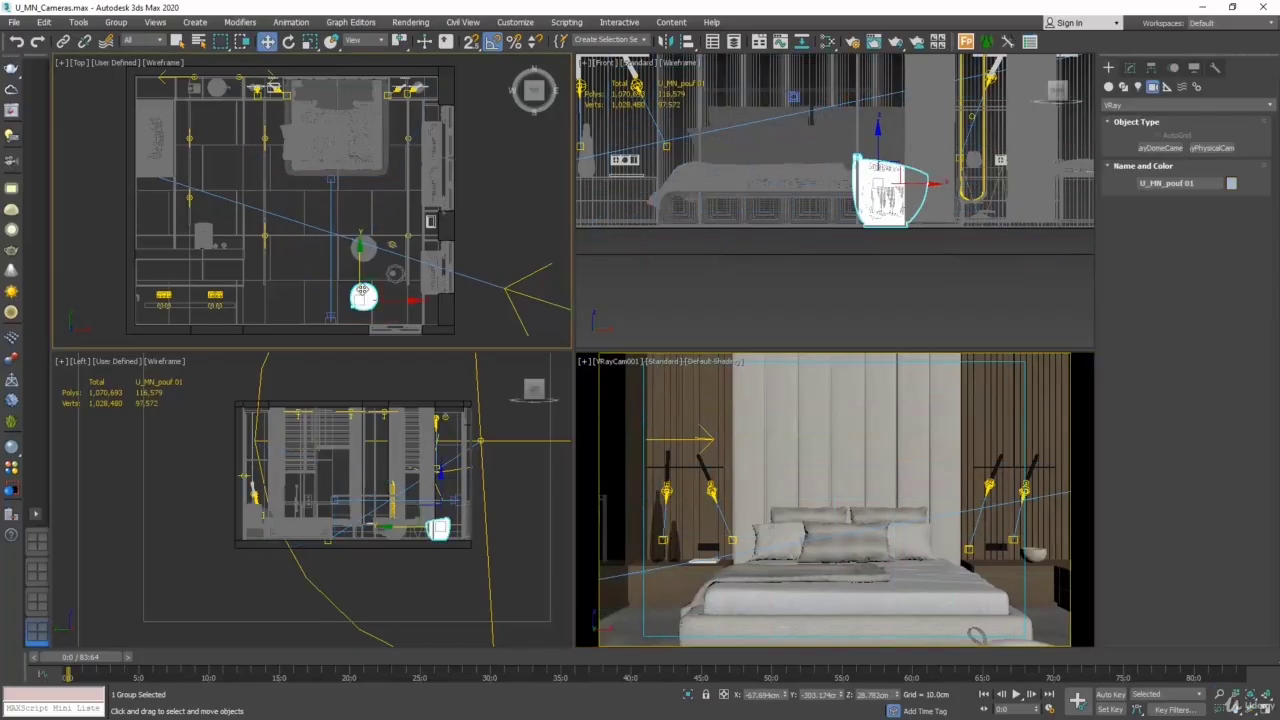
pyautogui.click(1266, 700)
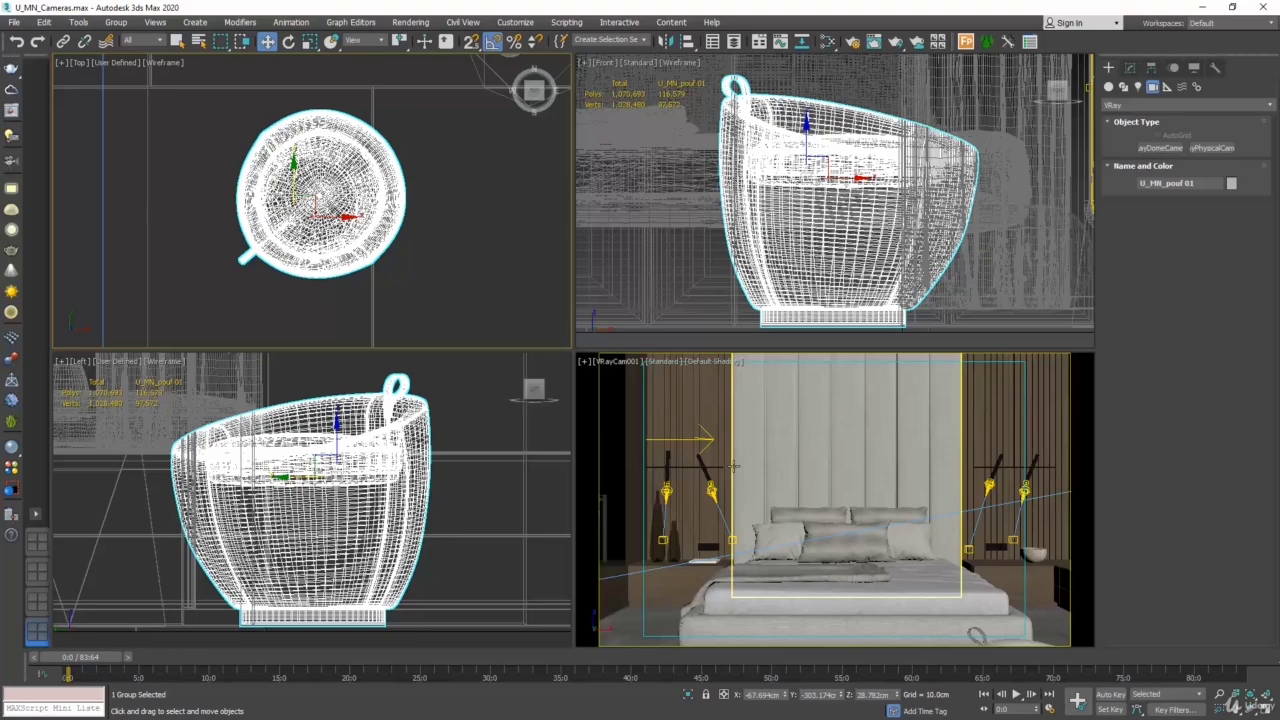
# - Deselect the pouf and select VRayCam001 in the Top view, with the whole bedroom plan in view
pyautogui.click(484, 251)
pyautogui.scroll(-8, 472, 189)
pyautogui.scroll(5, 428, 230)
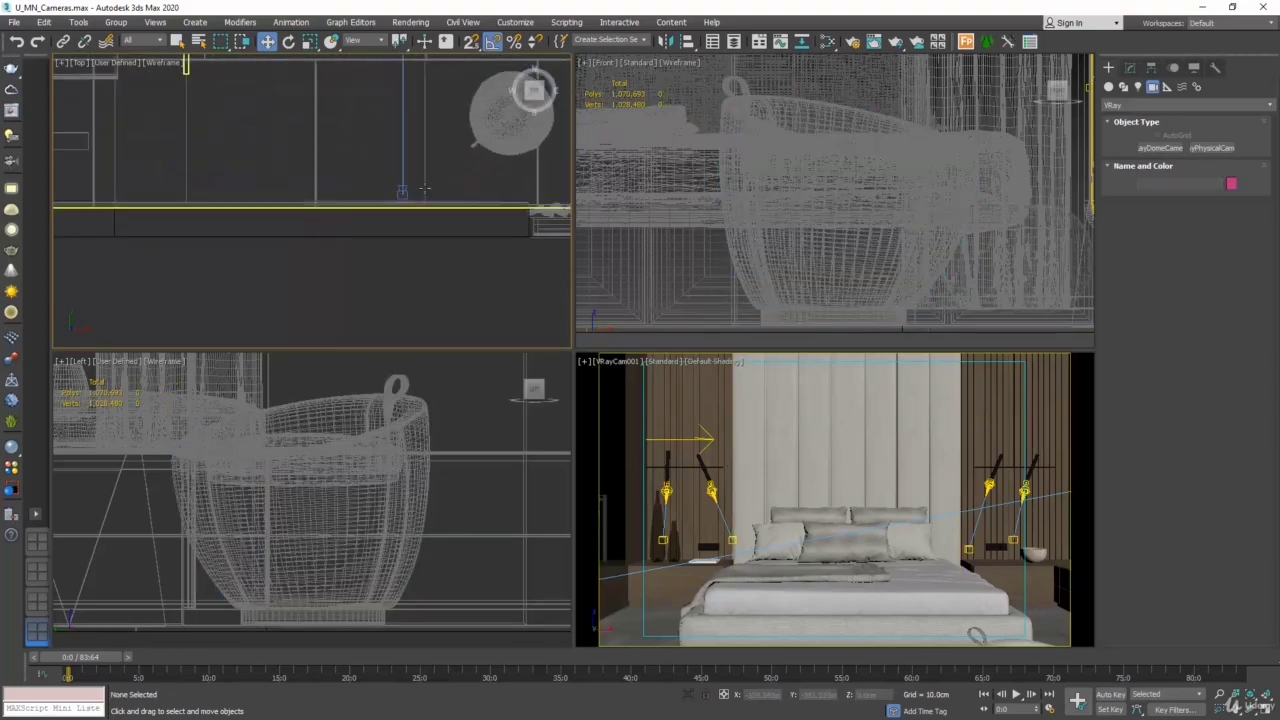
pyautogui.click(424, 189)
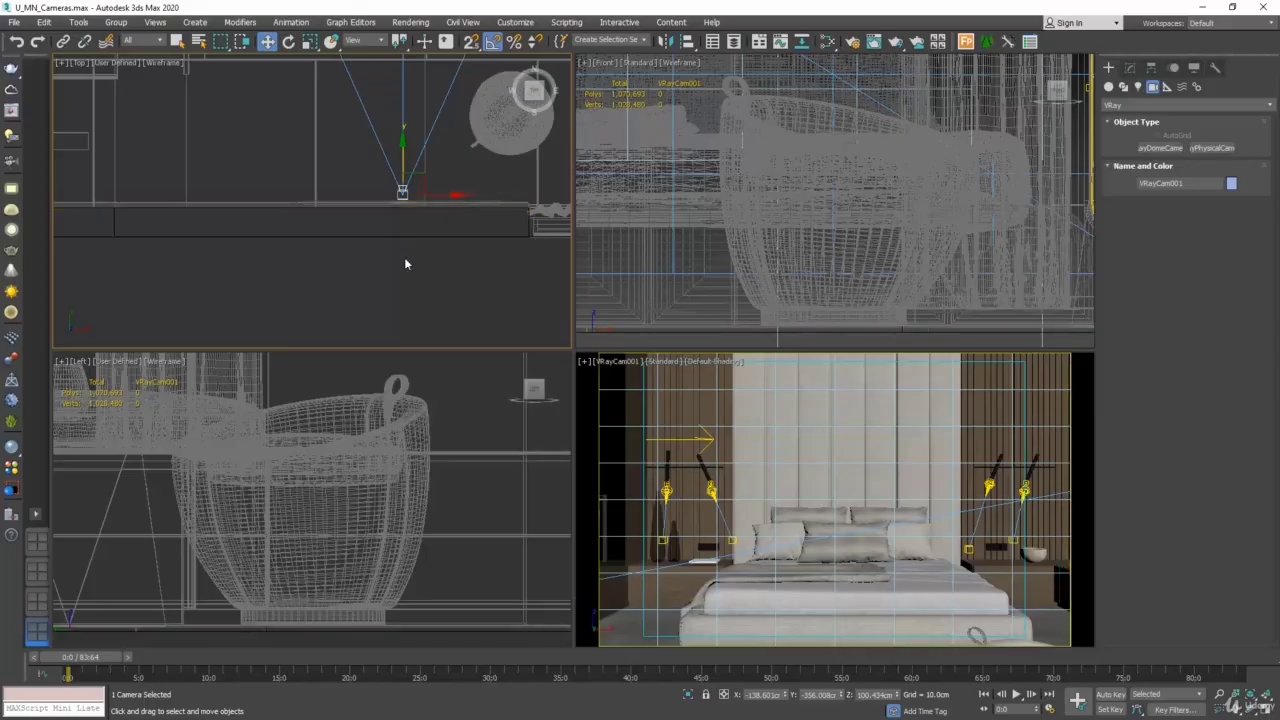
pyautogui.scroll(-5, 351, 331)
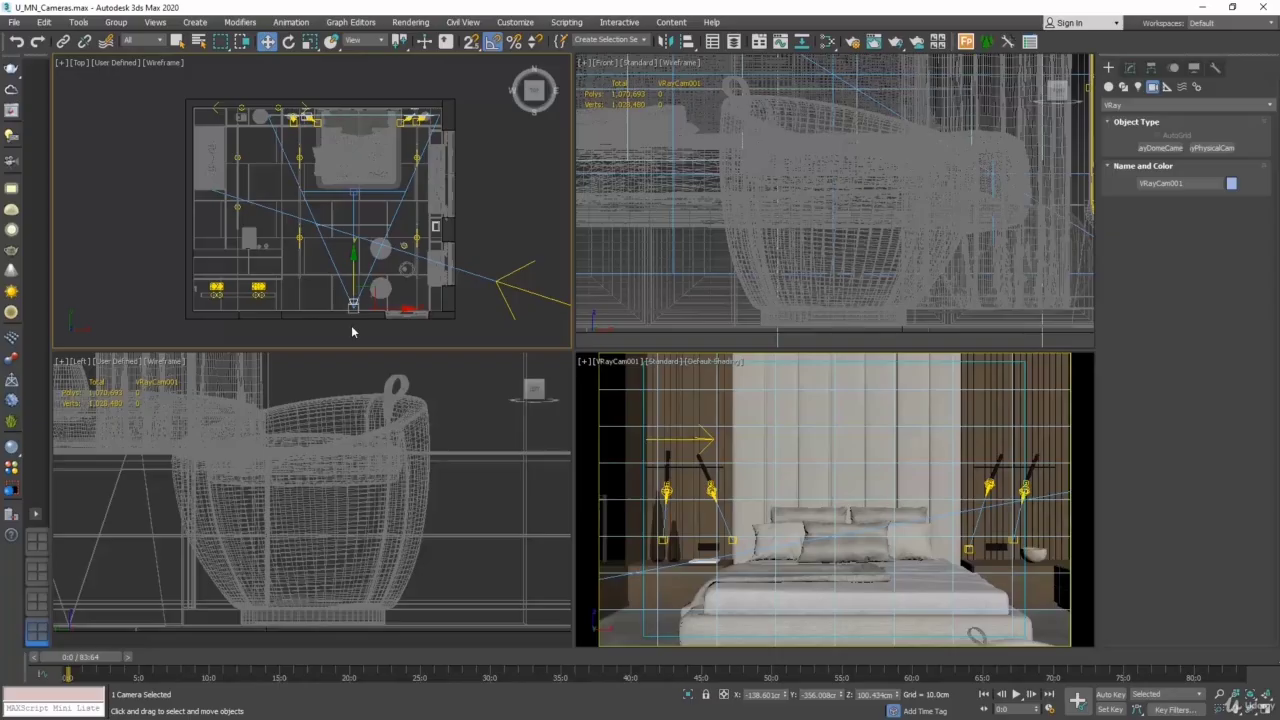
# - Try focal lengths of 30 mm and 20 mm on VRayCam001, and settle on 28 mm
pyautogui.click(1130, 68)
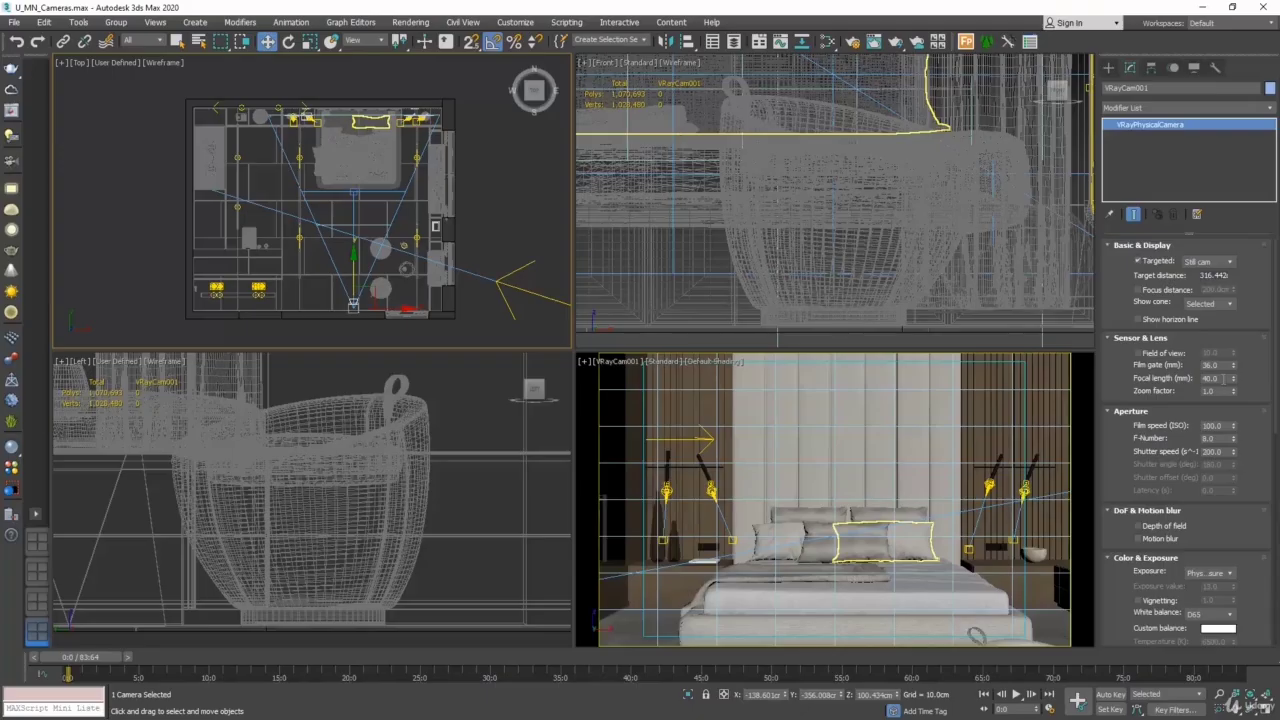
pyautogui.doubleClick(1222, 378)
pyautogui.write('30')
pyautogui.press('Return')
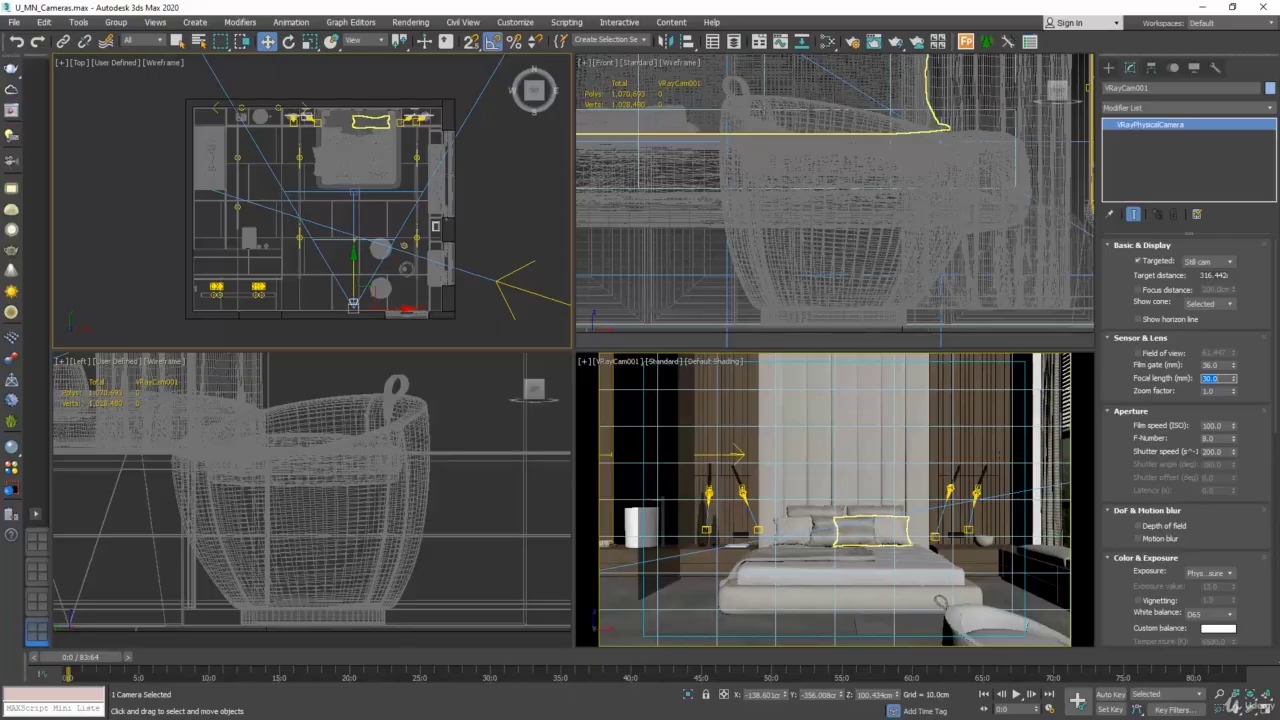
pyautogui.write('20')
pyautogui.press('Return')
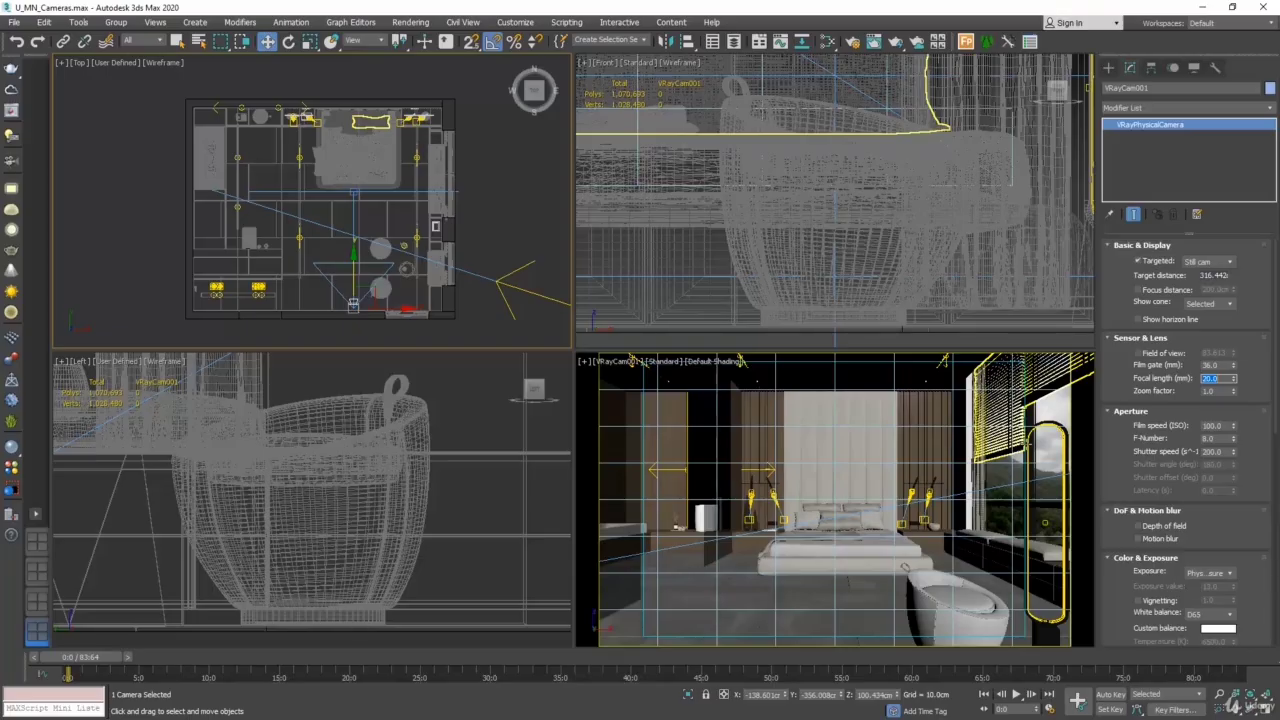
pyautogui.write('28')
pyautogui.press('Return')
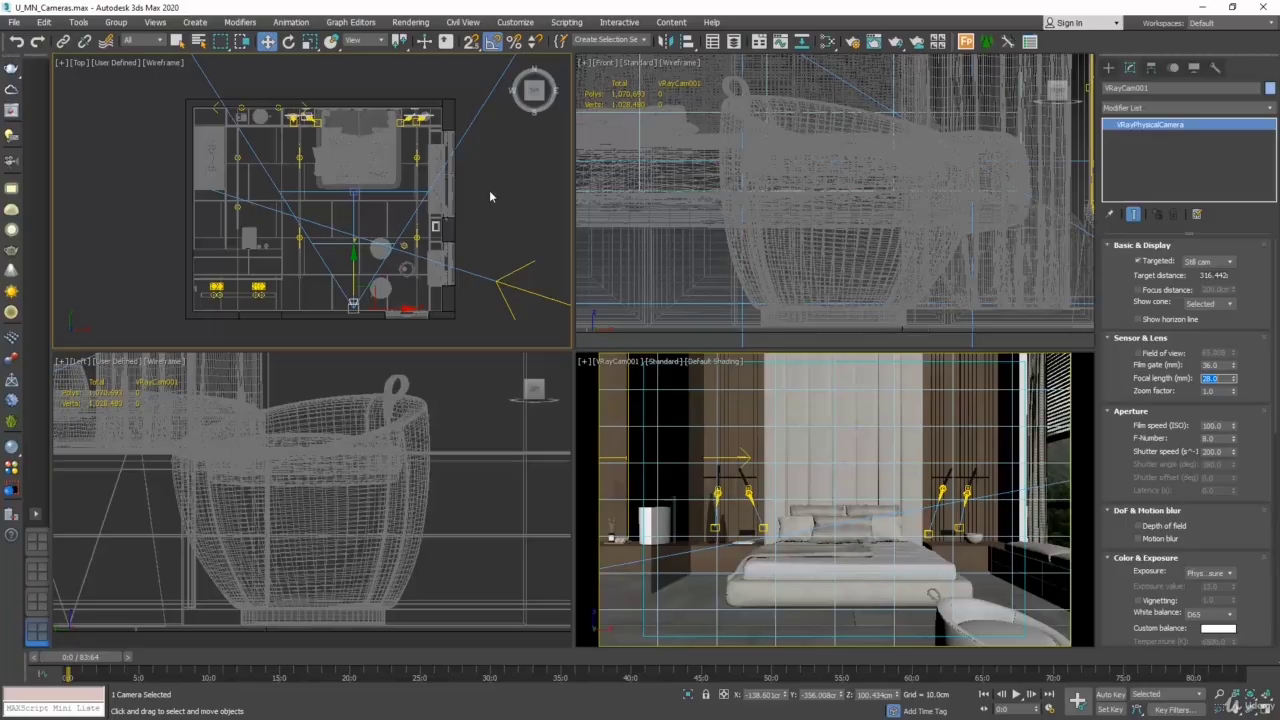
# - Move VRayCam001 straight back outside the room, about 532 cm from its target, and enable its clipping
pyautogui.moveTo(354, 254); pyautogui.dragTo(349, 334)
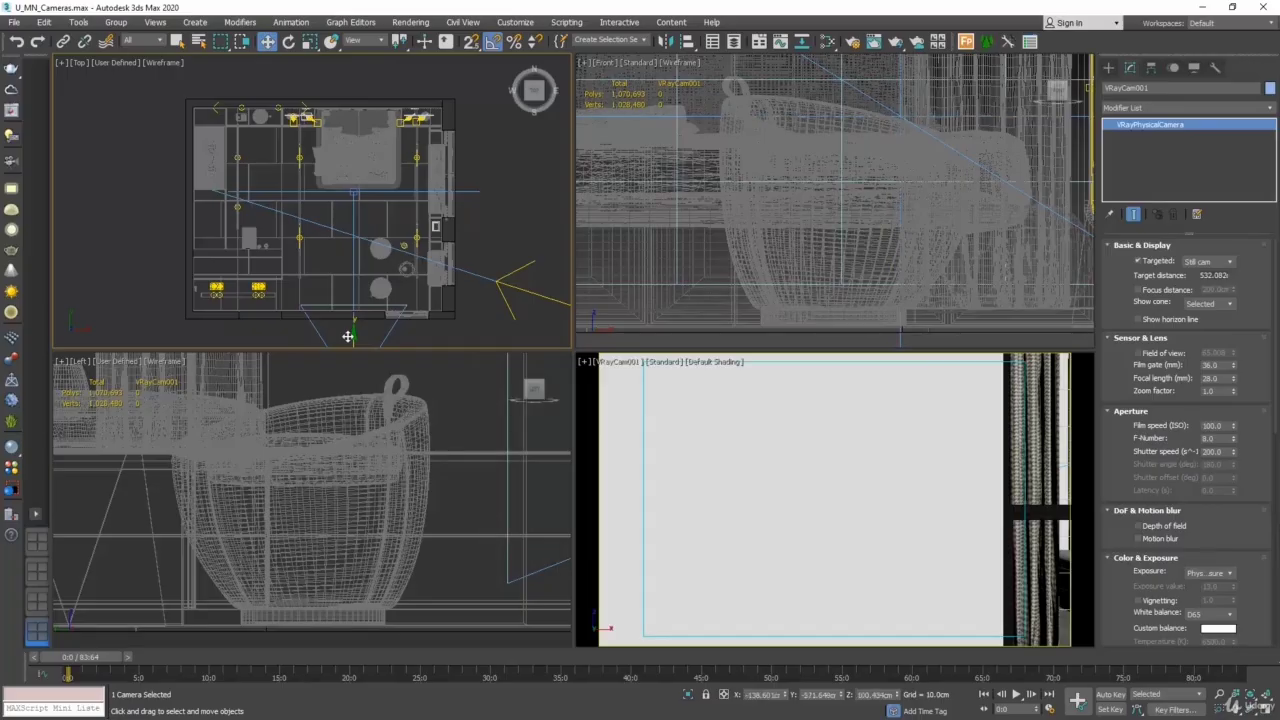
pyautogui.moveTo(388, 310); pyautogui.dragTo(391, 231, button='middle')
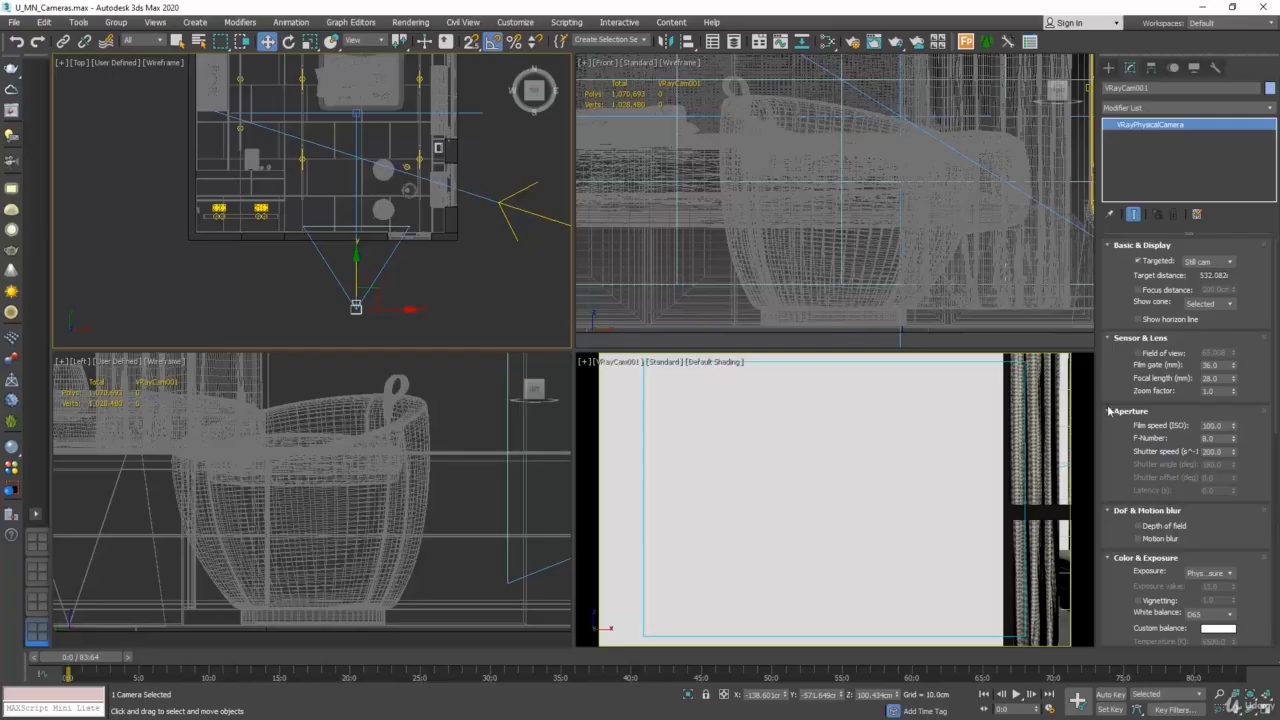
pyautogui.moveTo(1276, 415); pyautogui.dragTo(1276, 650)
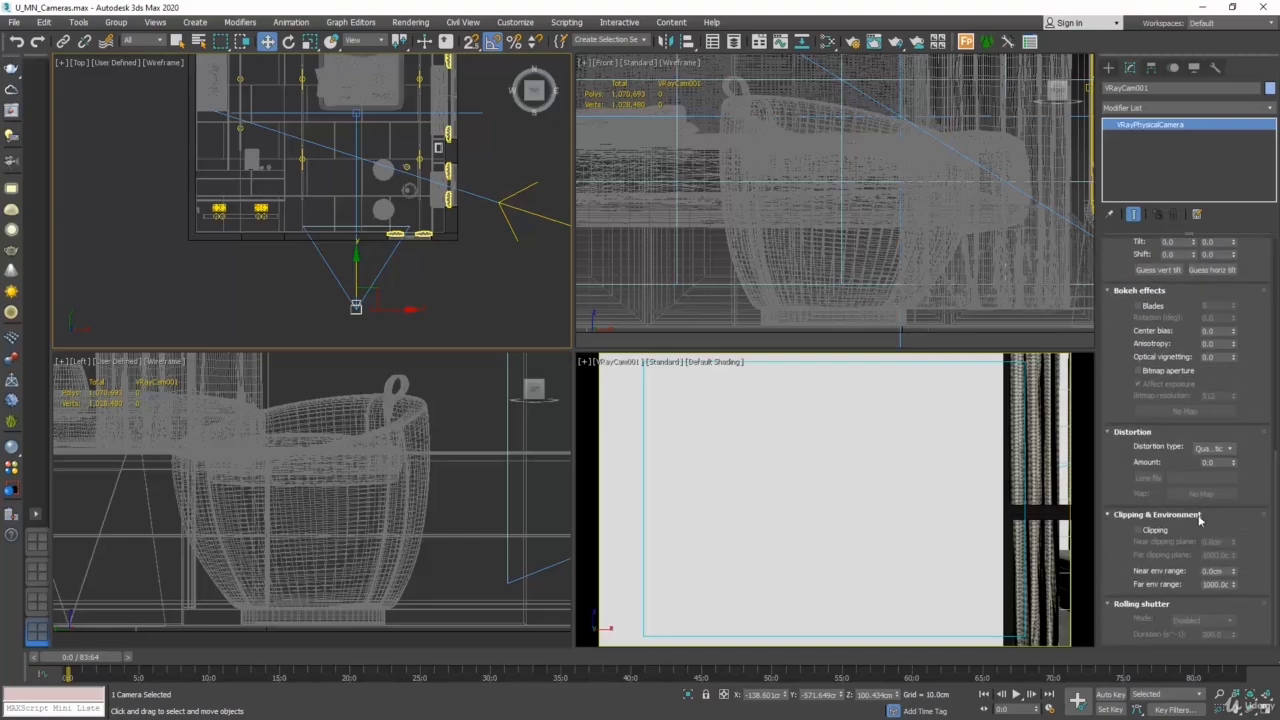
pyautogui.click(1139, 531)
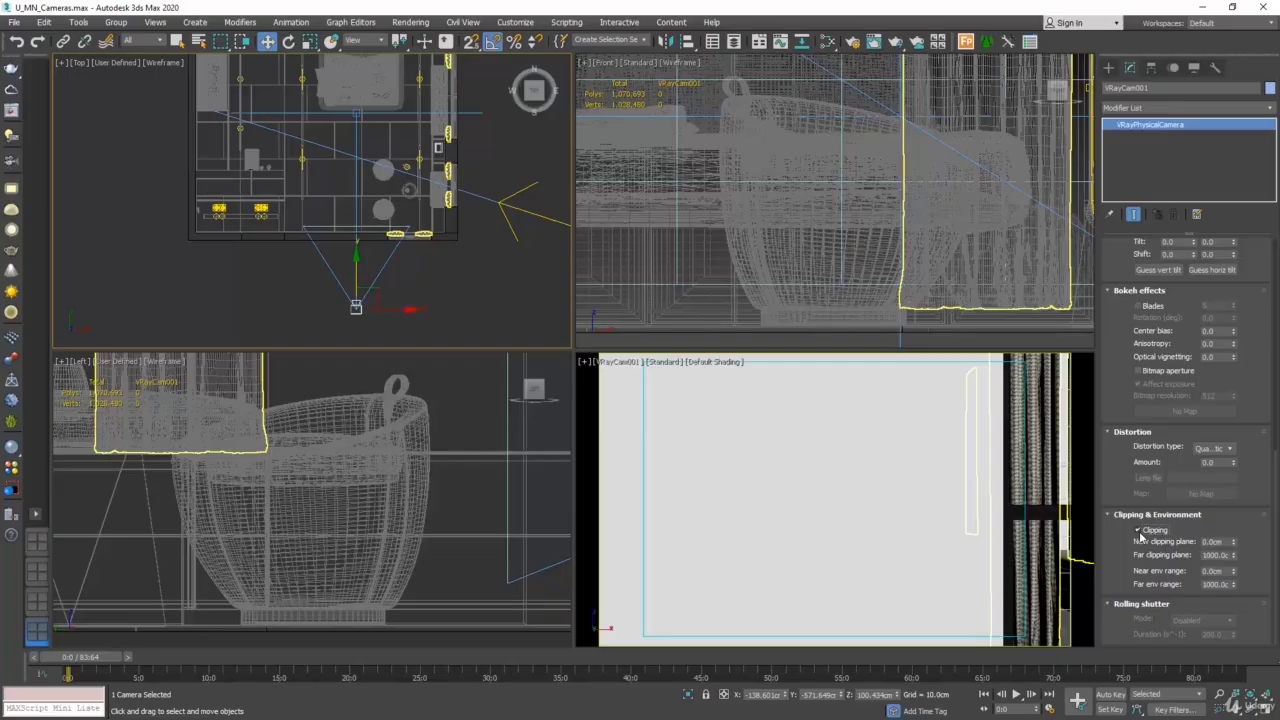
# - Reselect VRayCam001 without its target and set its near clipping plane to 100 cm
pyautogui.click(356, 114)
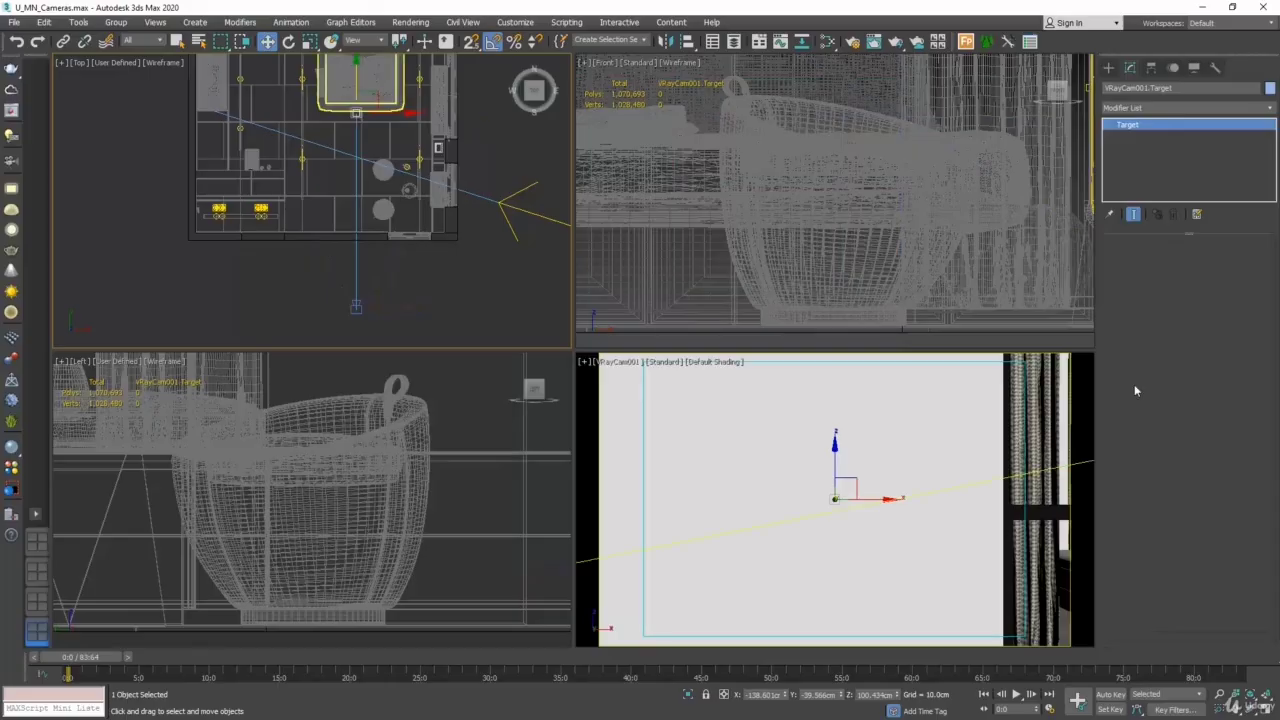
pyautogui.click(354, 185)
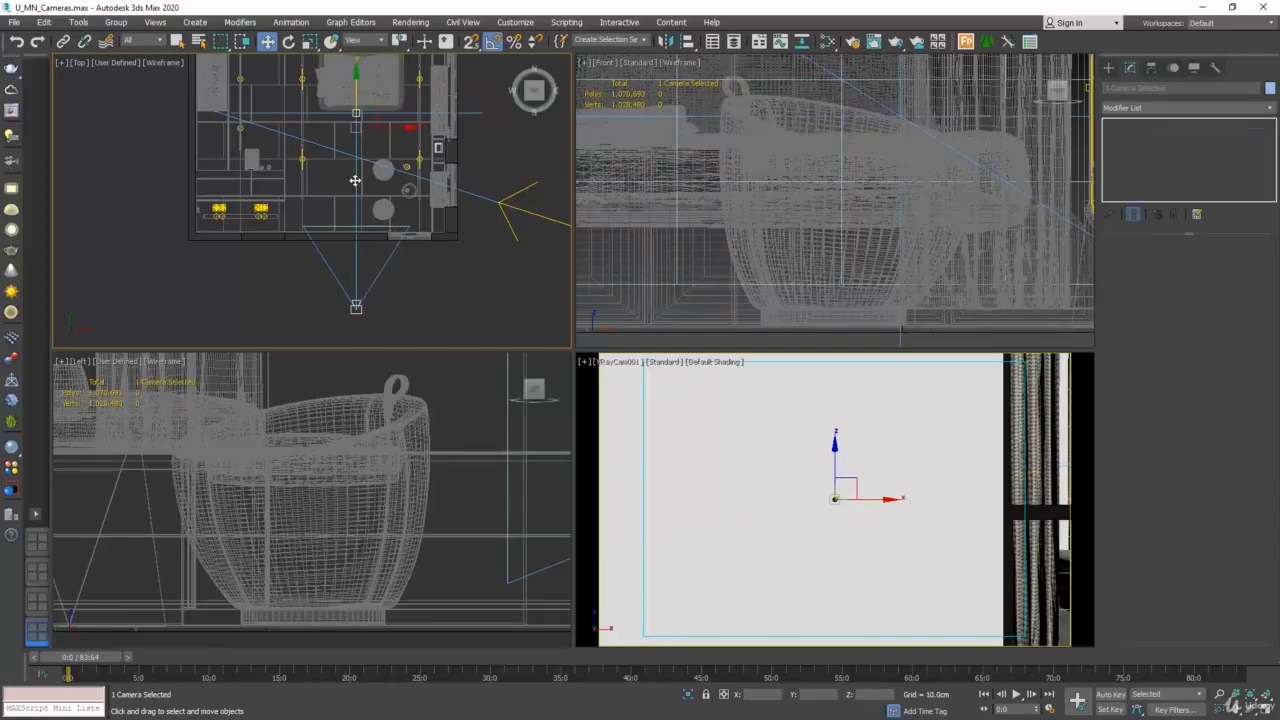
pyautogui.click(356, 309)
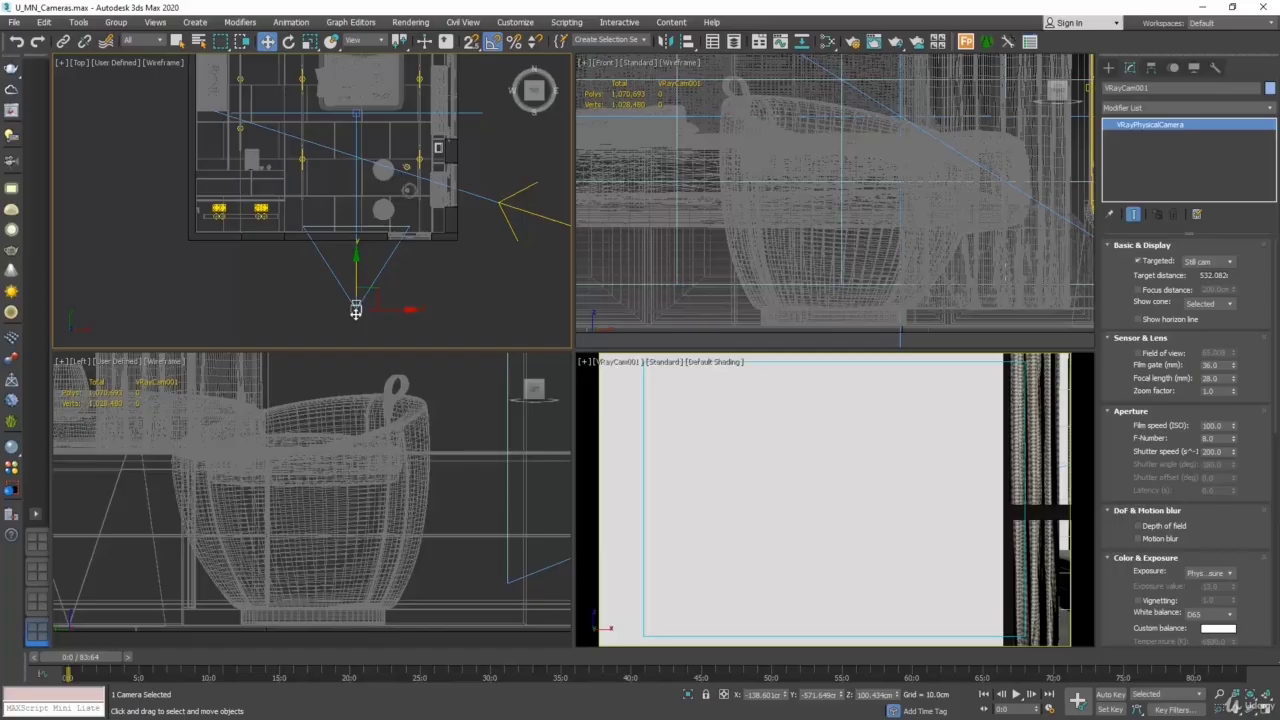
pyautogui.scroll(-3, 1272, 424)
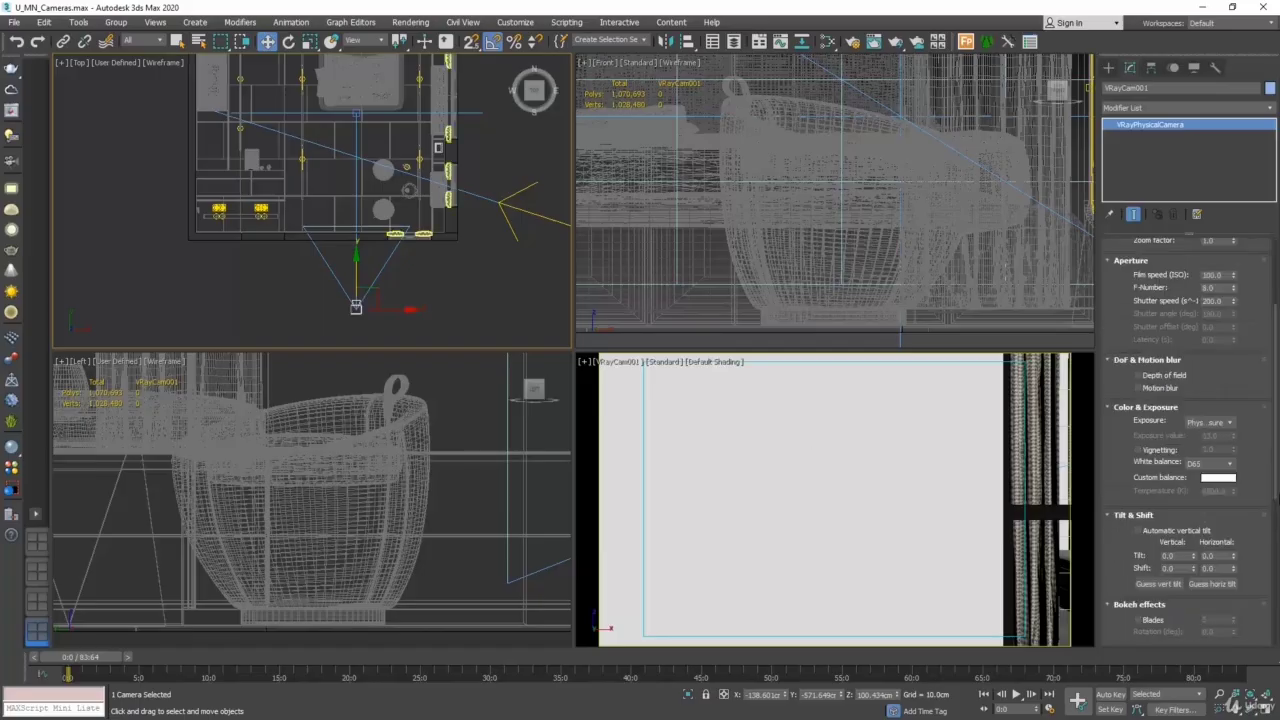
pyautogui.scroll(-6, 1272, 450)
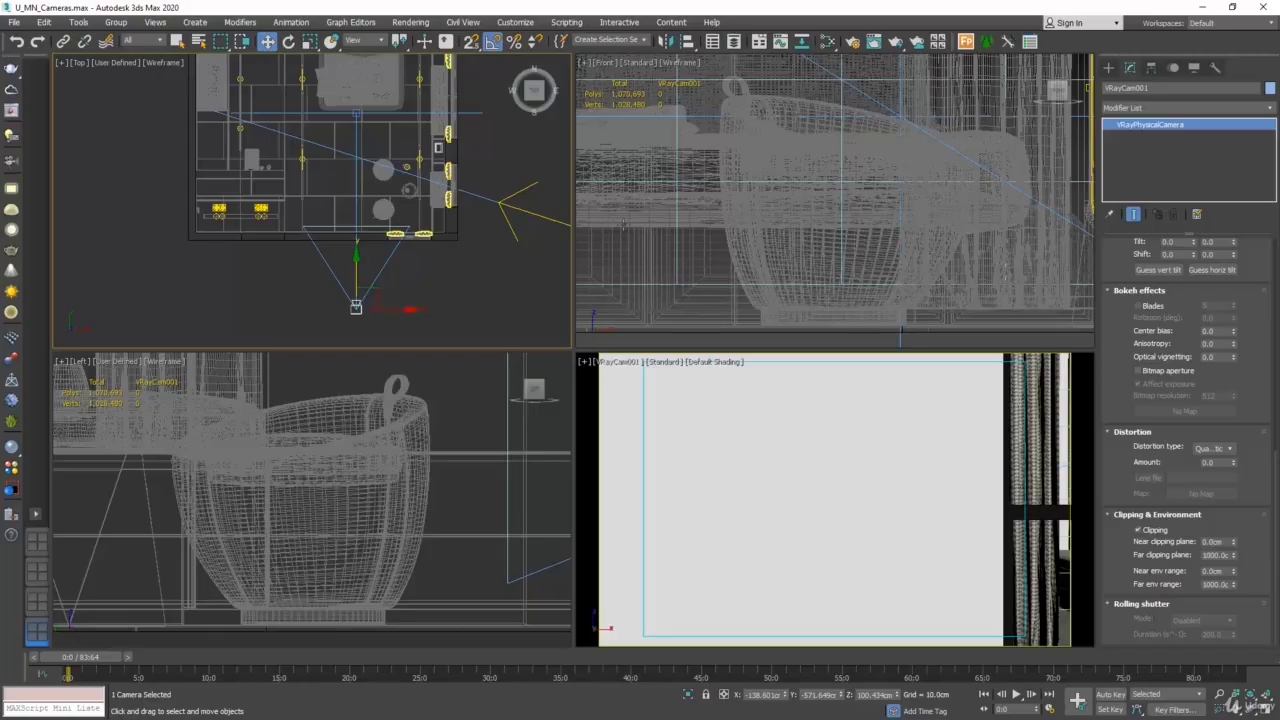
pyautogui.scroll(-6, 465, 234)
pyautogui.scroll(4, 480, 230)
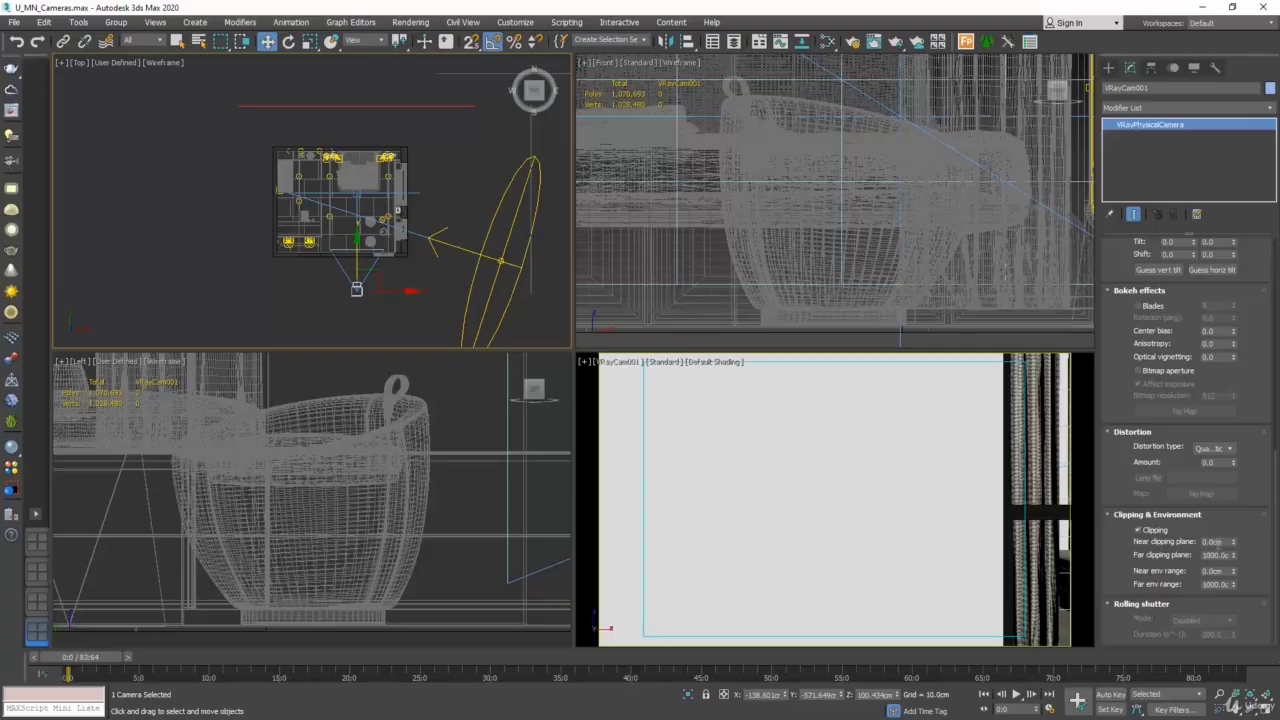
pyautogui.moveTo(1227, 542); pyautogui.dragTo(1182, 538)
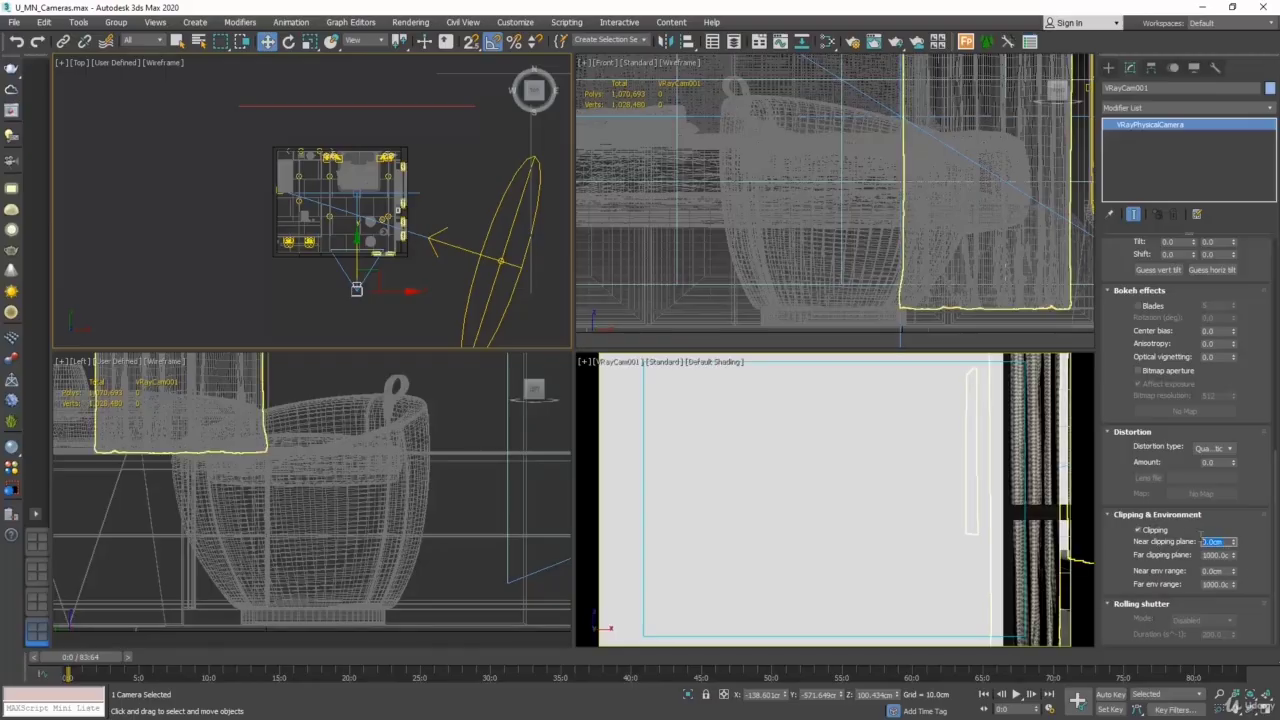
pyautogui.write('100')
pyautogui.press('Return')
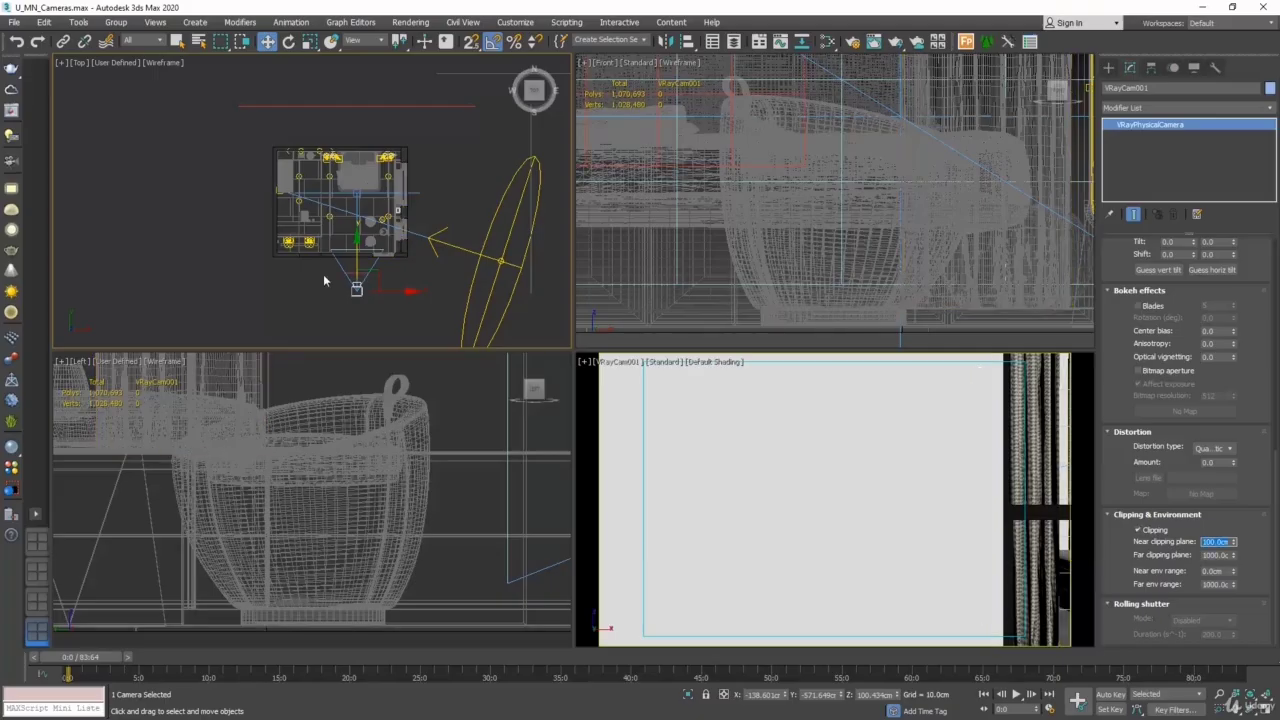
# - Raise the near clipping plane to about 217 cm so it passes the room's wall in the Top view
pyautogui.press('z')
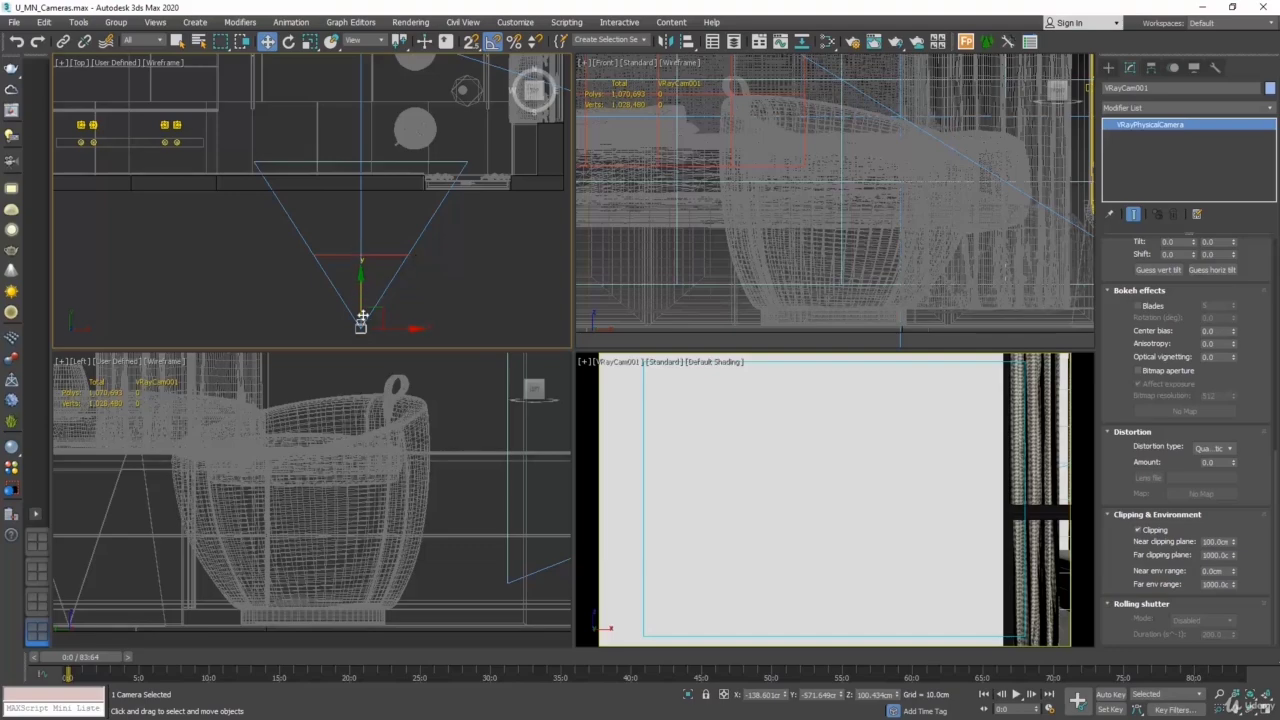
pyautogui.scroll(-2, 359, 321)
pyautogui.scroll(-2, 359, 321)
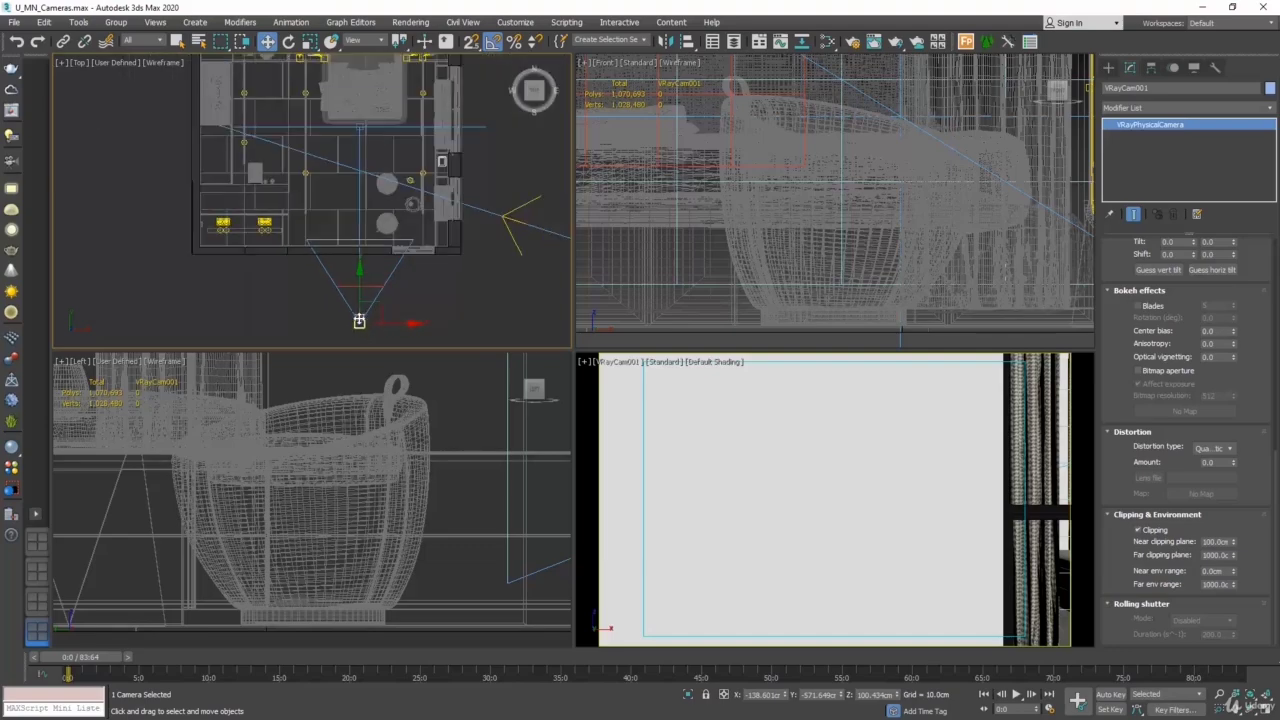
pyautogui.scroll(-2, 374, 320)
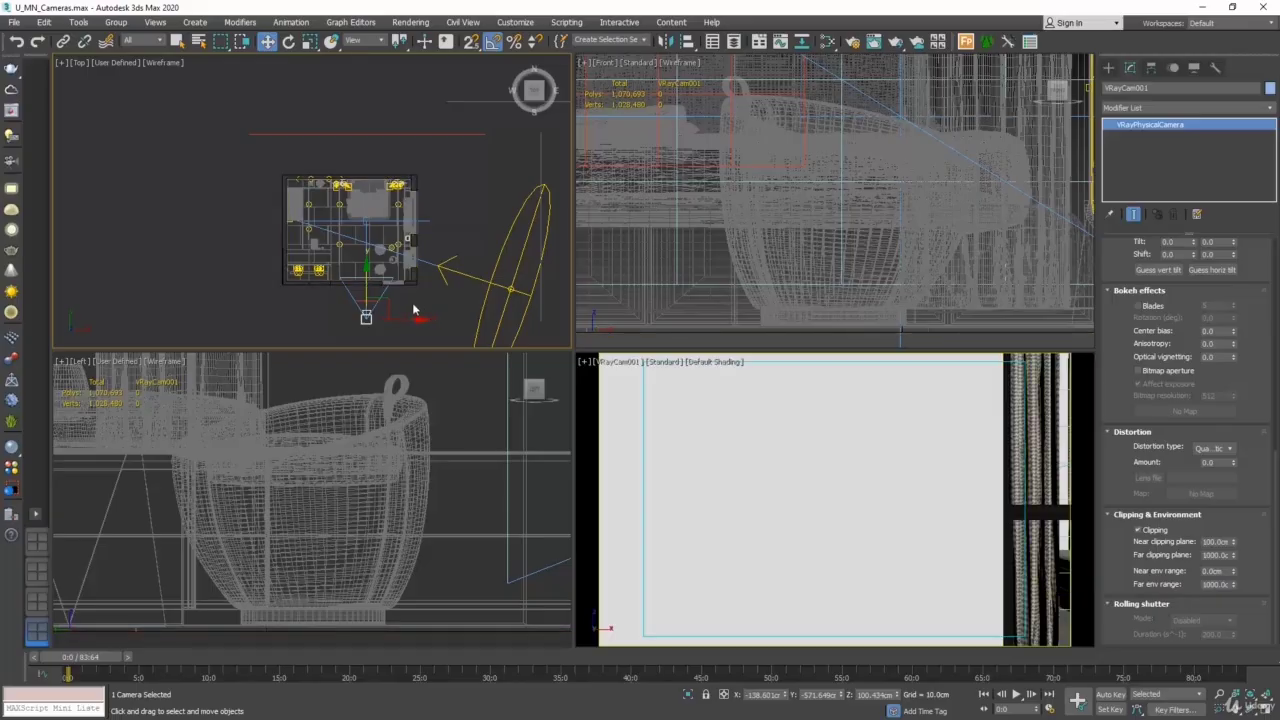
pyautogui.scroll(2, 413, 309)
pyautogui.scroll(2, 413, 309)
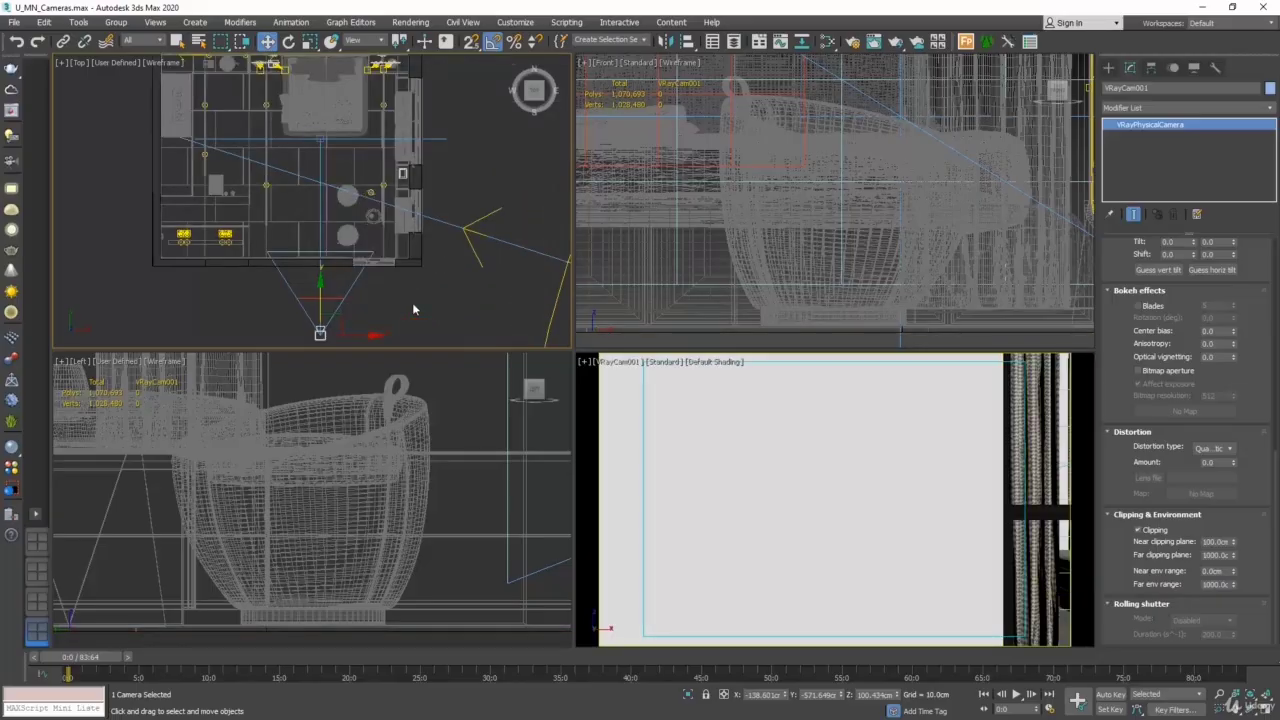
pyautogui.scroll(2, 413, 309)
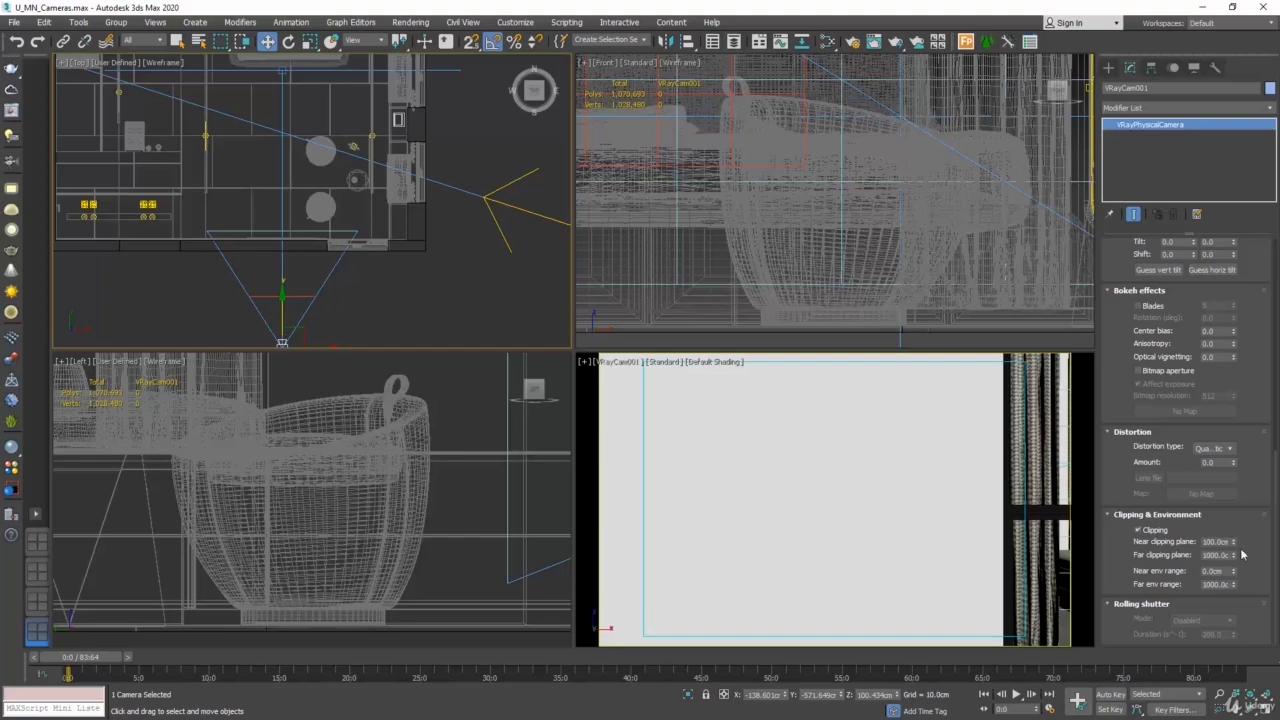
pyautogui.moveTo(1234, 541); pyautogui.dragTo(1234, 466)
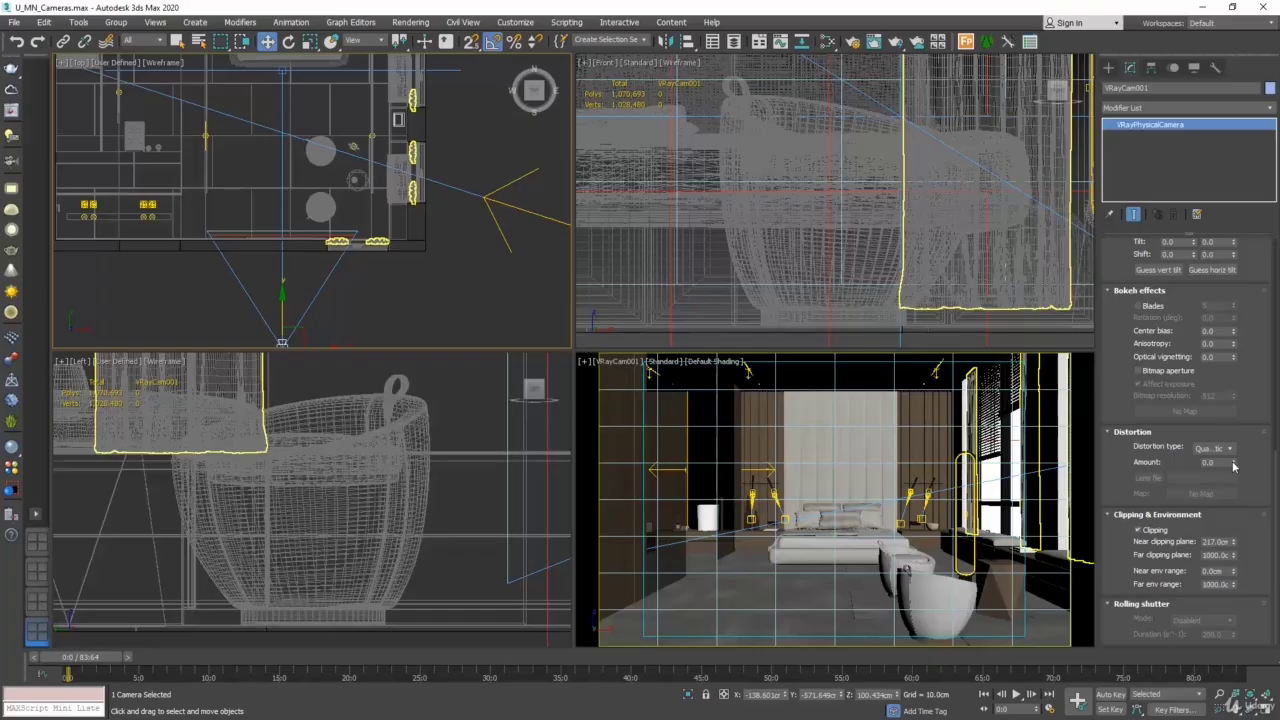
# - Move VRayCam001 farther back to Y about -686.6 cm, and increase its near clipping plane to about 332 cm
pyautogui.moveTo(453, 289); pyautogui.dragTo(475, 238, button='middle')
pyautogui.moveTo(305, 247); pyautogui.dragTo(301, 291)
pyautogui.moveTo(1234, 544); pyautogui.dragTo(1243, 505)
pyautogui.moveTo(306, 286); pyautogui.dragTo(302, 305)
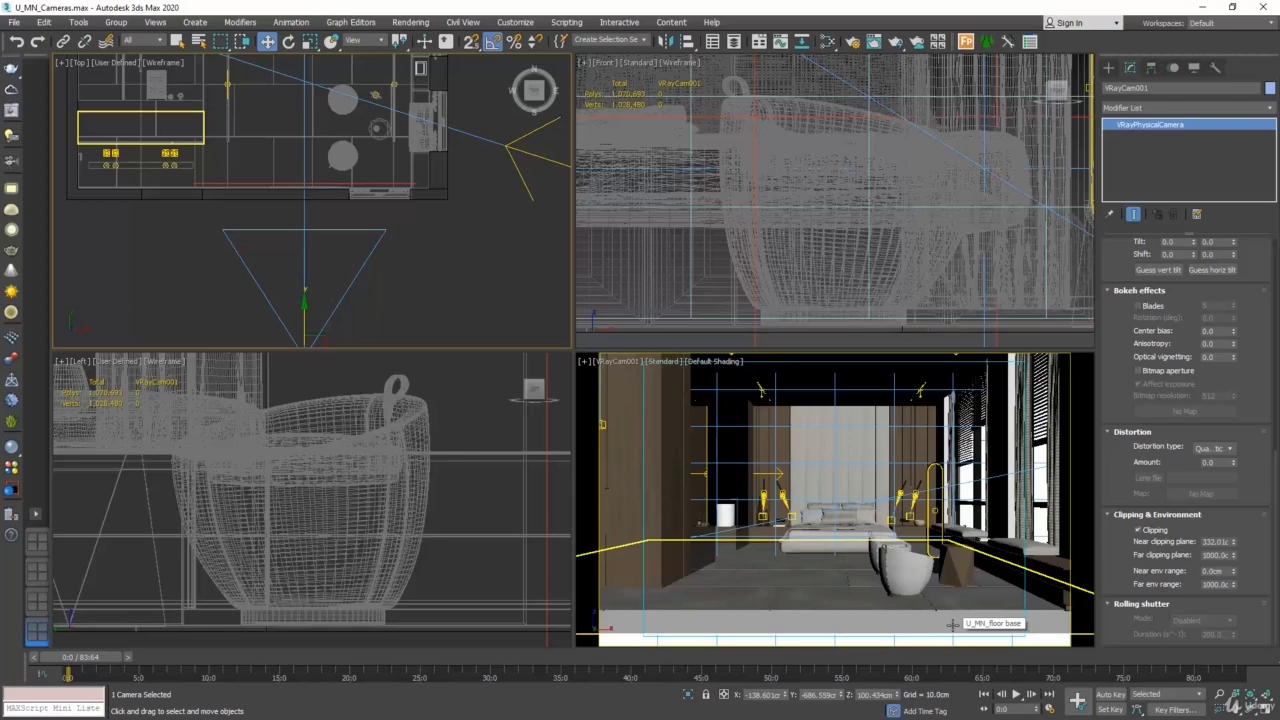
# - Set the area to render to Crop, and place the crop region over the lower-right corner of the camera frame
pyautogui.click(410, 22)
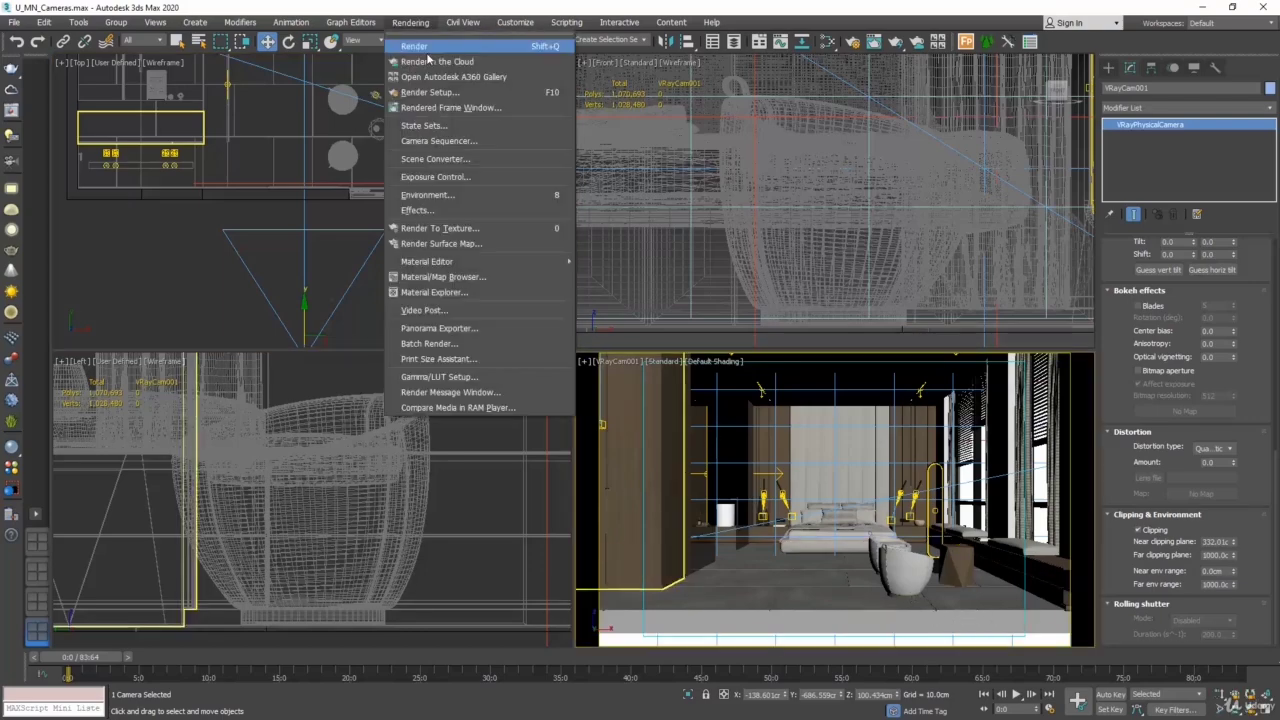
pyautogui.click(438, 92)
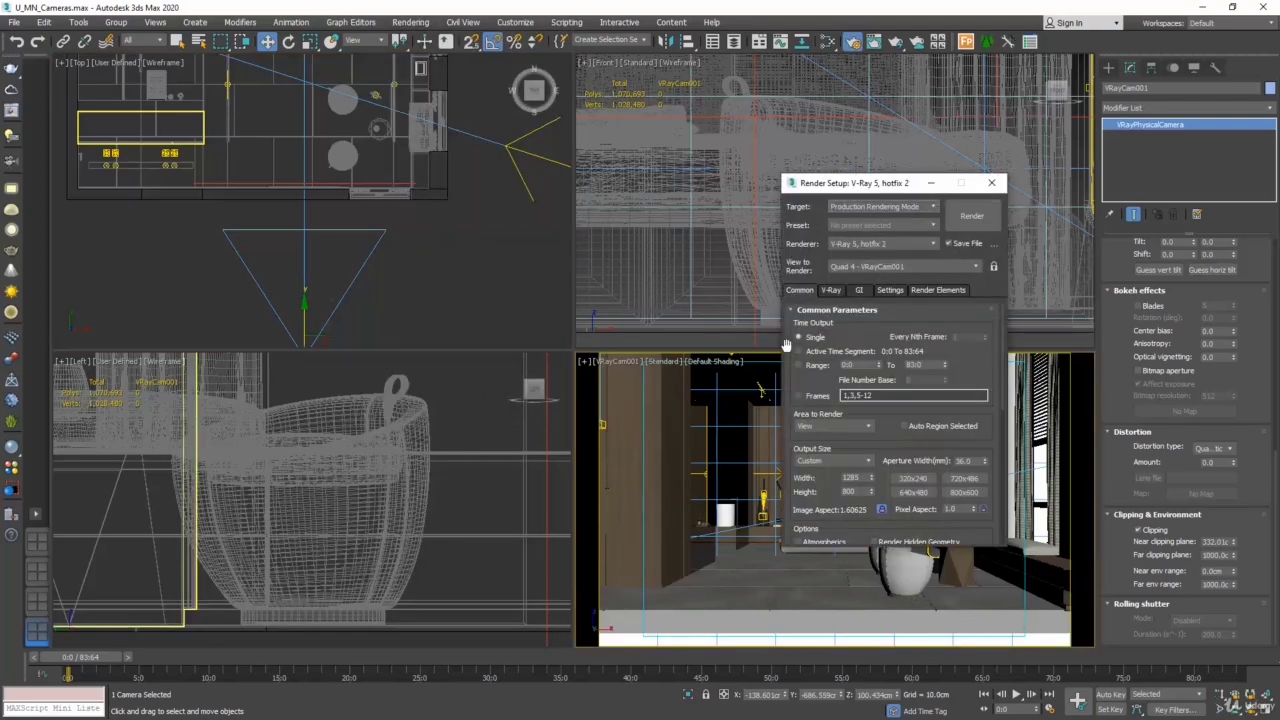
pyautogui.click(830, 428)
pyautogui.click(822, 463)
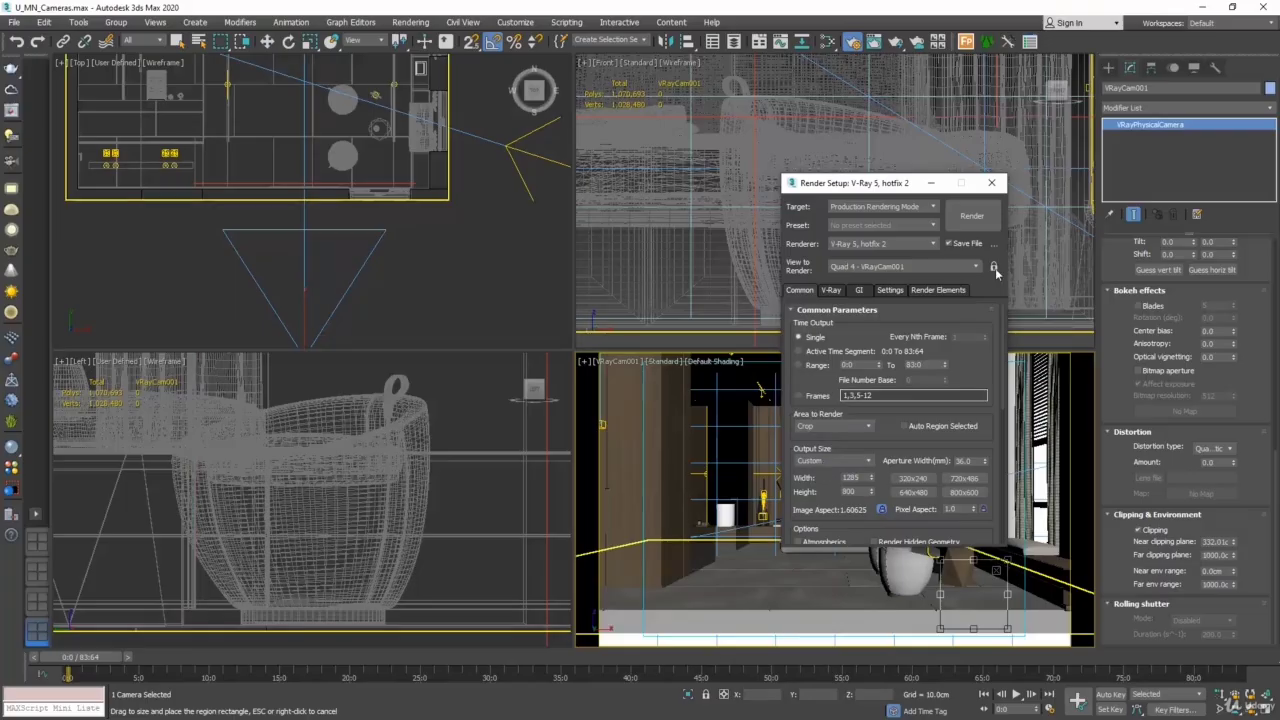
pyautogui.moveTo(985, 587); pyautogui.dragTo(938, 560)
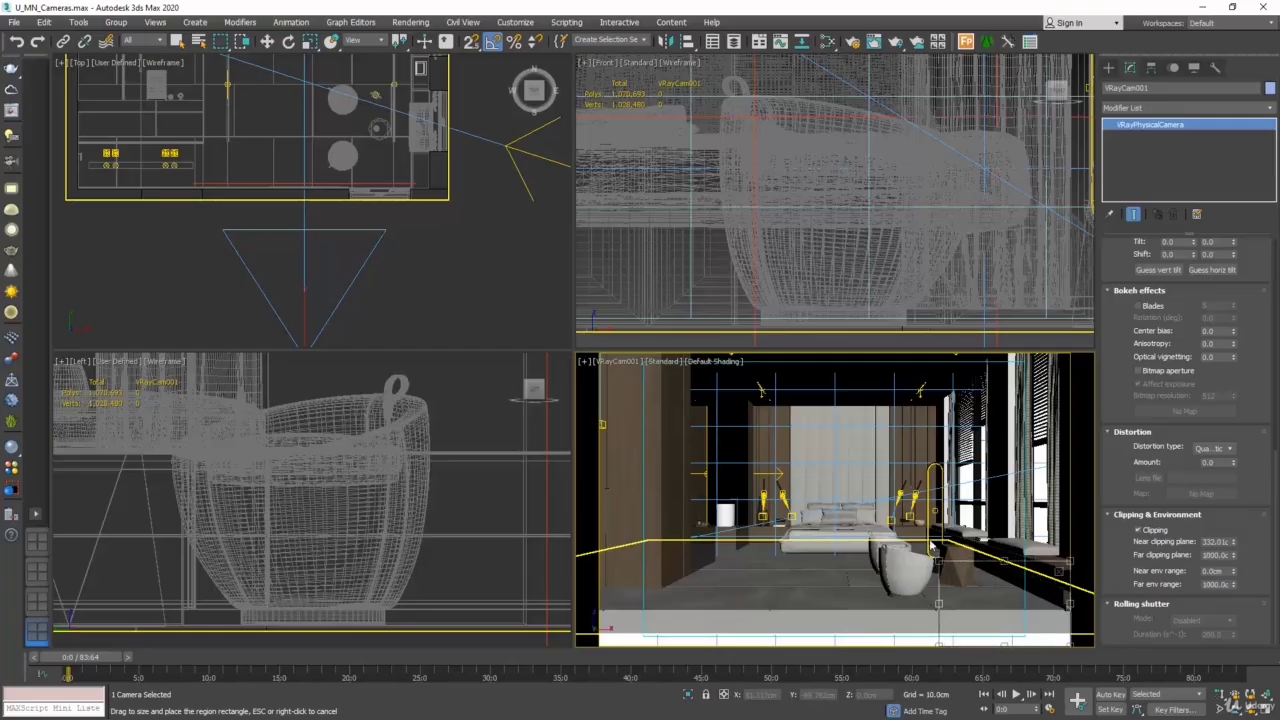
# - Test-render the cropped region of VRayCam001, cancel the render after a few passes and close the V-Ray messages
pyautogui.click(410, 22)
pyautogui.click(410, 46)
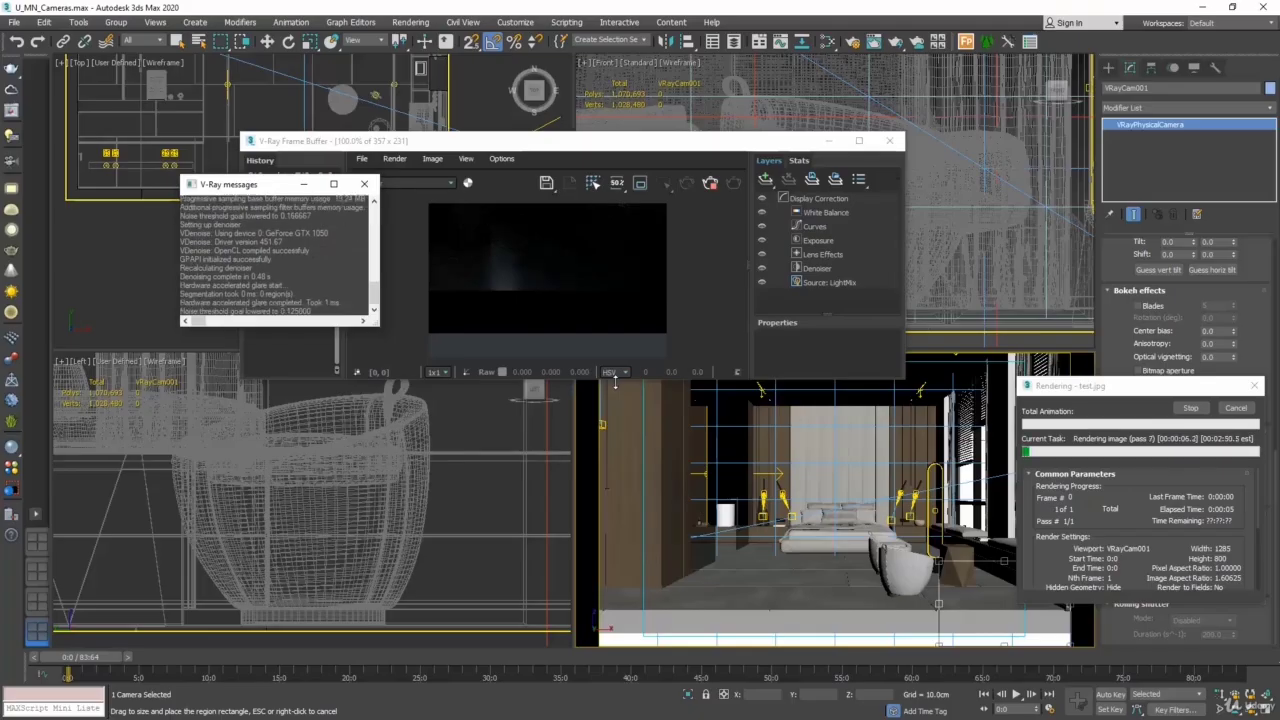
pyautogui.click(1237, 409)
pyautogui.click(364, 188)
# - Shift VRayCam001 and its target slightly along negative X in the Top view, and raise both in the maximized camera viewport
pyautogui.moveTo(365, 205); pyautogui.dragTo(360, 220, button='middle')
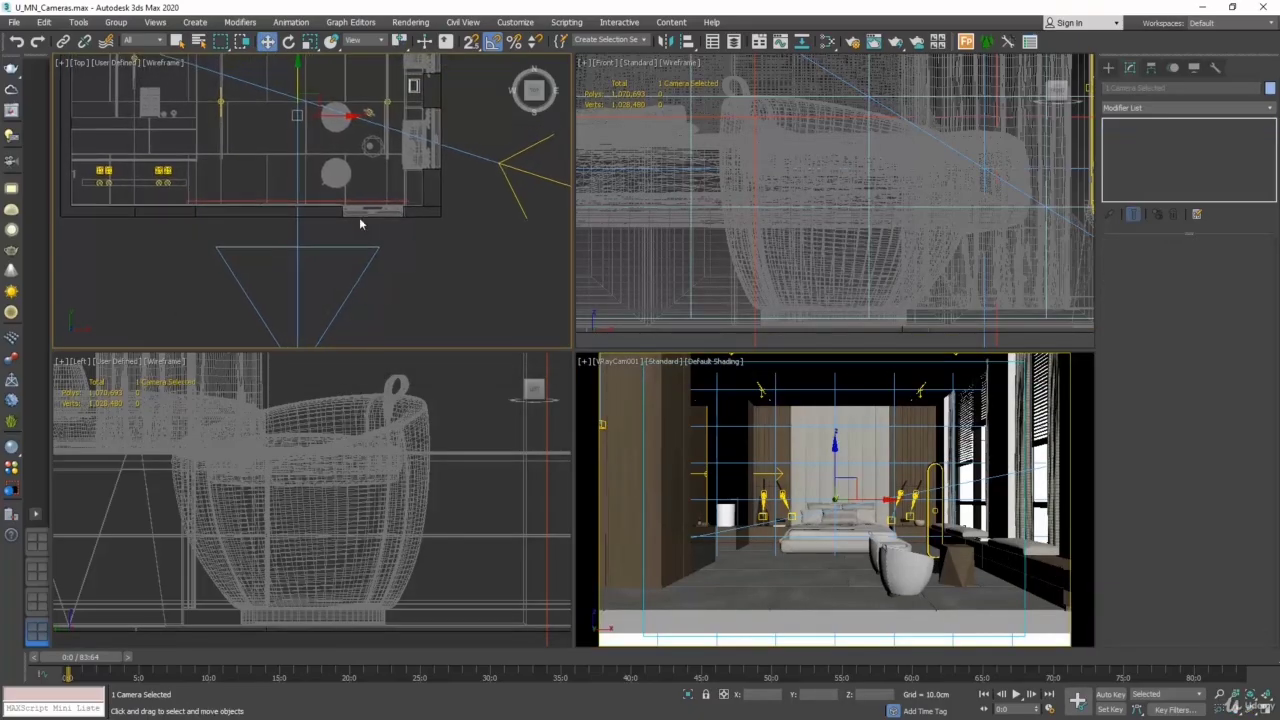
pyautogui.moveTo(347, 116); pyautogui.dragTo(339, 110)
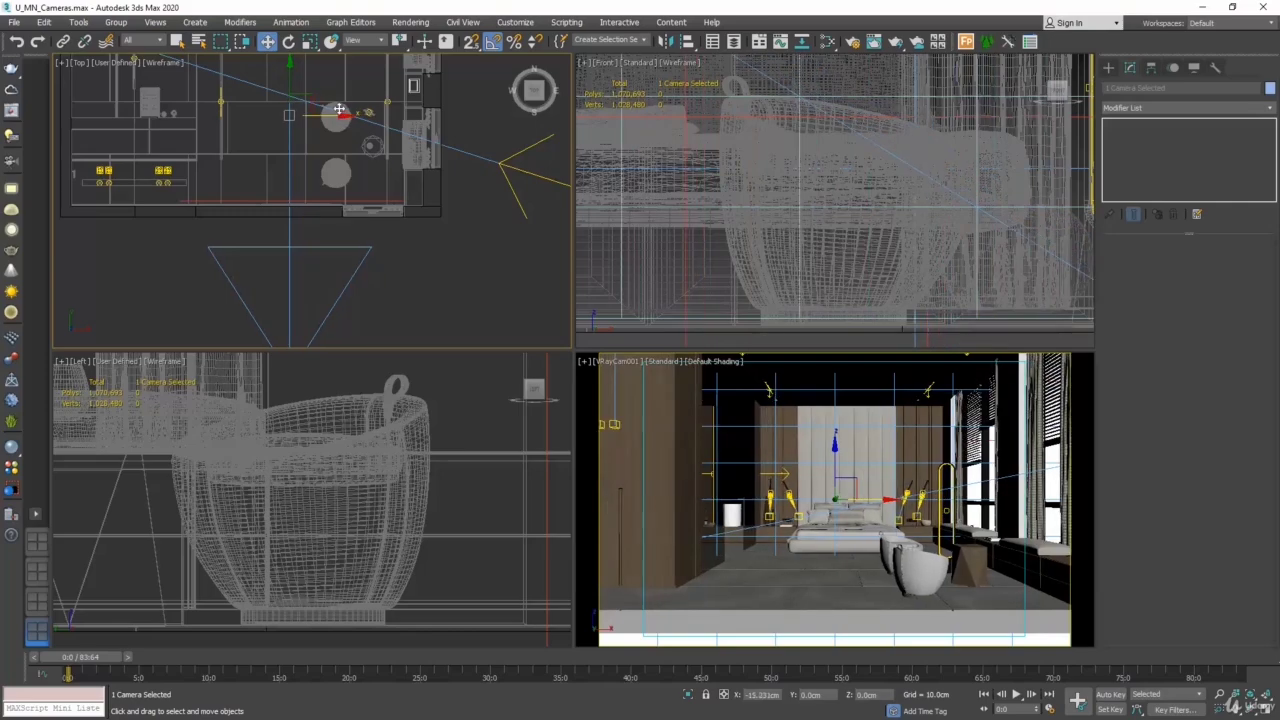
pyautogui.click(1264, 707)
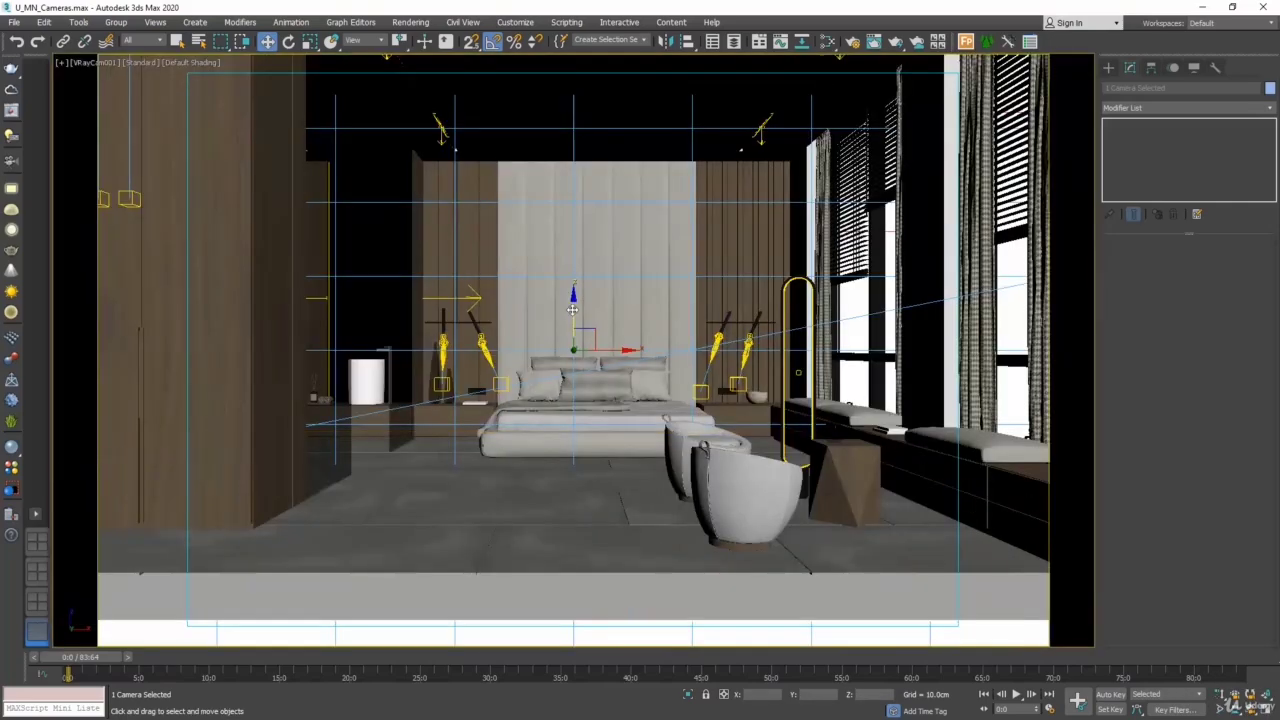
pyautogui.moveTo(576, 310); pyautogui.dragTo(597, 260)
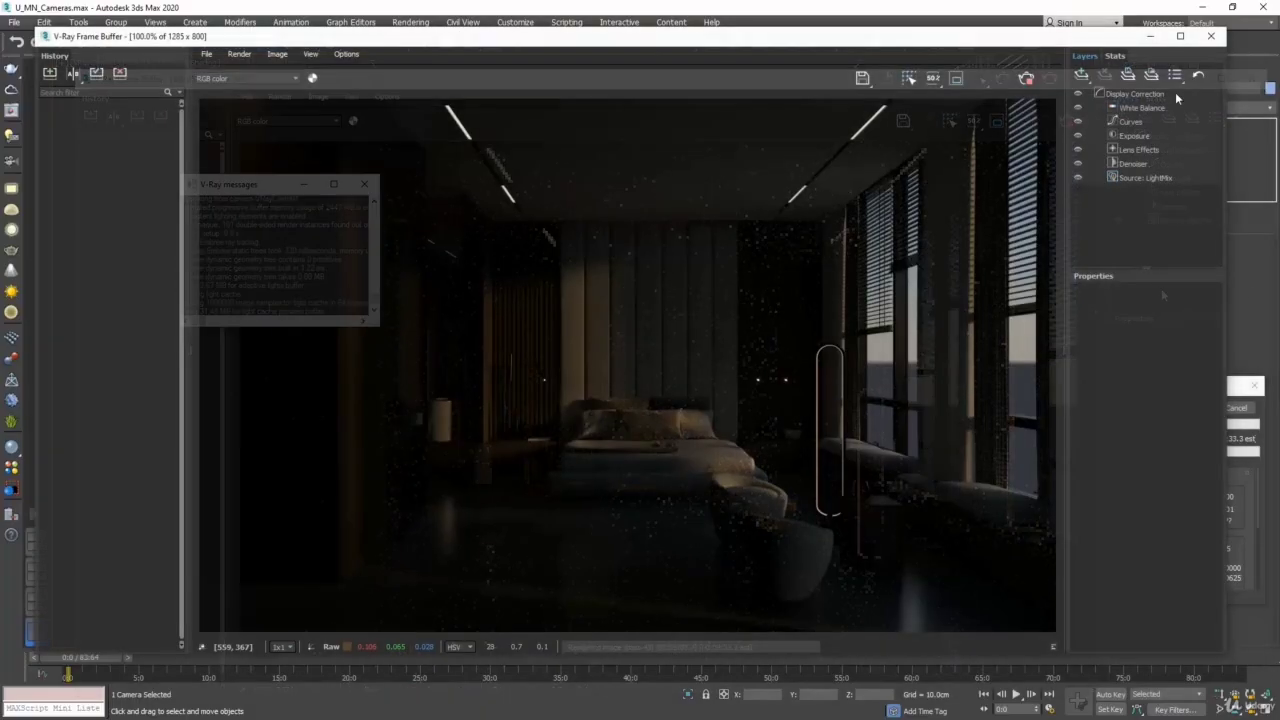
# - Switch to Photos and go through camera01.jpg to camera09.jpg, examining the camera body, lenses, light path, film and shutter
pyautogui.click(1246, 380)
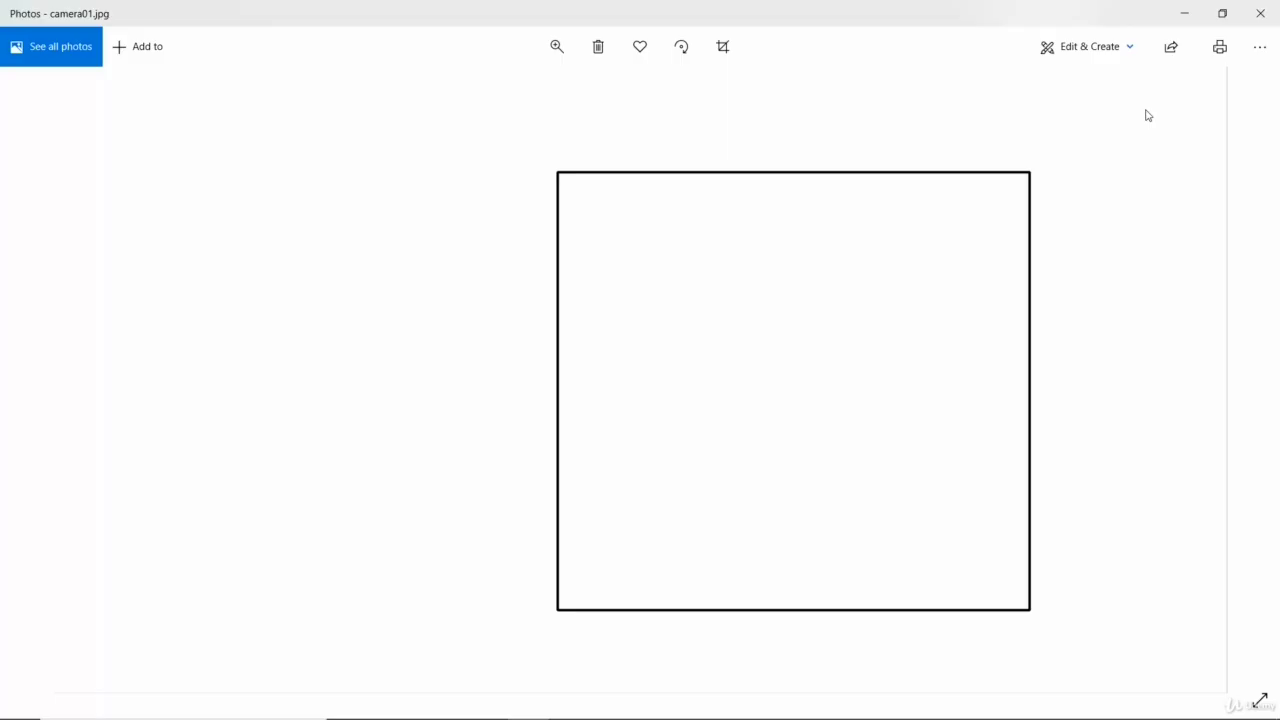
pyautogui.press('Right')
pyautogui.press('Right')
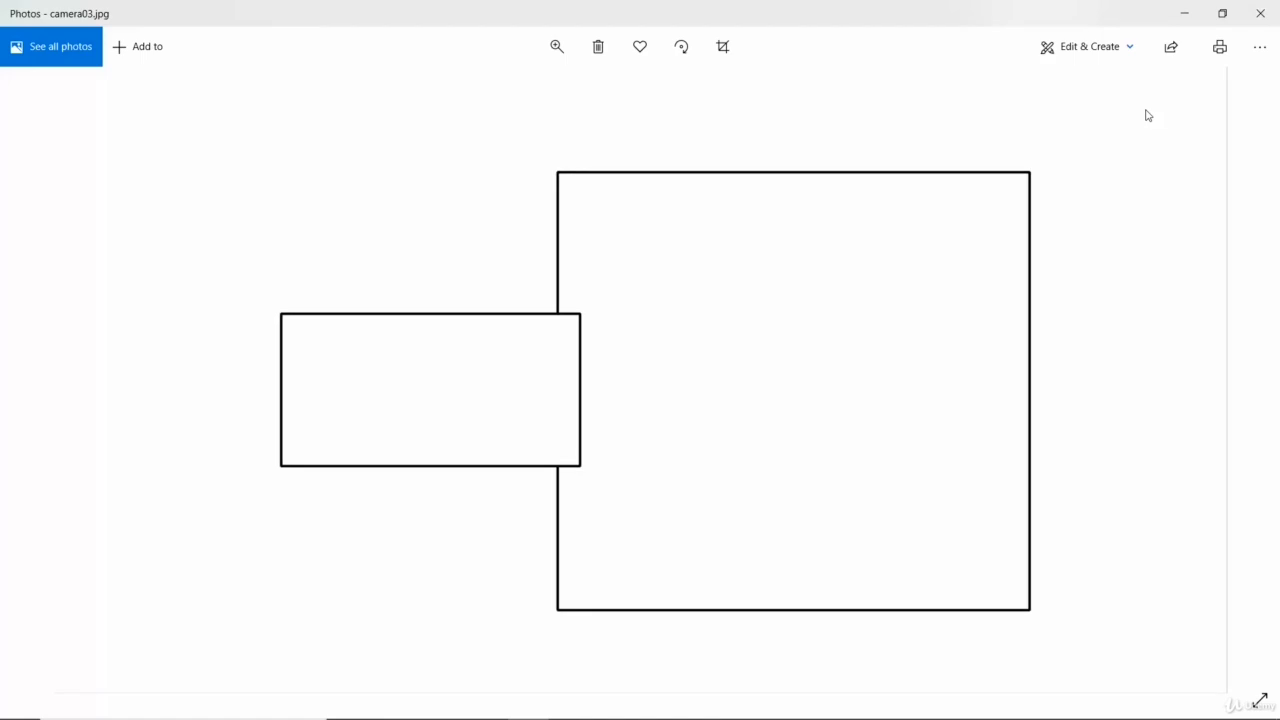
pyautogui.press('Right')
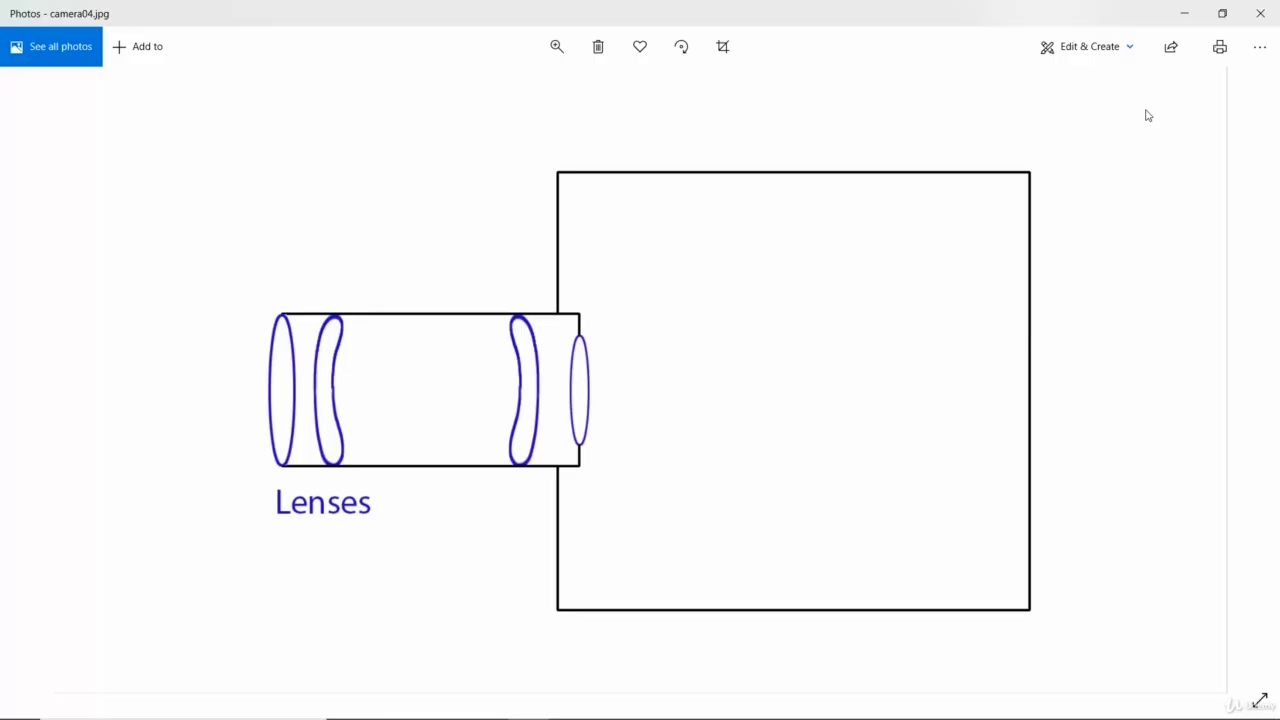
pyautogui.press('Right')
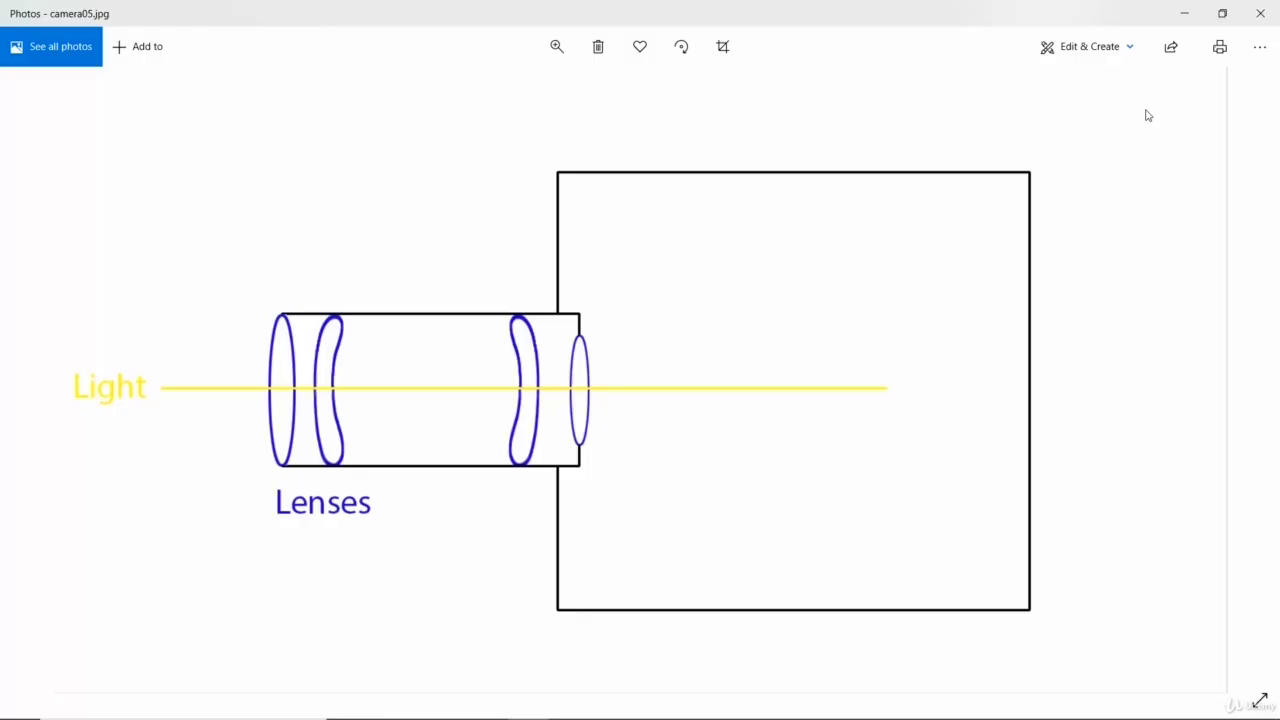
pyautogui.press('Right')
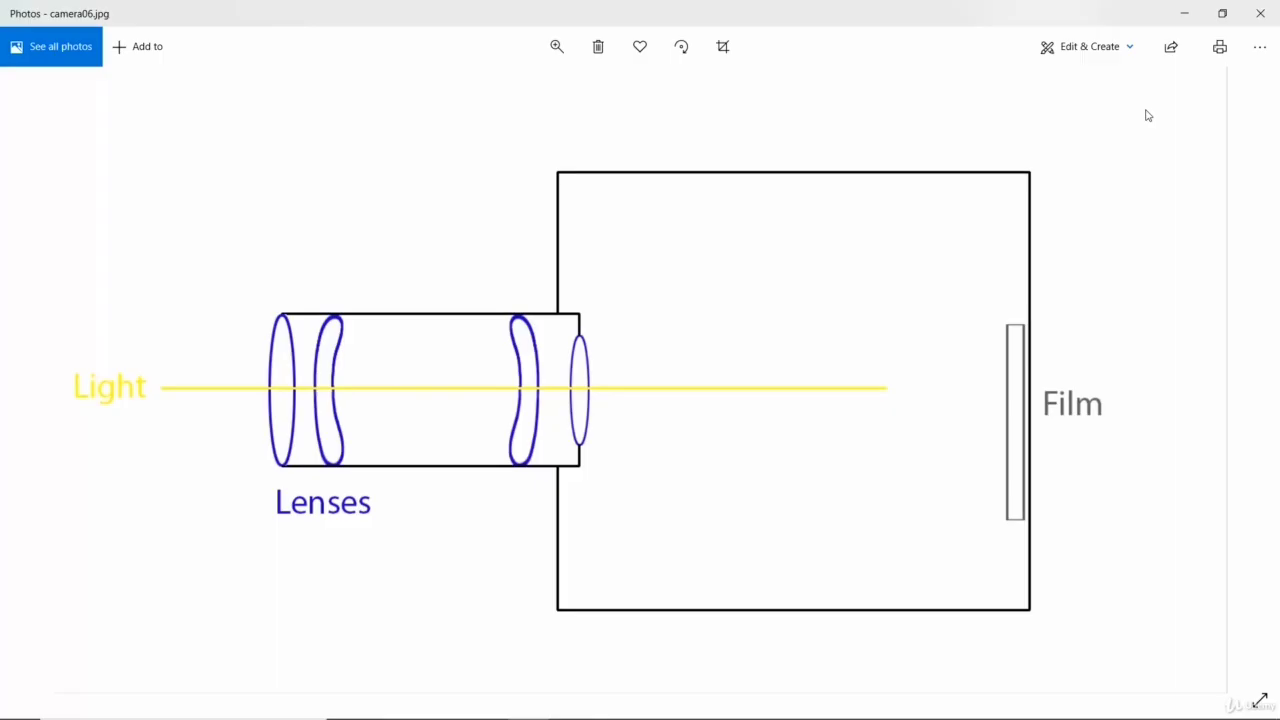
pyautogui.press('Right')
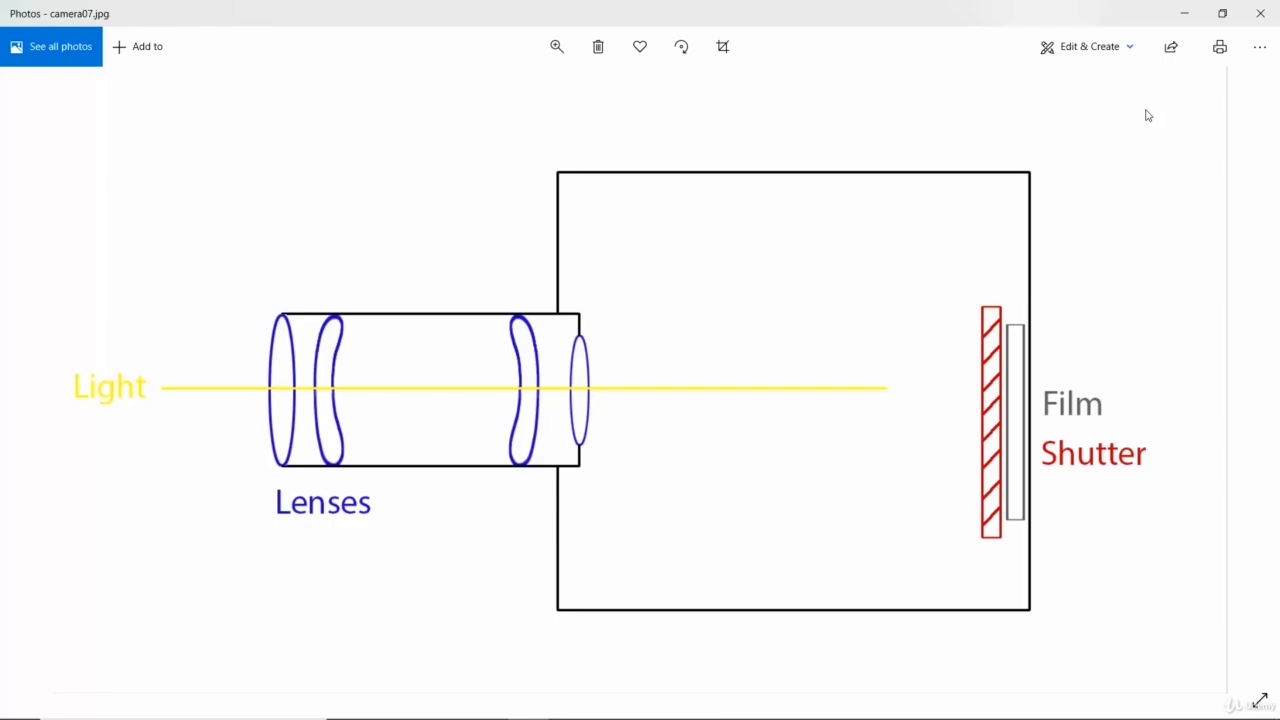
pyautogui.press('Right')
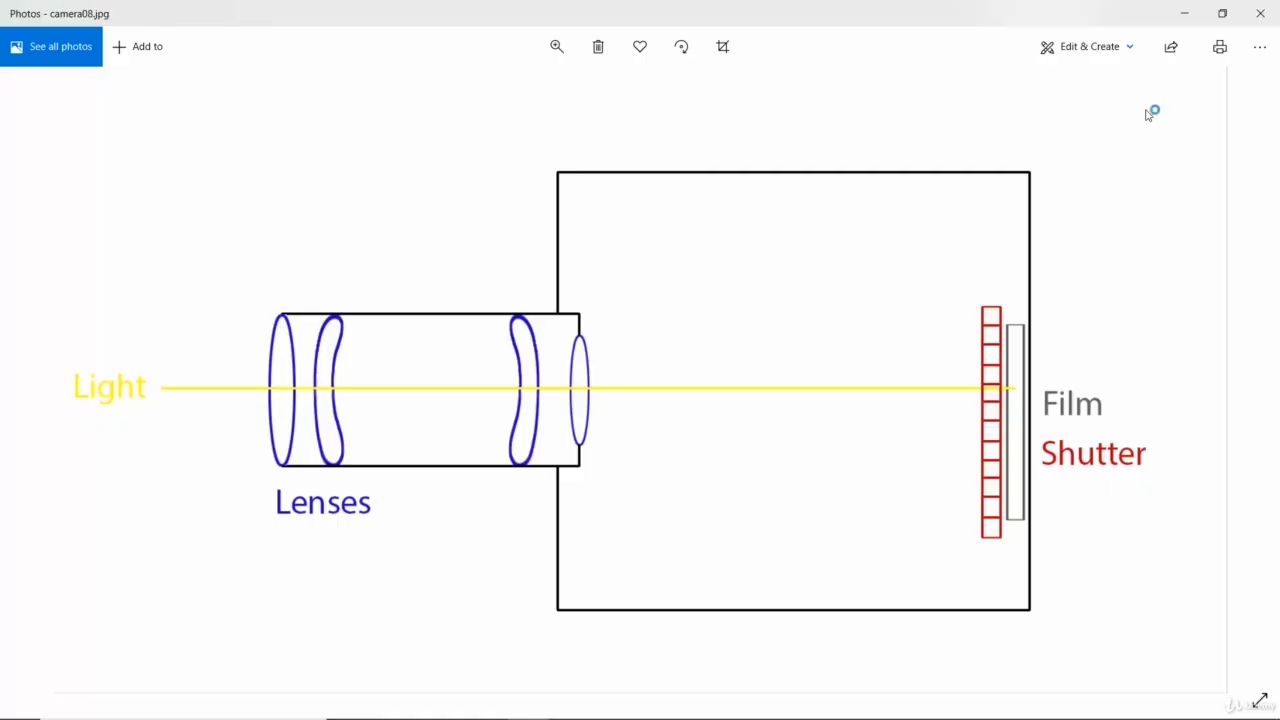
pyautogui.press('Right')
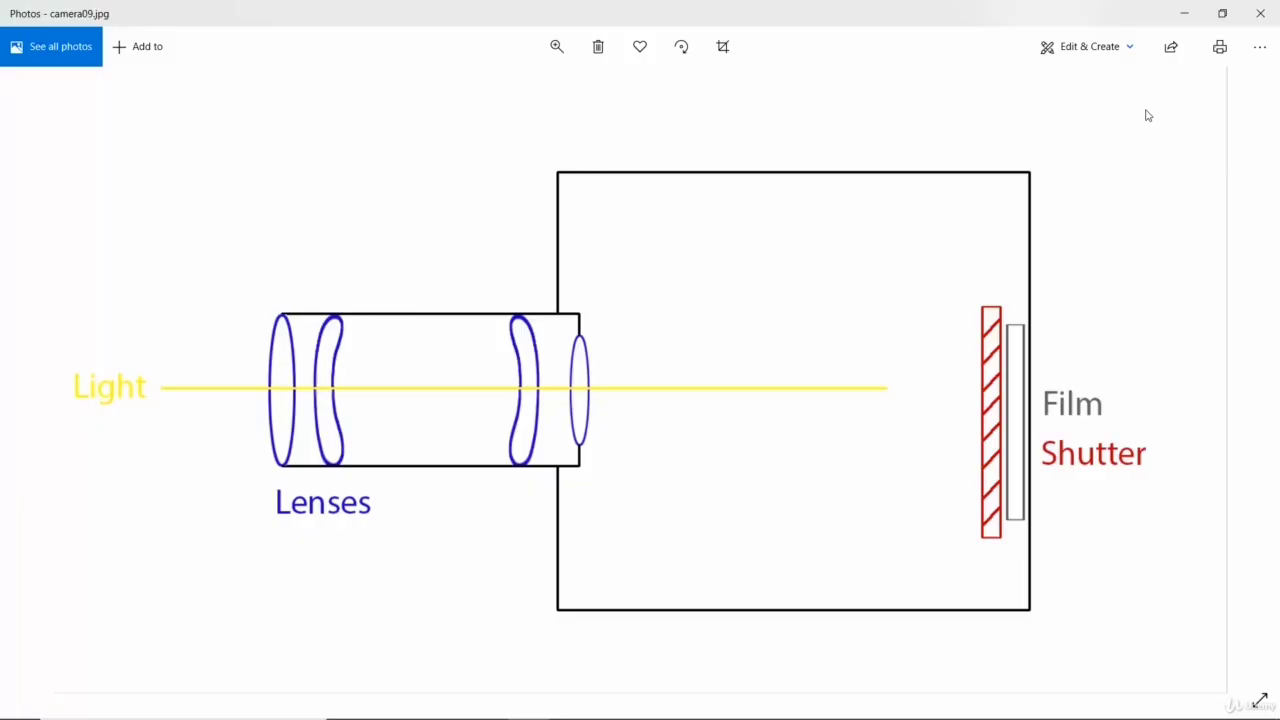
# - Go through camera010.jpg to camera021.jpg, examining how the mirror, prism and view finder redirect light and how the mirror and shutter move
pyautogui.press('Right')
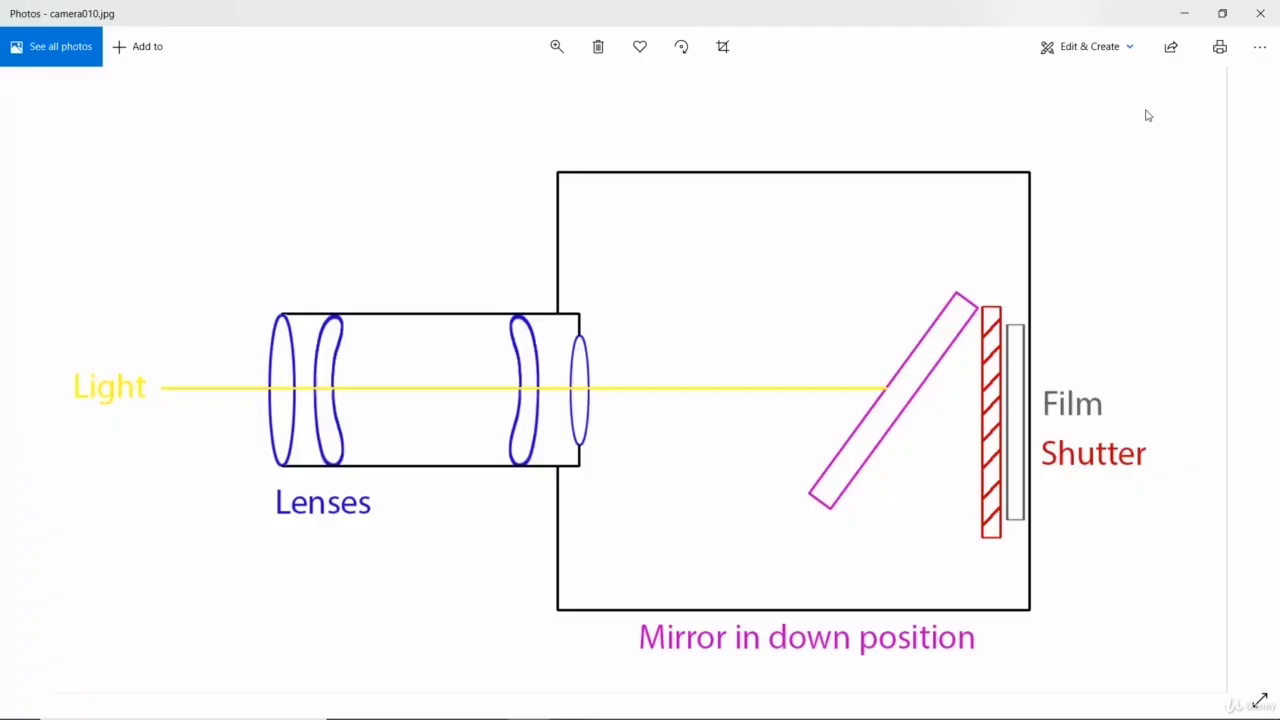
pyautogui.press('Right')
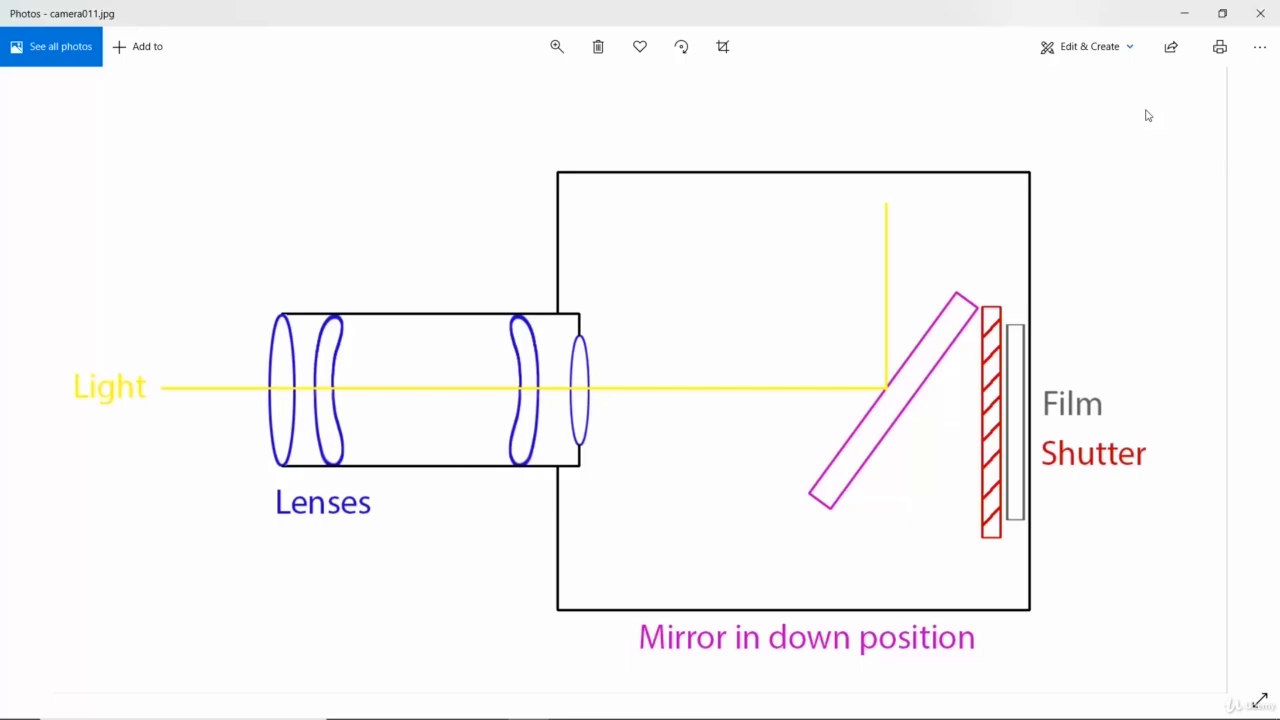
pyautogui.press('Right')
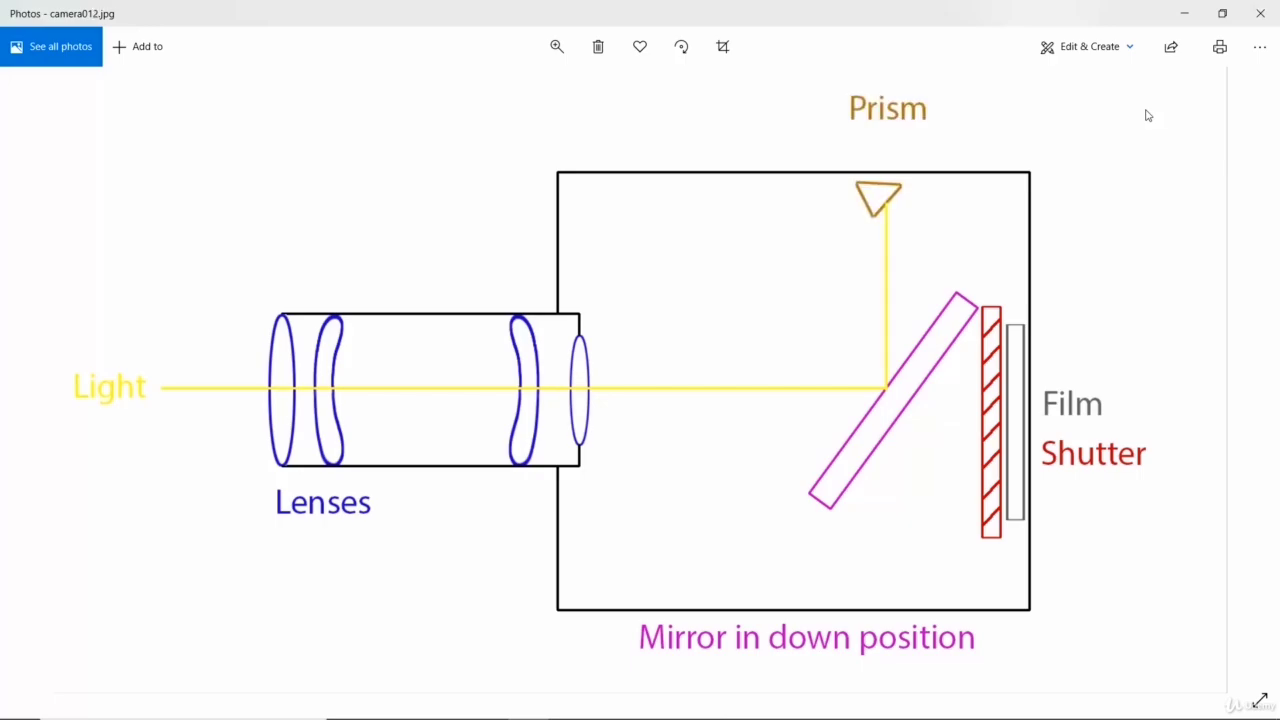
pyautogui.press('Right')
pyautogui.press('Right')
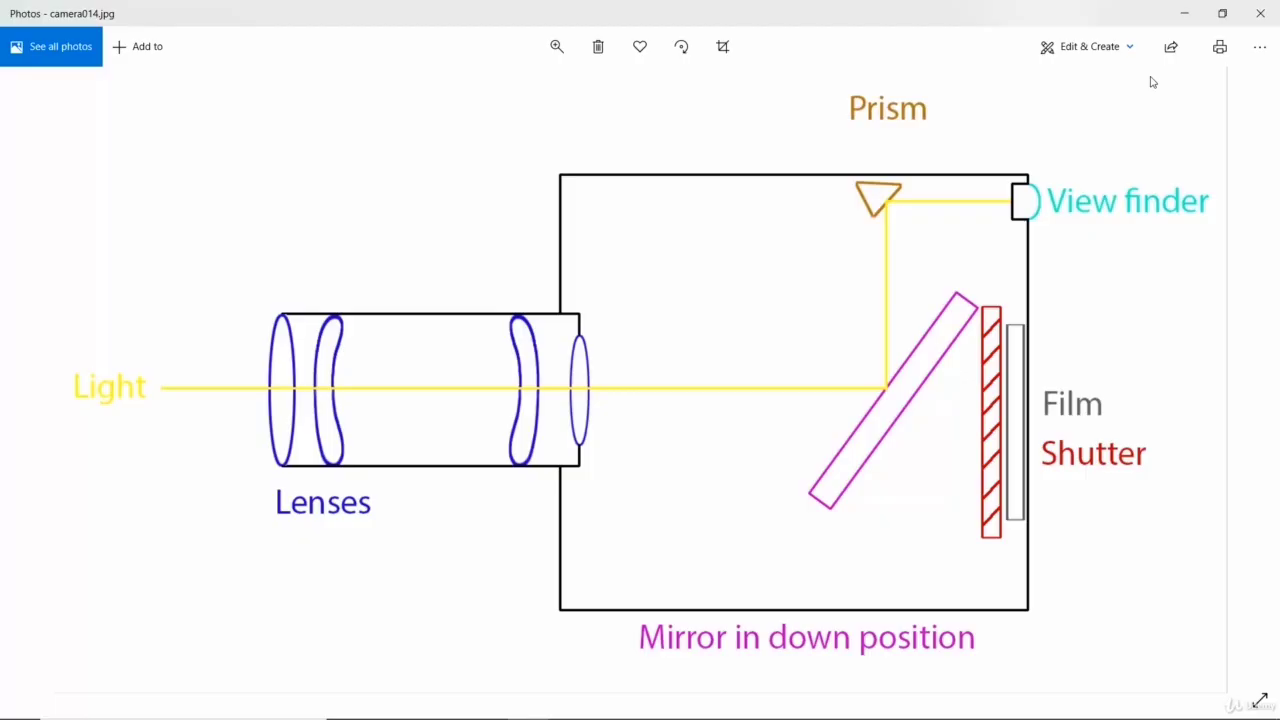
pyautogui.press('Right')
pyautogui.press('Right')
pyautogui.press('Right')
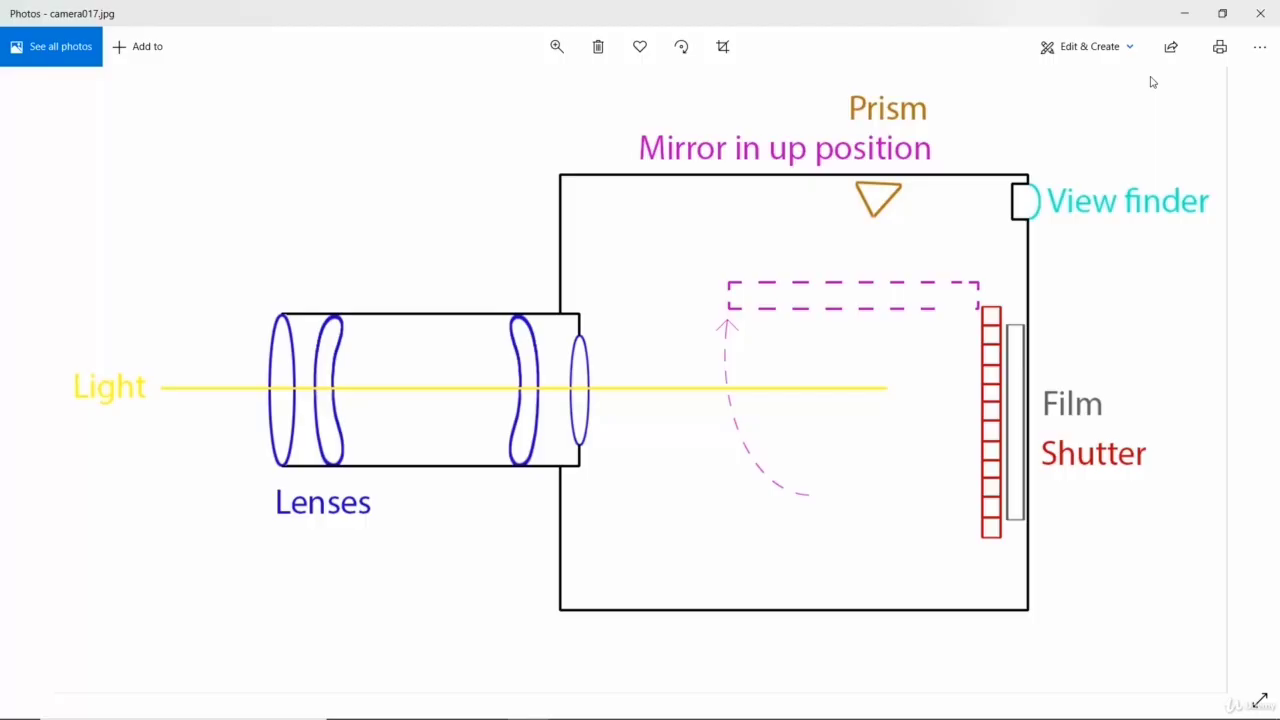
pyautogui.press('Right')
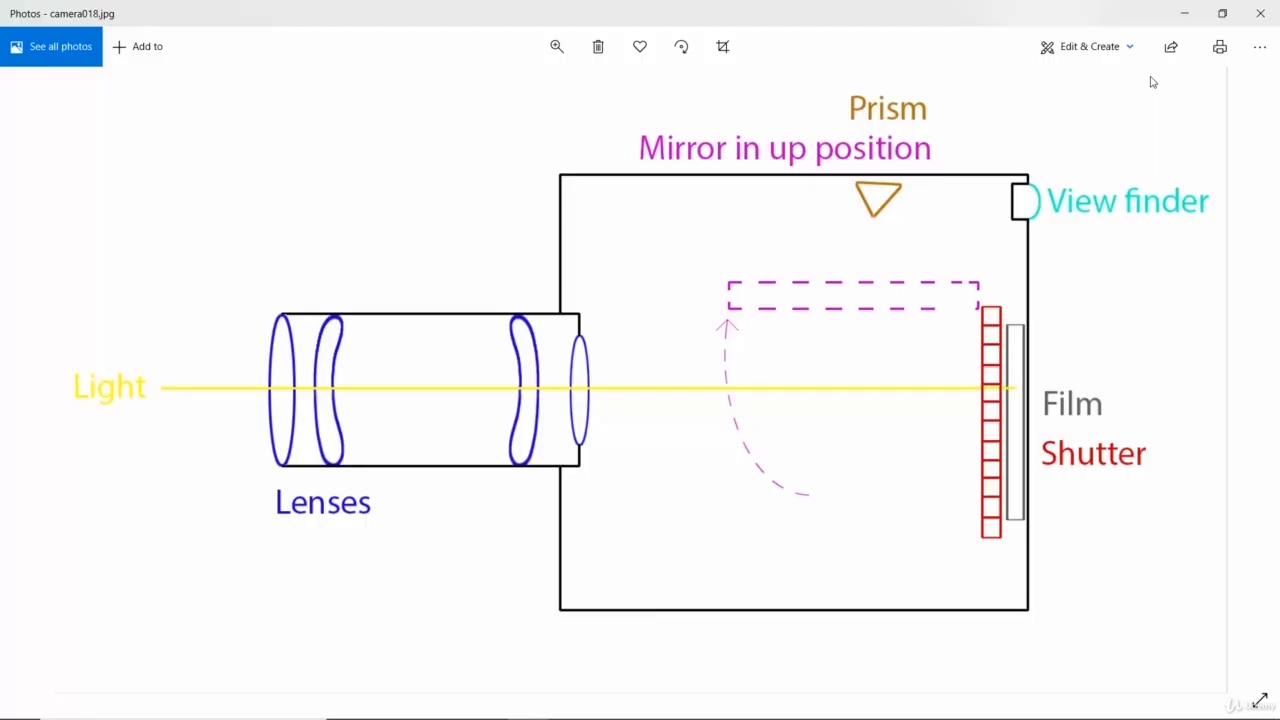
pyautogui.press('Right')
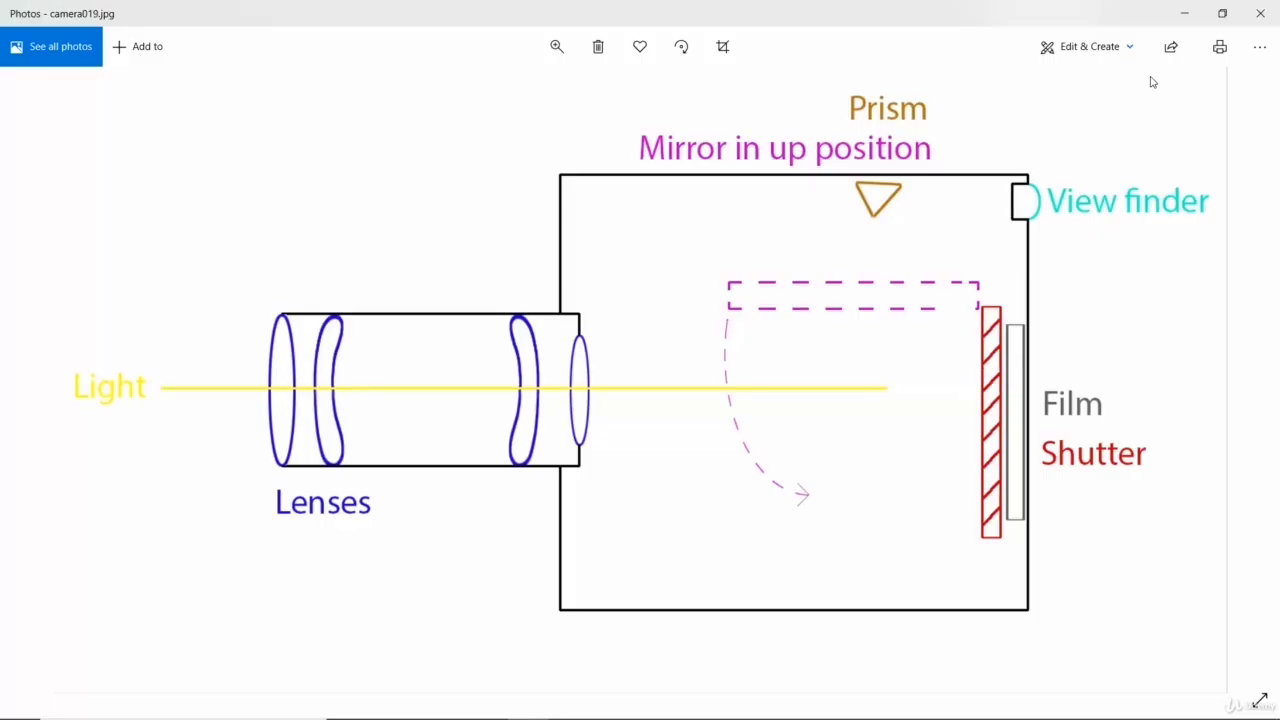
pyautogui.press('Right')
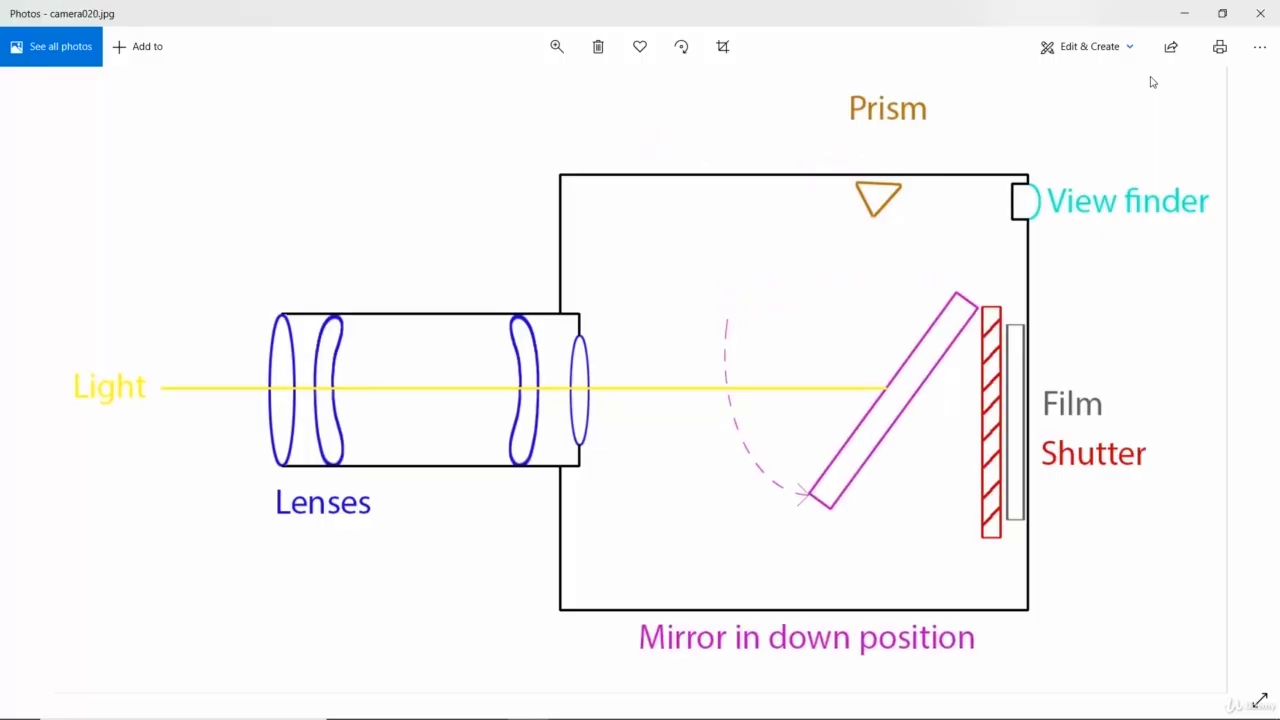
pyautogui.press('Right')
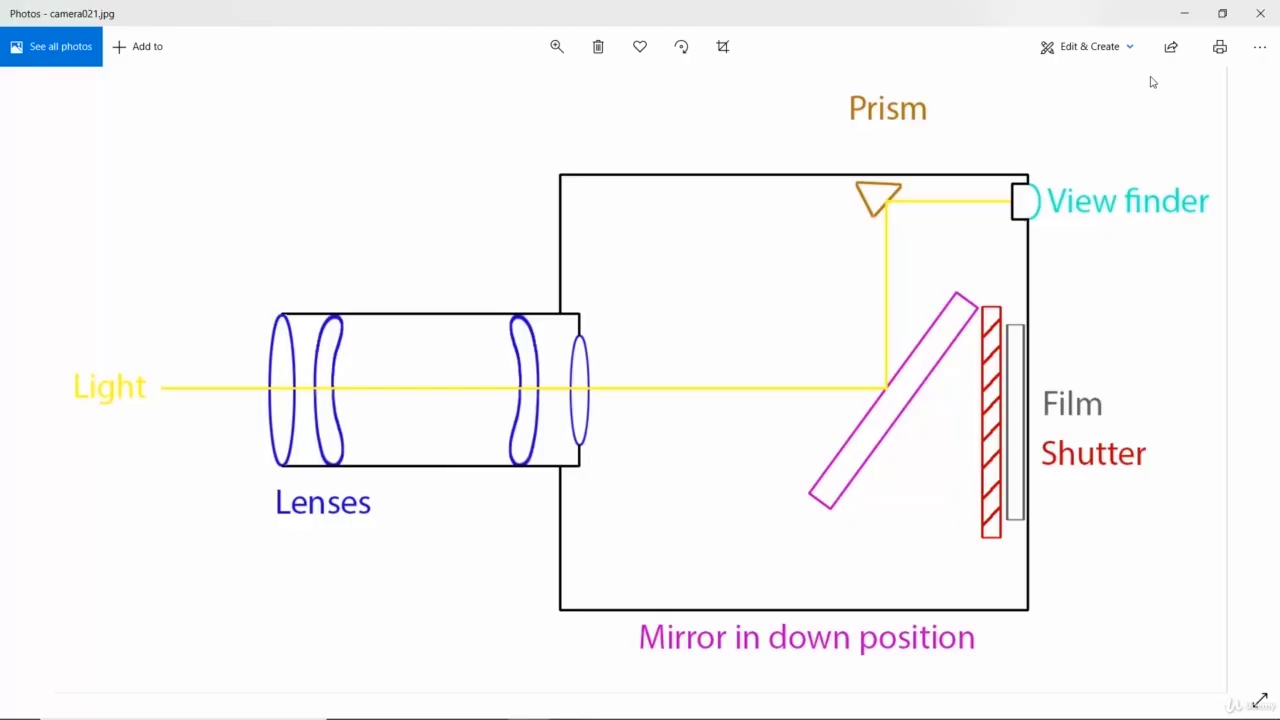
# - Go through camera022.jpg to camera029.jpg, examining how the eye reacts to sunlight and moonlight
pyautogui.press('Right')
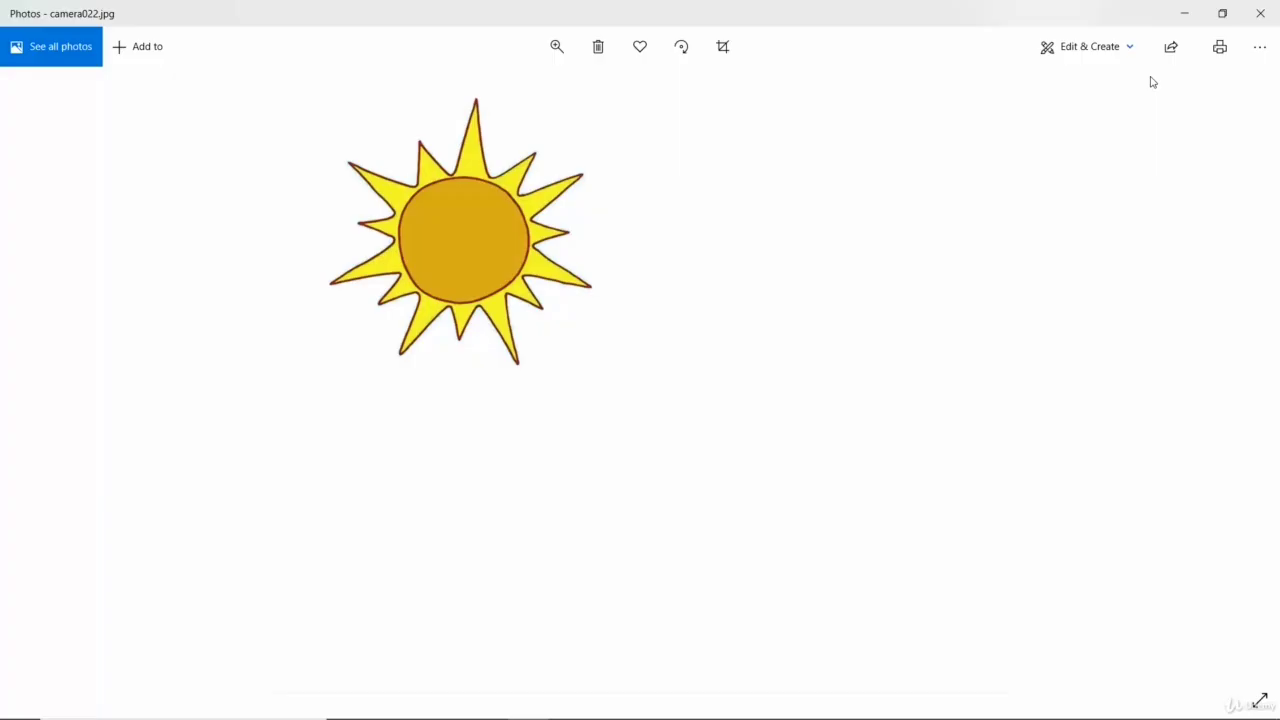
pyautogui.press('Right')
pyautogui.press('Right')
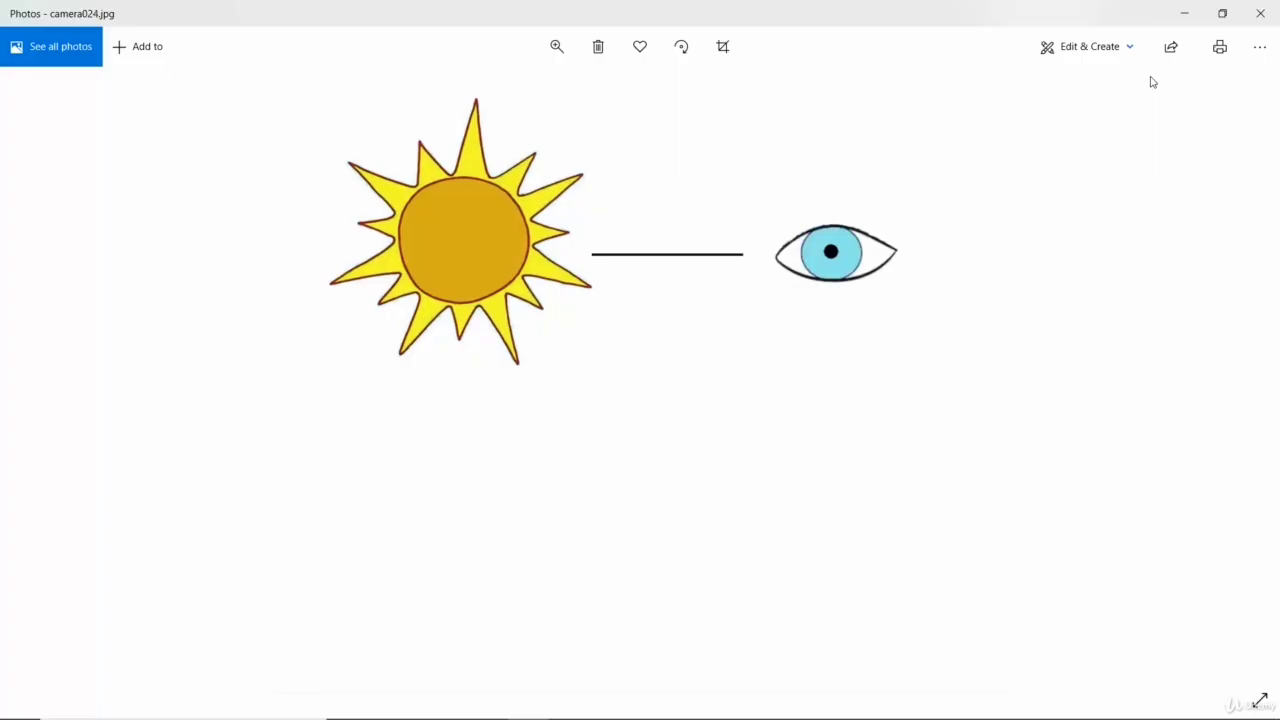
pyautogui.press('Right')
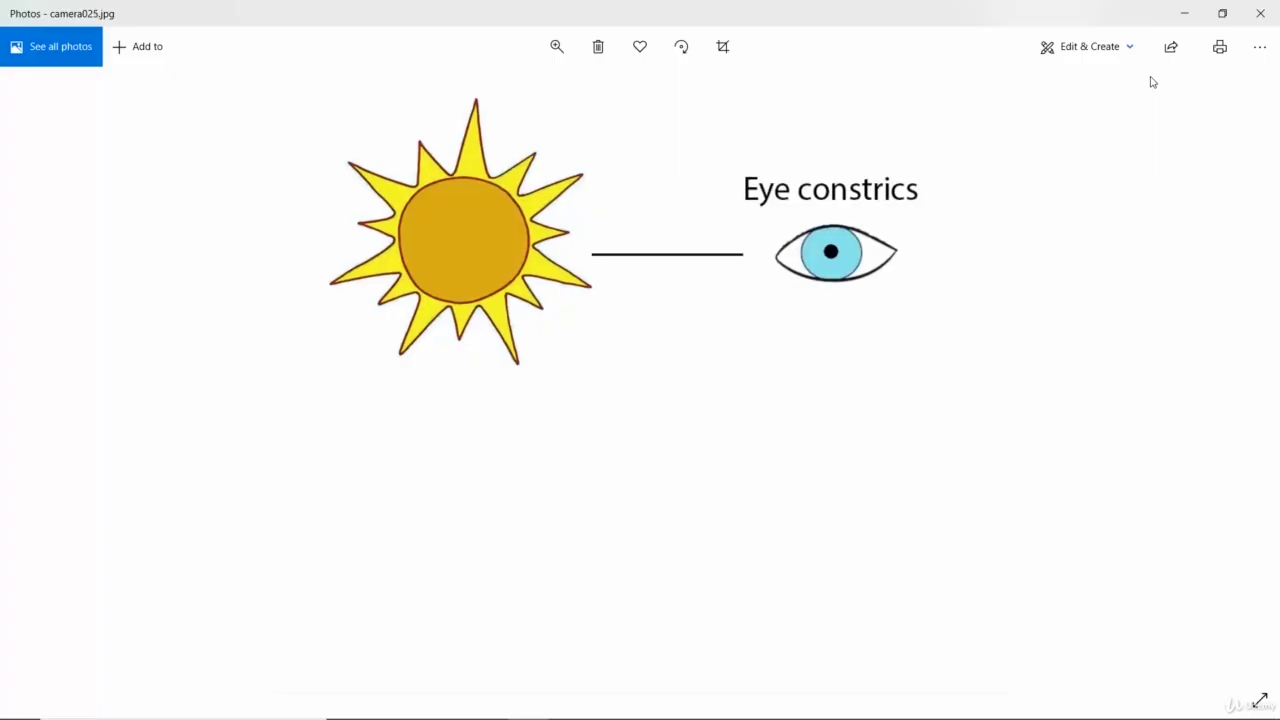
pyautogui.press('Right')
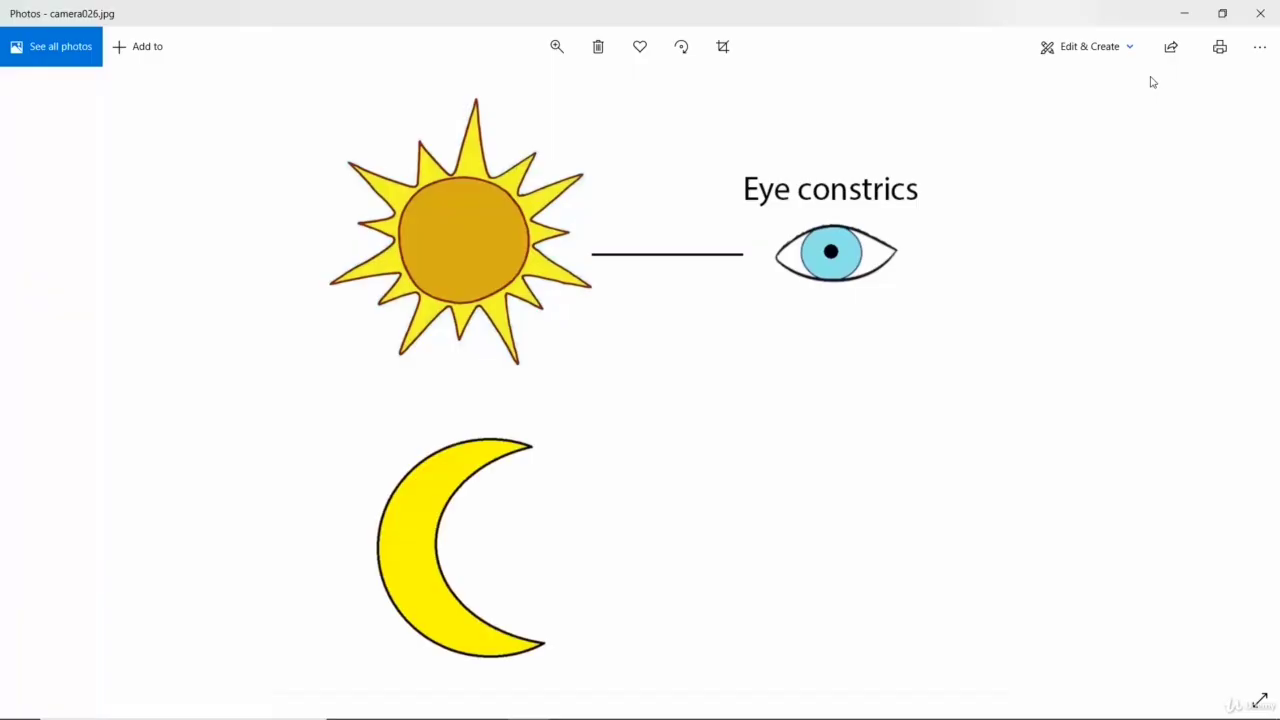
pyautogui.press('Right')
pyautogui.press('Right')
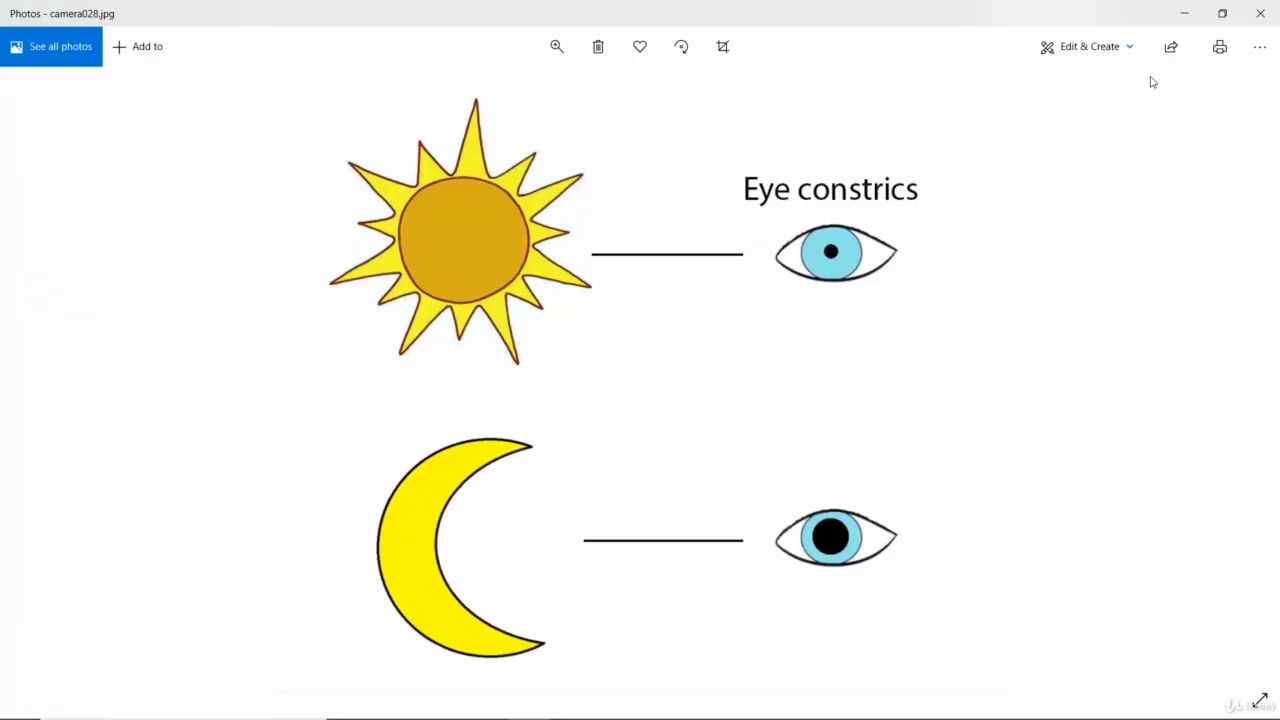
pyautogui.press('Right')
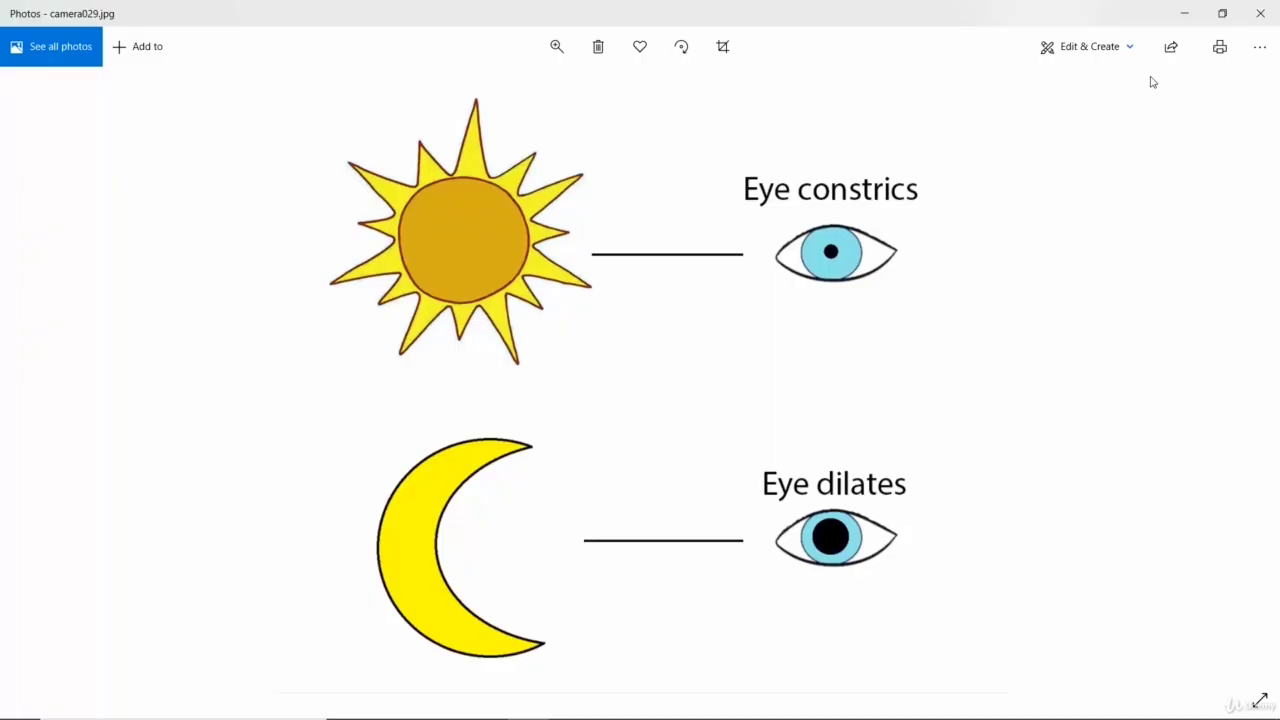
# - Return to the camera diagrams from camera030.jpg onward and examine the aperture's place between the lenses
pyautogui.press('Right')
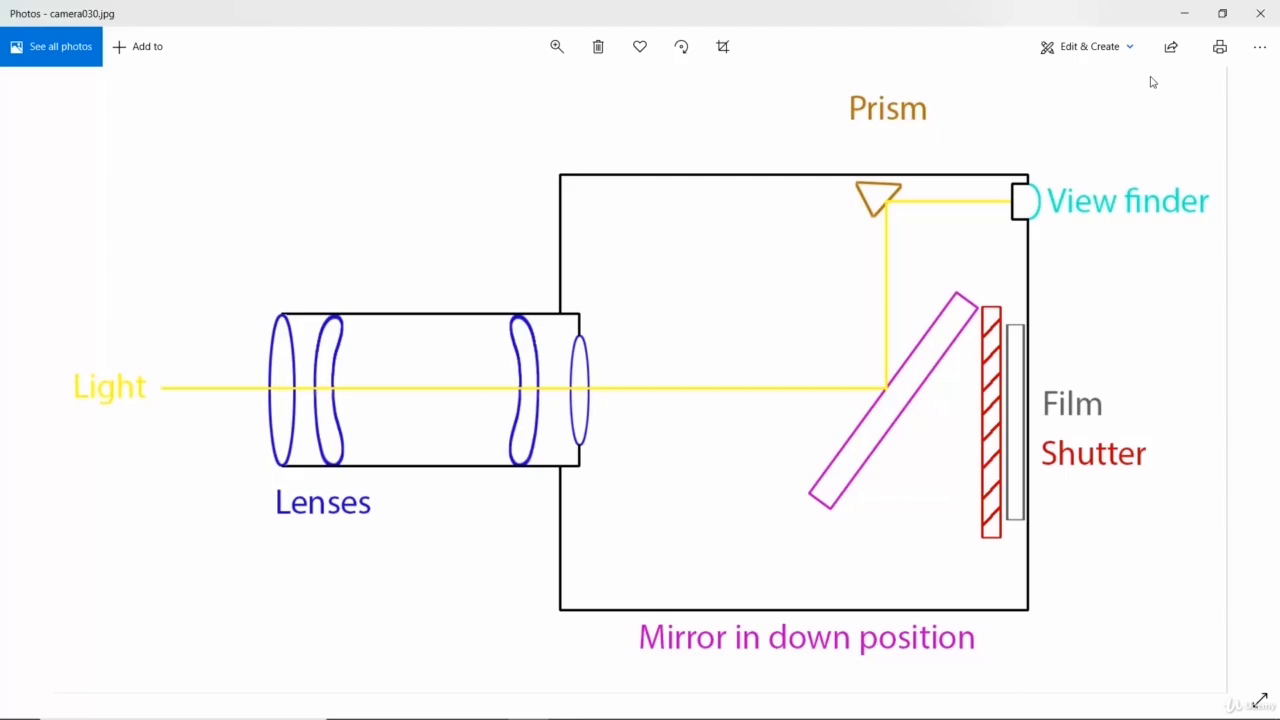
pyautogui.press('Right')
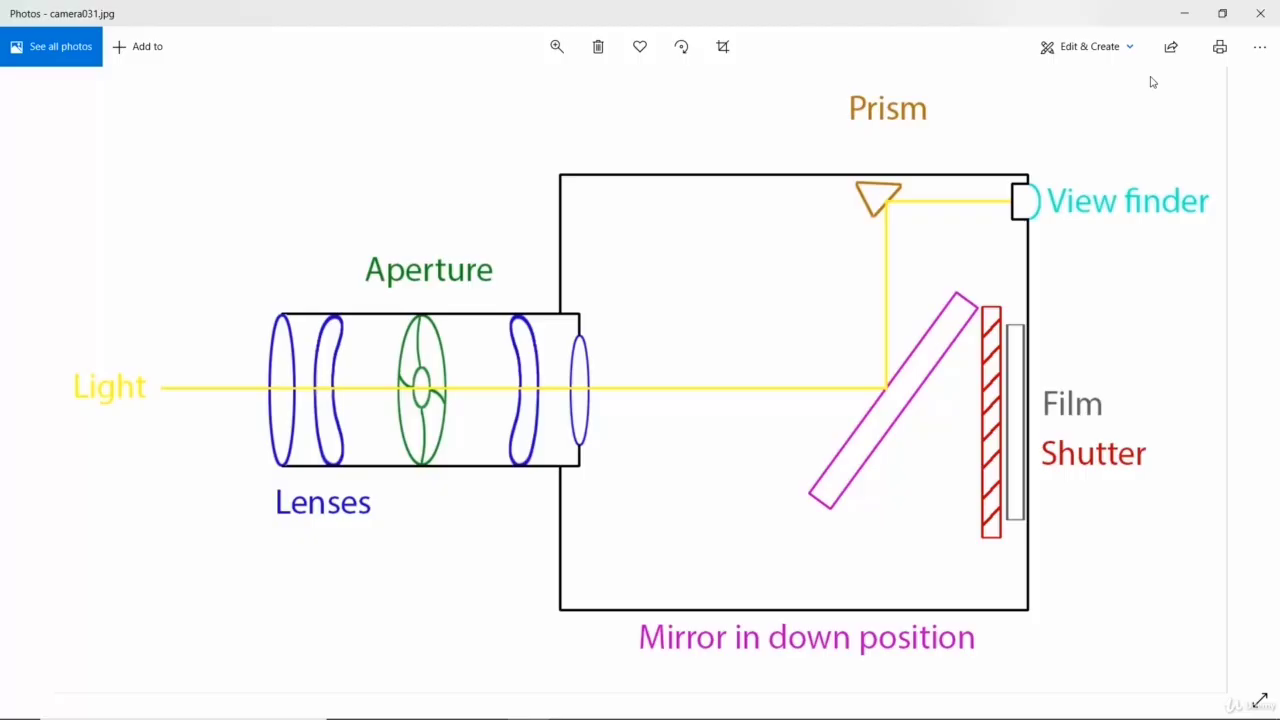
pyautogui.press('Right')
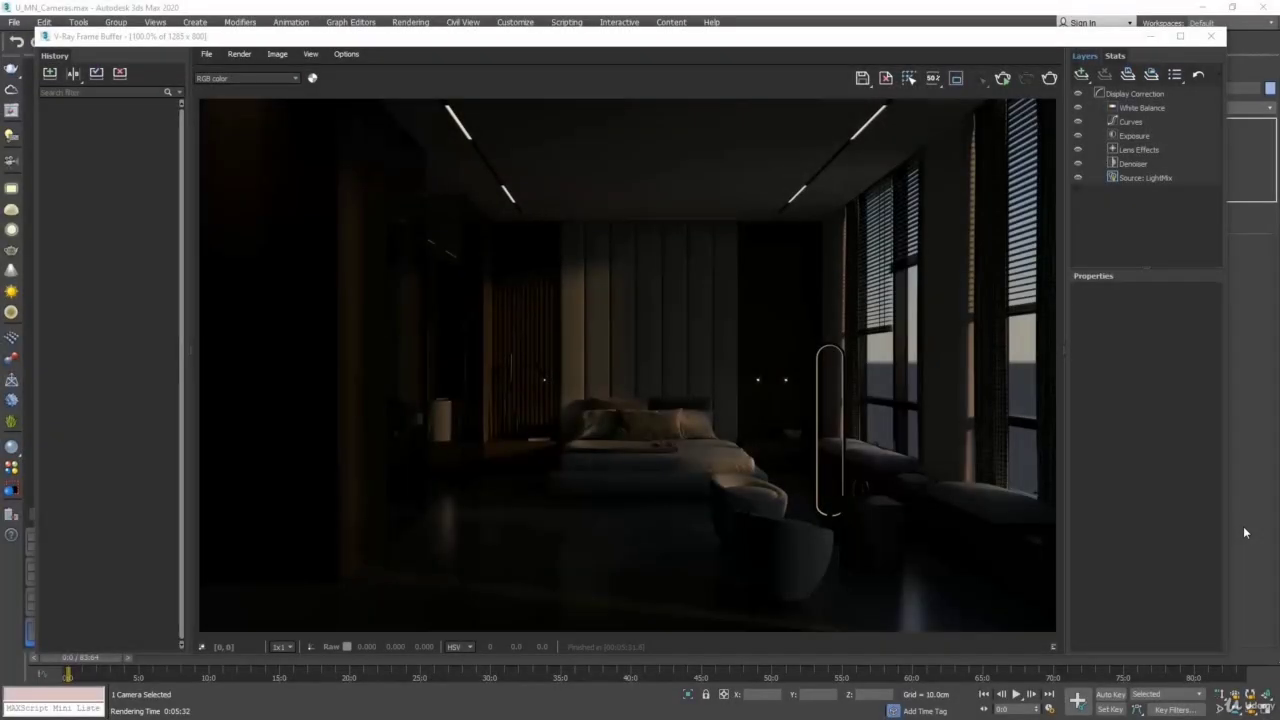
# - Back in 3ds Max, save the finished render to the V-Ray Frame Buffer history and close the frame buffer
pyautogui.click(50, 74)
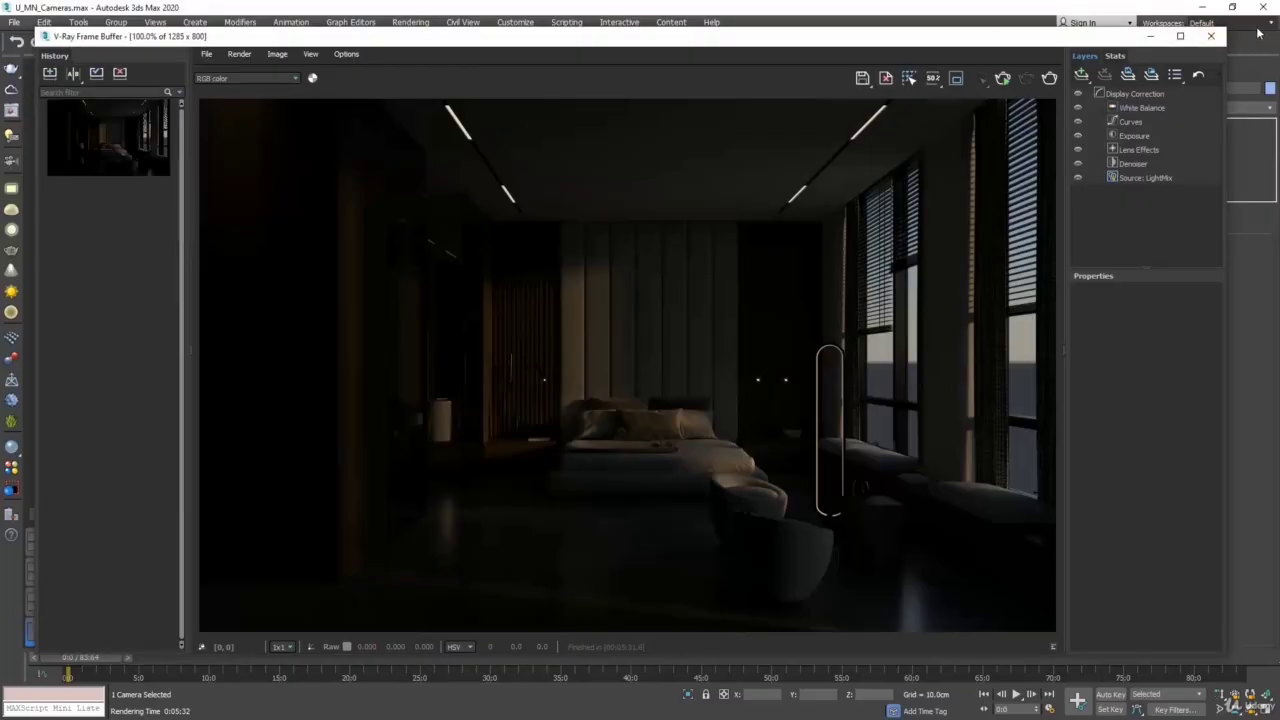
pyautogui.click(1213, 38)
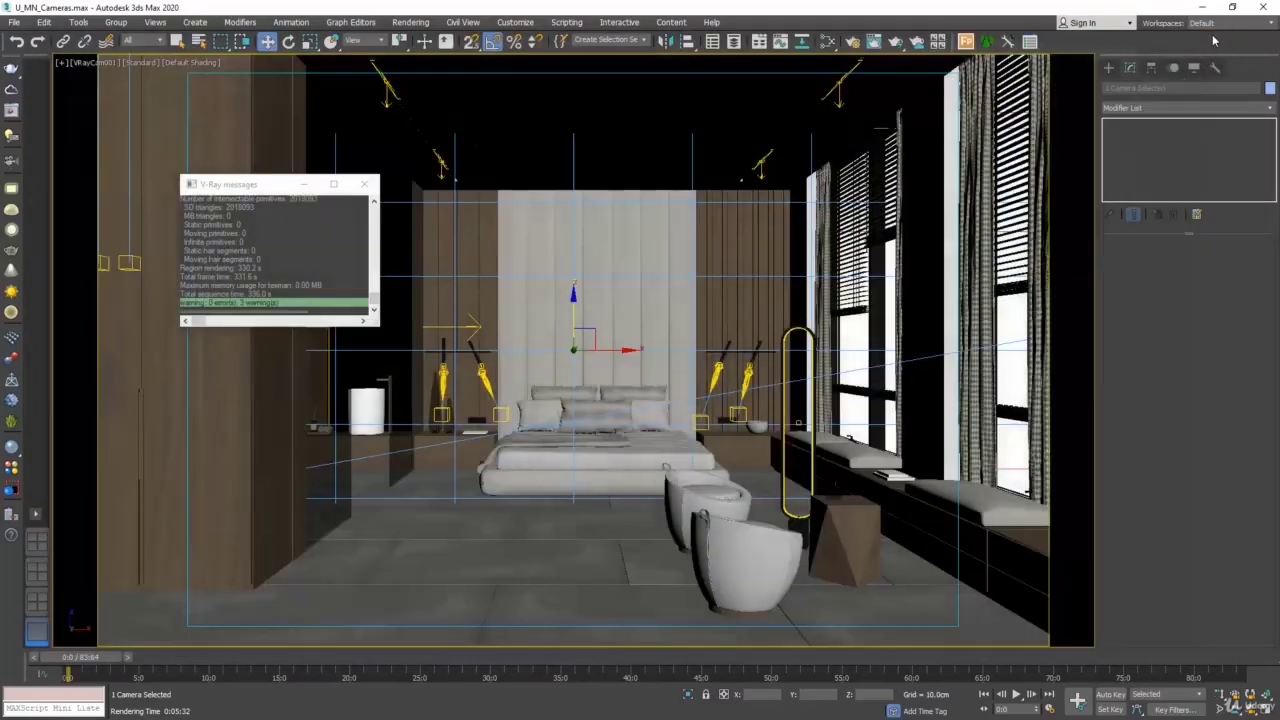
# - Select the active view's camera VRayCam001, set its film speed (ISO) to 400 and render the view
pyautogui.click(92, 63)
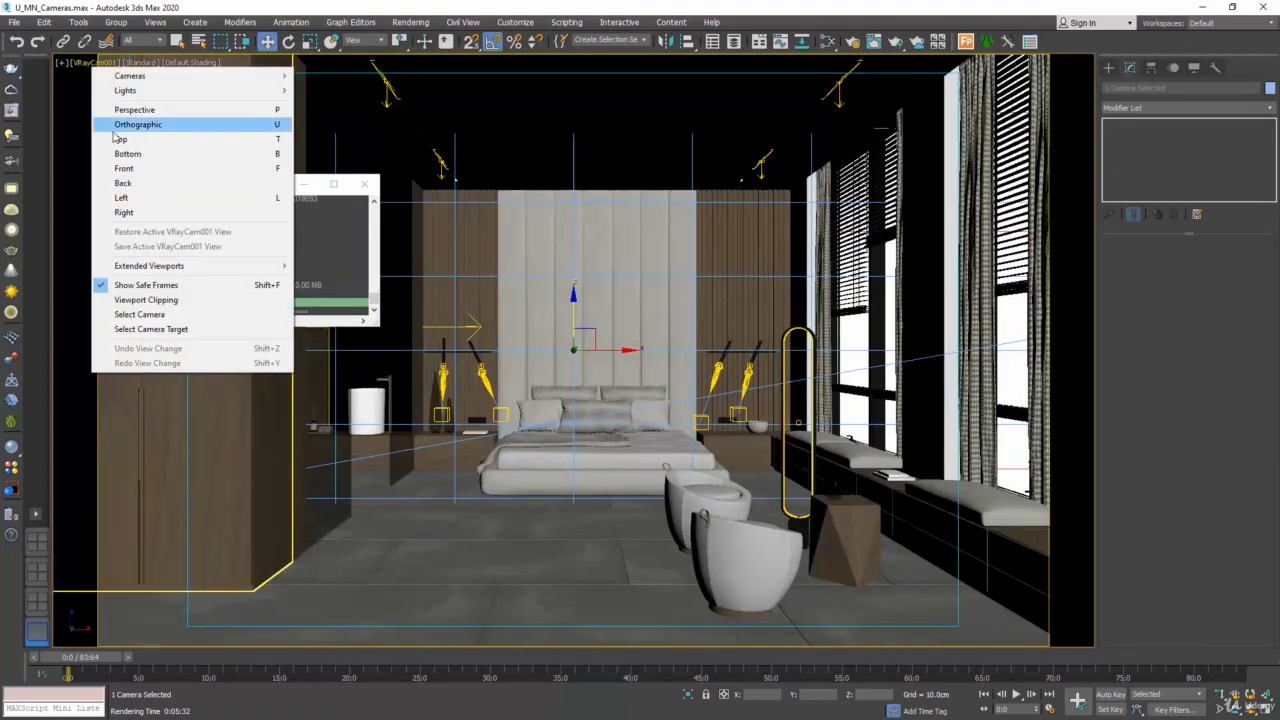
pyautogui.click(140, 314)
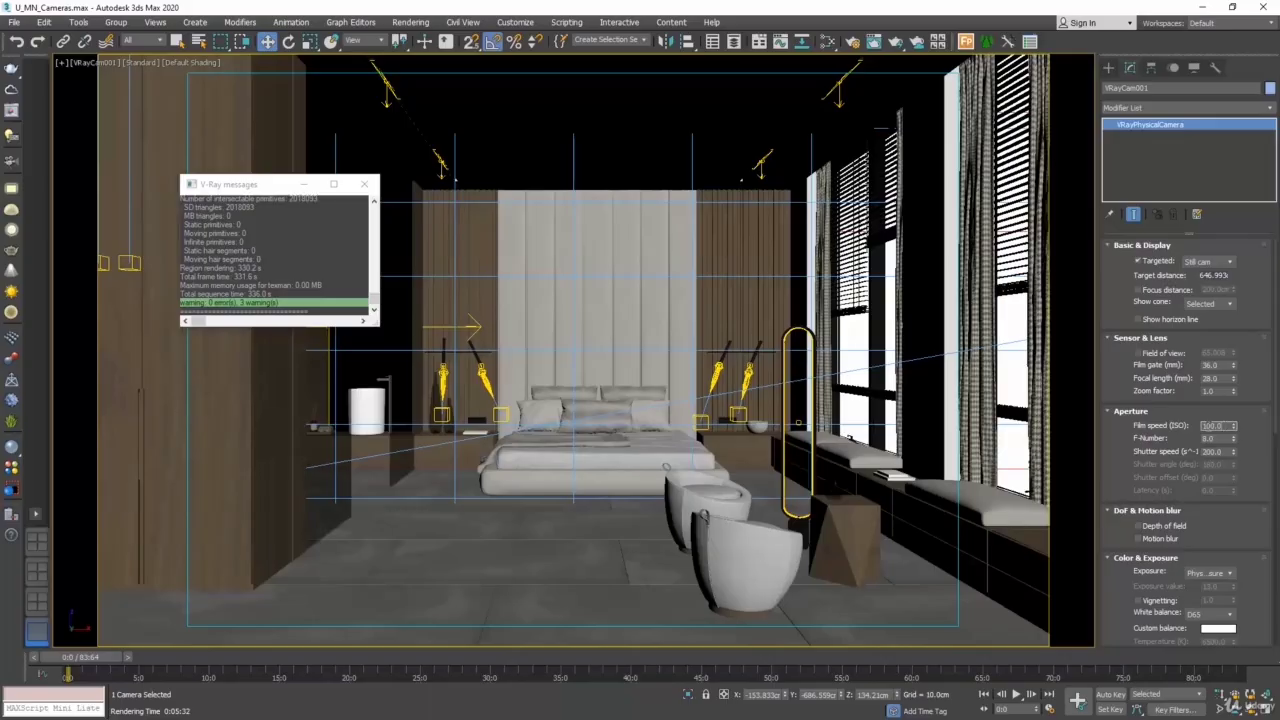
pyautogui.write('400')
pyautogui.press('Return')
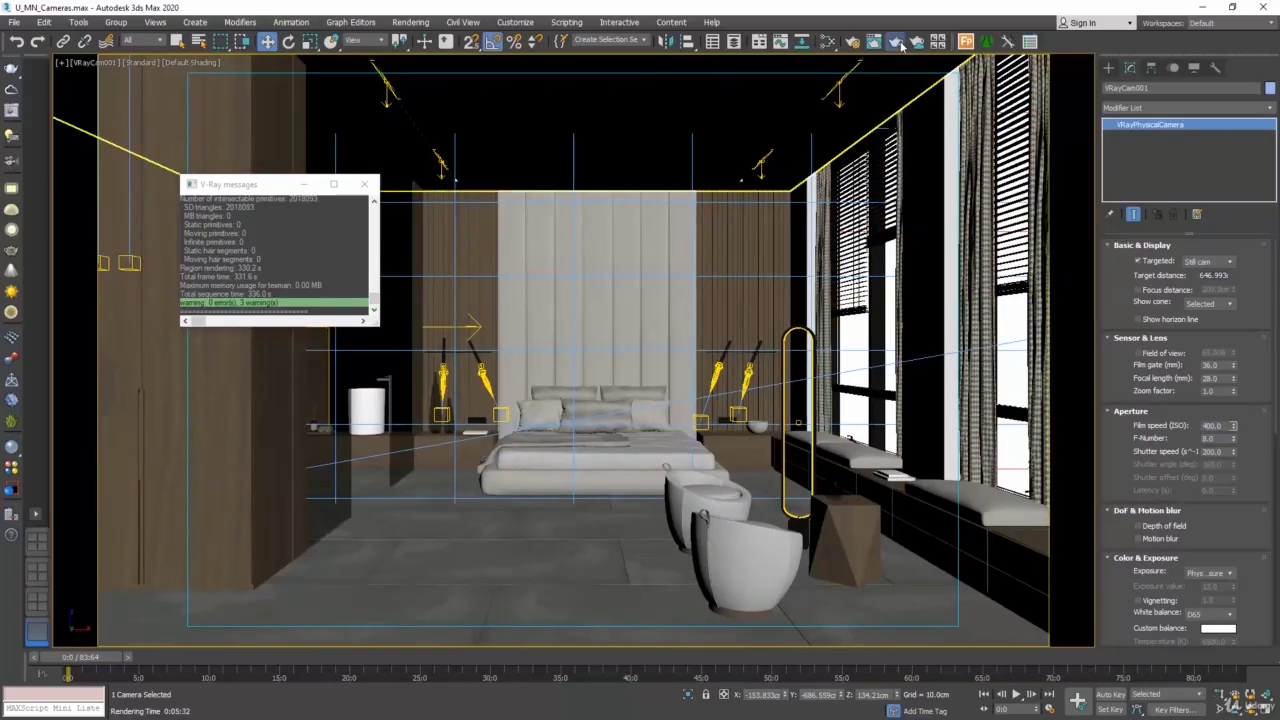
pyautogui.click(895, 41)
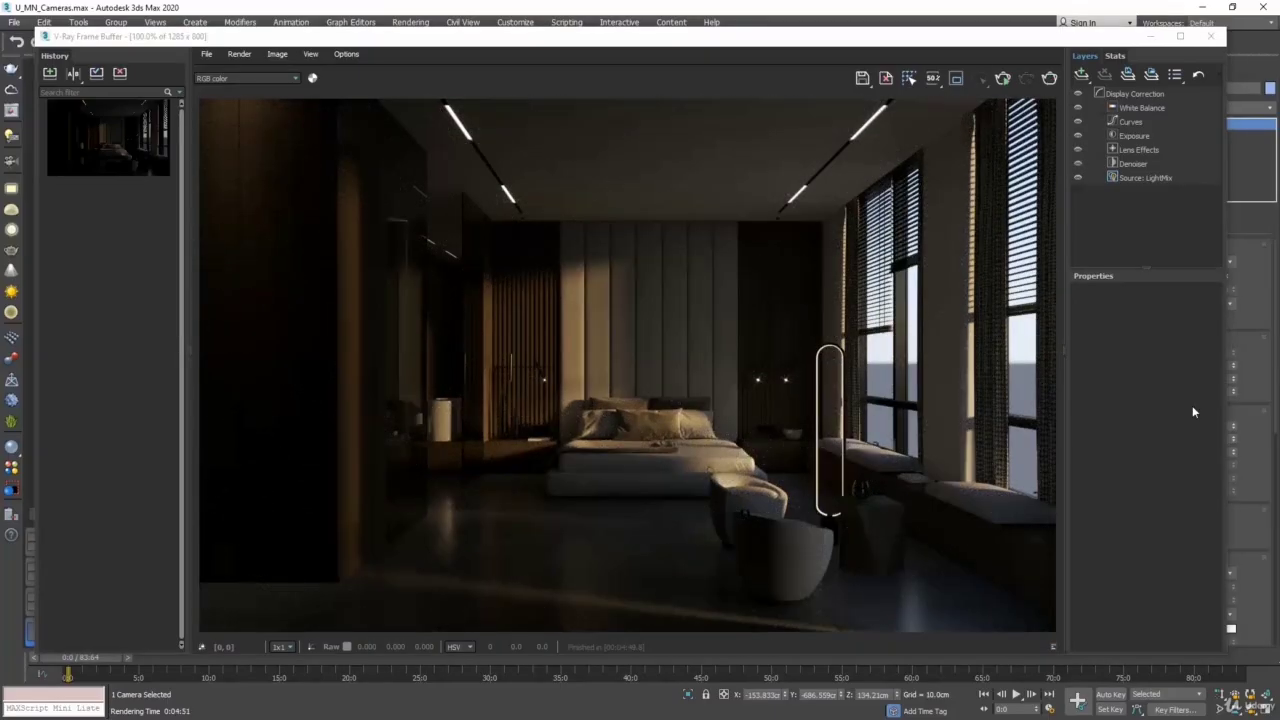
# - Save the ISO 400 render to the history, compare it with the earlier render in an A/B split, and close the frame buffer
pyautogui.click(50, 73)
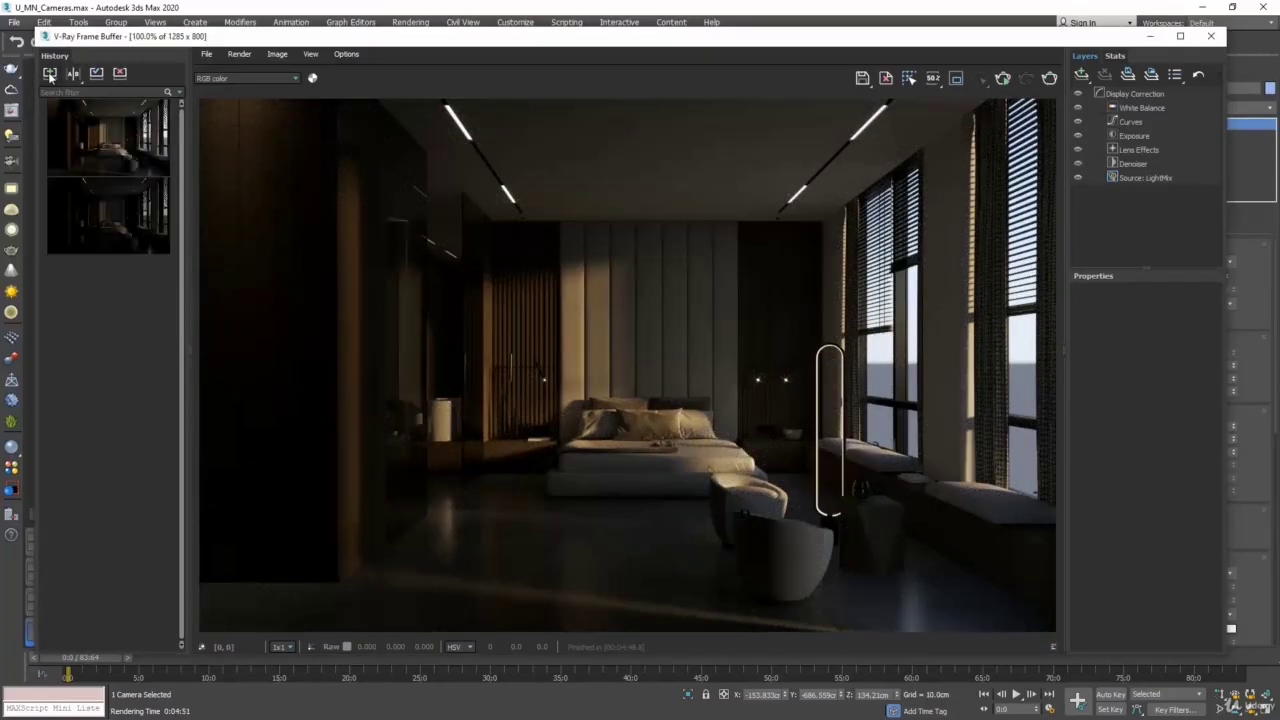
pyautogui.click(73, 73)
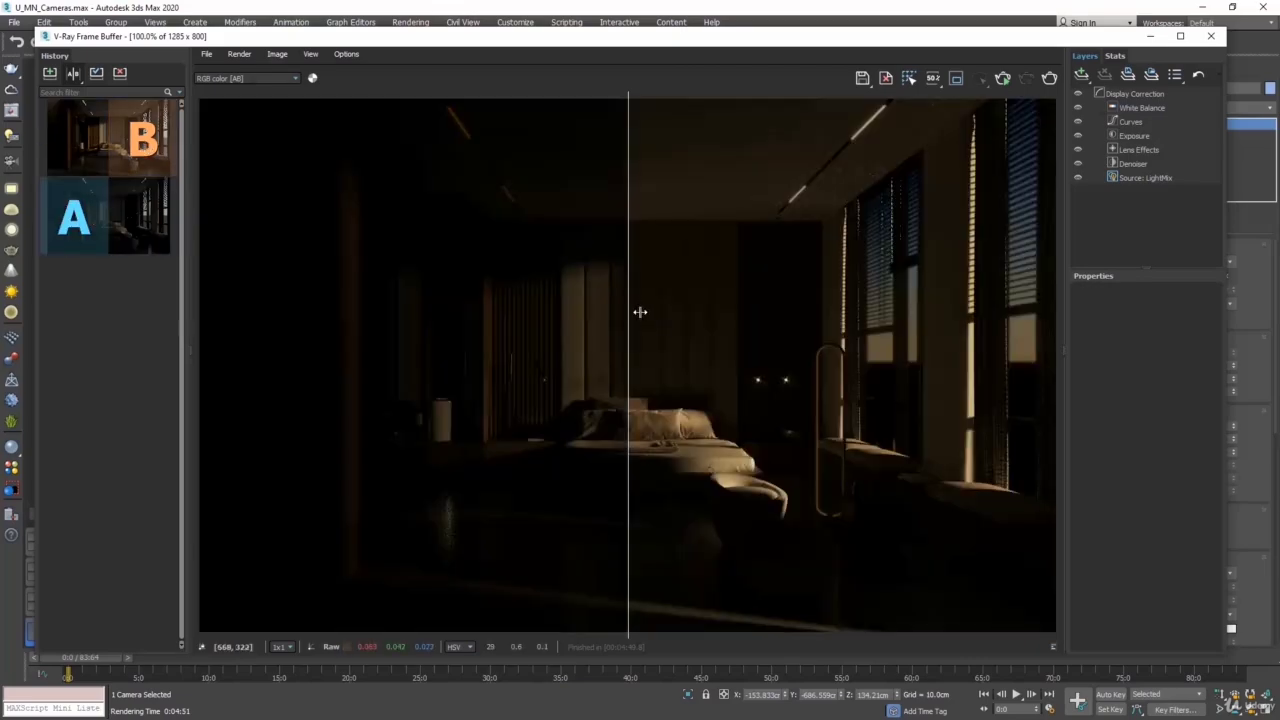
pyautogui.moveTo(640, 312); pyautogui.dragTo(543, 312)
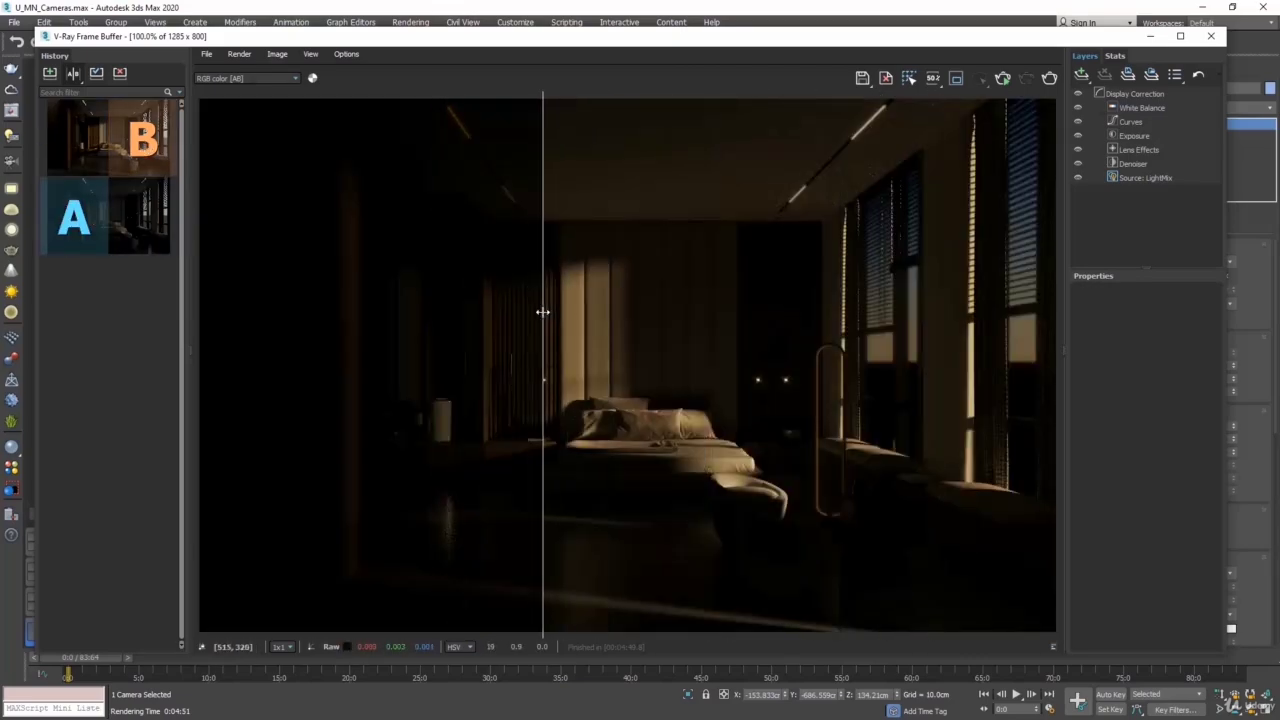
pyautogui.click(1211, 36)
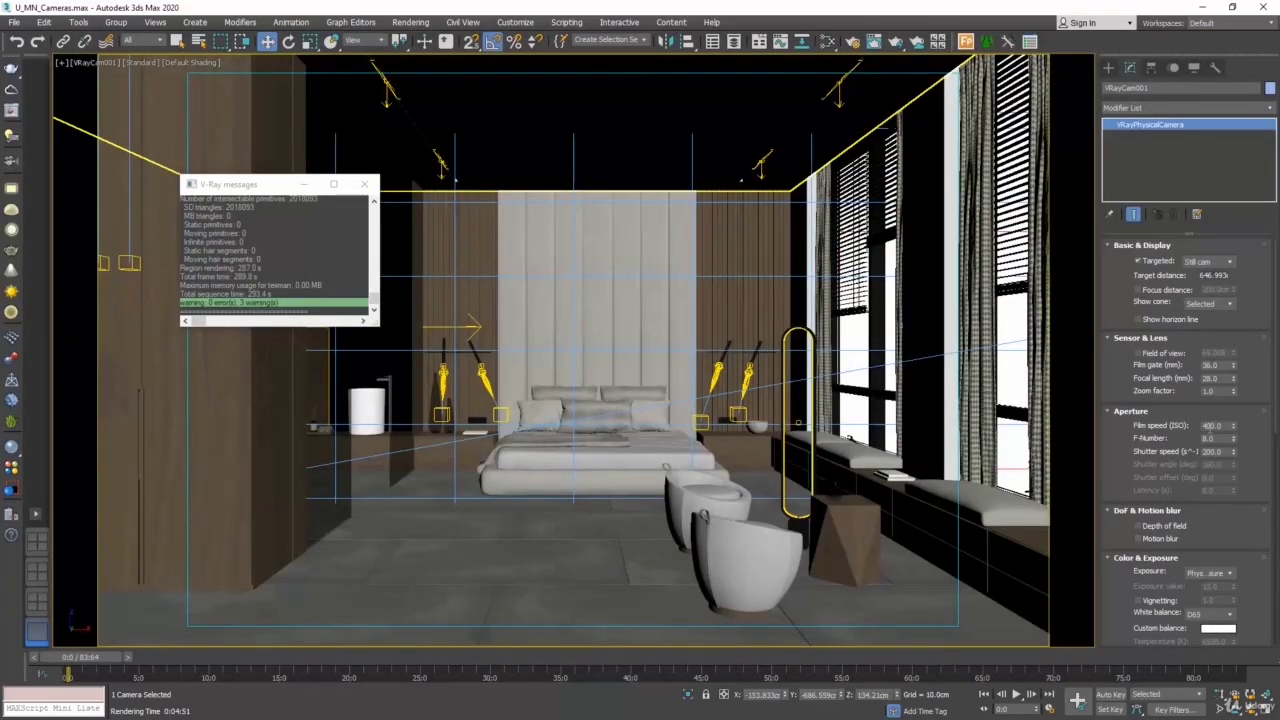
# - Set VRayCam001's film speed (ISO) to 1600
pyautogui.moveTo(1207, 427); pyautogui.dragTo(1194, 426)
pyautogui.write('16')
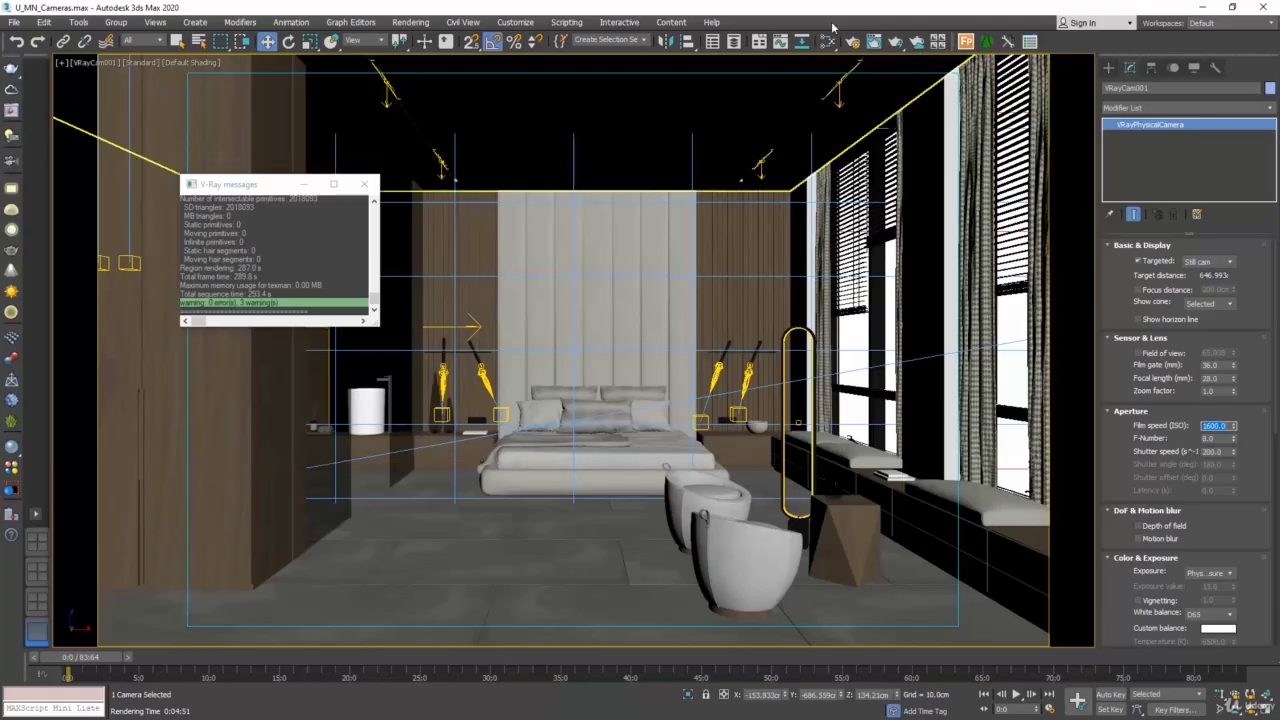
# - Render the camera view, save the render to the history and compare it with the previous one in an A/B split
pyautogui.hotkey('shift', 'q')
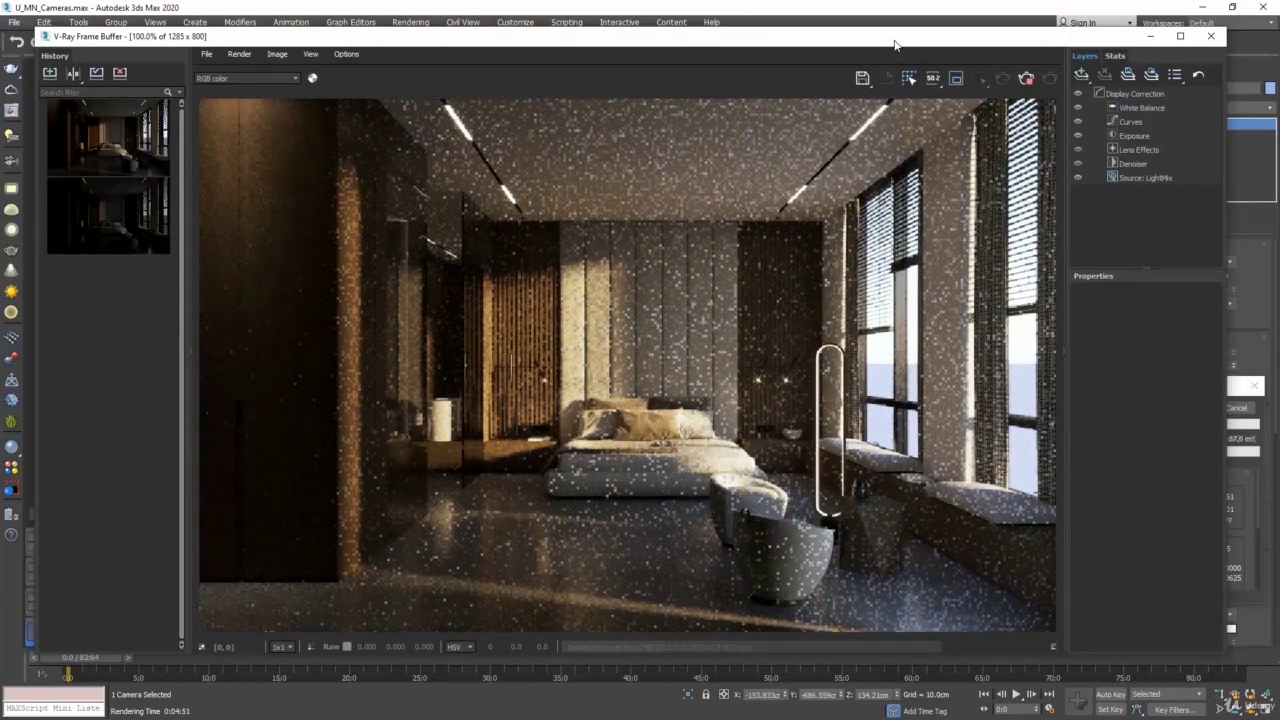
pyautogui.click(50, 74)
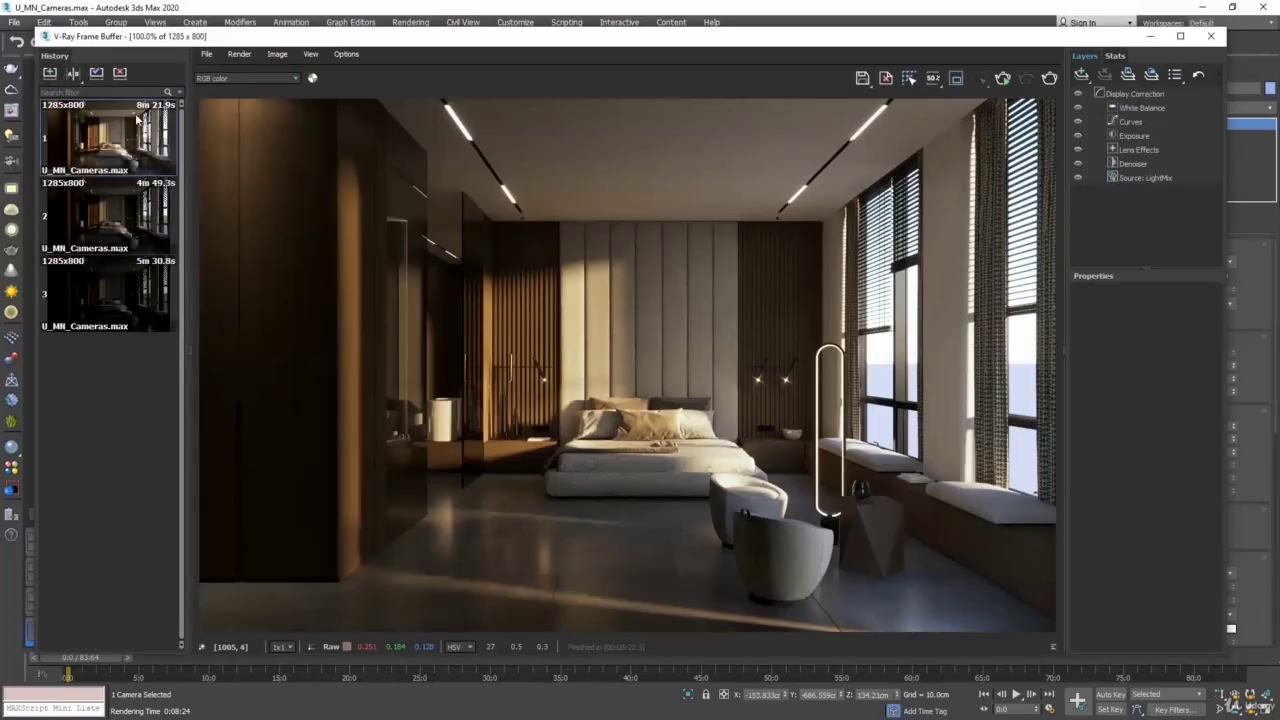
pyautogui.click(73, 73)
pyautogui.click(78, 208)
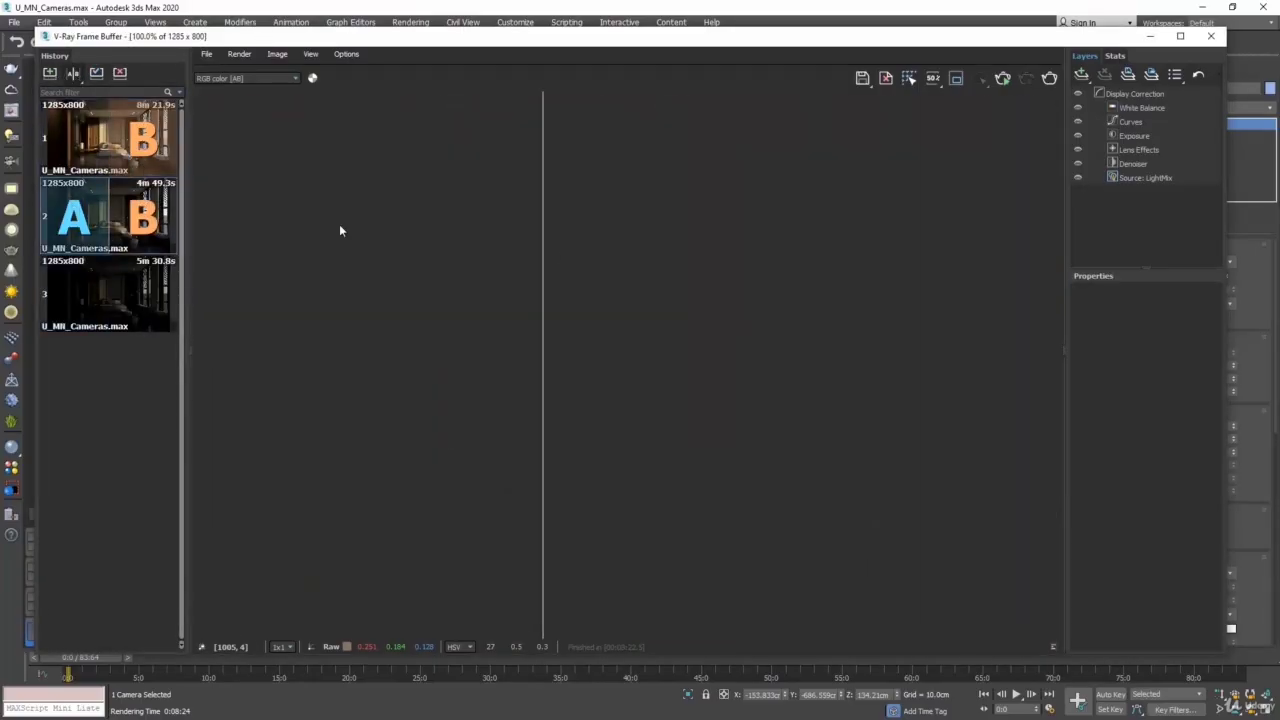
pyautogui.moveTo(541, 263); pyautogui.dragTo(214, 225)
# - Compare the two renders in the effectsResult channel, shift the split divider, and close the frame buffer
pyautogui.click(236, 78)
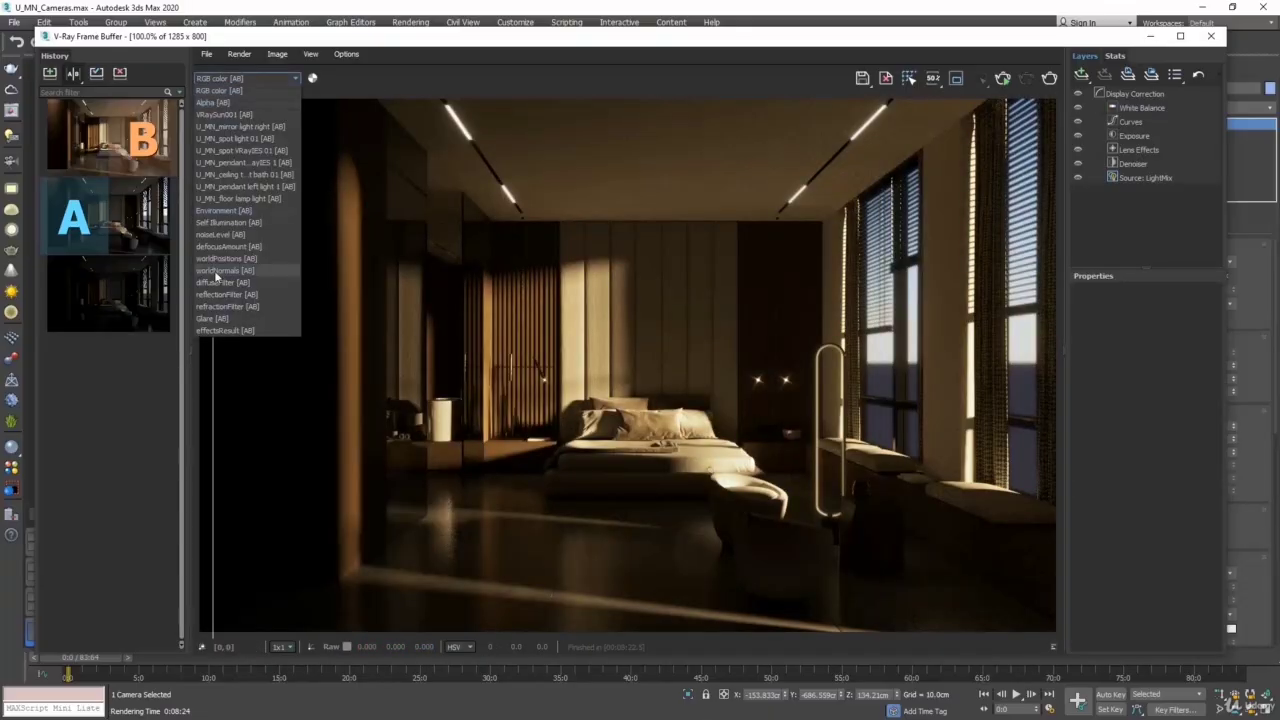
pyautogui.click(224, 330)
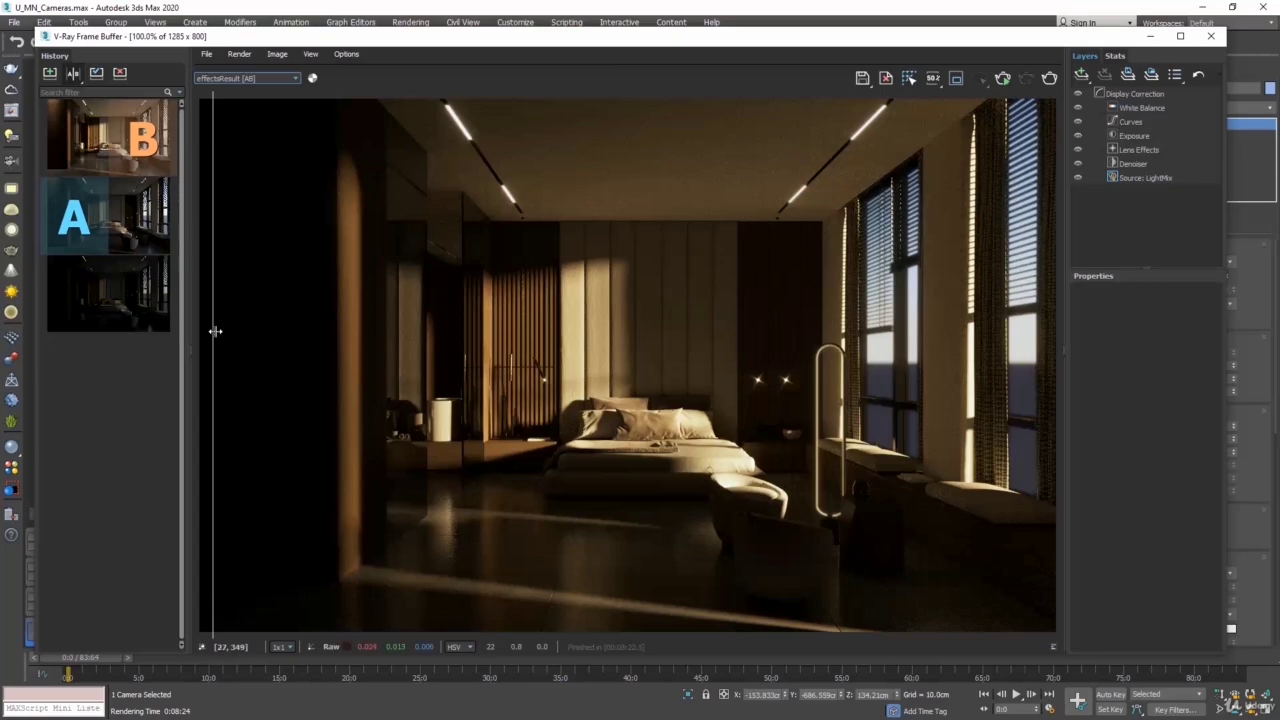
pyautogui.moveTo(209, 331); pyautogui.dragTo(240, 283)
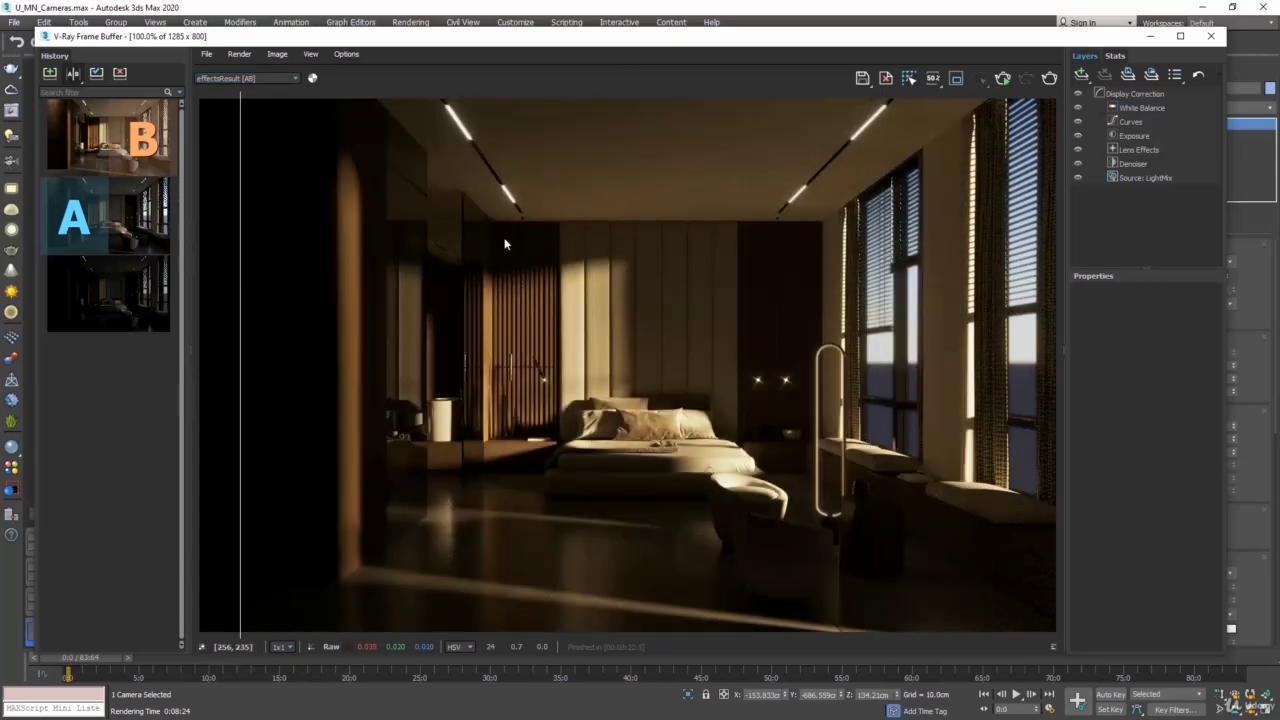
pyautogui.click(1209, 40)
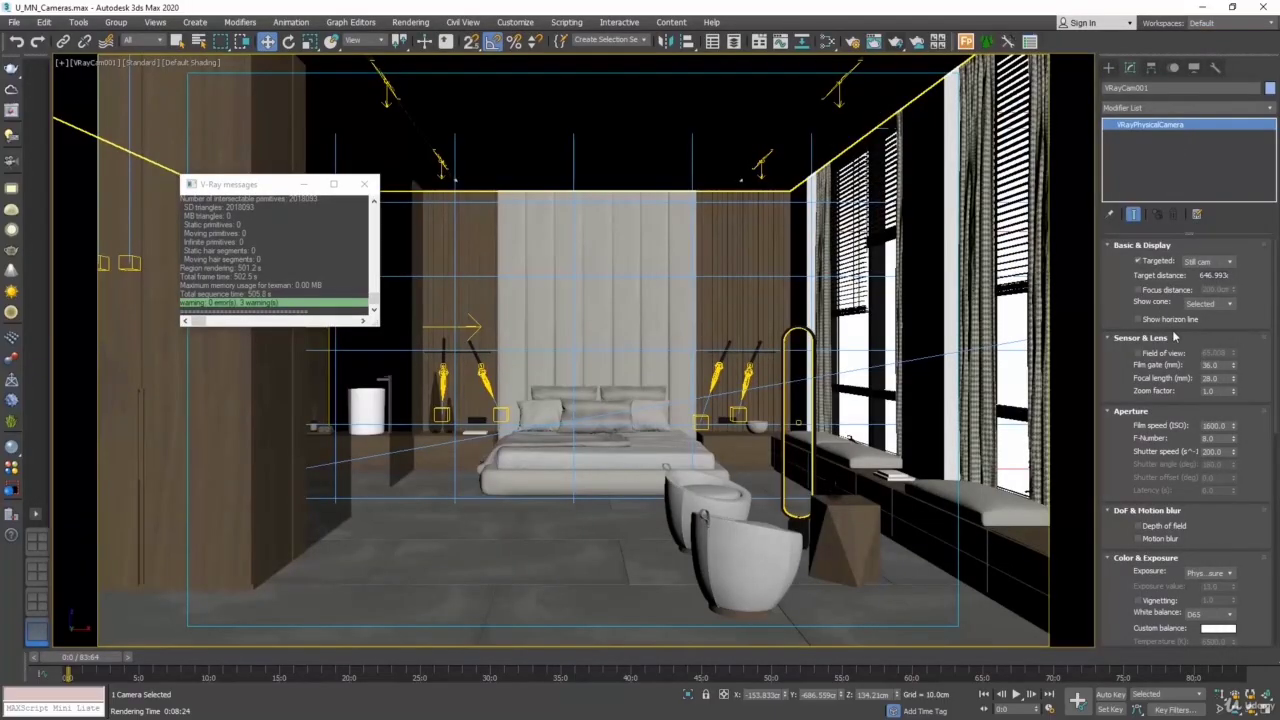
# - Set VRayCam001's film speed (ISO) to 100 and shutter speed to 60, run a test render, and close the frame buffer
pyautogui.doubleClick(1212, 425)
pyautogui.write('100')
pyautogui.doubleClick(1218, 451)
pyautogui.write('60')
pyautogui.press('Return')
pyautogui.click(895, 42)
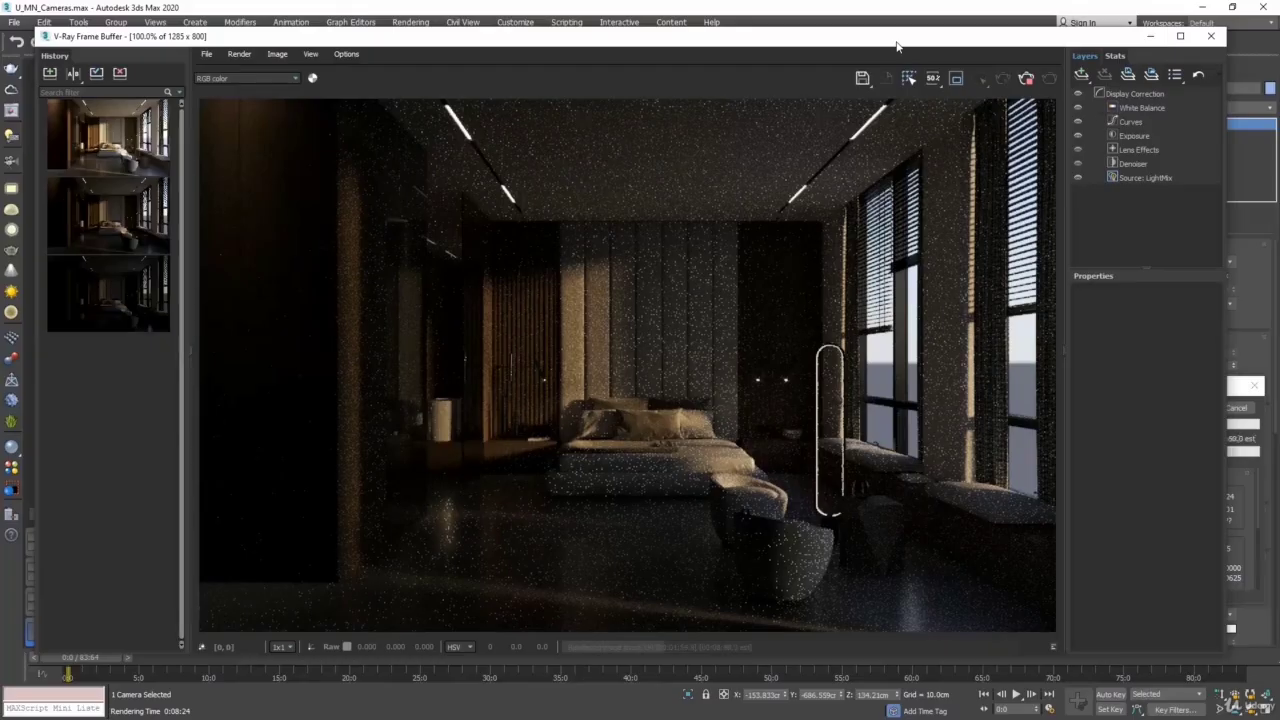
pyautogui.click(1234, 407)
pyautogui.click(1212, 36)
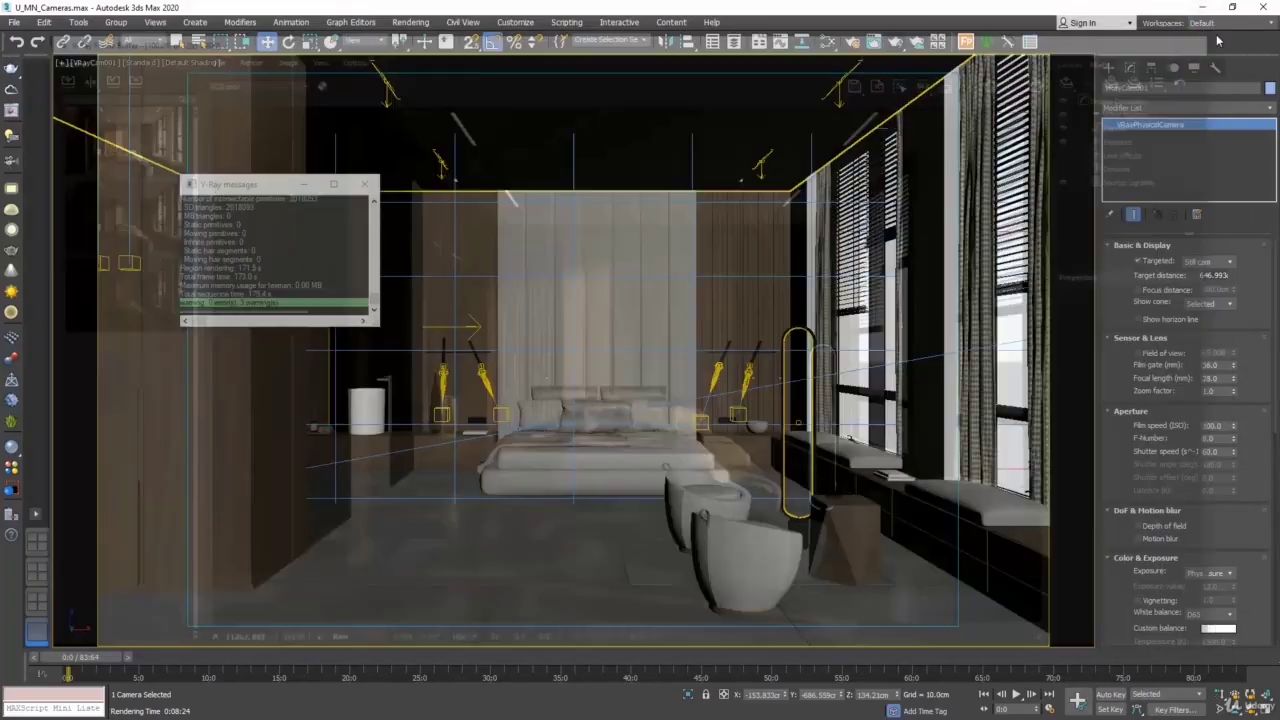
# - Set VRayCam001's shutter speed to 15, render the view, and close the frame buffer
pyautogui.doubleClick(1212, 451)
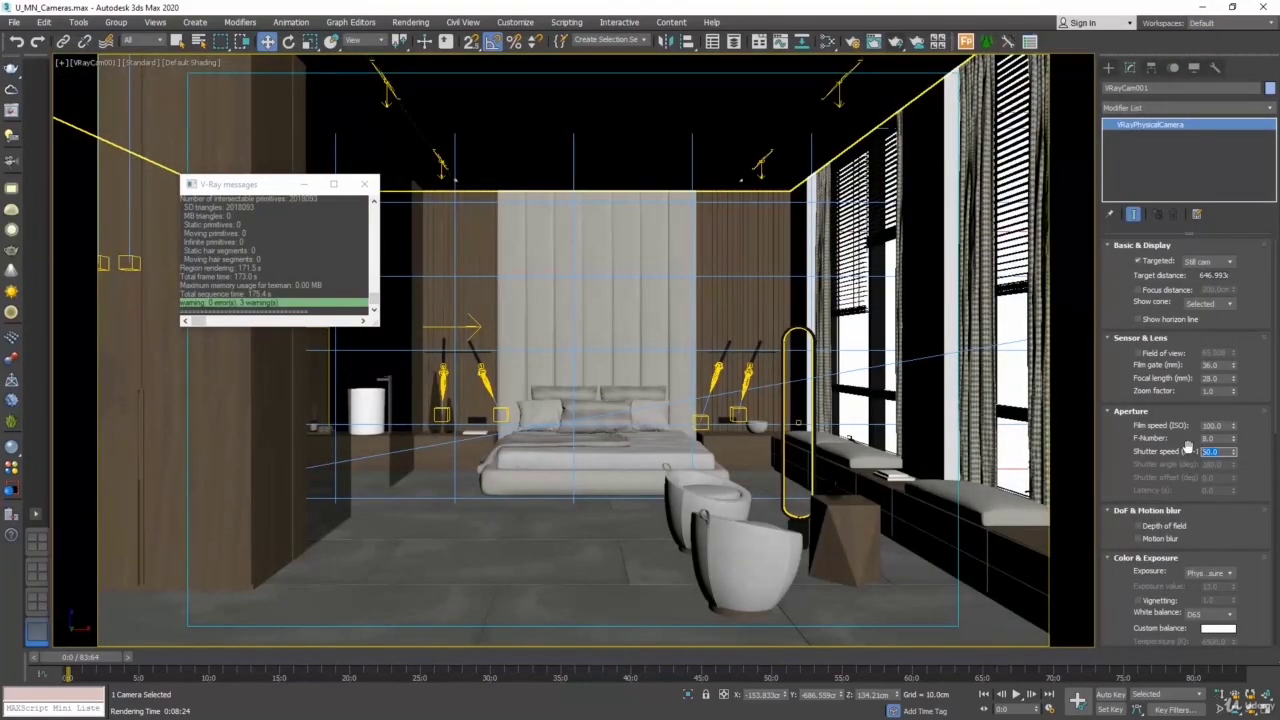
pyautogui.write('15')
pyautogui.press('Return')
pyautogui.click(900, 42)
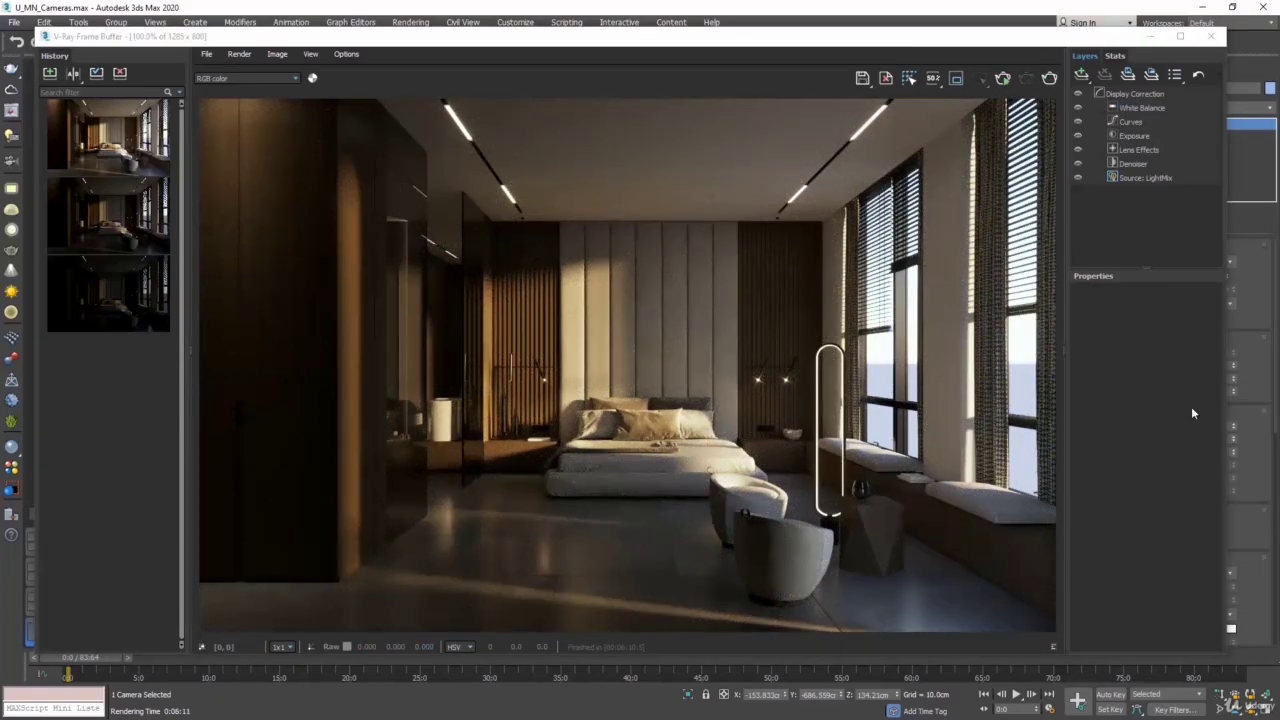
pyautogui.click(1211, 36)
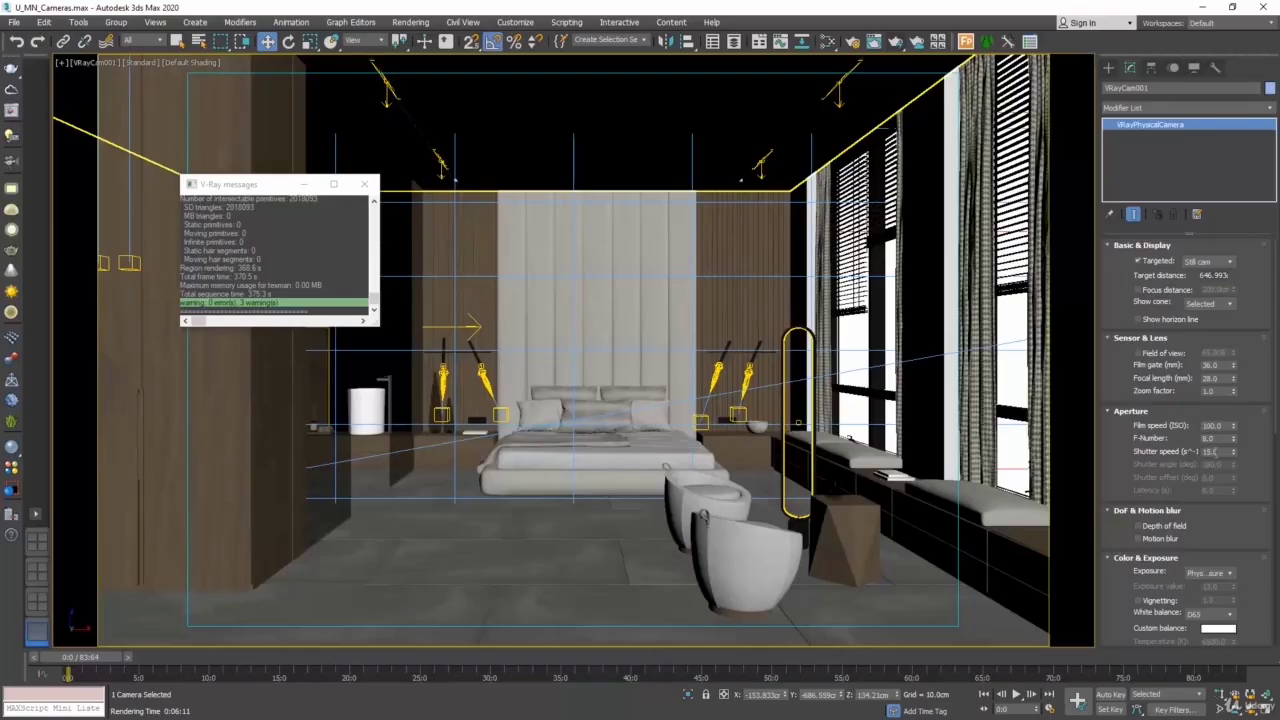
# - Set VRayCam001's shutter speed to 200 and F-number to 4, and render the view
pyautogui.doubleClick(1213, 451)
pyautogui.write('200')
pyautogui.click(1212, 438)
pyautogui.write('4')
pyautogui.press('Return')
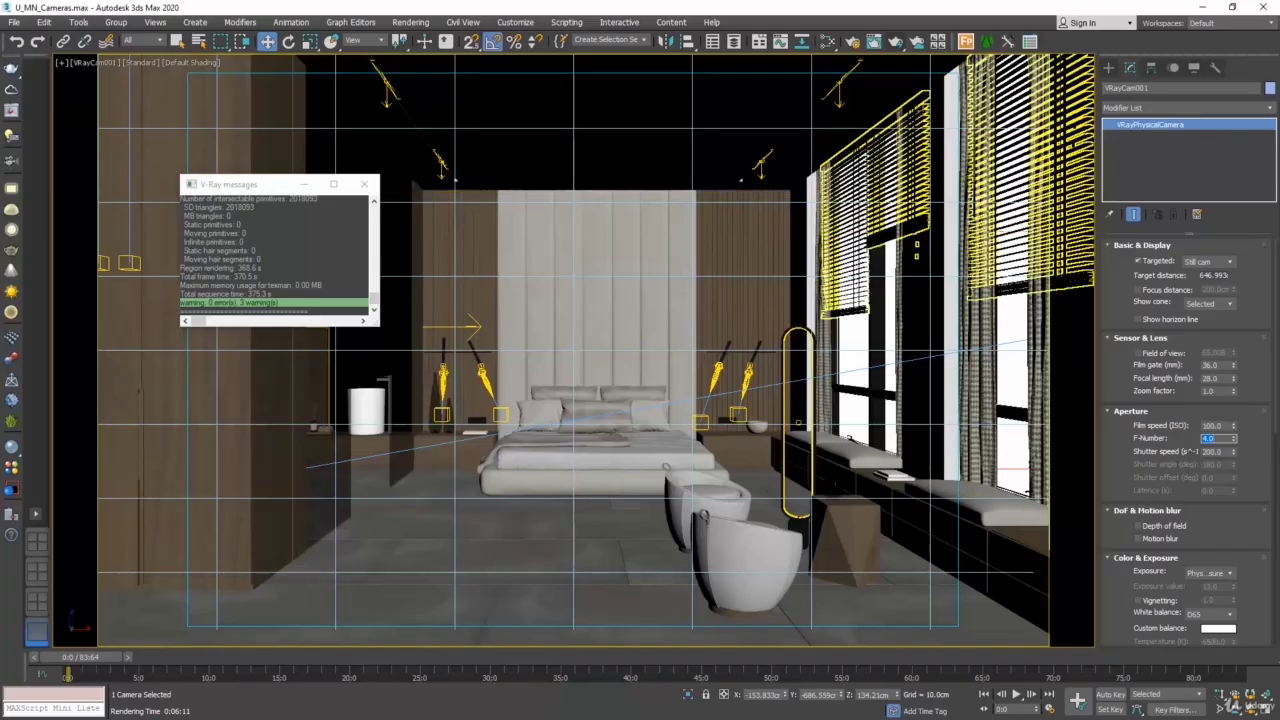
pyautogui.click(895, 41)
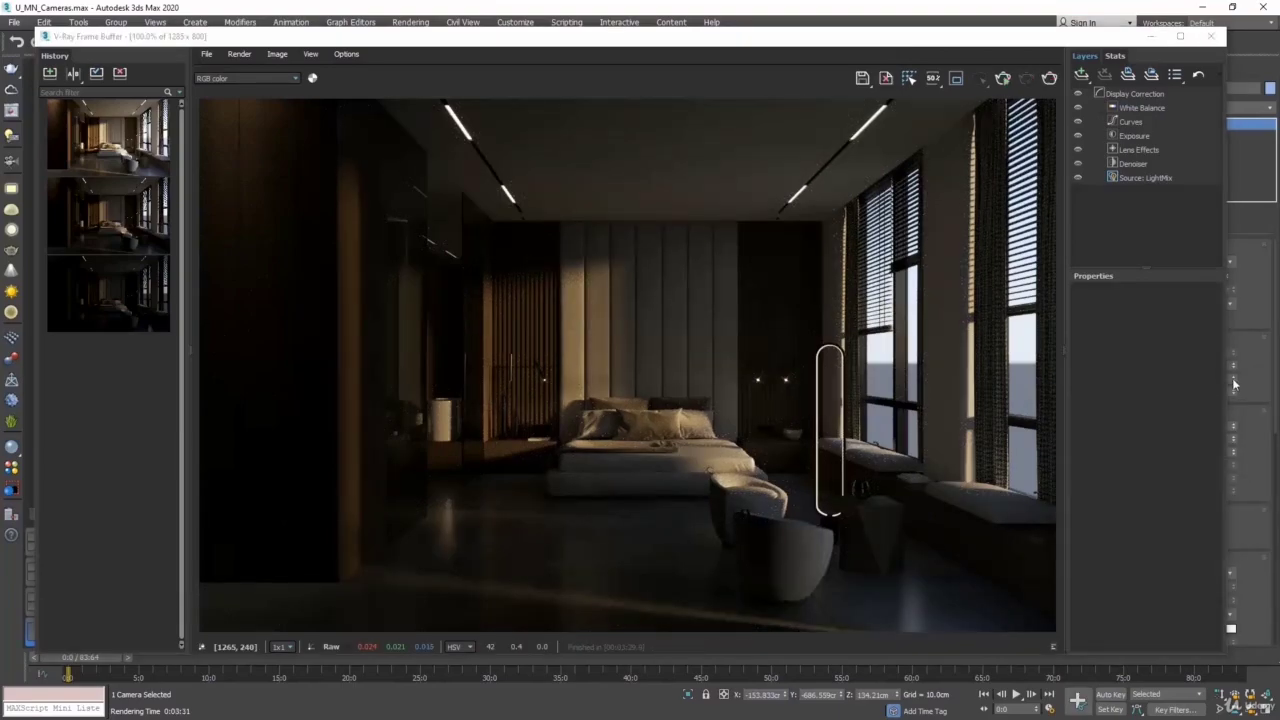
# - Set VRayCam001's F-number to 2.8, run a test render, and close the frame buffer and the V-Ray messages window
pyautogui.moveTo(1072, 42); pyautogui.dragTo(998, 46)
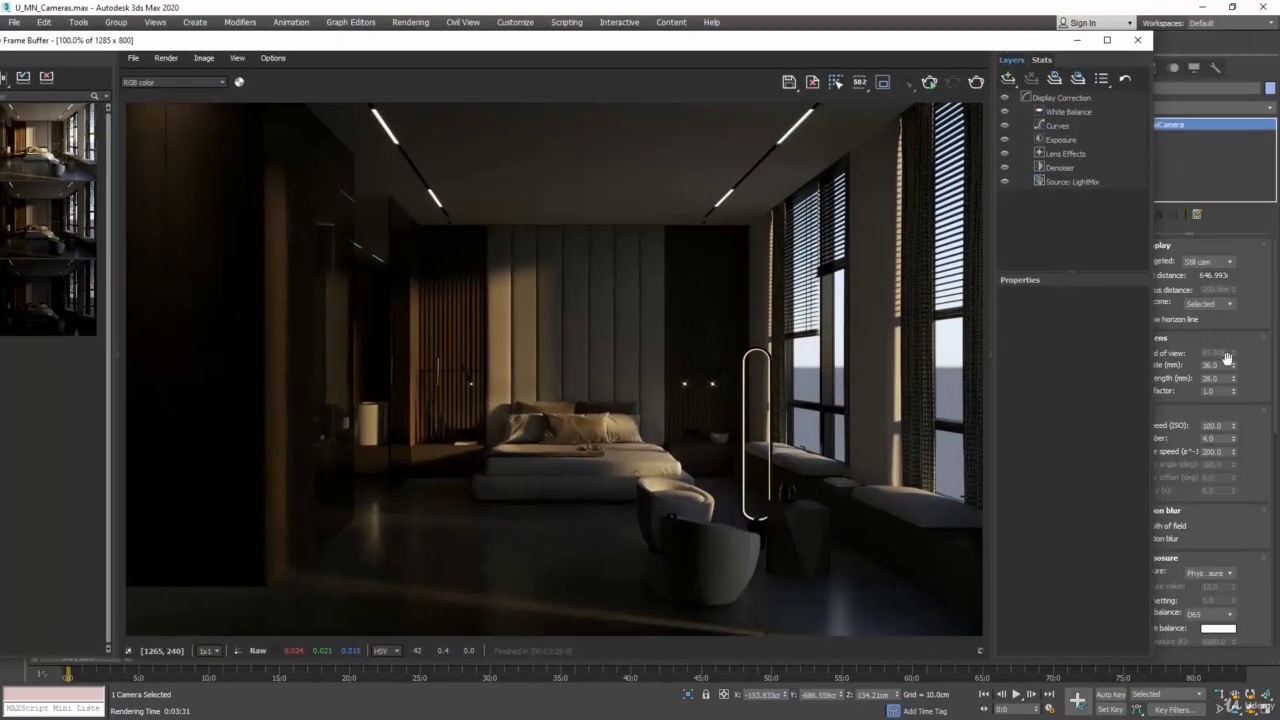
pyautogui.click(1216, 438)
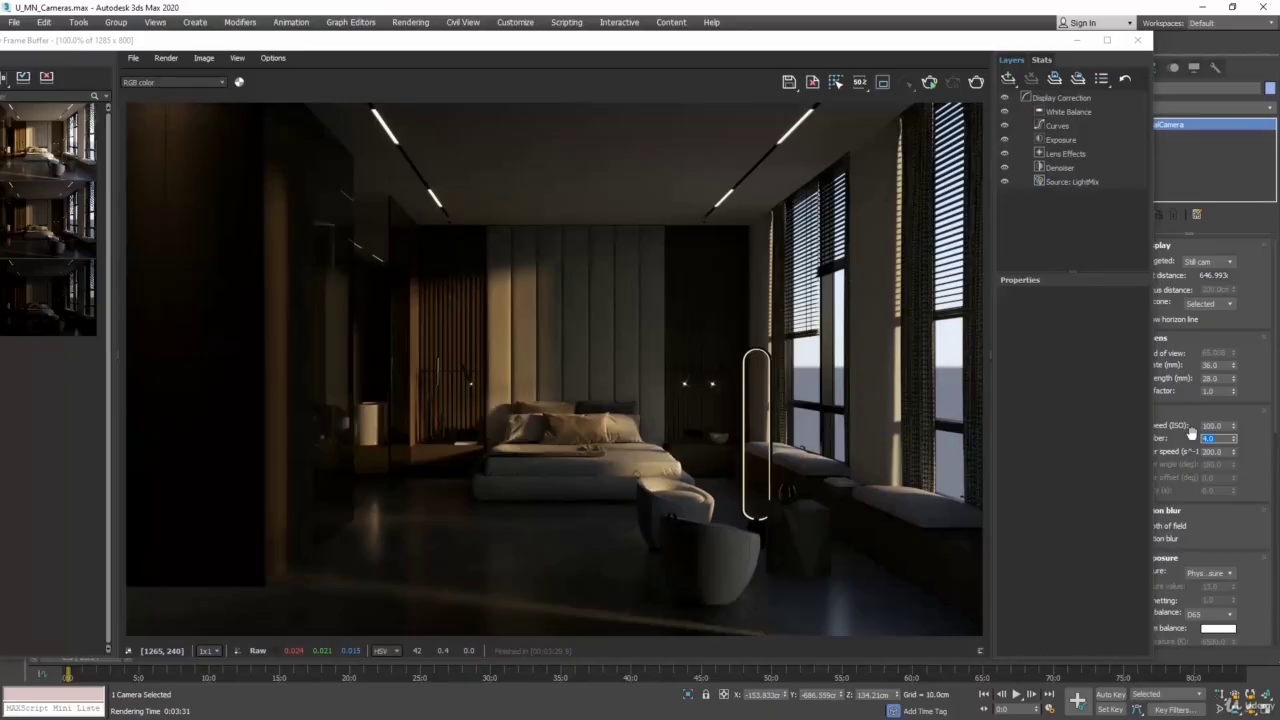
pyautogui.write('2.8')
pyautogui.click(975, 81)
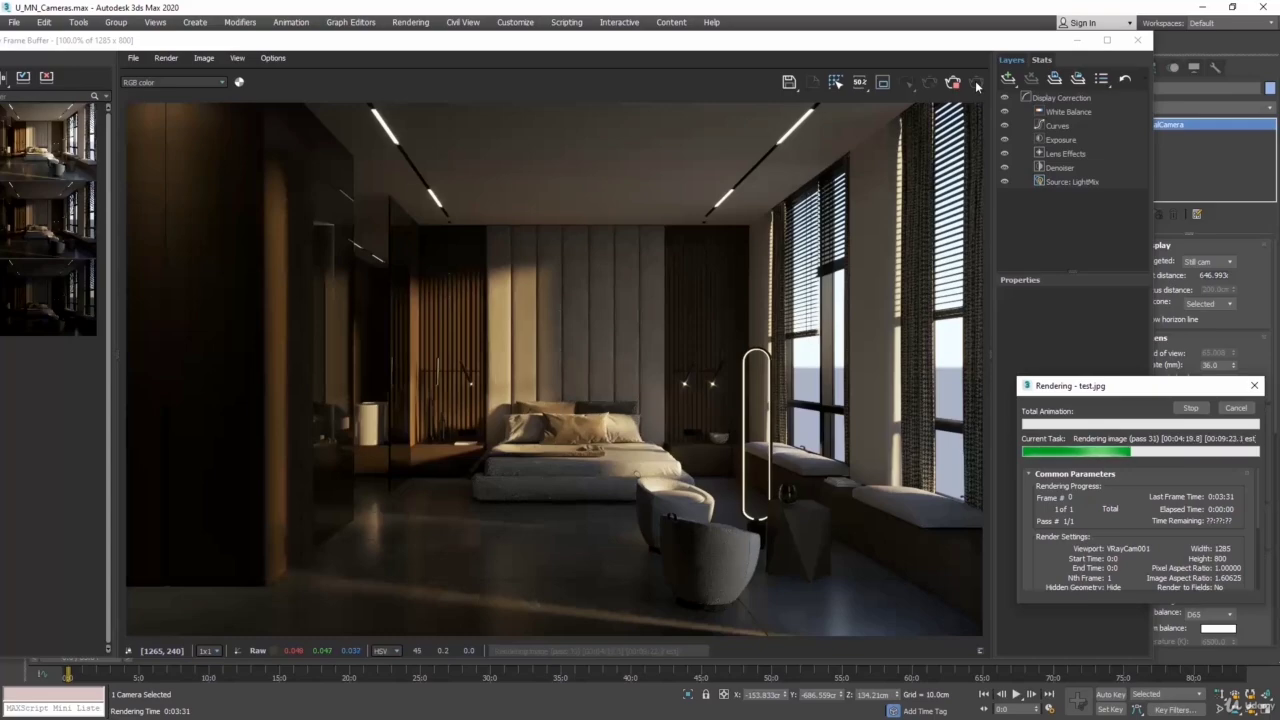
pyautogui.click(1191, 410)
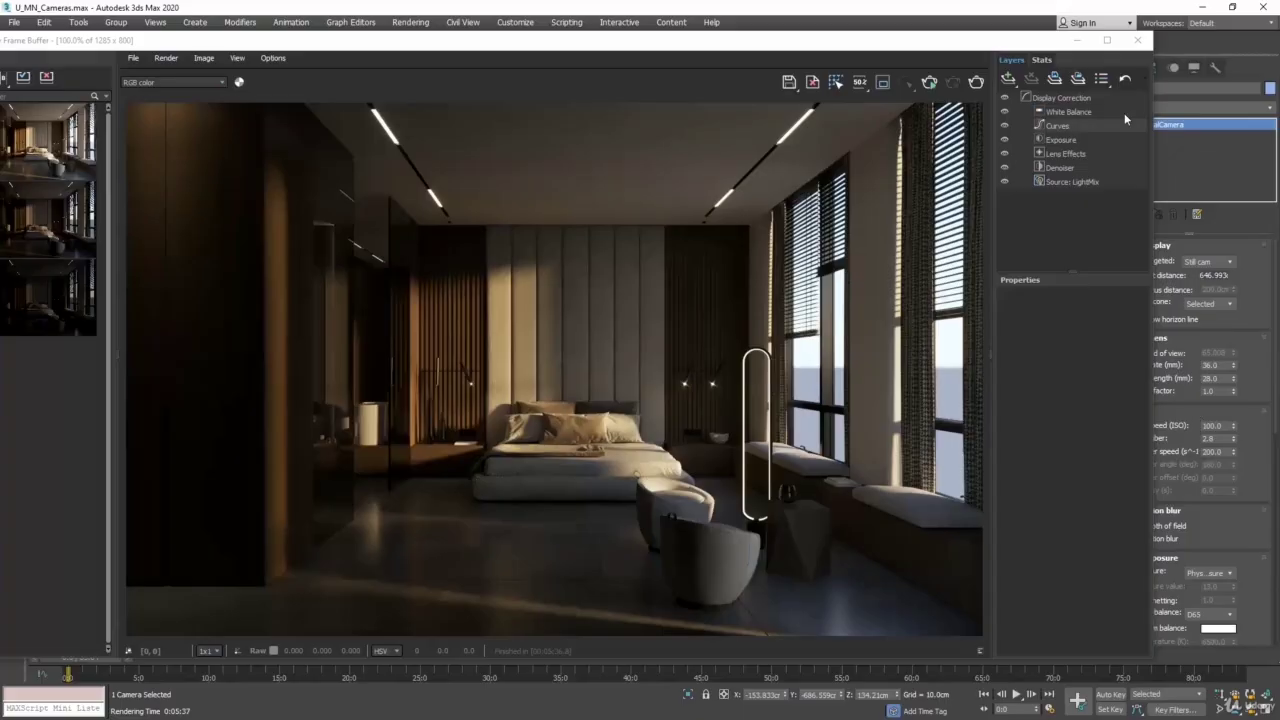
pyautogui.click(1136, 41)
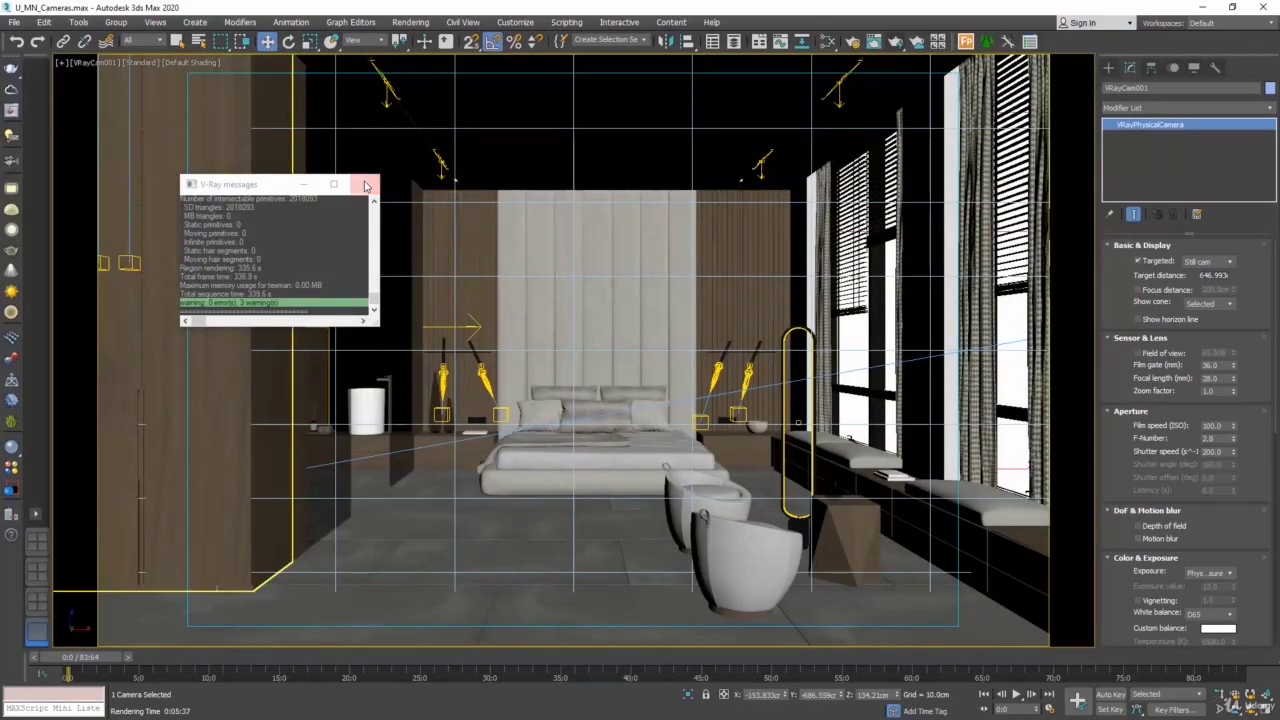
pyautogui.click(365, 185)
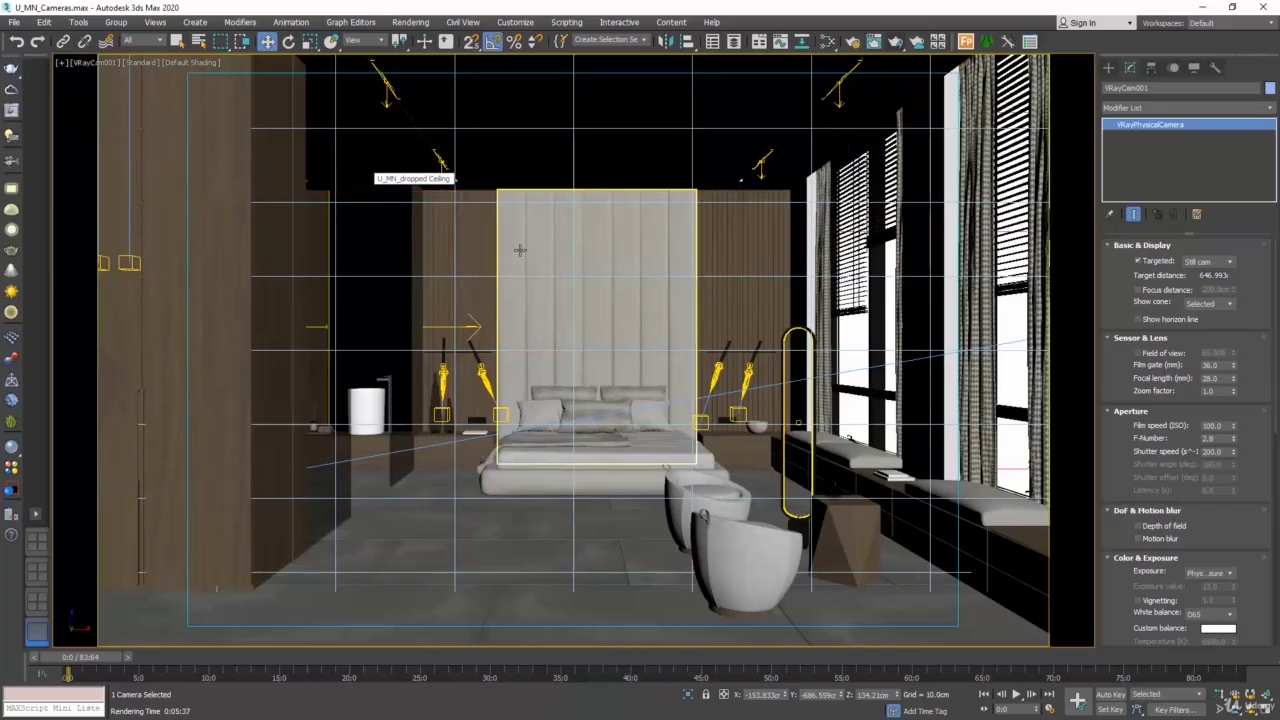
# - In the four-viewport layout's Top view, create a V-Ray physical camera behind the armchairs, aimed about 294 cm toward the bed
pyautogui.click(1267, 709)
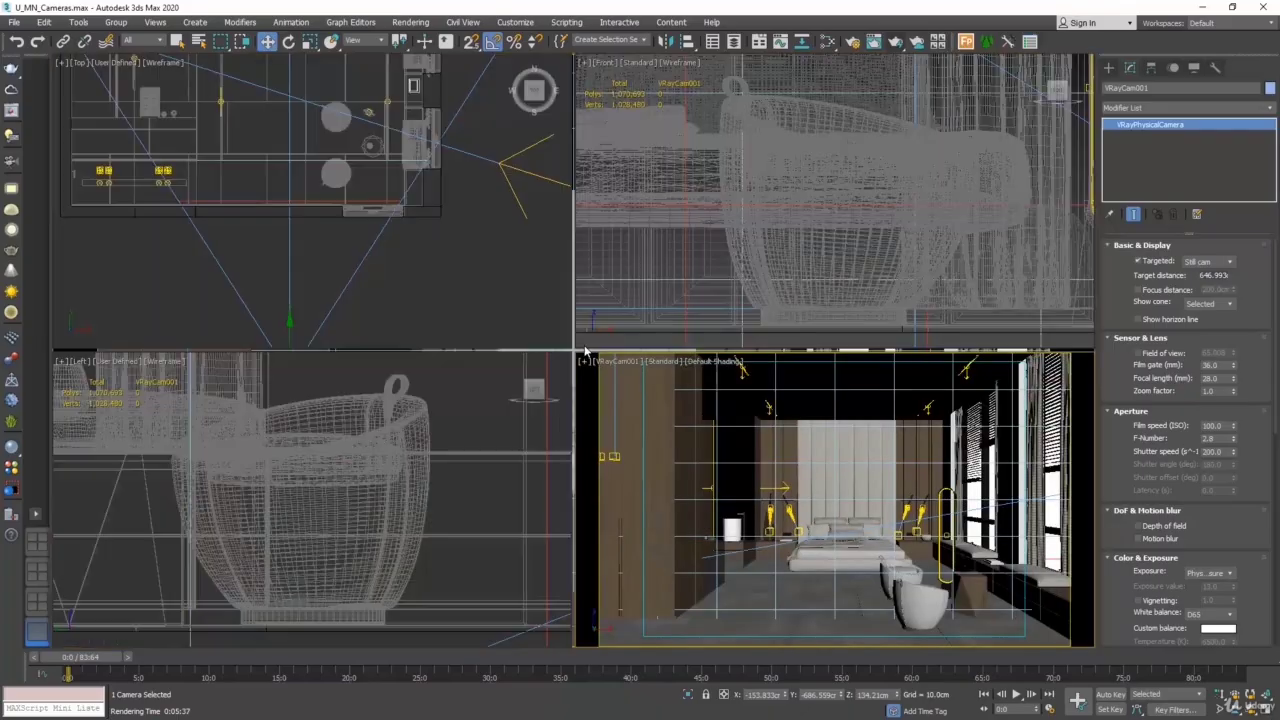
pyautogui.click(490, 268)
pyautogui.moveTo(369, 182); pyautogui.dragTo(328, 280, button='middle')
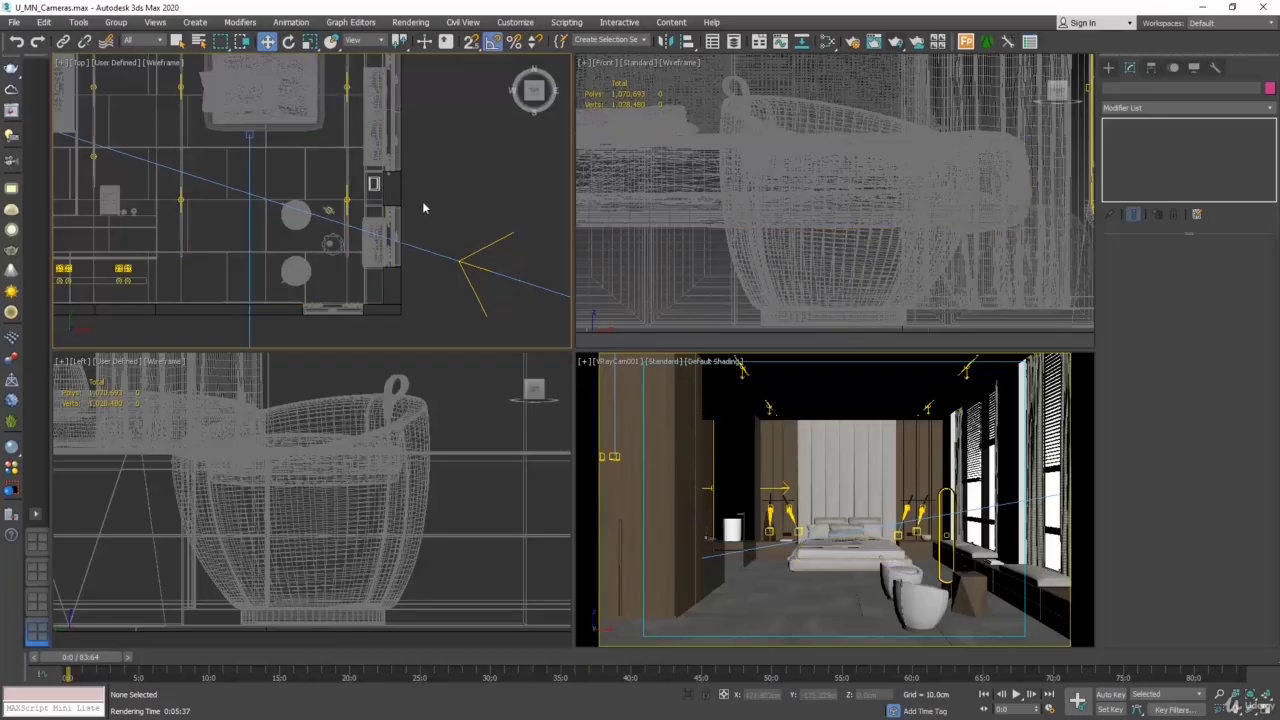
pyautogui.click(1108, 67)
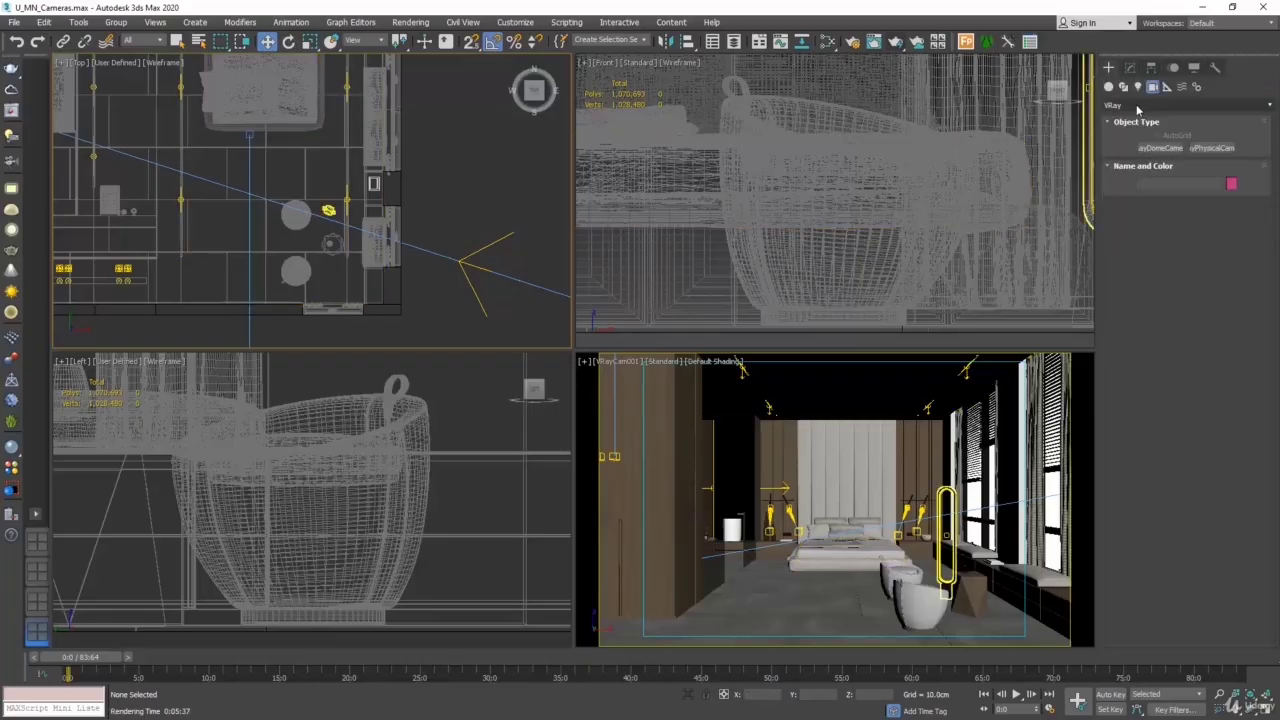
pyautogui.click(1218, 148)
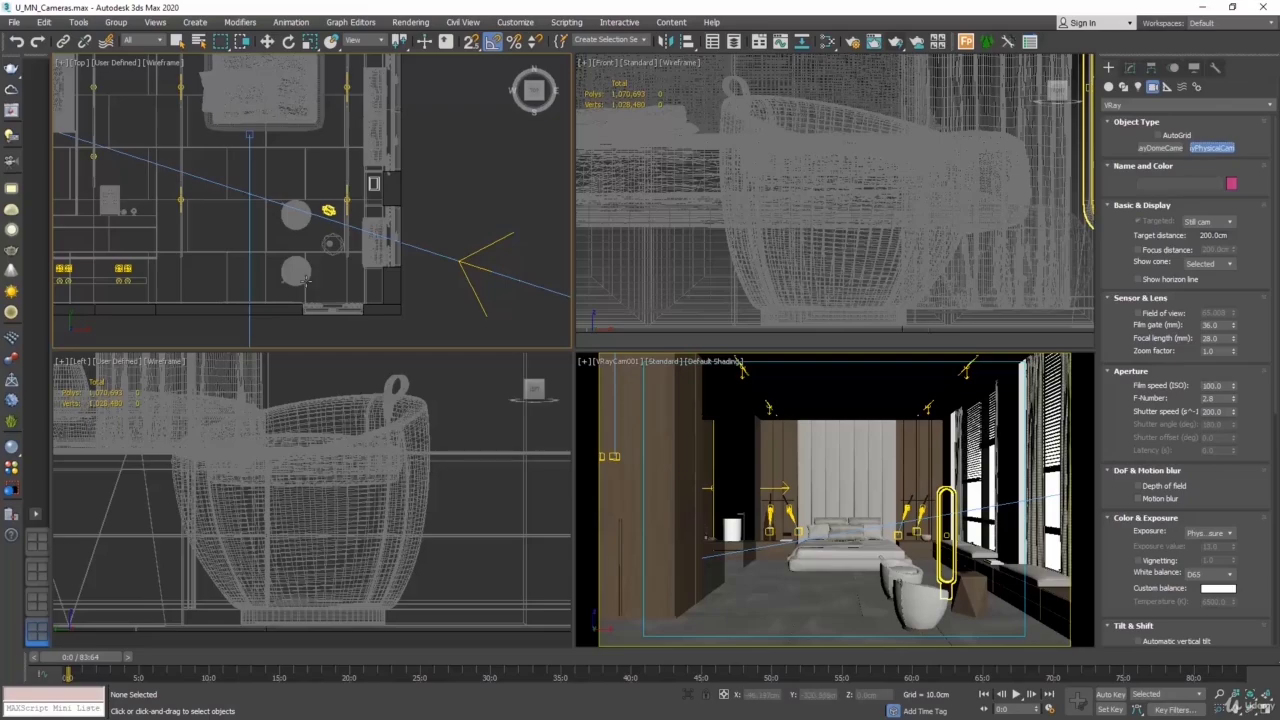
pyautogui.moveTo(343, 291); pyautogui.dragTo(298, 147)
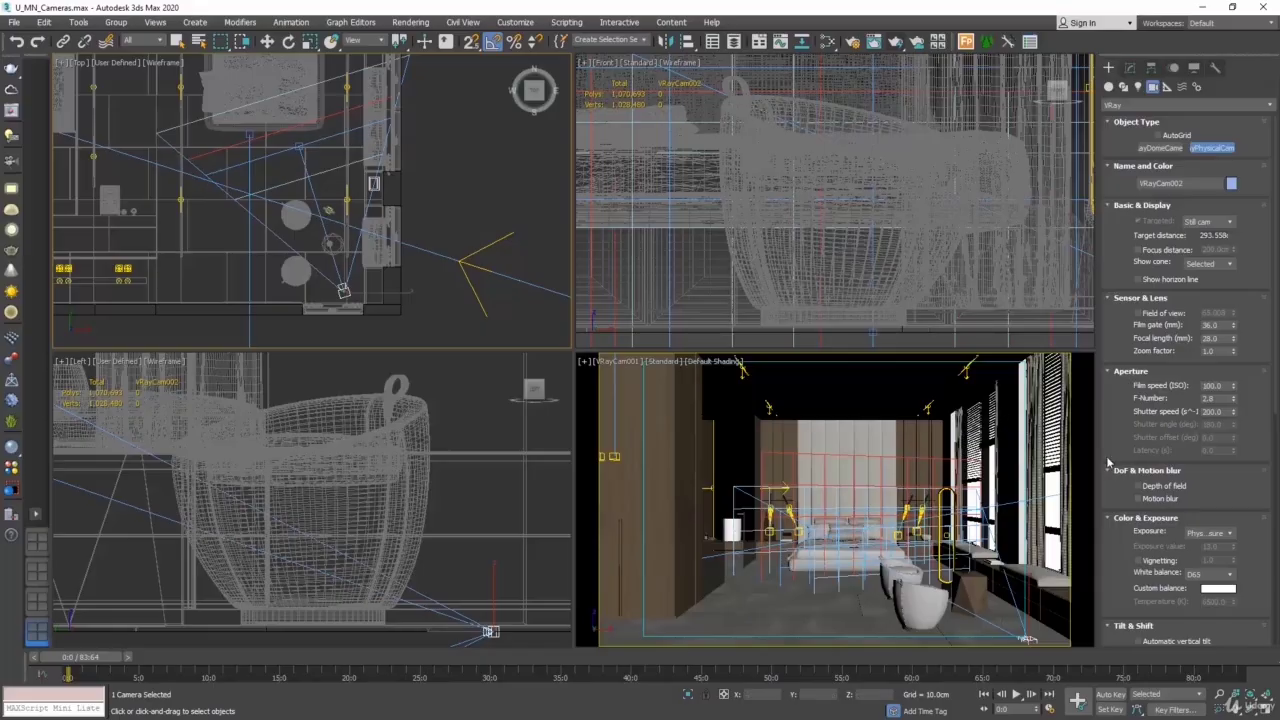
# - Turn off clipping for the new VRayCam002 and finish creating the camera
pyautogui.moveTo(1258, 582); pyautogui.dragTo(1272, 120)
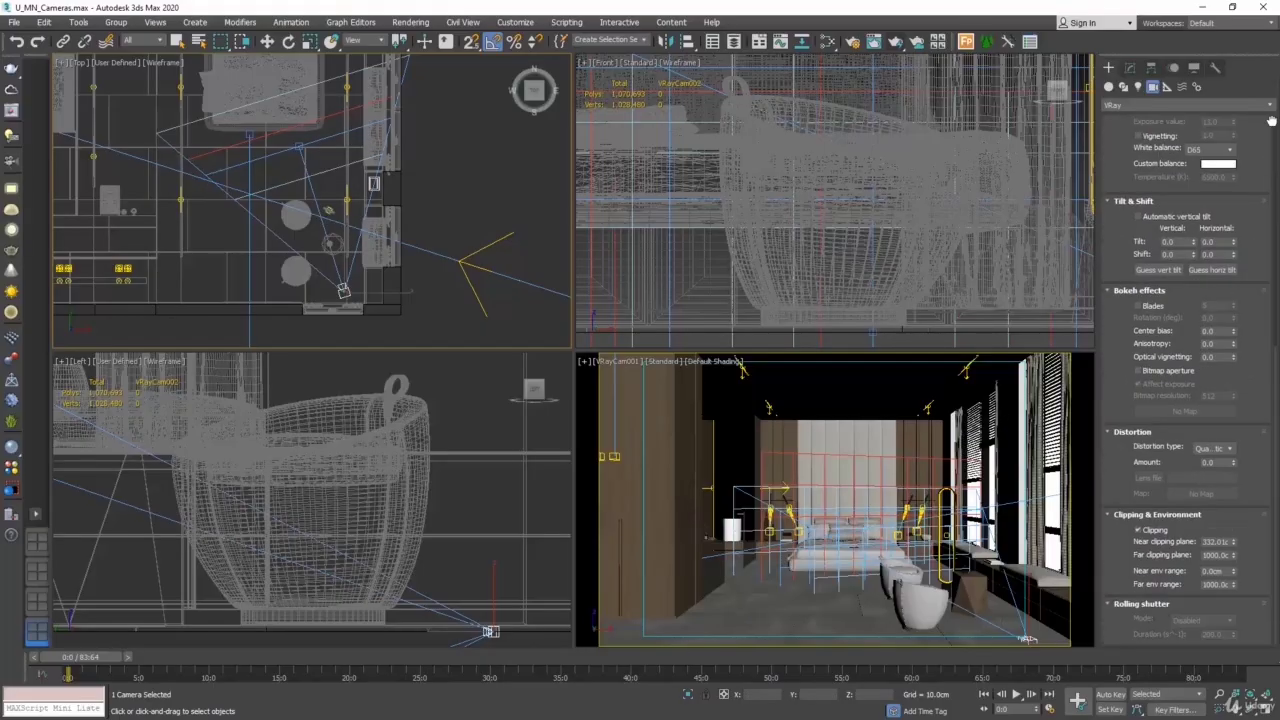
pyautogui.click(1143, 531)
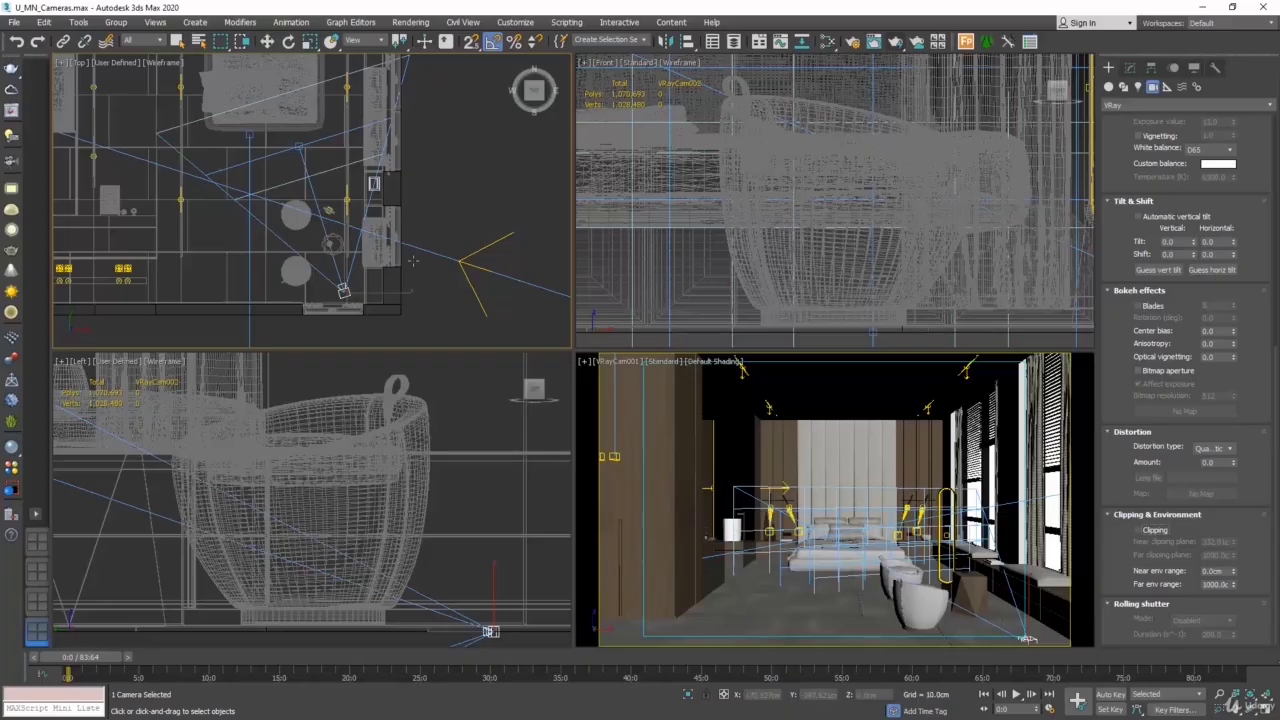
pyautogui.click(267, 41)
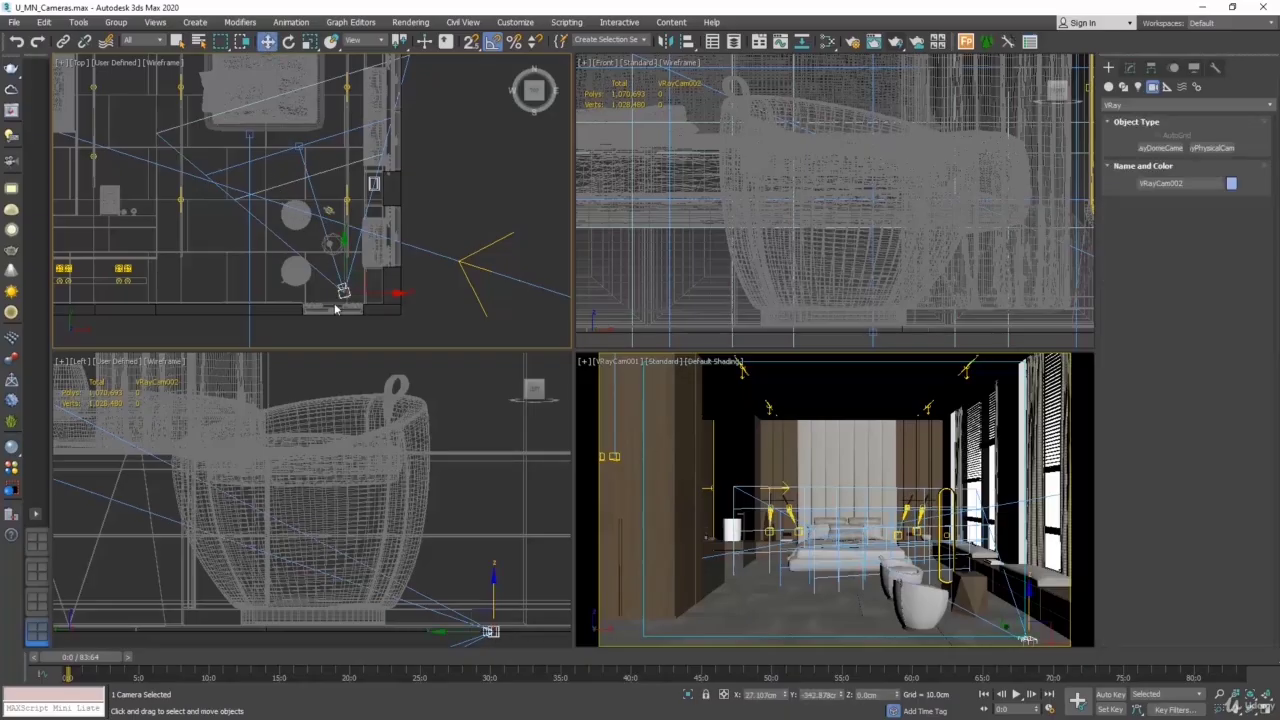
# - Switch the VRayCam001 viewport to the VRayCam002 camera view
pyautogui.click(680, 426)
pyautogui.click(617, 367)
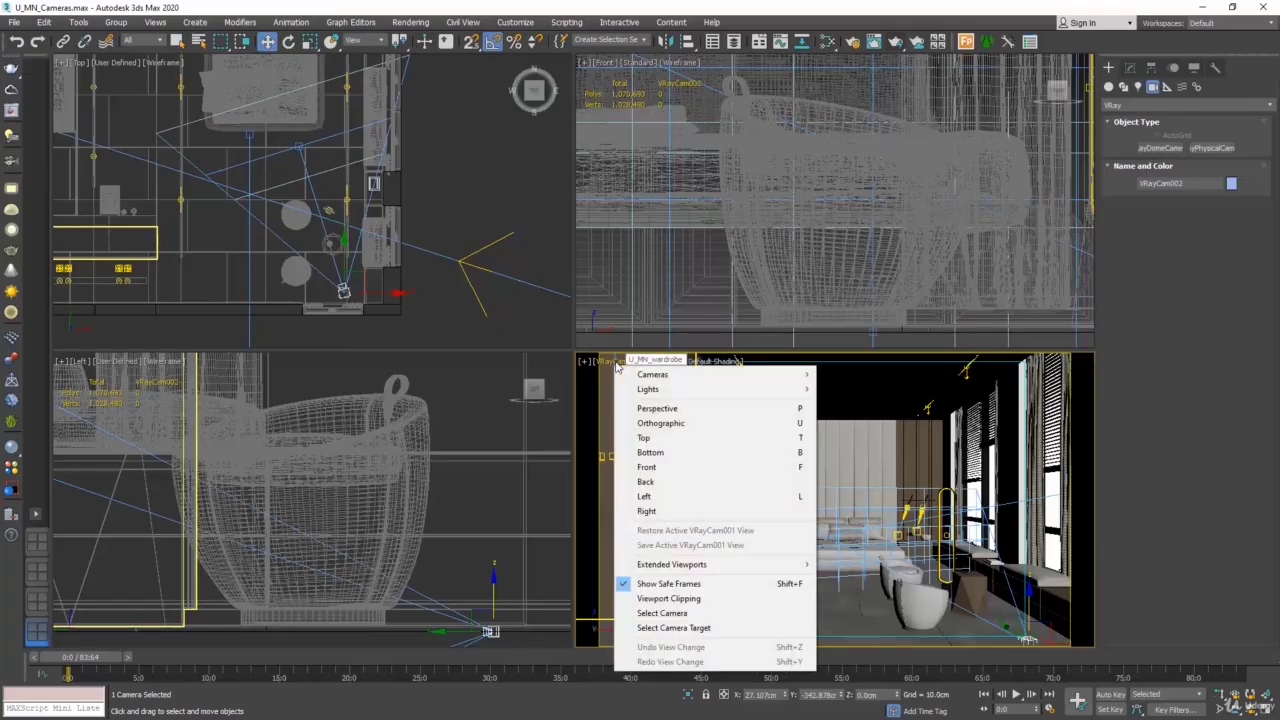
pyautogui.click(677, 366)
pyautogui.click(629, 365)
pyautogui.moveTo(665, 374)
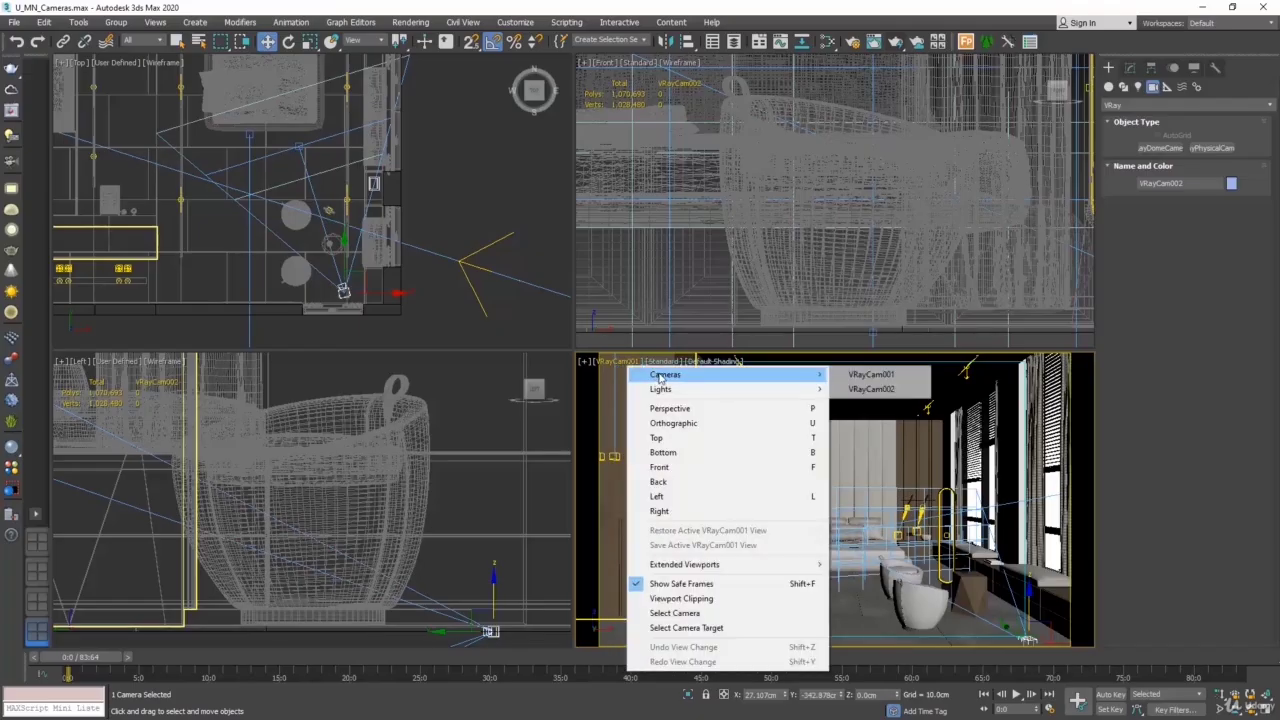
pyautogui.click(872, 392)
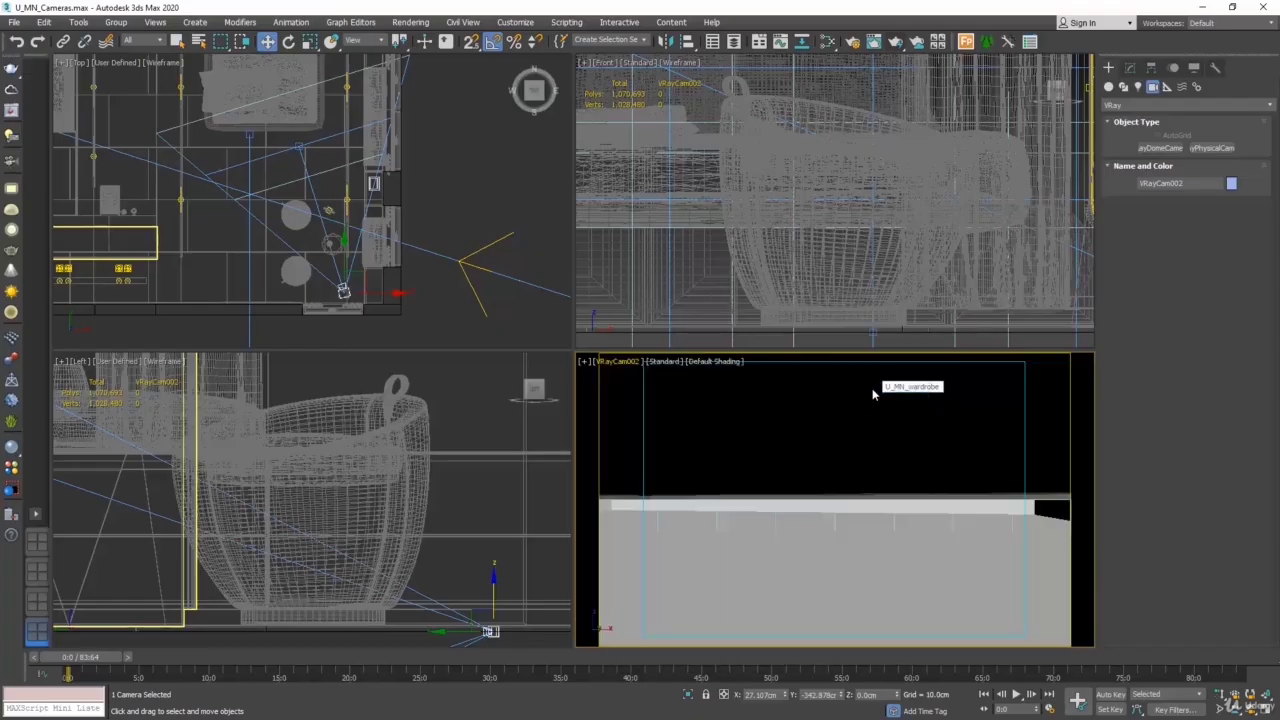
# - Raise VRayCam002 together with its target to a height of about 63 cm, and select the camera alone
pyautogui.click(313, 195)
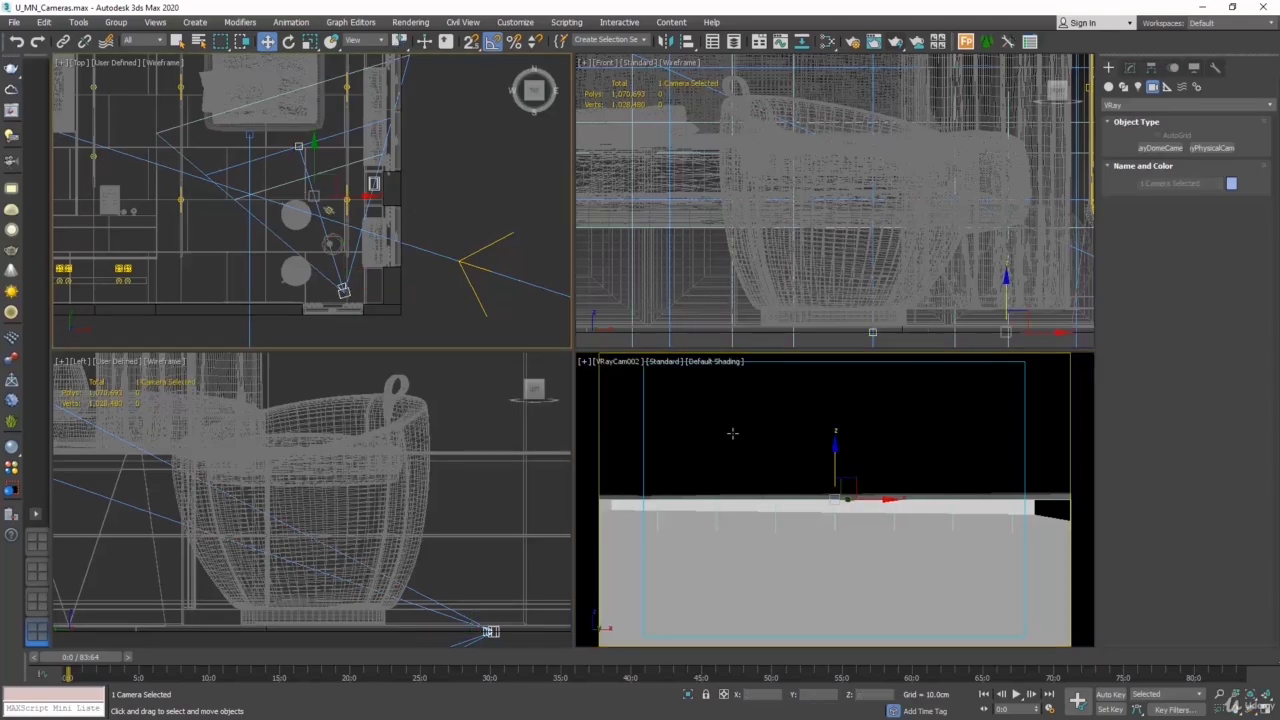
pyautogui.moveTo(835, 468); pyautogui.dragTo(838, 348)
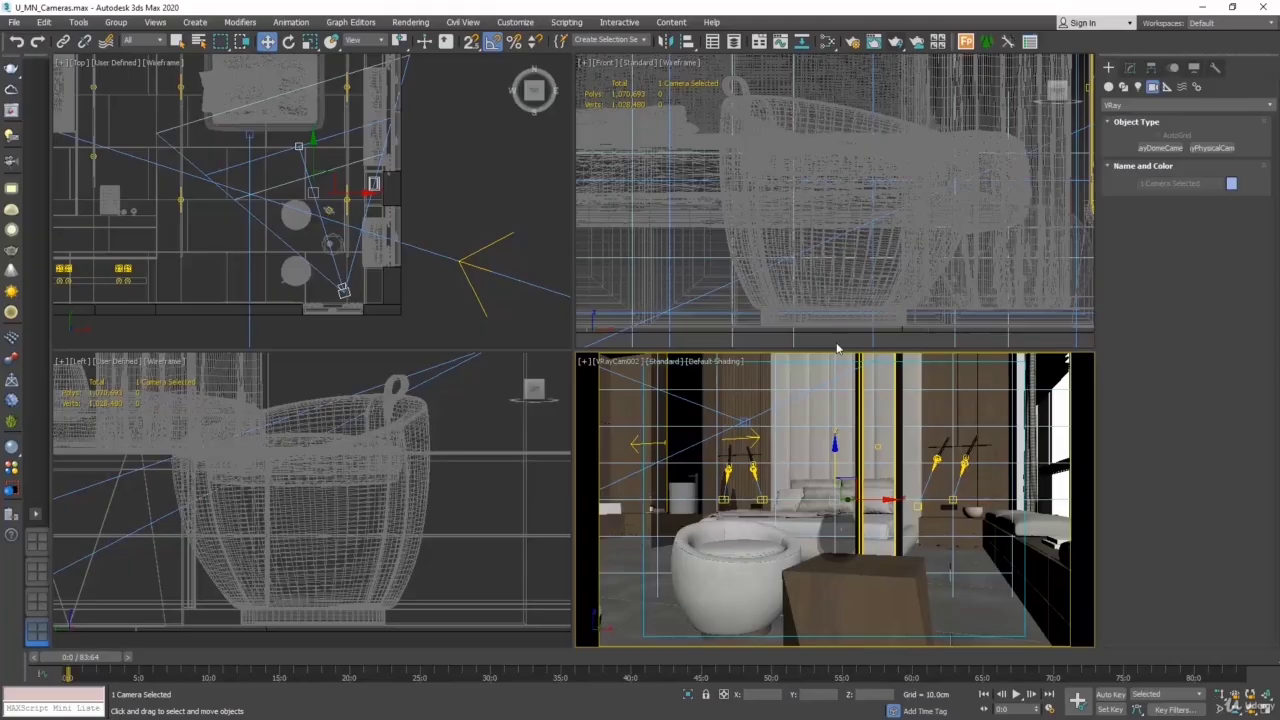
pyautogui.click(486, 211)
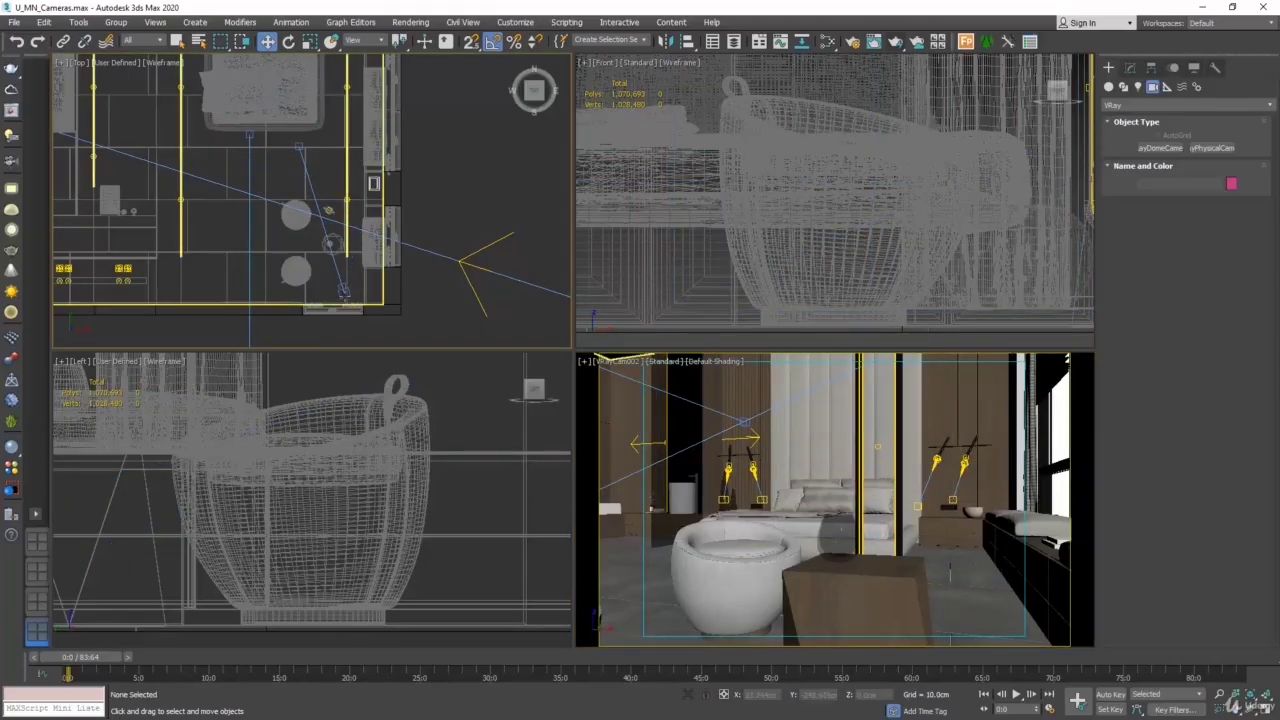
pyautogui.click(338, 290)
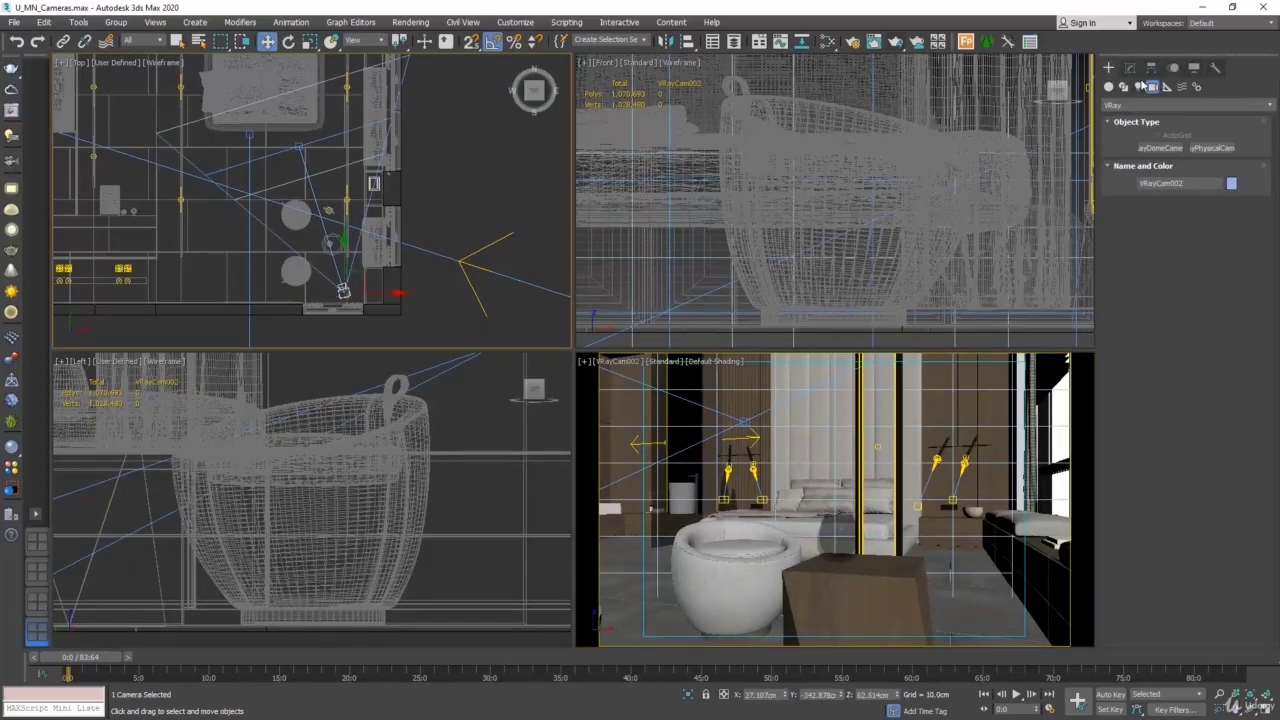
# - Enable depth of field on VRayCam002 and shift the floor lamp about 32 cm along X toward the window wall
pyautogui.click(1131, 68)
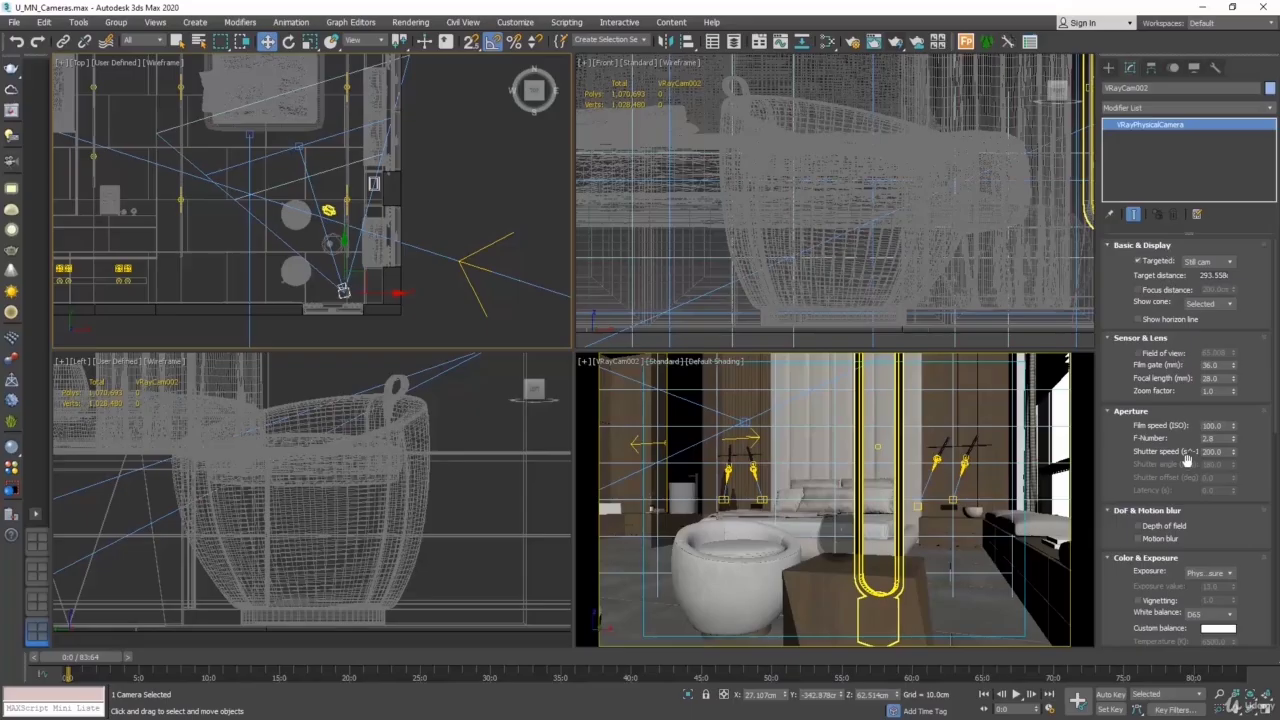
pyautogui.click(1138, 526)
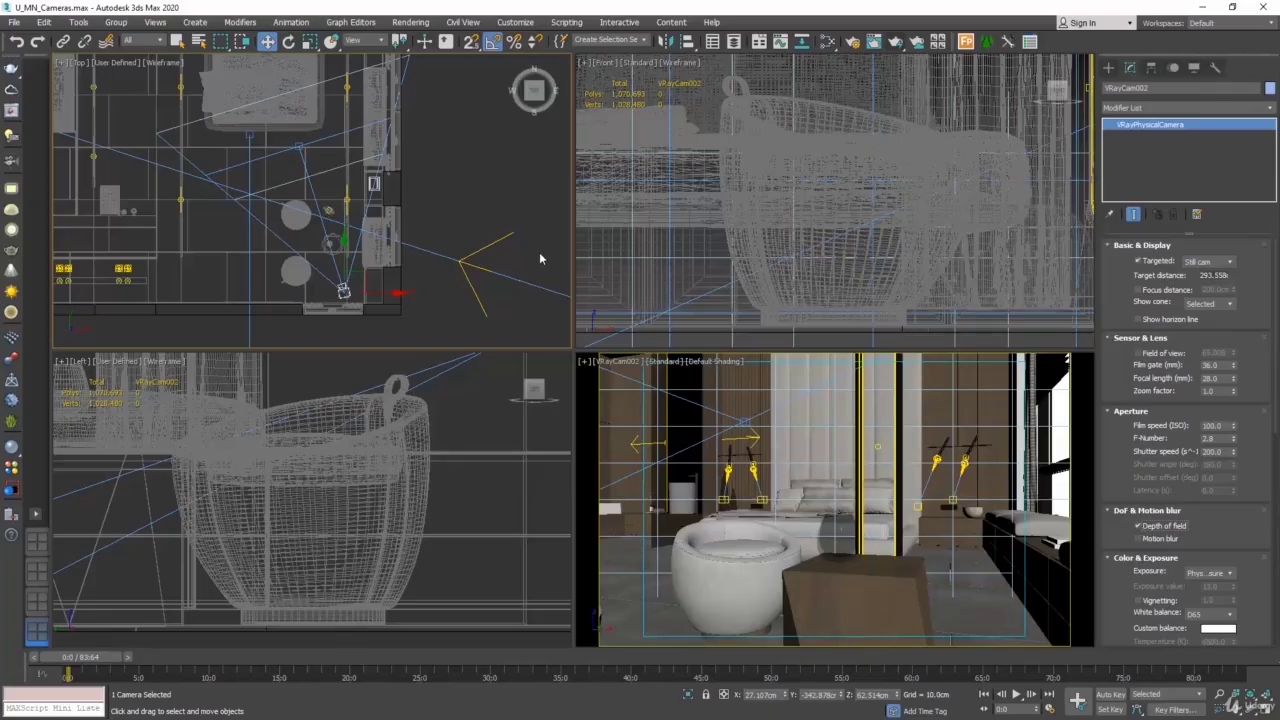
pyautogui.click(350, 222)
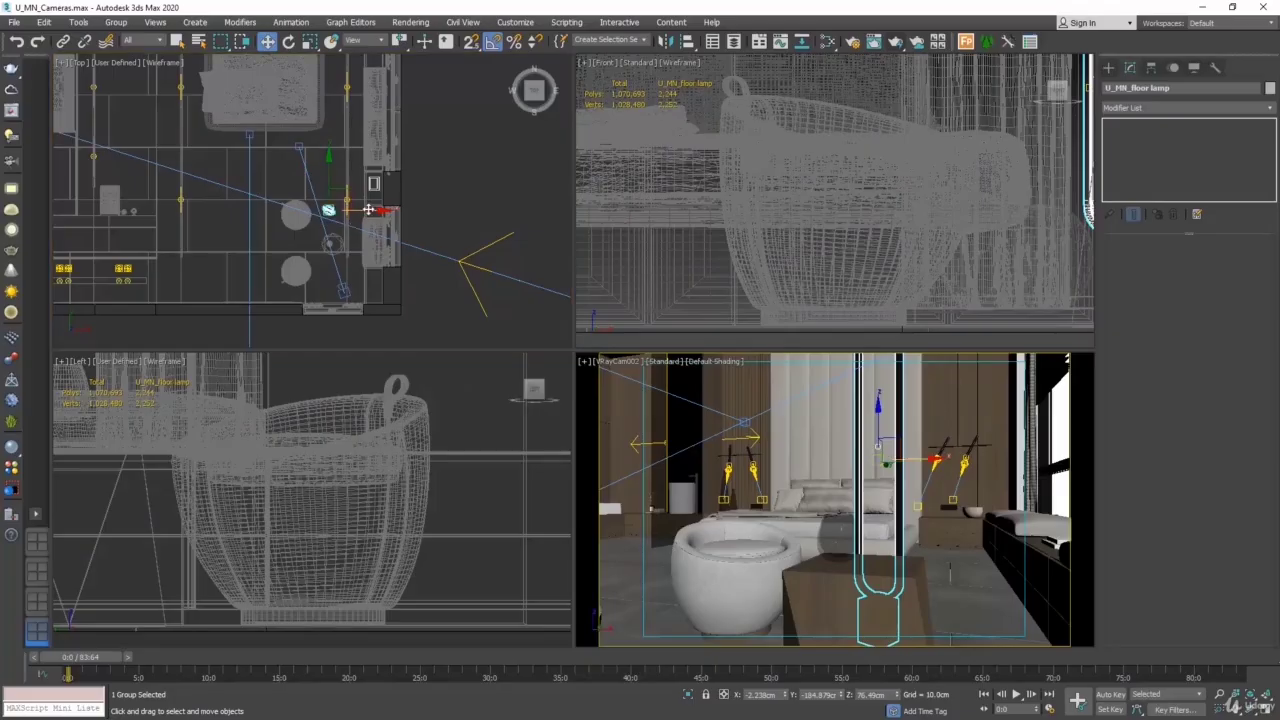
pyautogui.moveTo(370, 210); pyautogui.dragTo(385, 209)
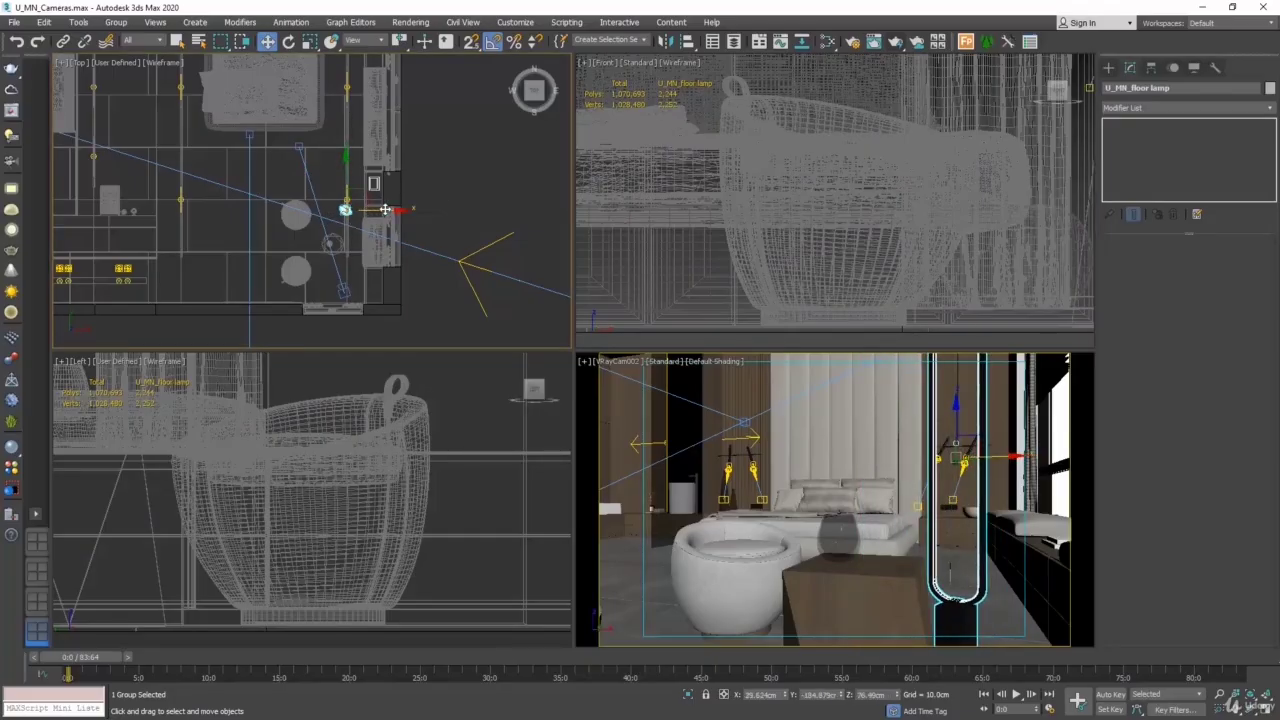
# - Move the VRayCam002 target onto the bed, about 441 cm from the camera, and reselect the camera
pyautogui.click(342, 291)
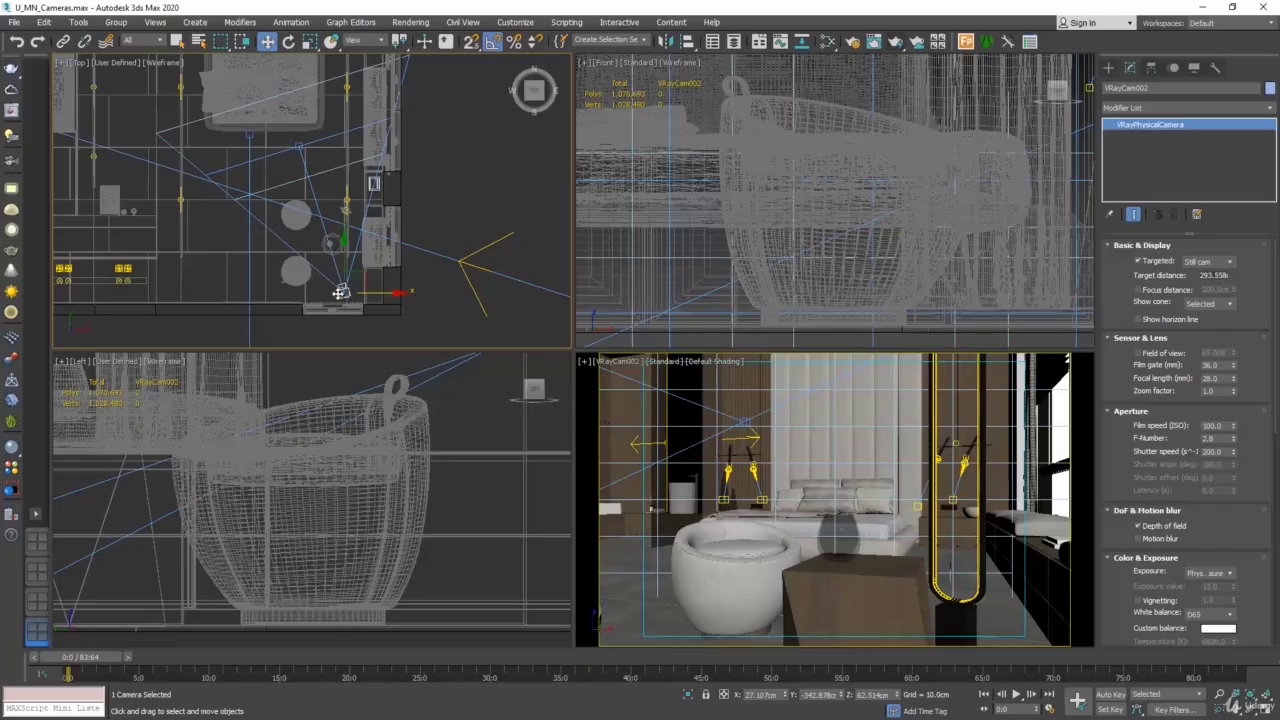
pyautogui.click(298, 146)
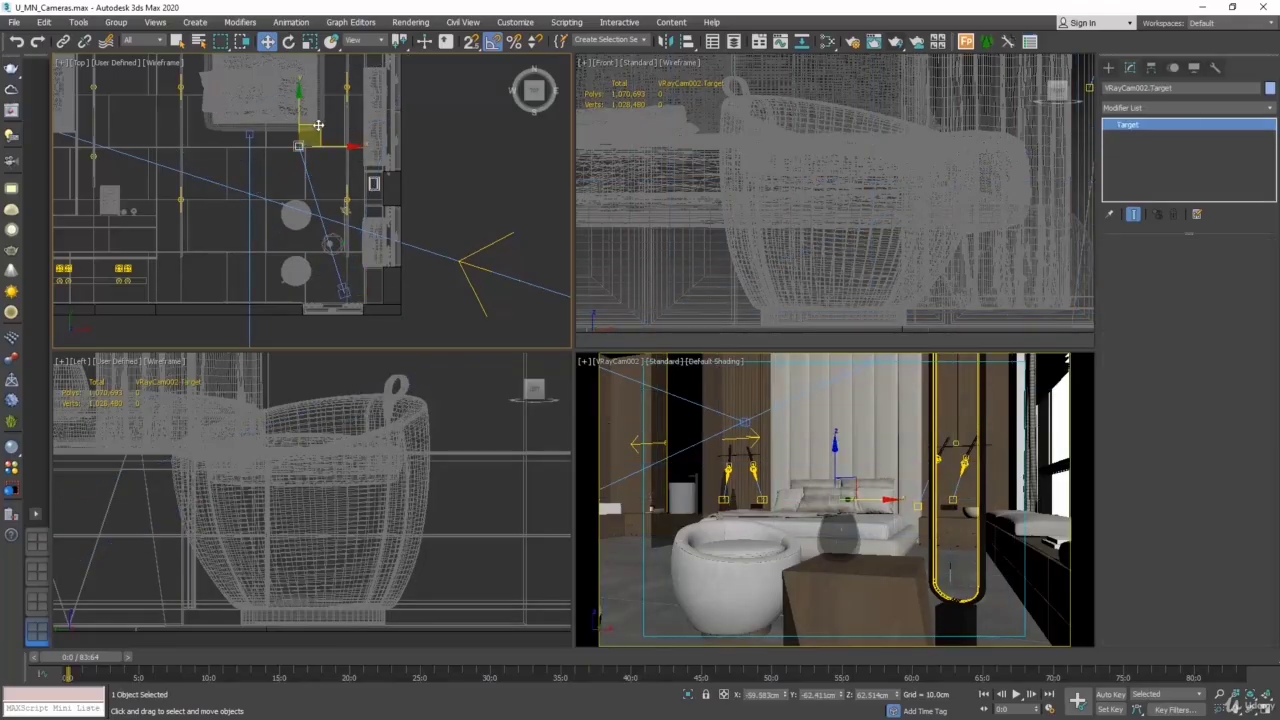
pyautogui.moveTo(318, 125); pyautogui.dragTo(292, 52)
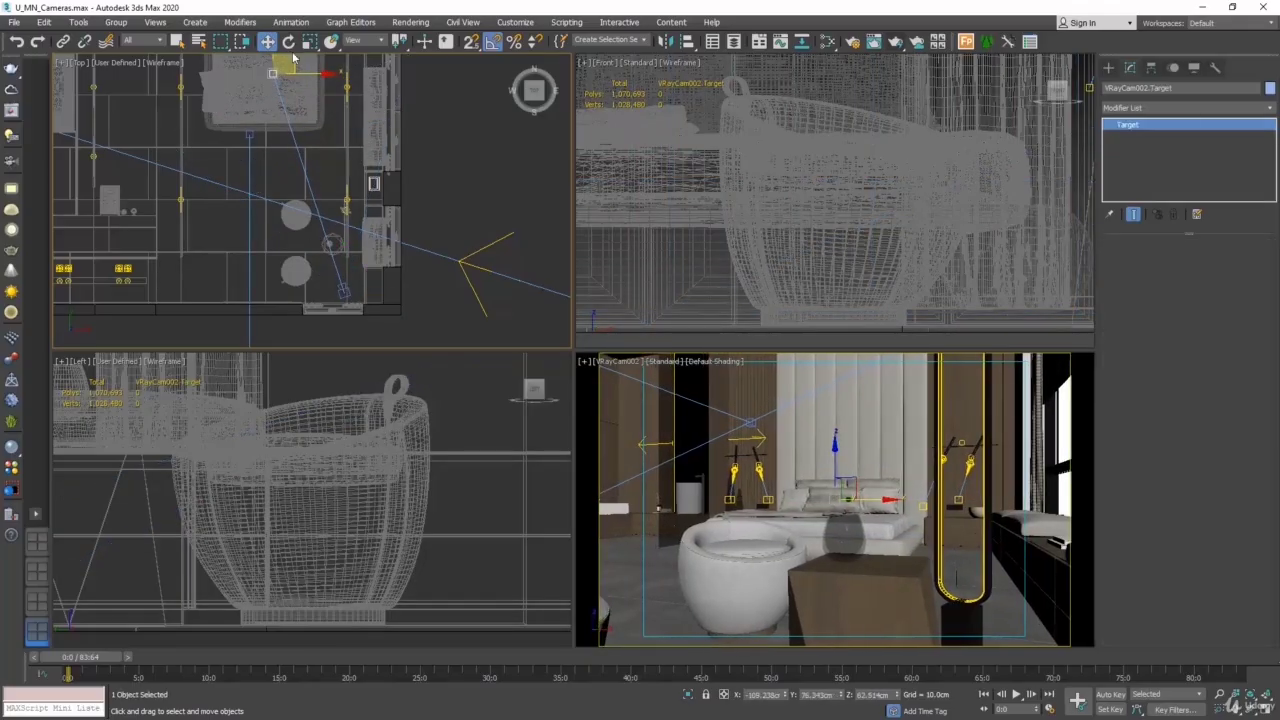
pyautogui.click(339, 290)
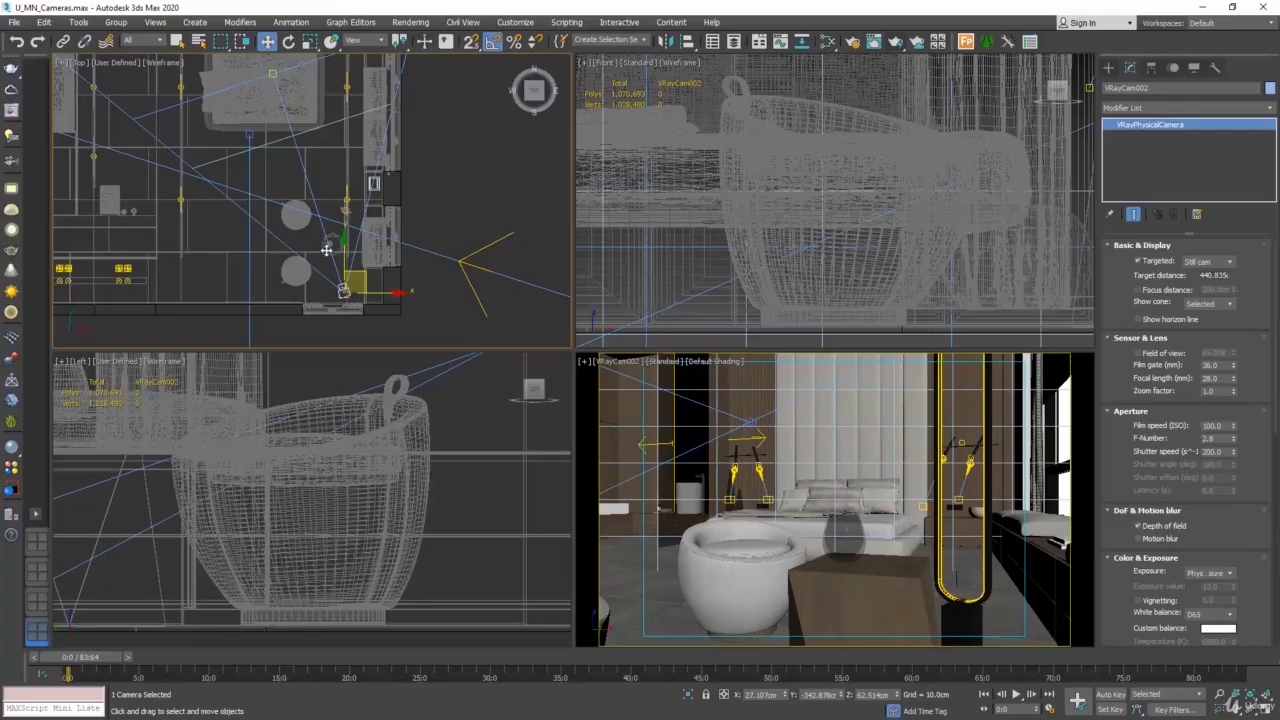
# - Try F-numbers 4, 8 and 11 on VRayCam002 to compare the focus range in the Top view, and restore 2.8
pyautogui.scroll(-3, 341, 291)
pyautogui.moveTo(410, 205); pyautogui.dragTo(400, 242, button='middle')
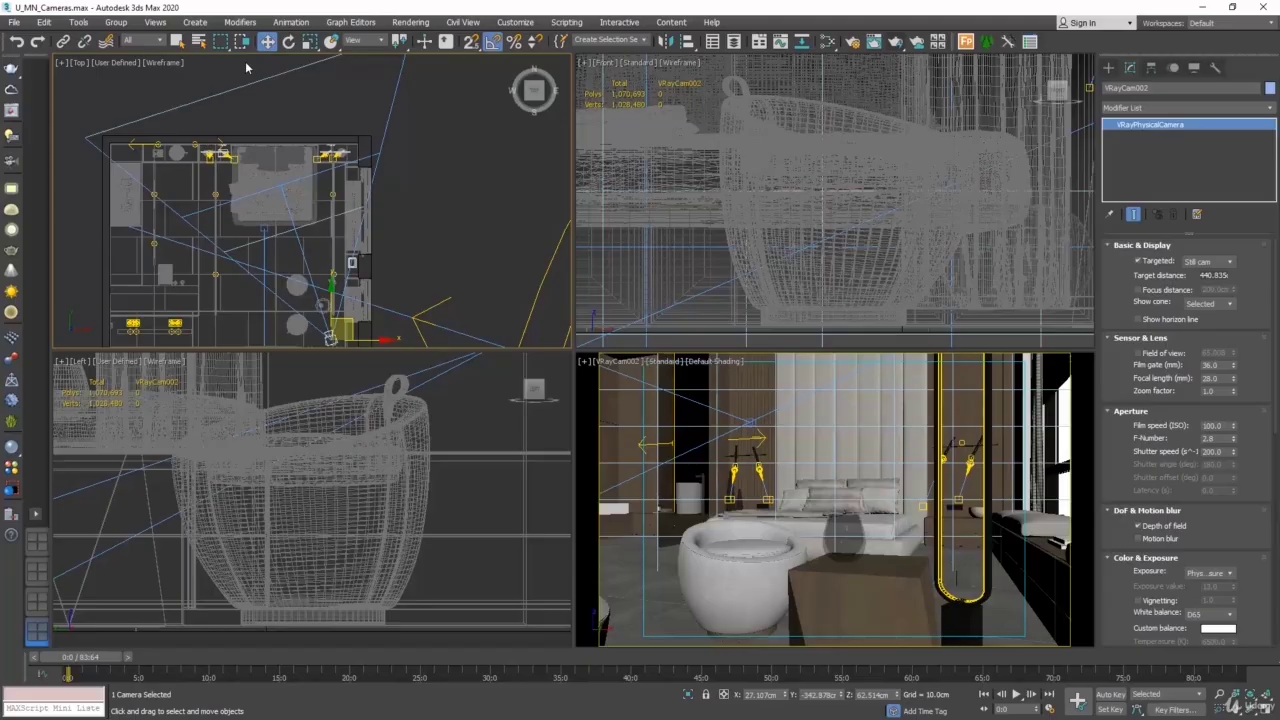
pyautogui.doubleClick(1211, 439)
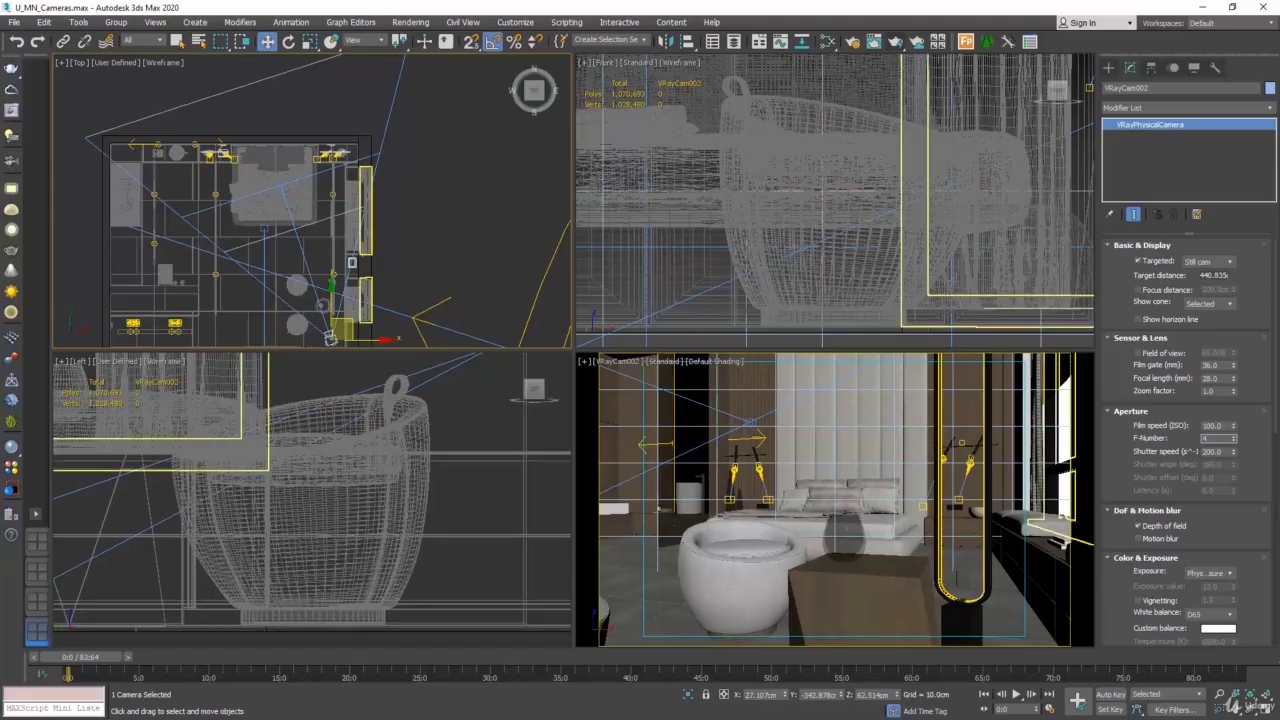
pyautogui.write('4')
pyautogui.press('Return')
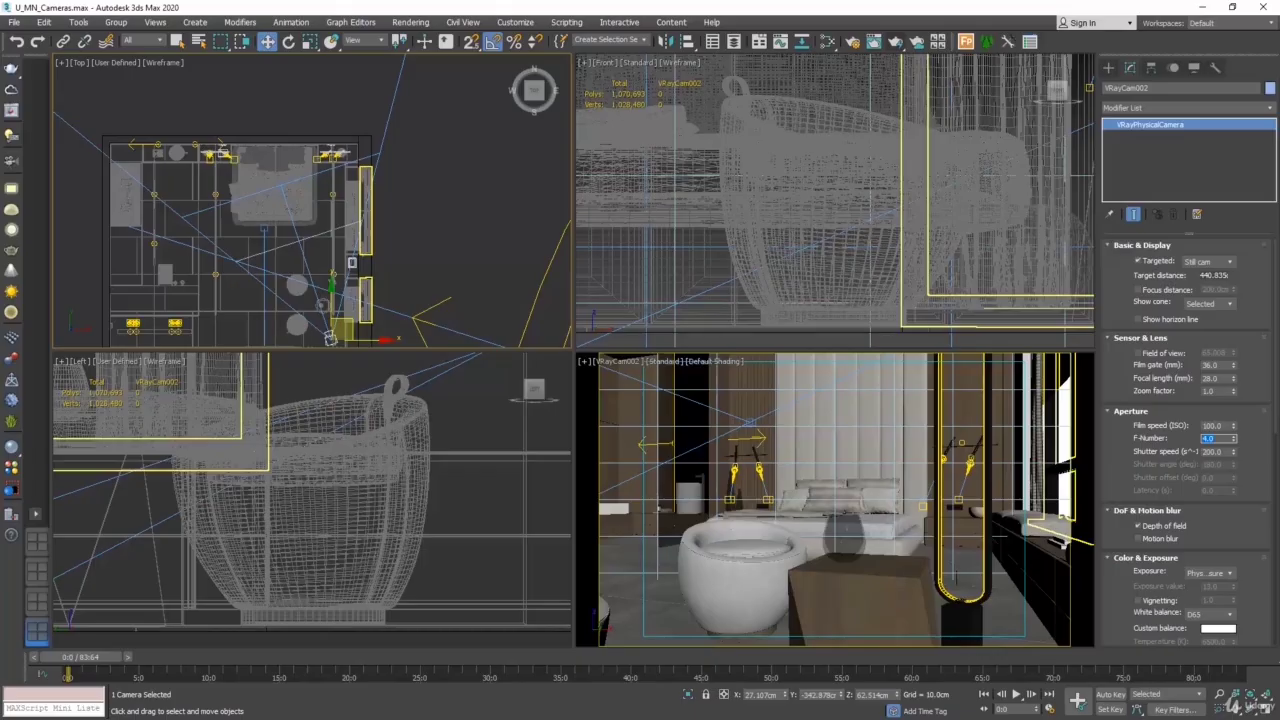
pyautogui.write('8')
pyautogui.press('Return')
pyautogui.write('11')
pyautogui.press('Return')
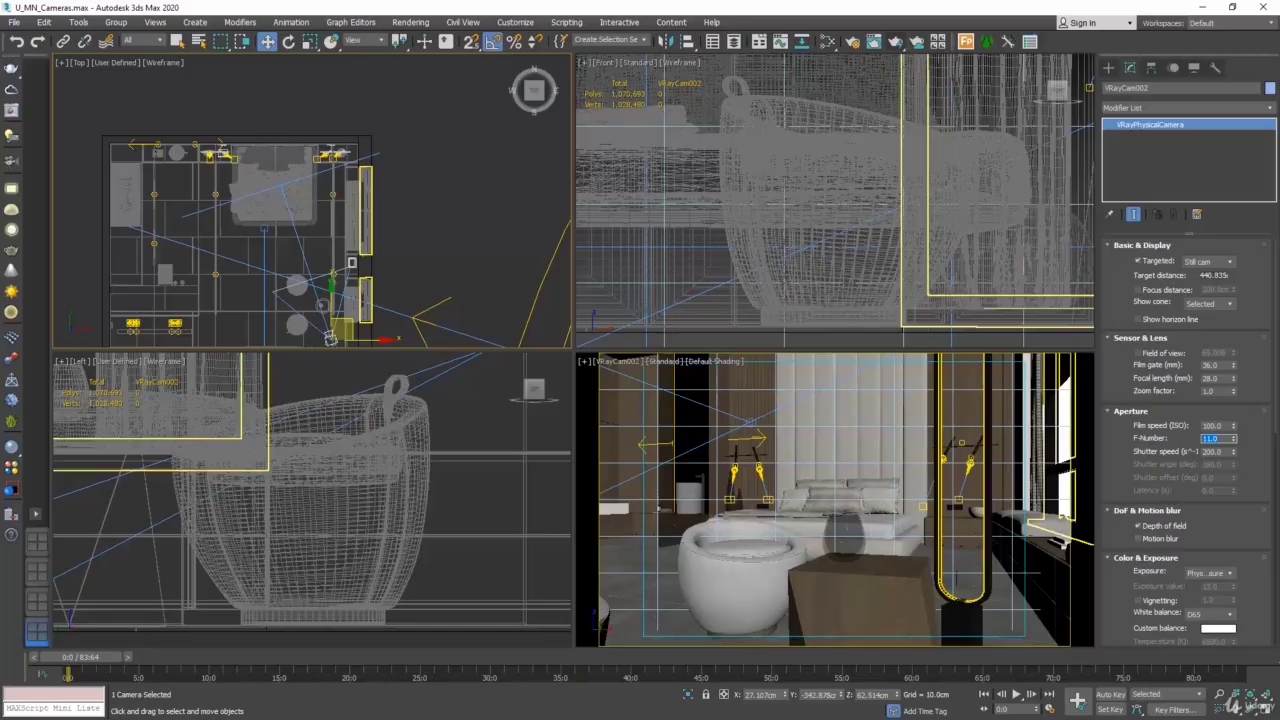
pyautogui.write('2.8')
pyautogui.press('Return')
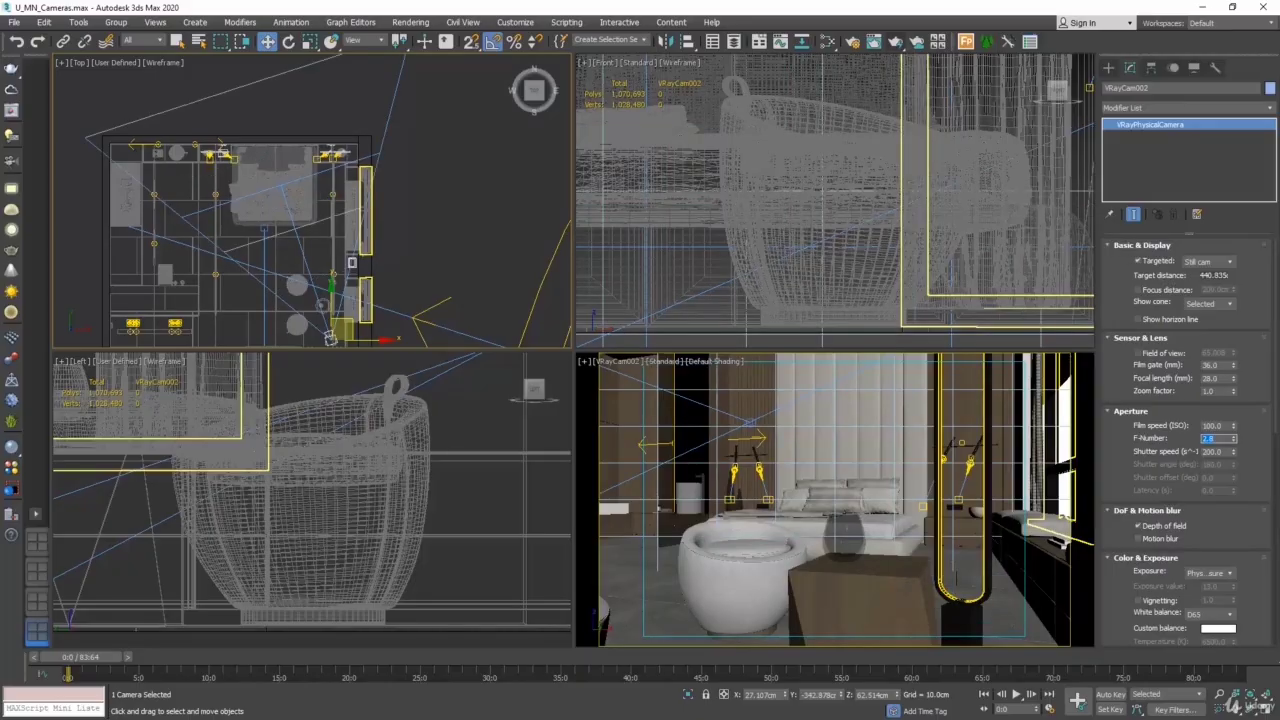
# - Start a test render of the VRayCam002 view to check its brightness, and stop it early
pyautogui.click(411, 22)
pyautogui.click(414, 46)
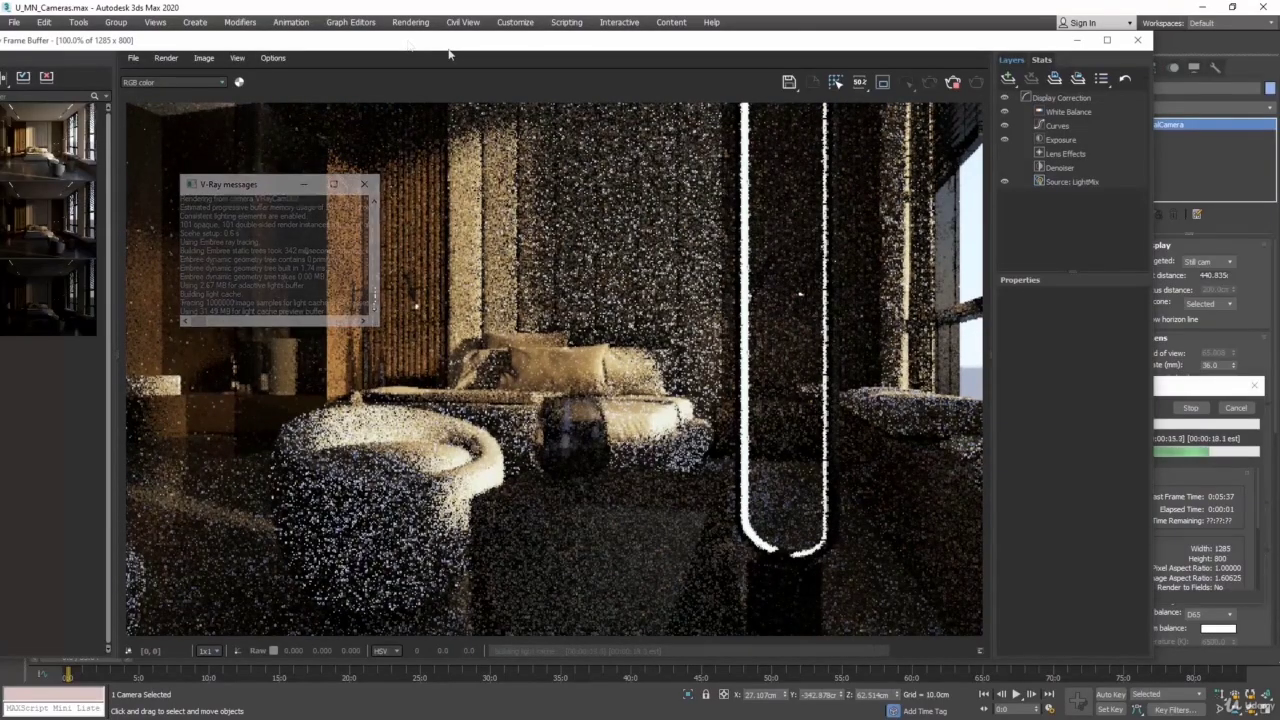
pyautogui.click(1201, 411)
pyautogui.click(1200, 412)
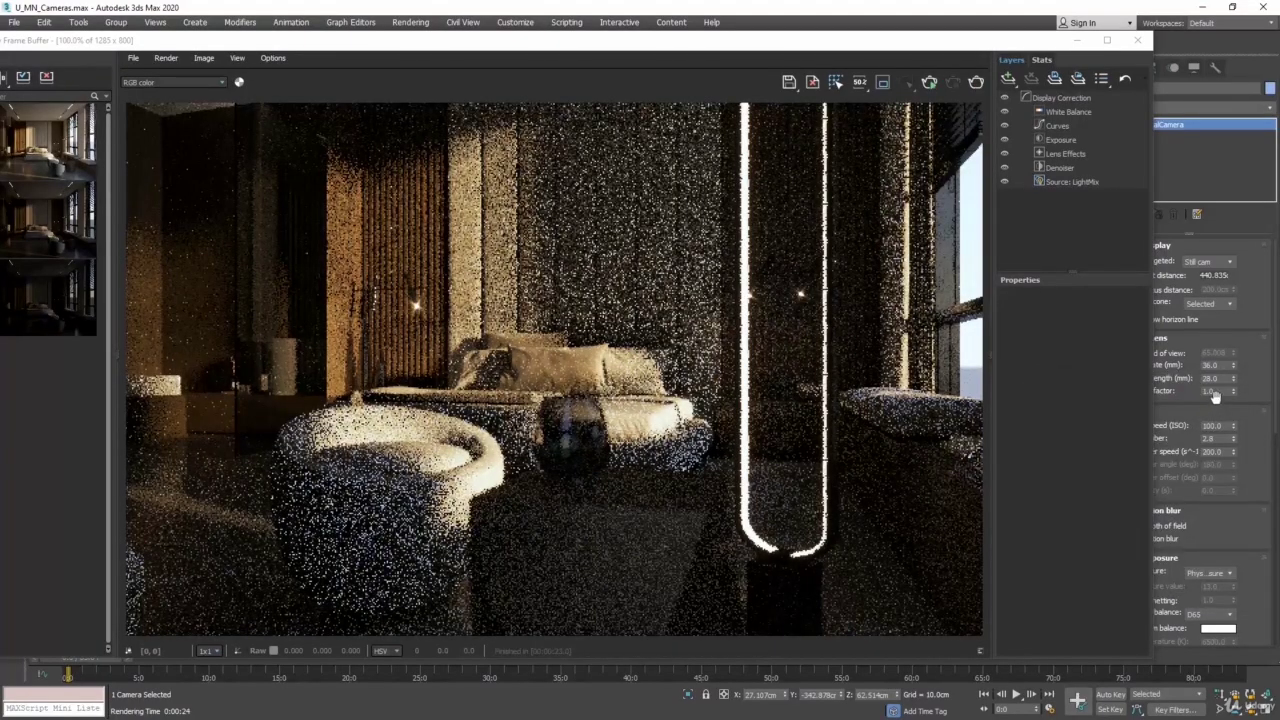
# - Set the VRayCam002 shutter speed to 60, render the view with focus on the bed, and close the render windows
pyautogui.doubleClick(1212, 452)
pyautogui.write('60')
pyautogui.click(976, 82)
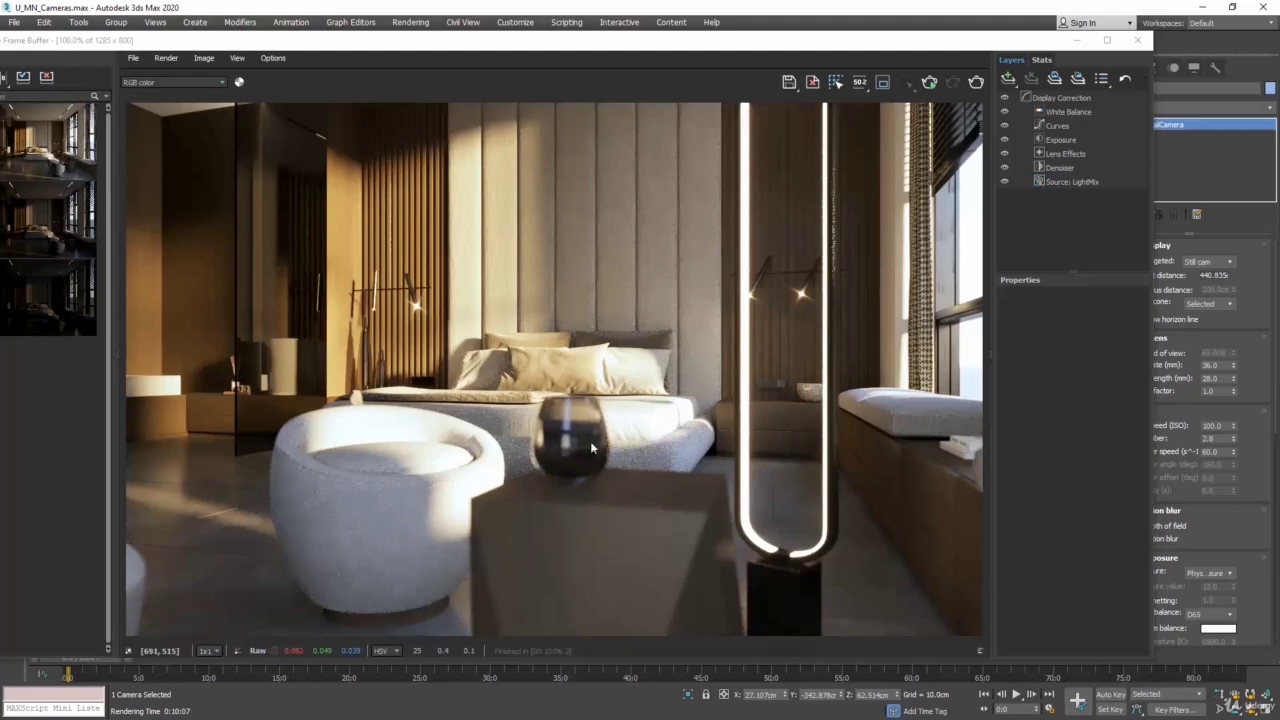
pyautogui.click(1139, 44)
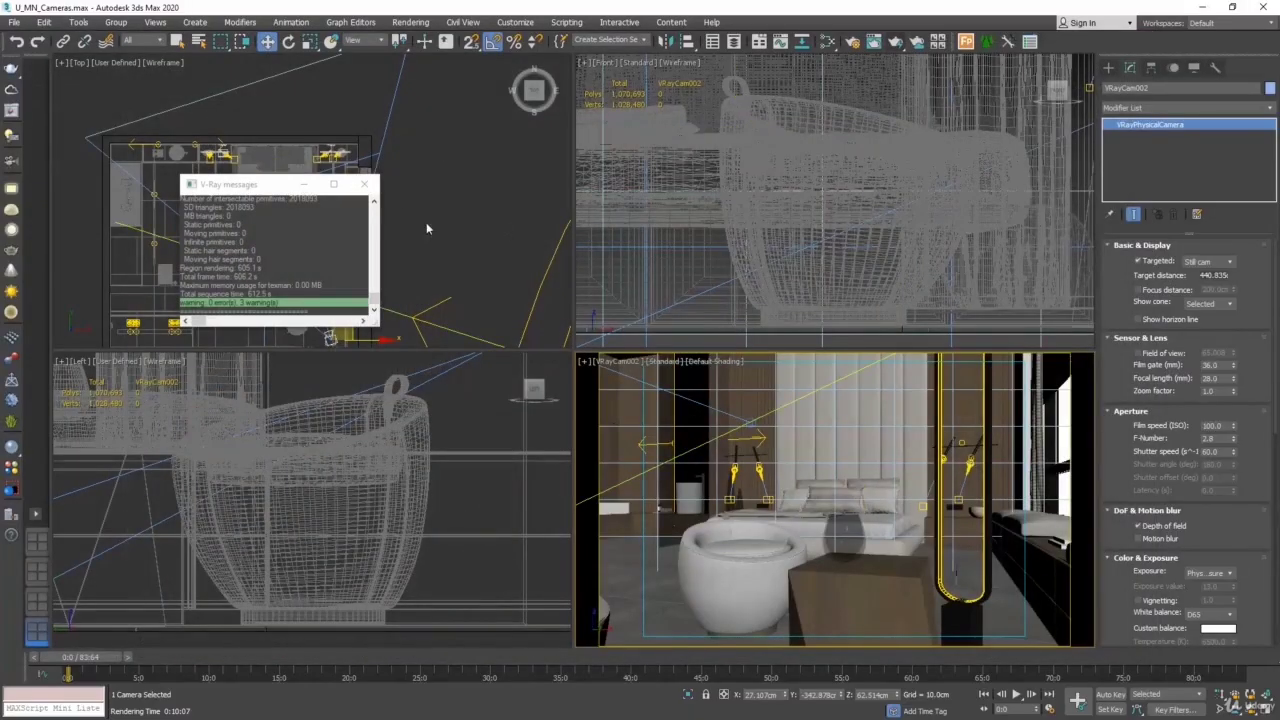
pyautogui.click(368, 187)
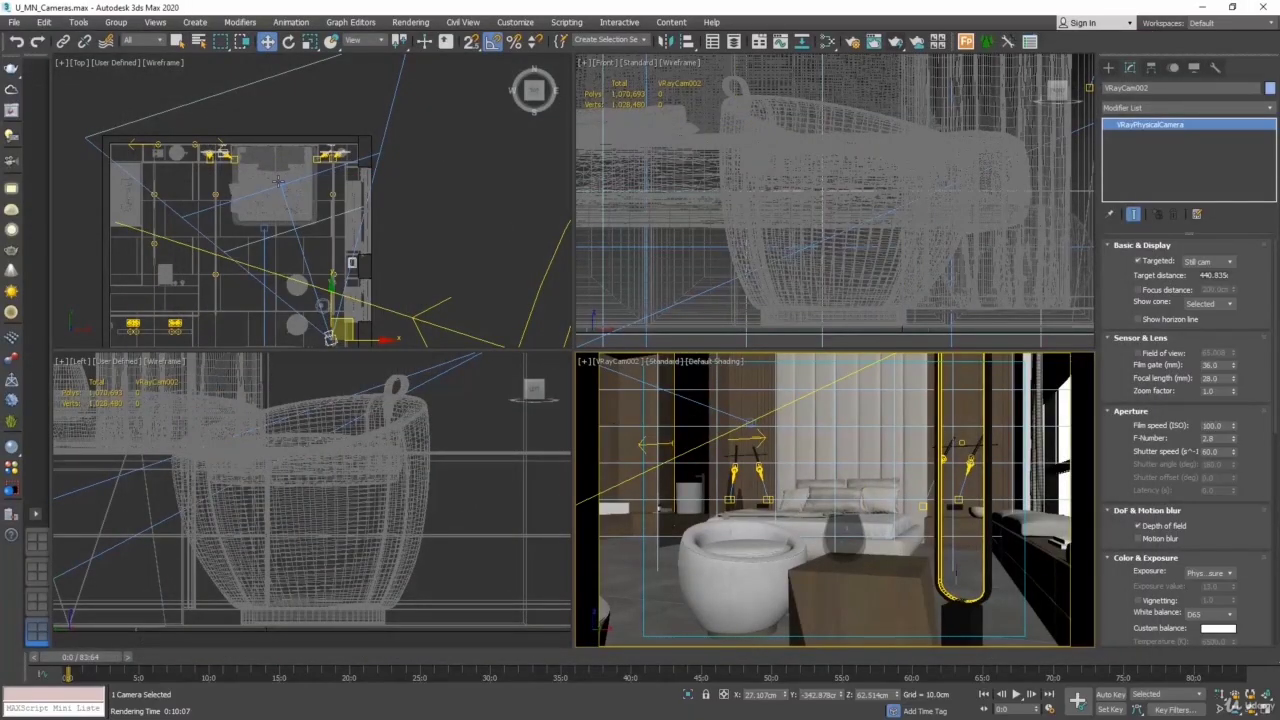
# - Move the VRayCam002 target to the glass vase on the side table, about 104 cm from the camera, and reselect the camera
pyautogui.click(279, 181)
pyautogui.click(280, 185)
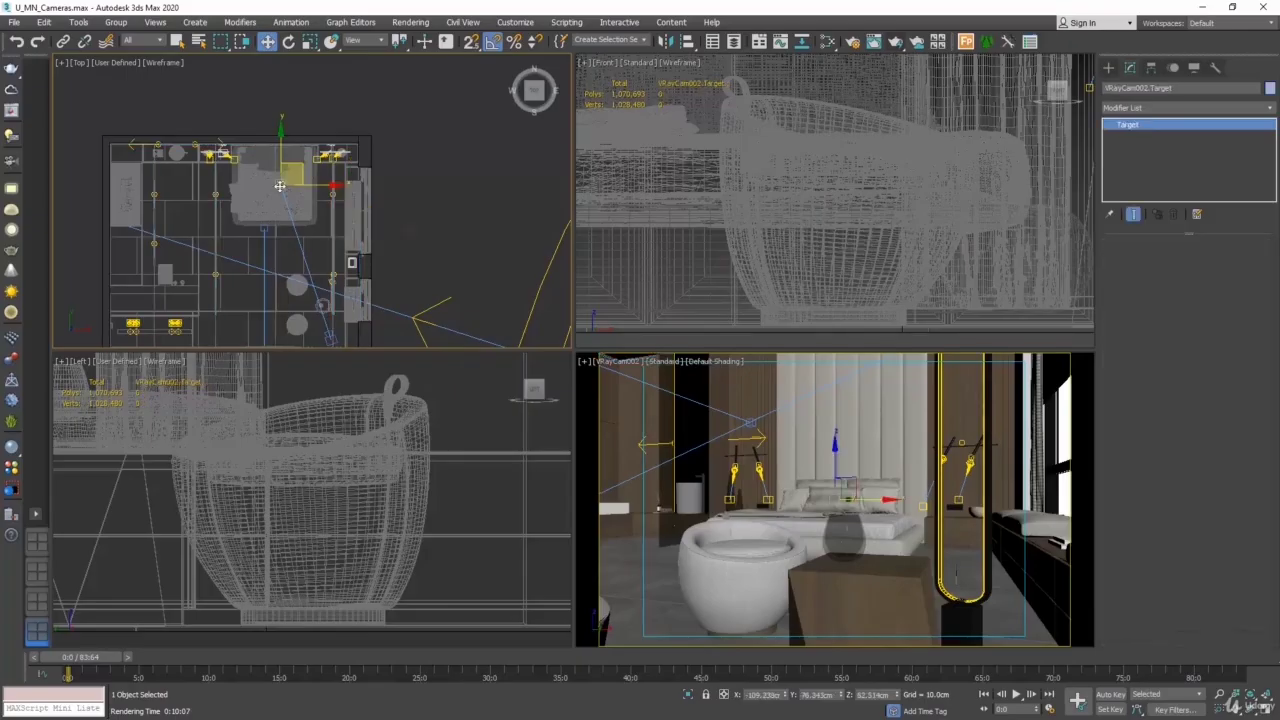
pyautogui.moveTo(298, 163); pyautogui.dragTo(331, 280)
pyautogui.click(333, 334)
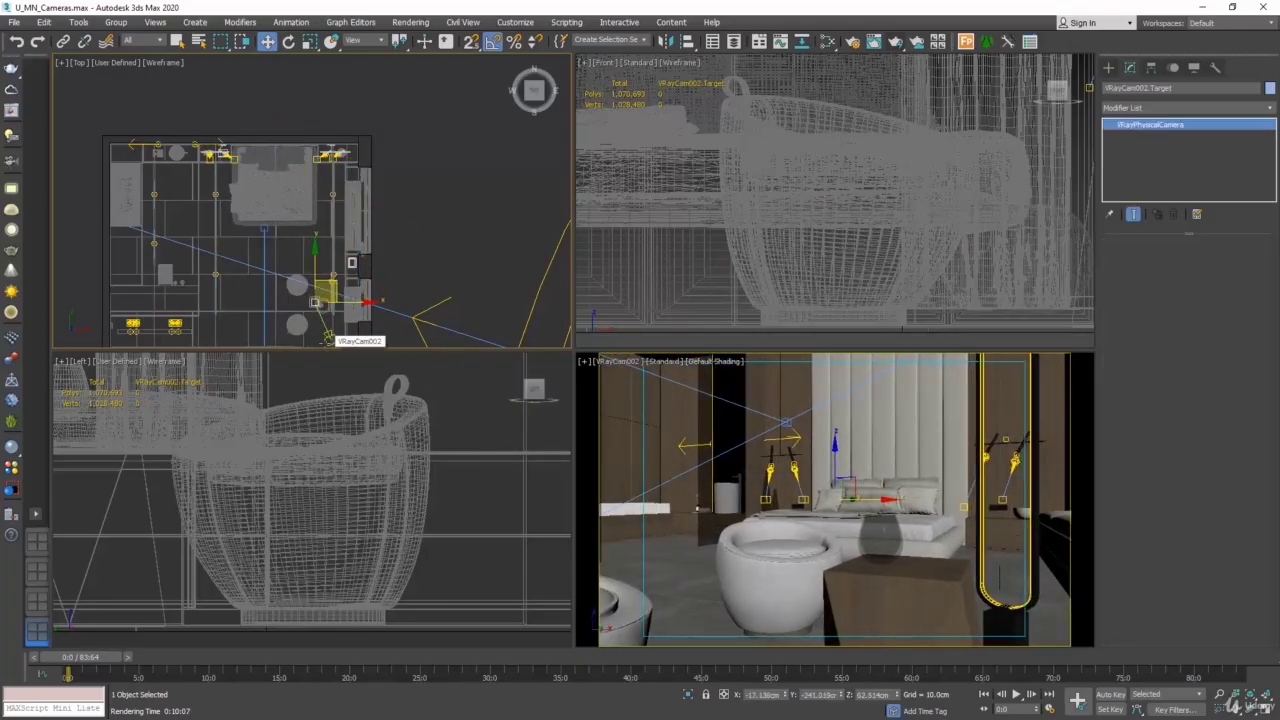
pyautogui.moveTo(400, 268); pyautogui.dragTo(413, 171, button='middle')
pyautogui.scroll(5, 342, 237)
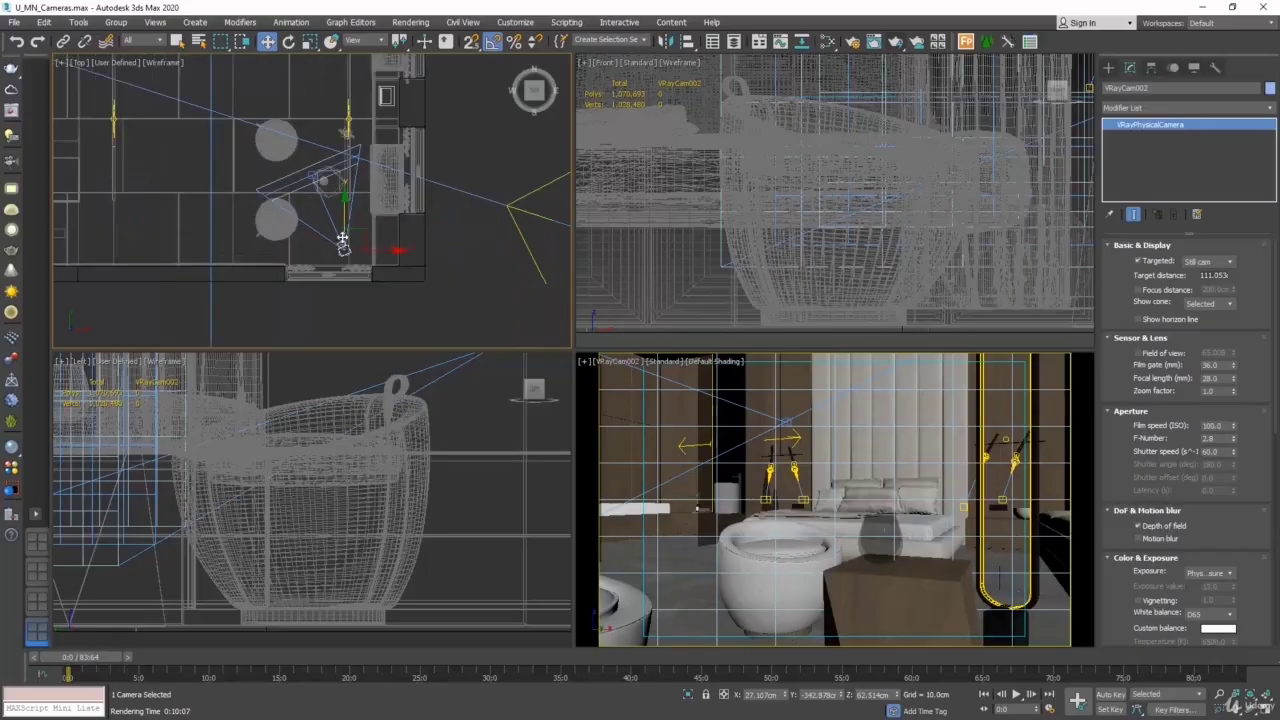
pyautogui.click(314, 152)
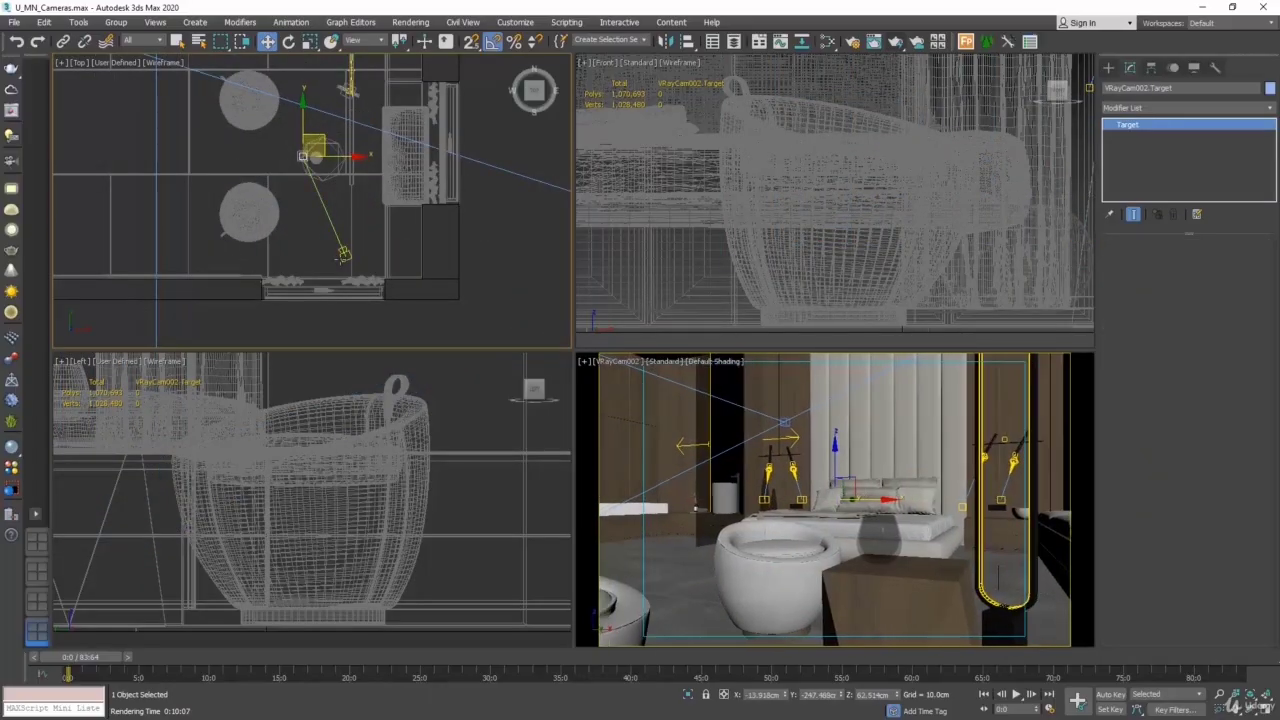
pyautogui.click(343, 253)
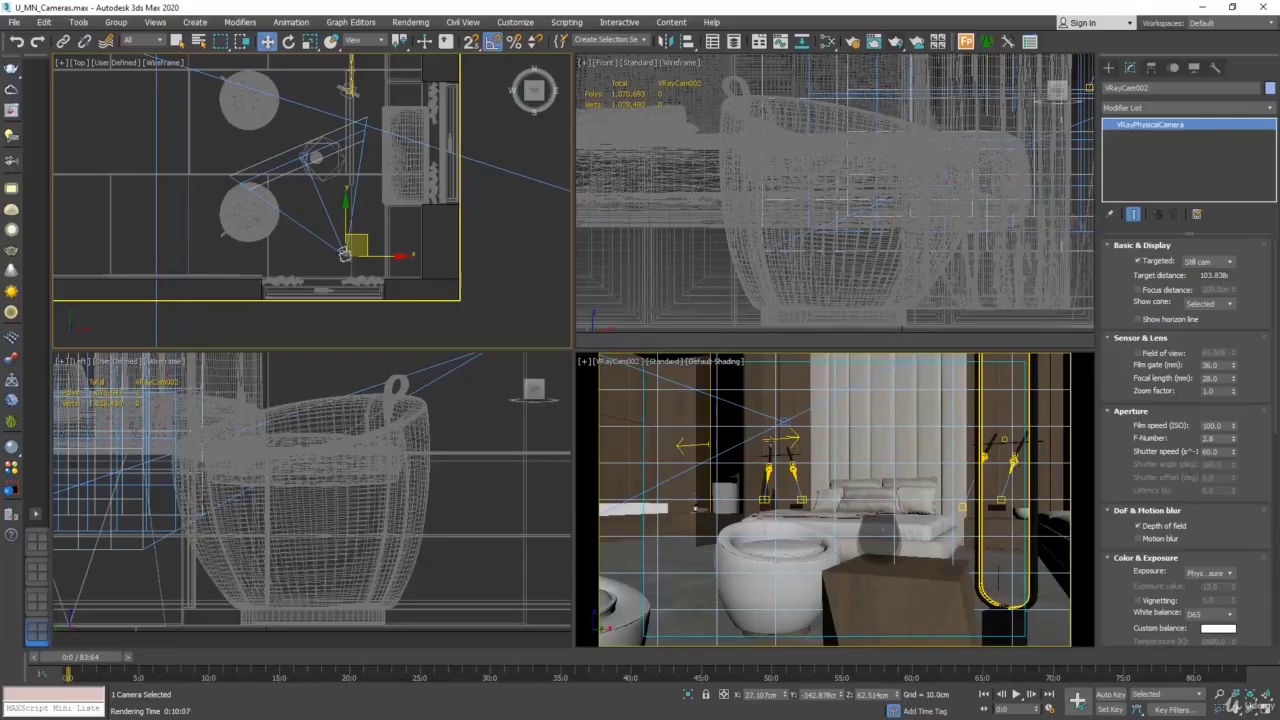
# - Render the VRayCam002 view with focus on the vase, examine the background blur, and close the render windows
pyautogui.click(432, 25)
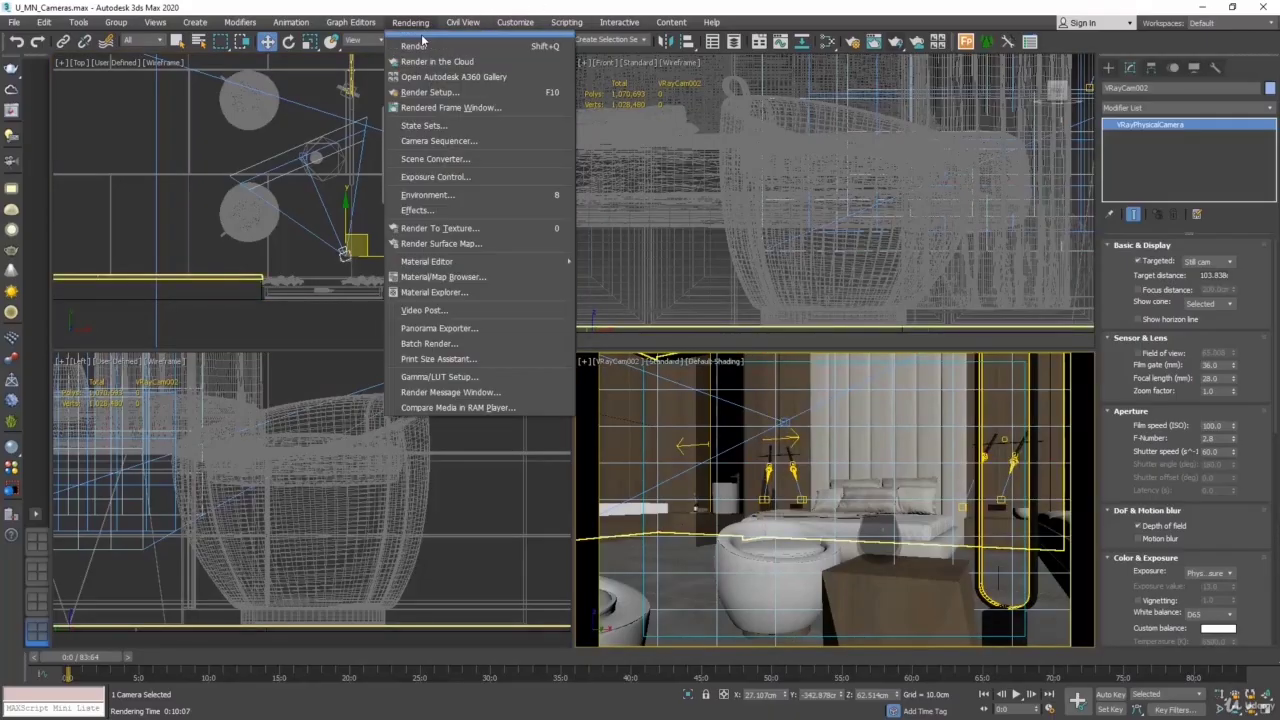
pyautogui.click(422, 45)
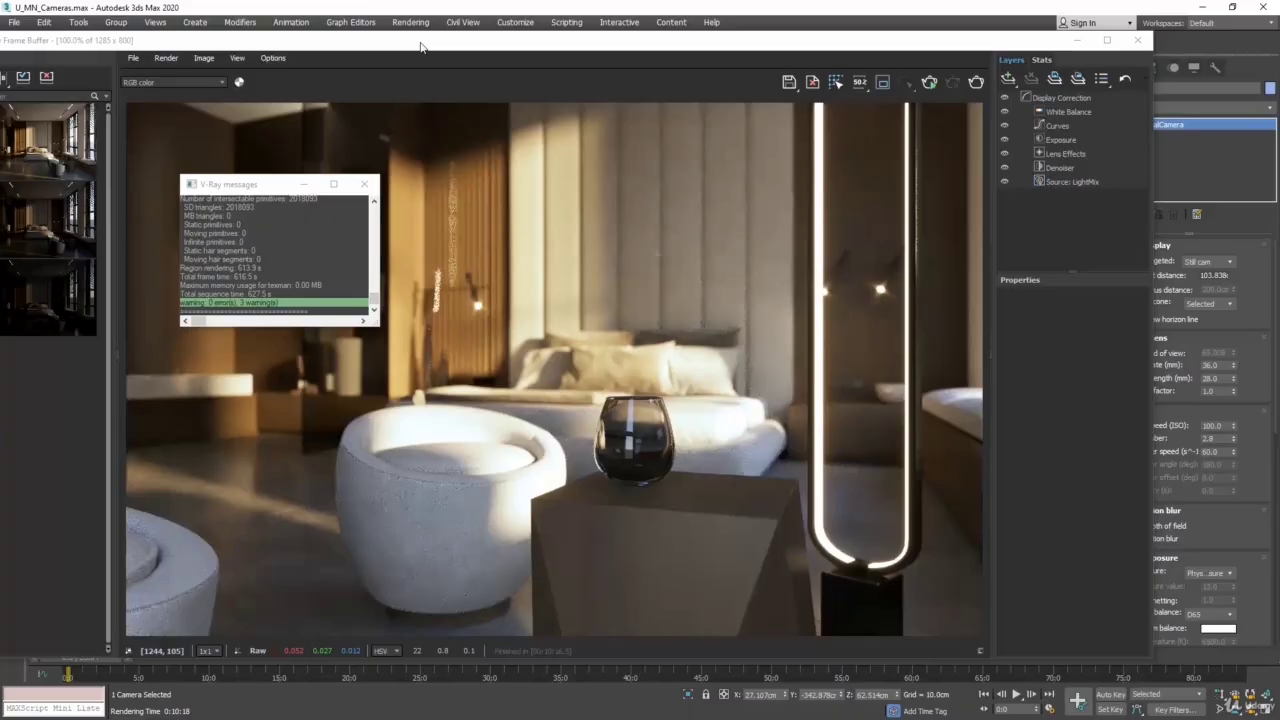
pyautogui.click(424, 47)
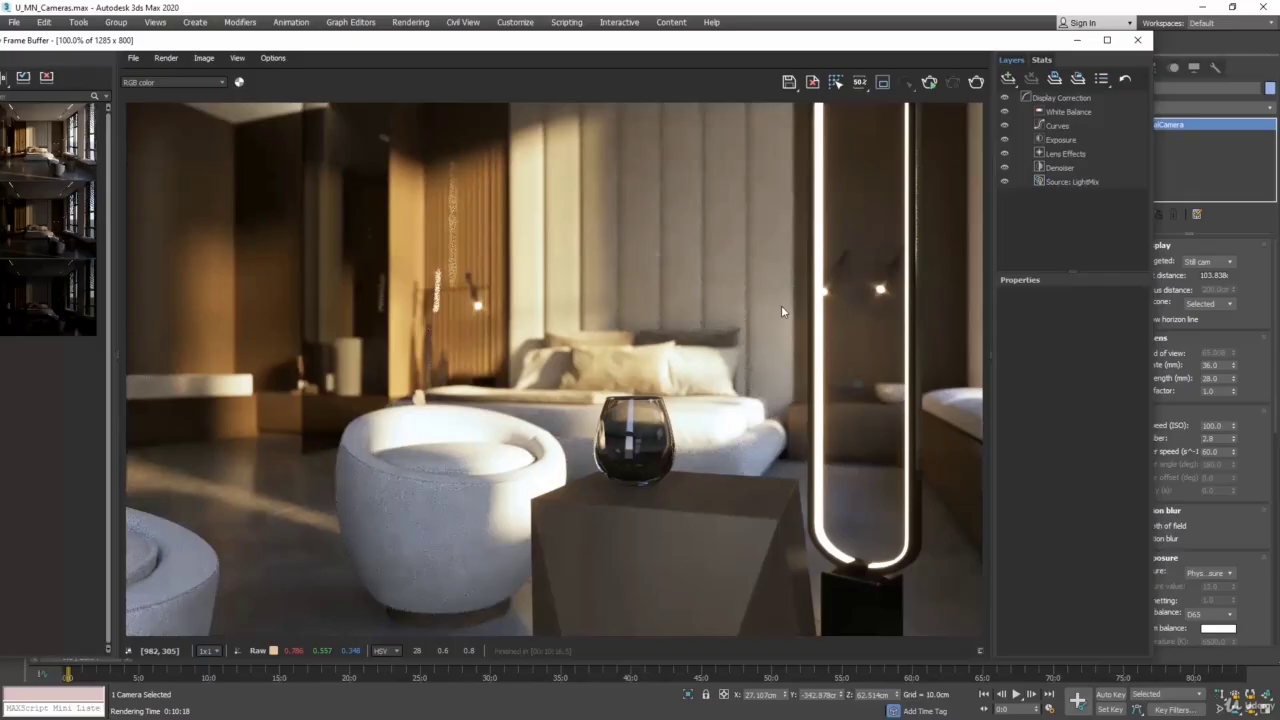
pyautogui.click(1136, 42)
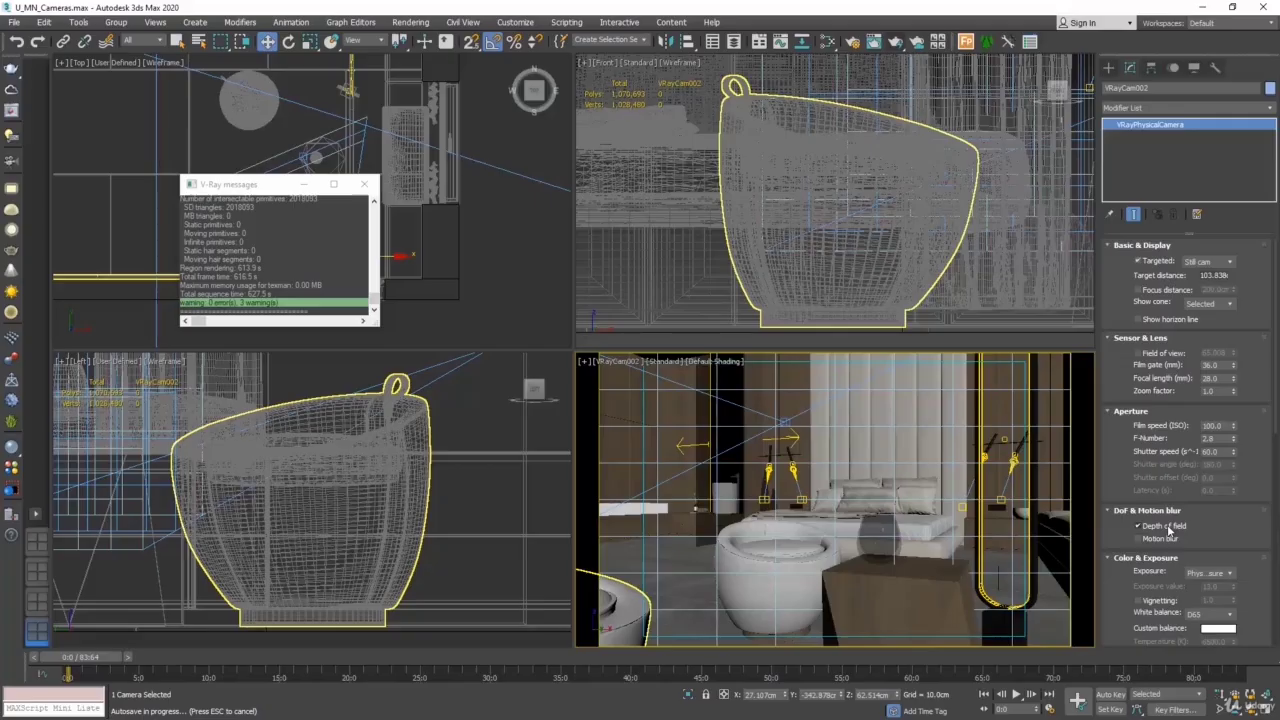
pyautogui.click(1166, 527)
pyautogui.click(364, 184)
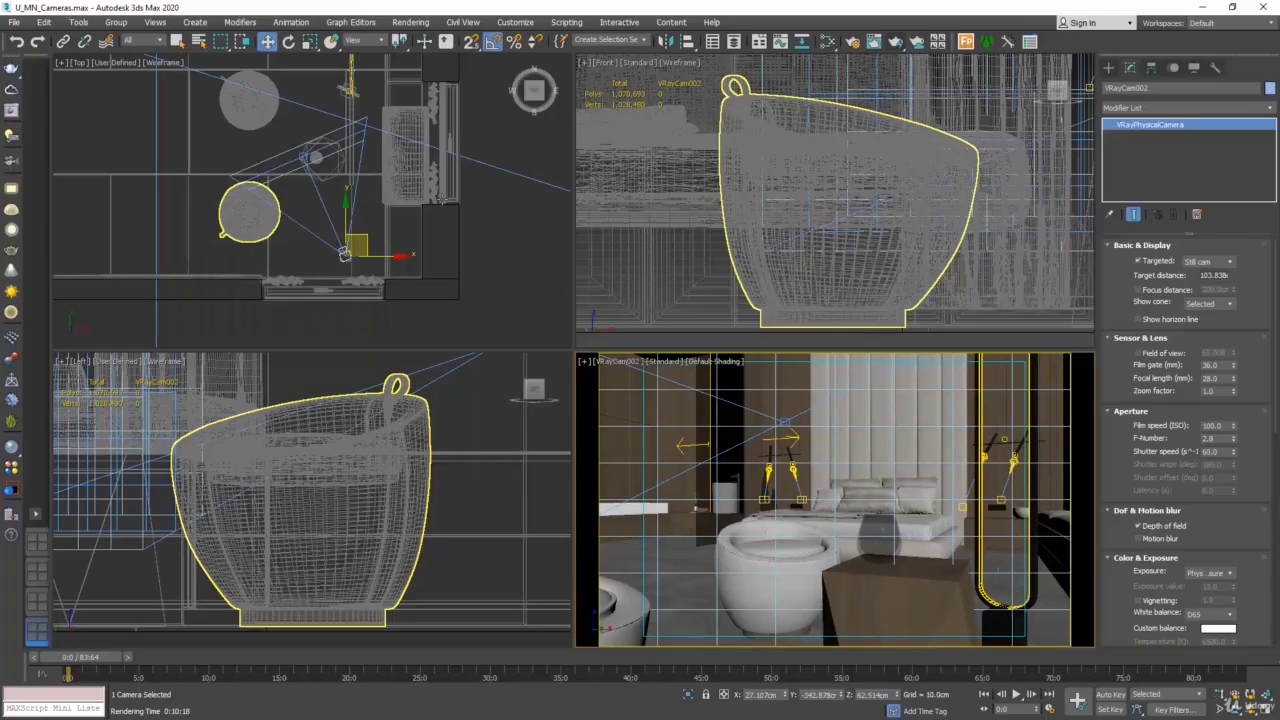
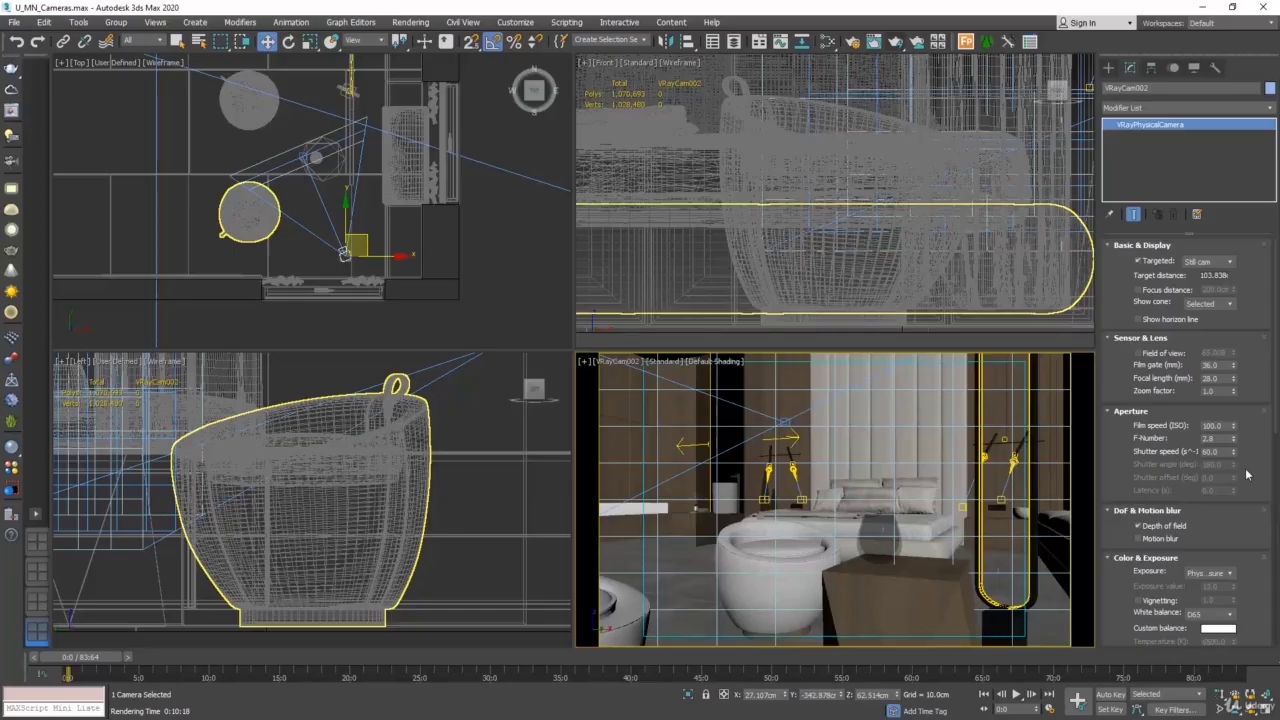
# - Switch the VRayCam002 exposure mode to Exposure value (EV), start a test render, and stop it early
pyautogui.click(1068, 504)
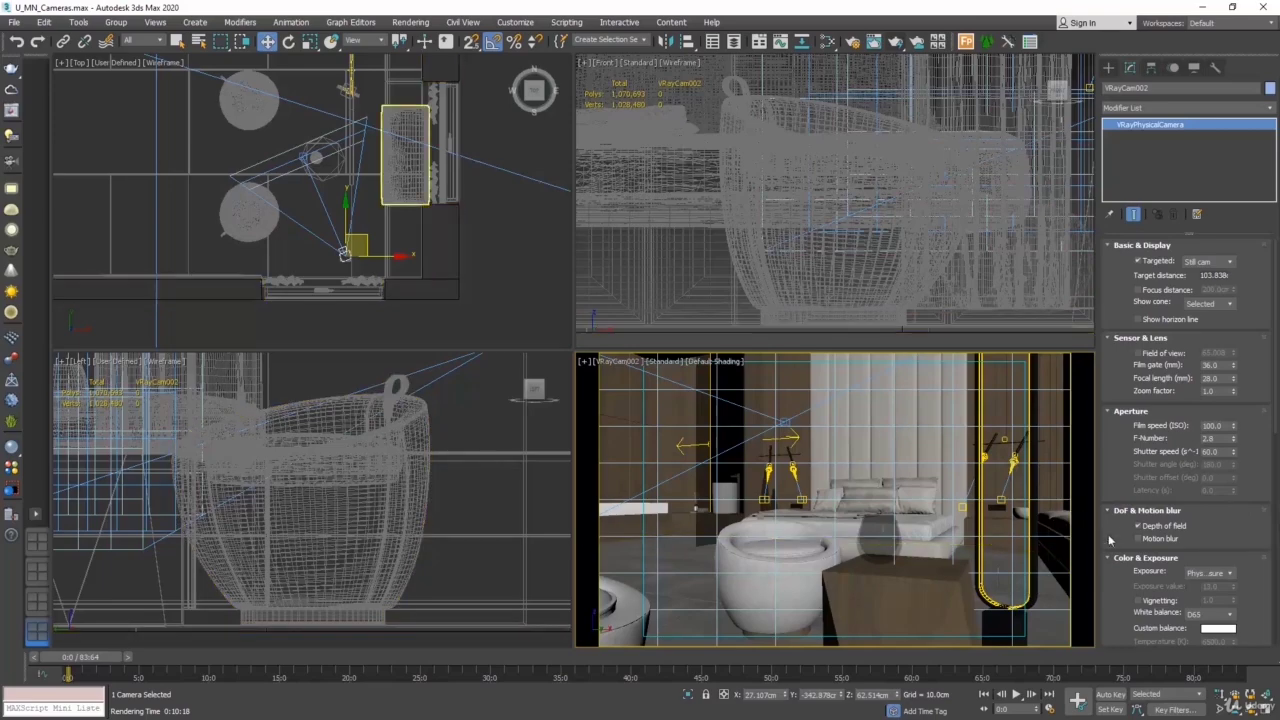
pyautogui.click(1231, 573)
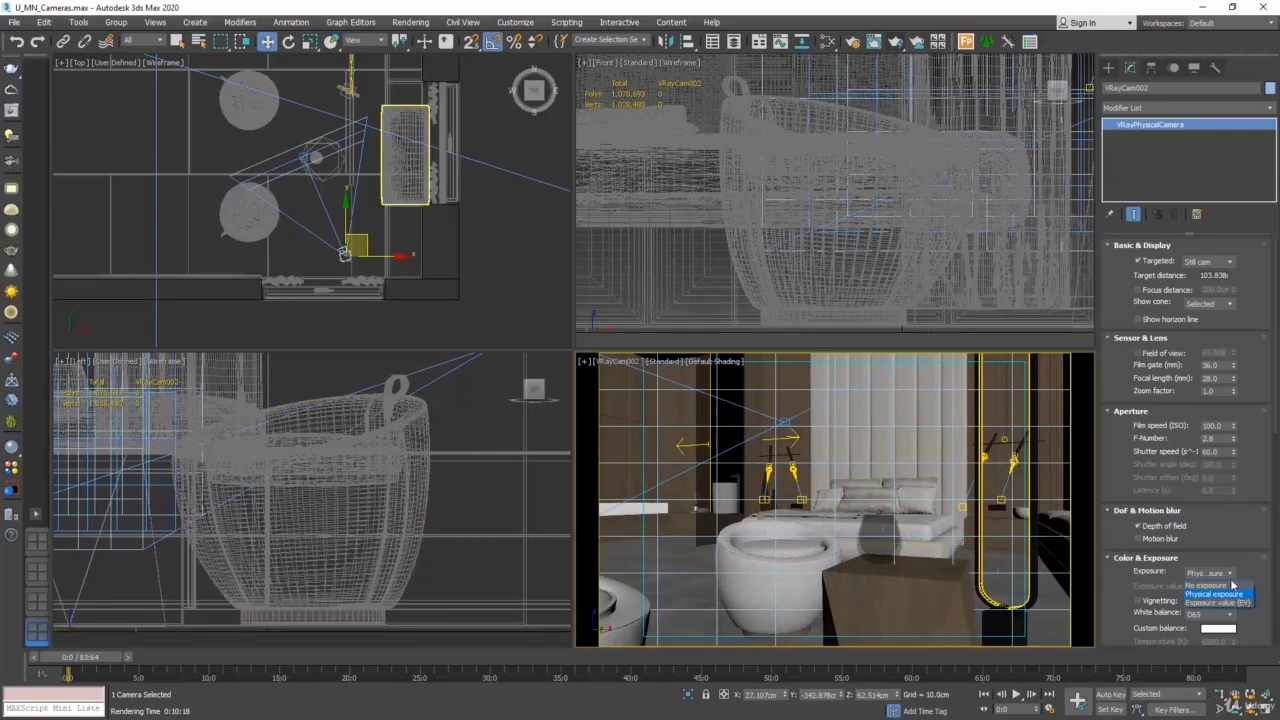
pyautogui.click(1227, 603)
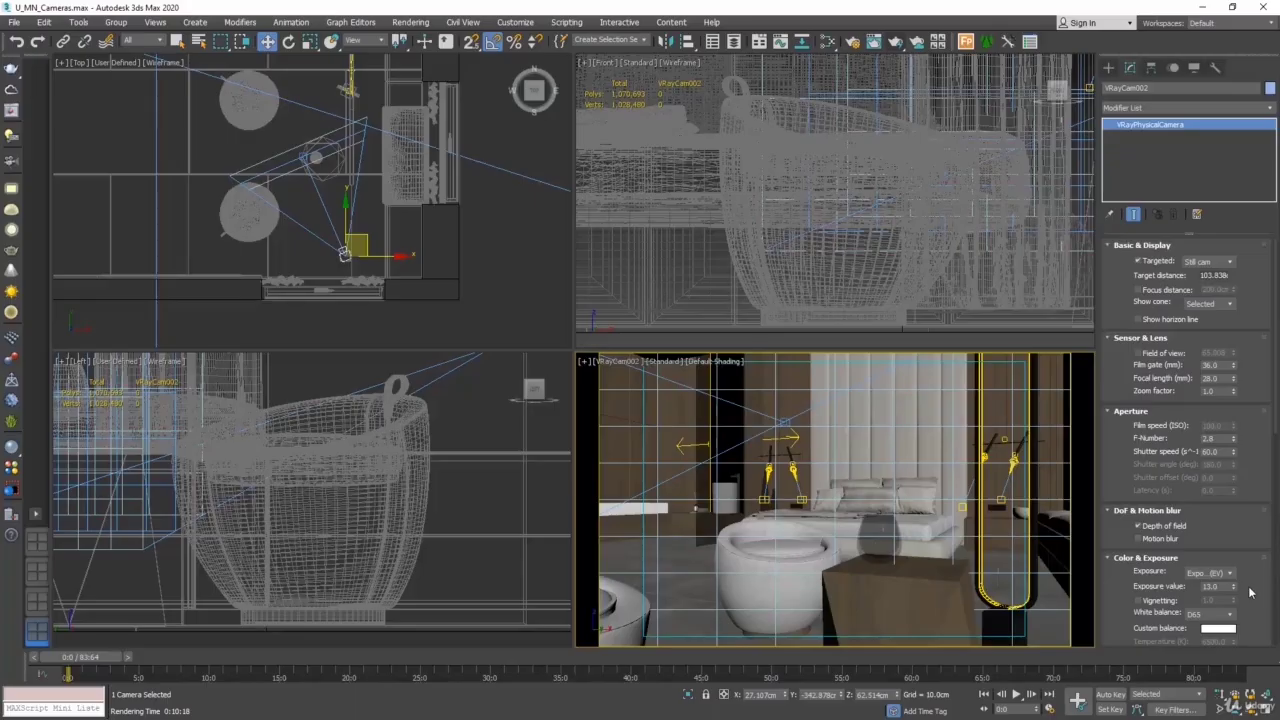
pyautogui.click(895, 43)
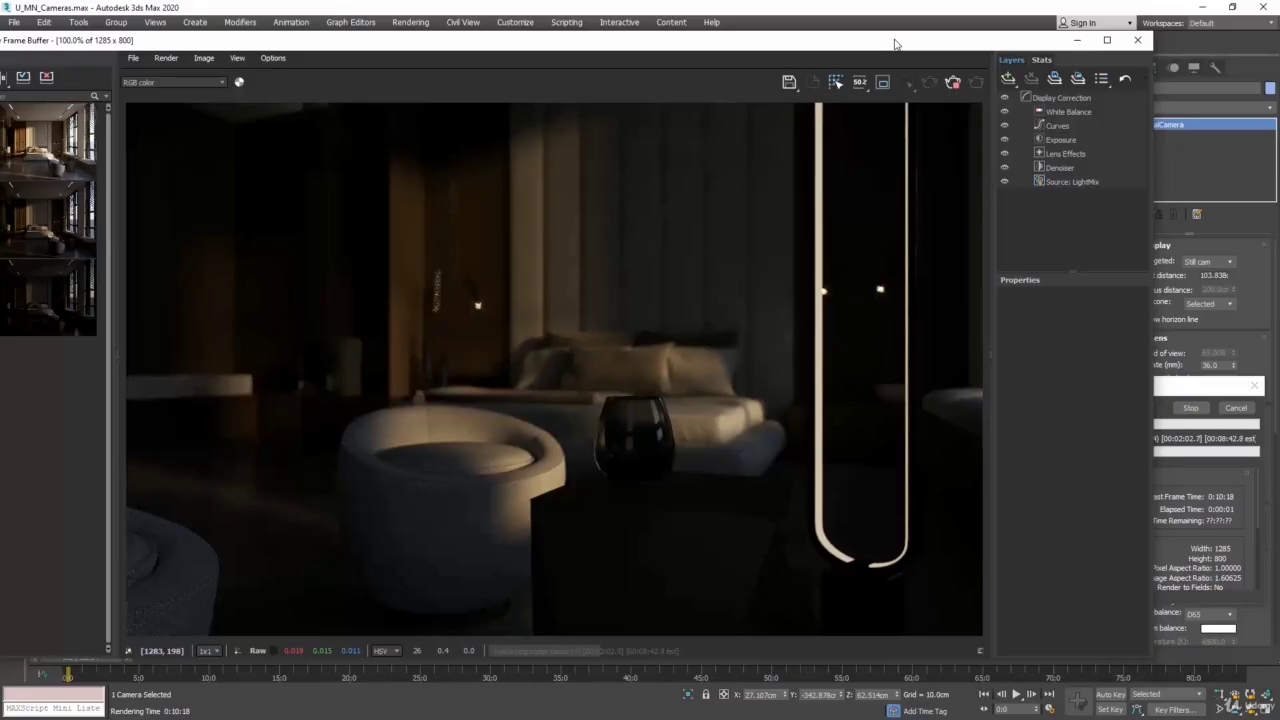
pyautogui.click(1178, 390)
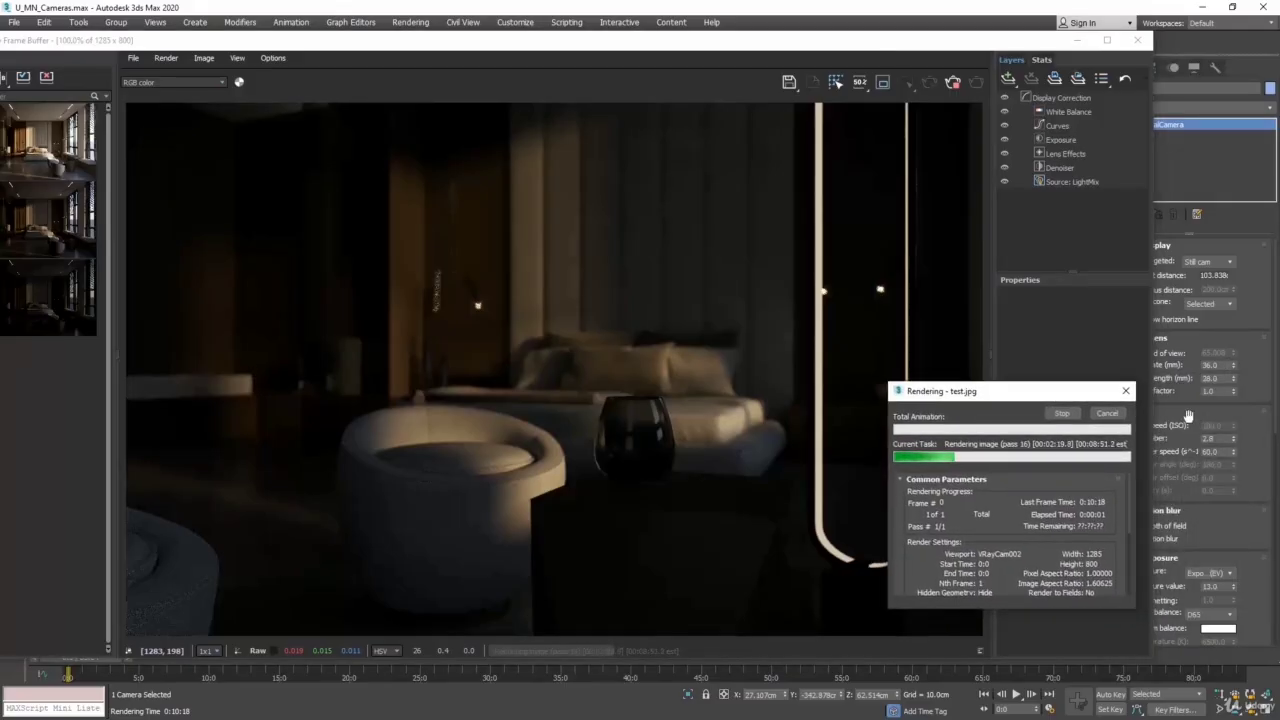
pyautogui.click(1107, 414)
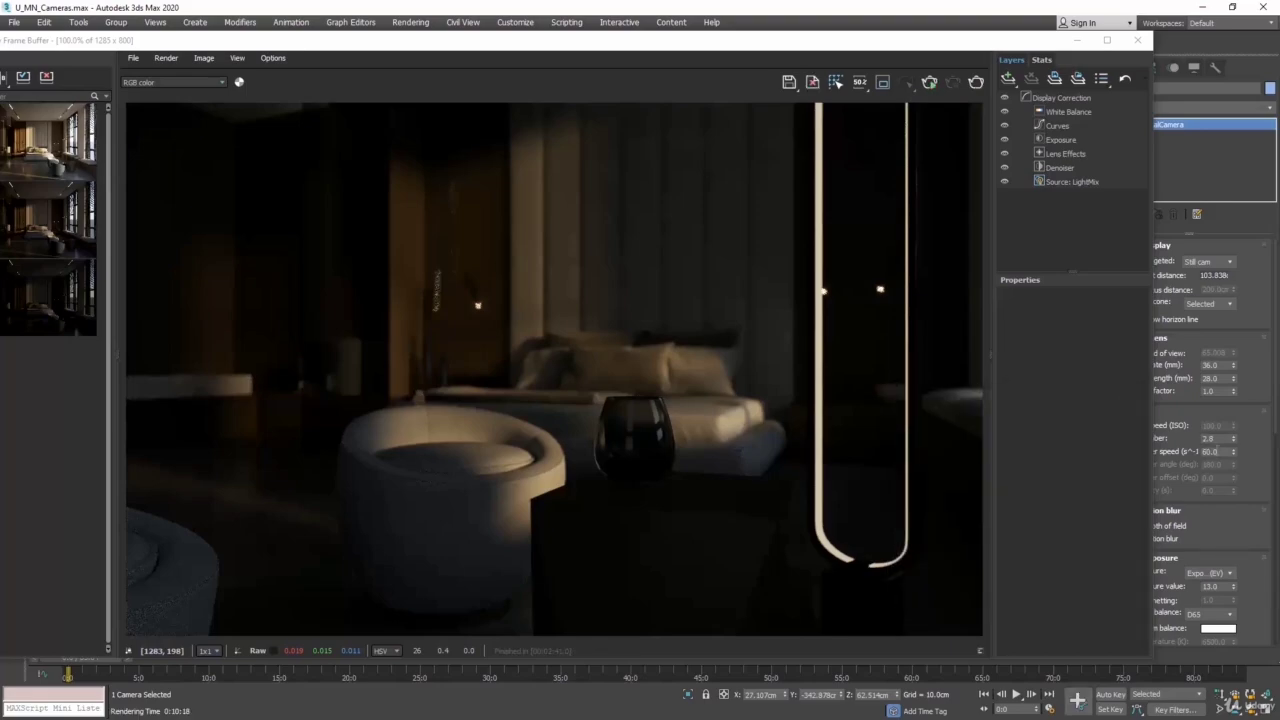
# - Set the camera's shutter speed to 15, render again to compare the brightness, and cancel the render
pyautogui.doubleClick(1209, 451)
pyautogui.write('15')
pyautogui.press('Return')
pyautogui.click(976, 82)
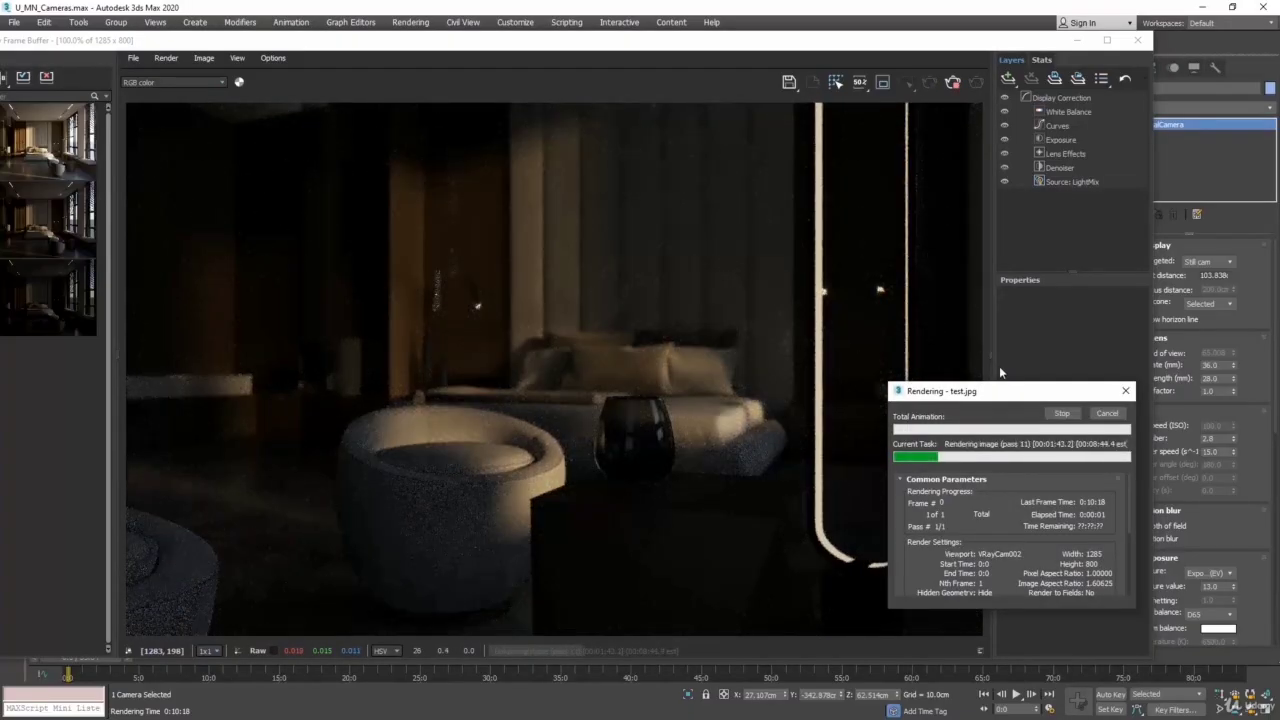
pyautogui.click(1107, 414)
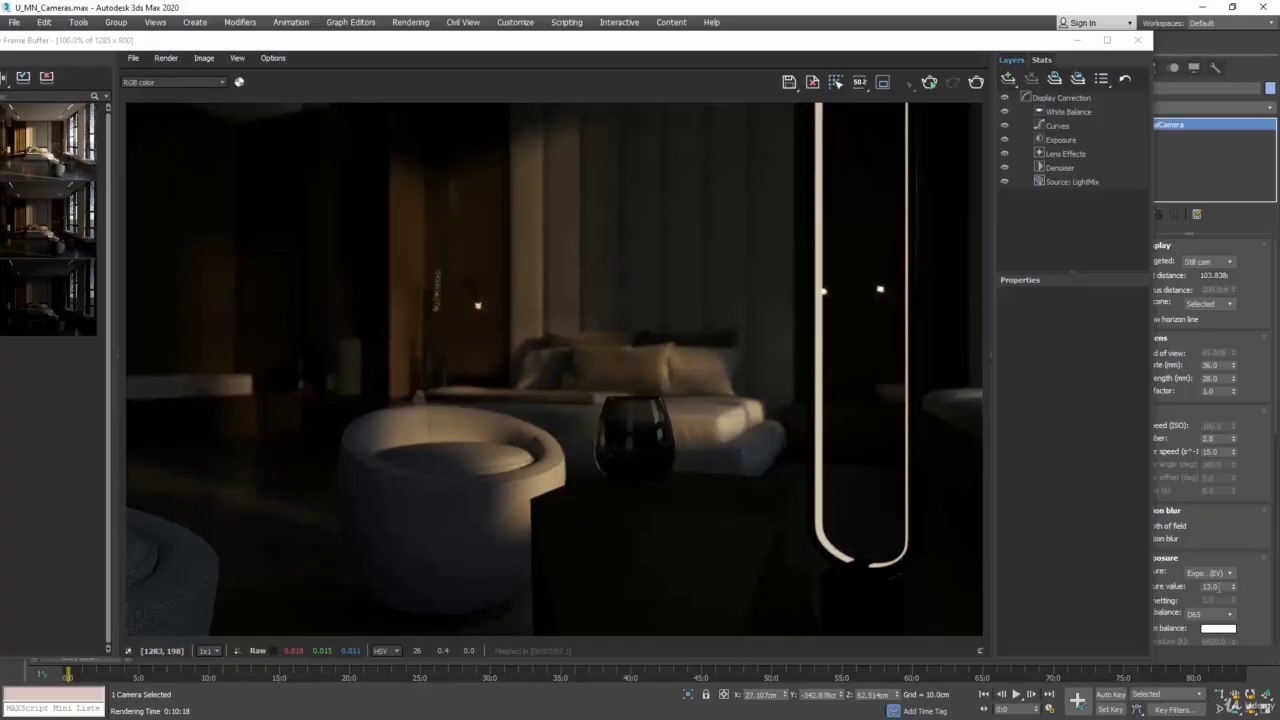
# - Set the camera's exposure value to 11 and check the brightness with a short test render, cancelling it early
pyautogui.doubleClick(1220, 587)
pyautogui.write('11')
pyautogui.press('Return')
pyautogui.click(976, 83)
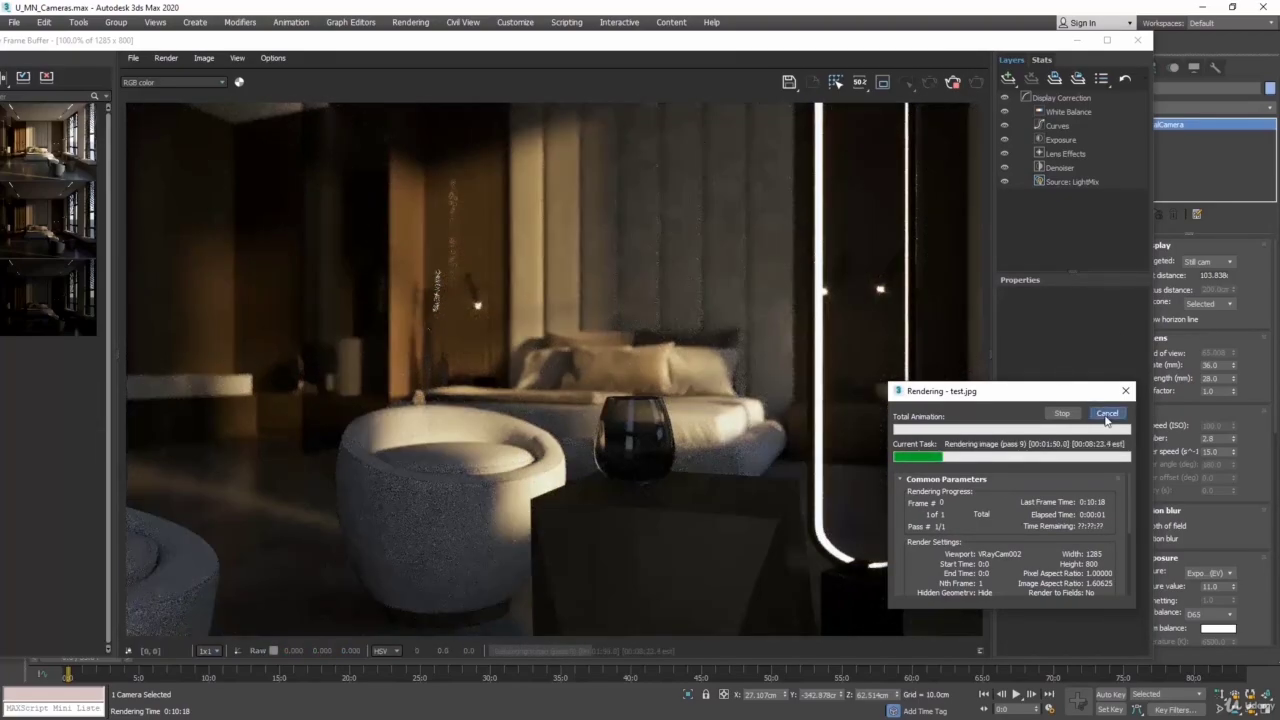
pyautogui.click(1107, 413)
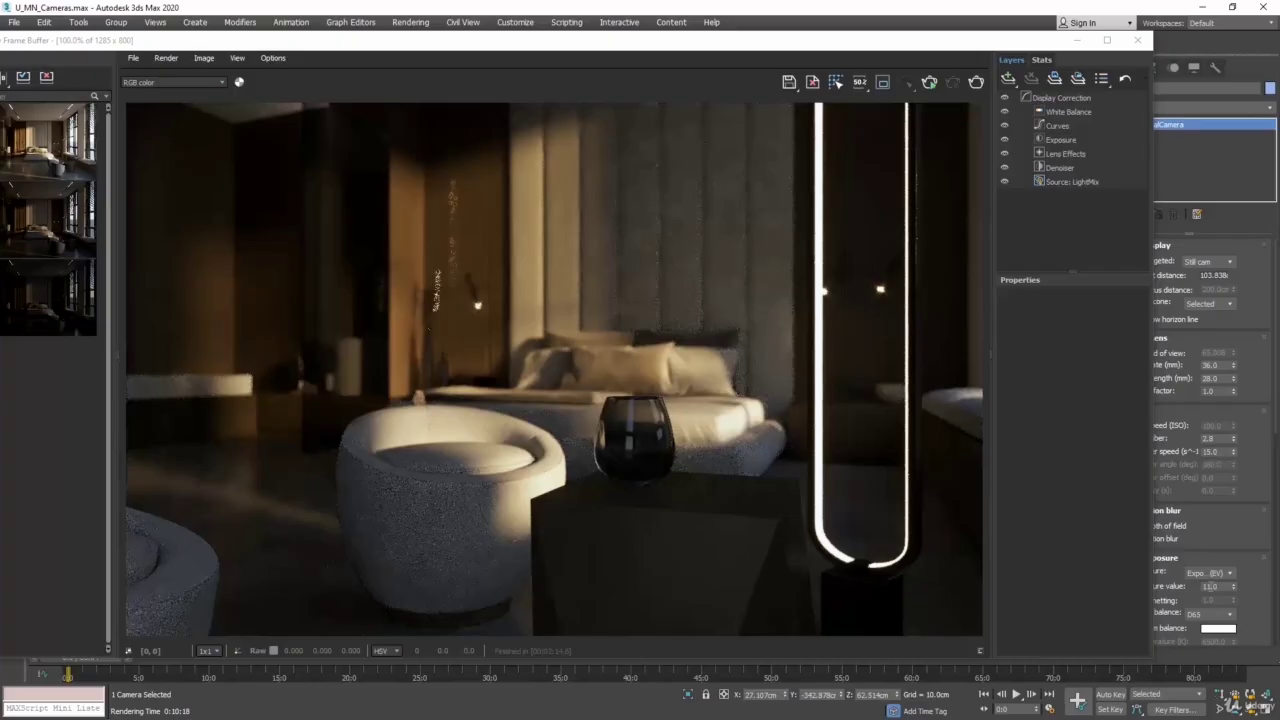
# - Set the camera's exposure value to 9 and check the brightness with a short test render, cancelling it early
pyautogui.doubleClick(1210, 586)
pyautogui.write('9.0')
pyautogui.click(976, 82)
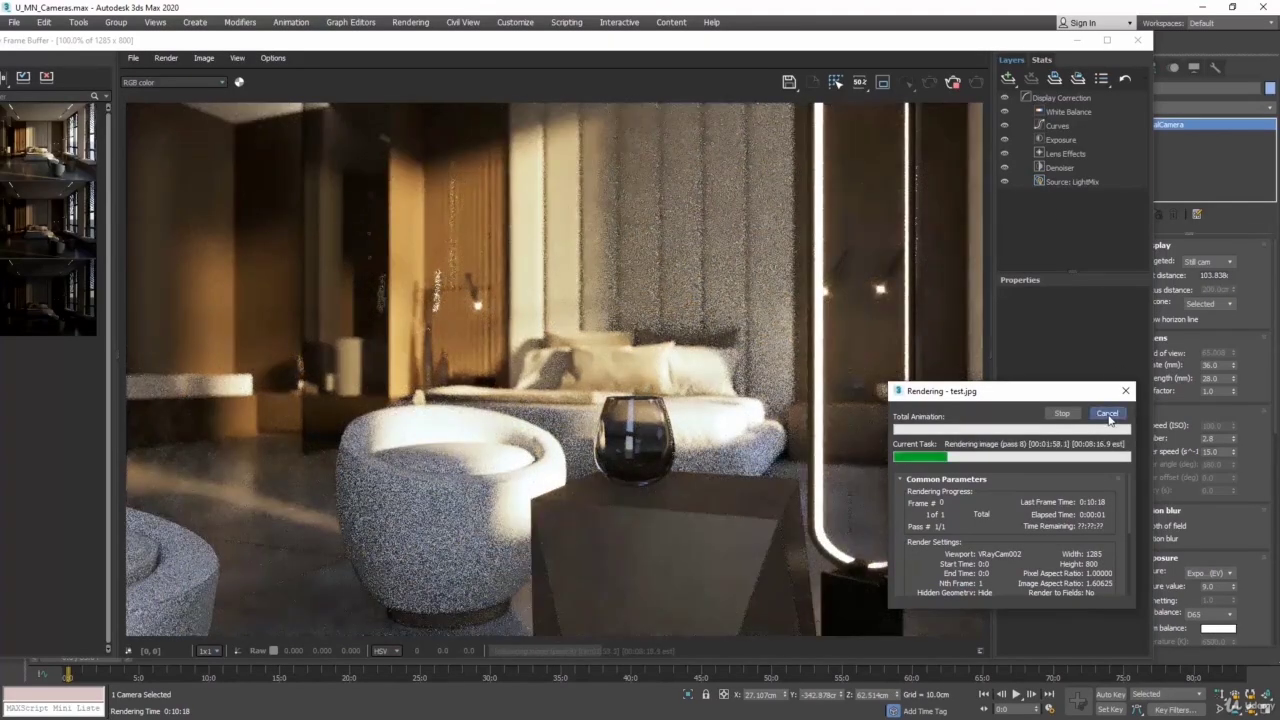
pyautogui.click(1107, 413)
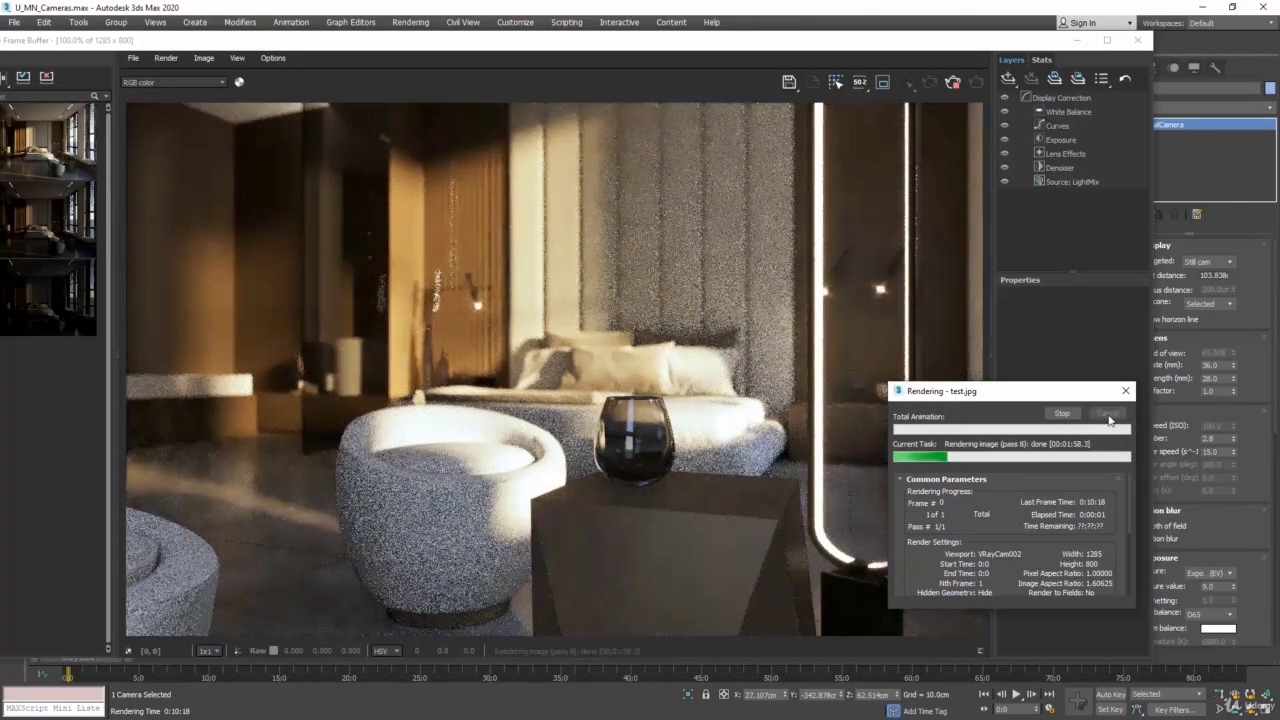
# - Set the camera's exposure value to 8, render the VRayCam002 view until the noise clears, and close the frame buffer
pyautogui.click(1219, 584)
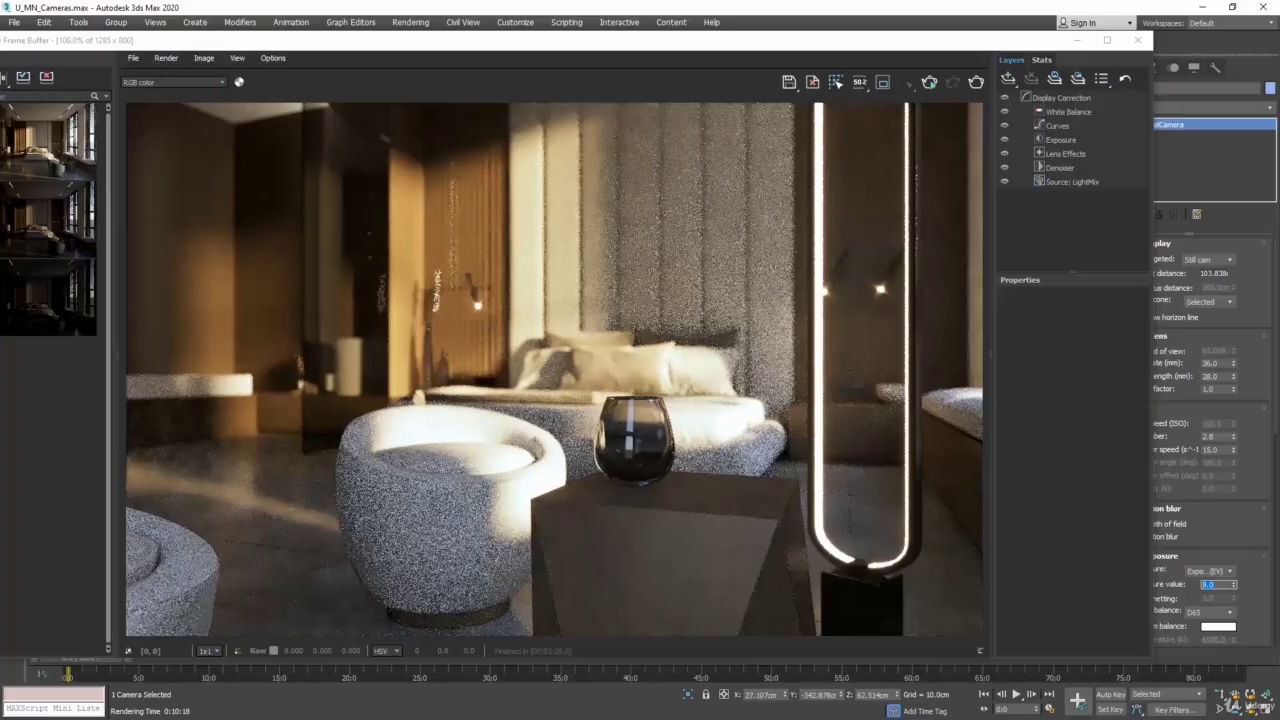
pyautogui.click(976, 82)
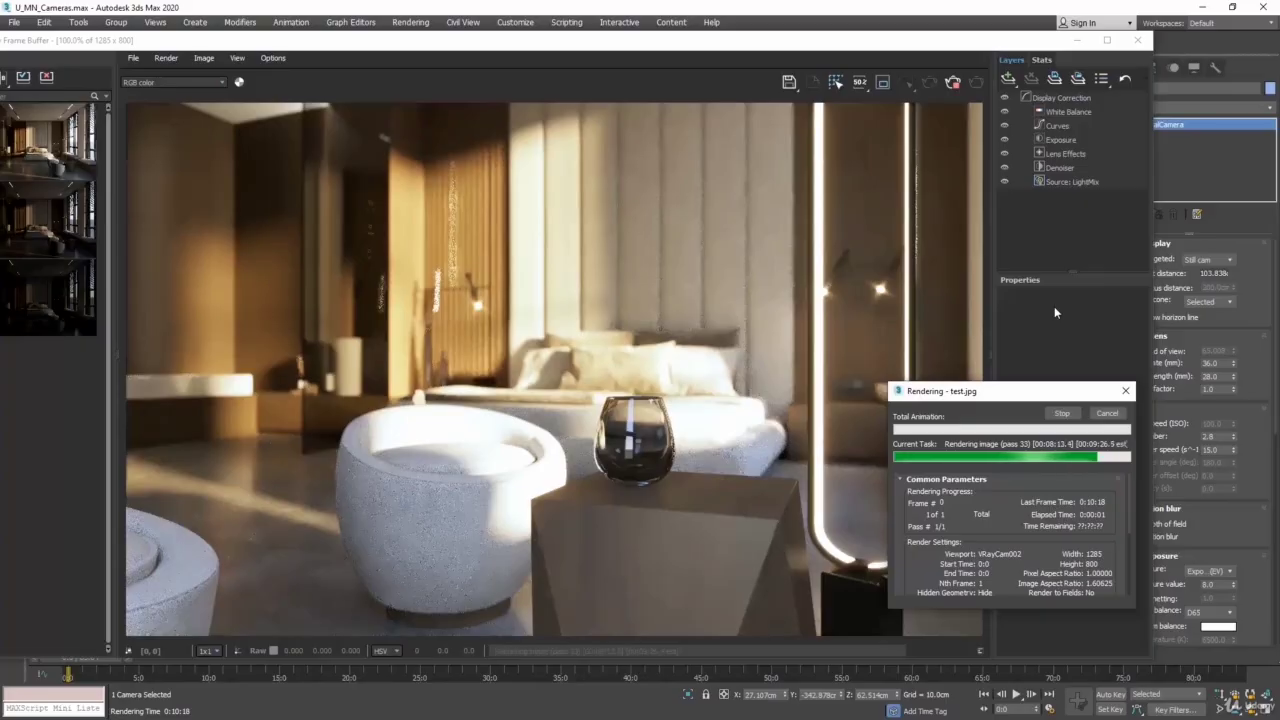
pyautogui.click(1064, 413)
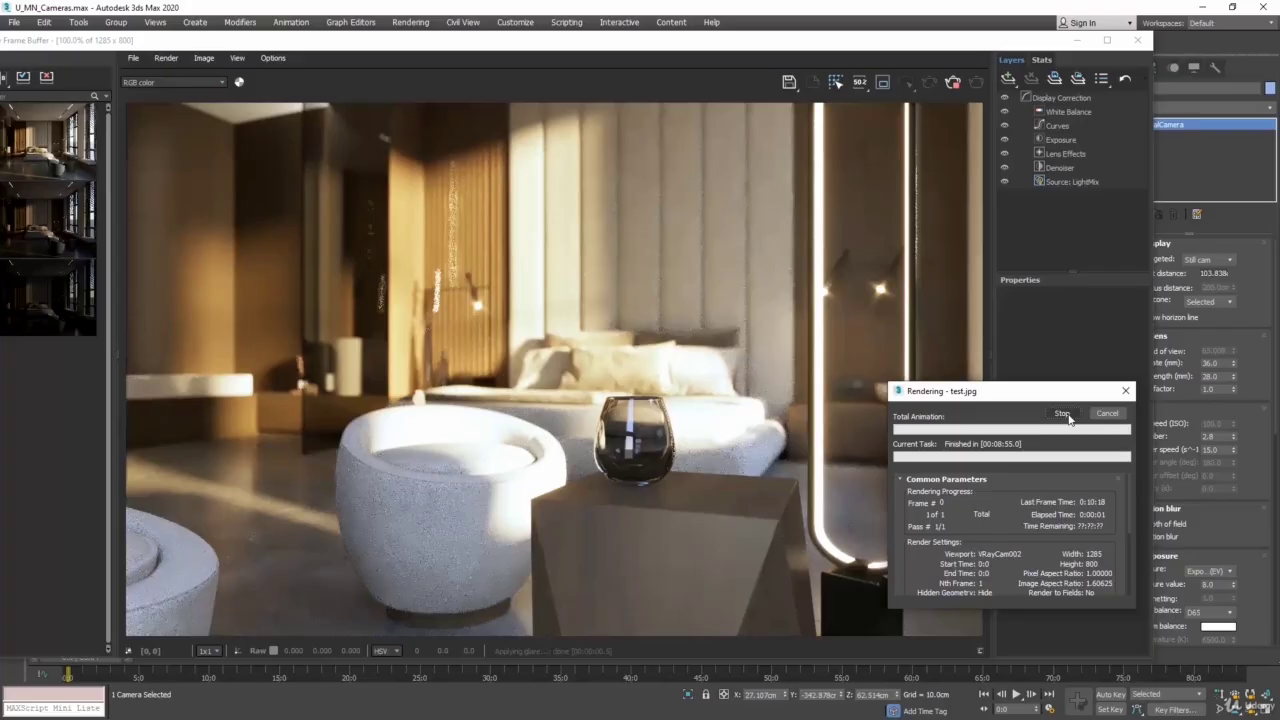
pyautogui.click(1066, 413)
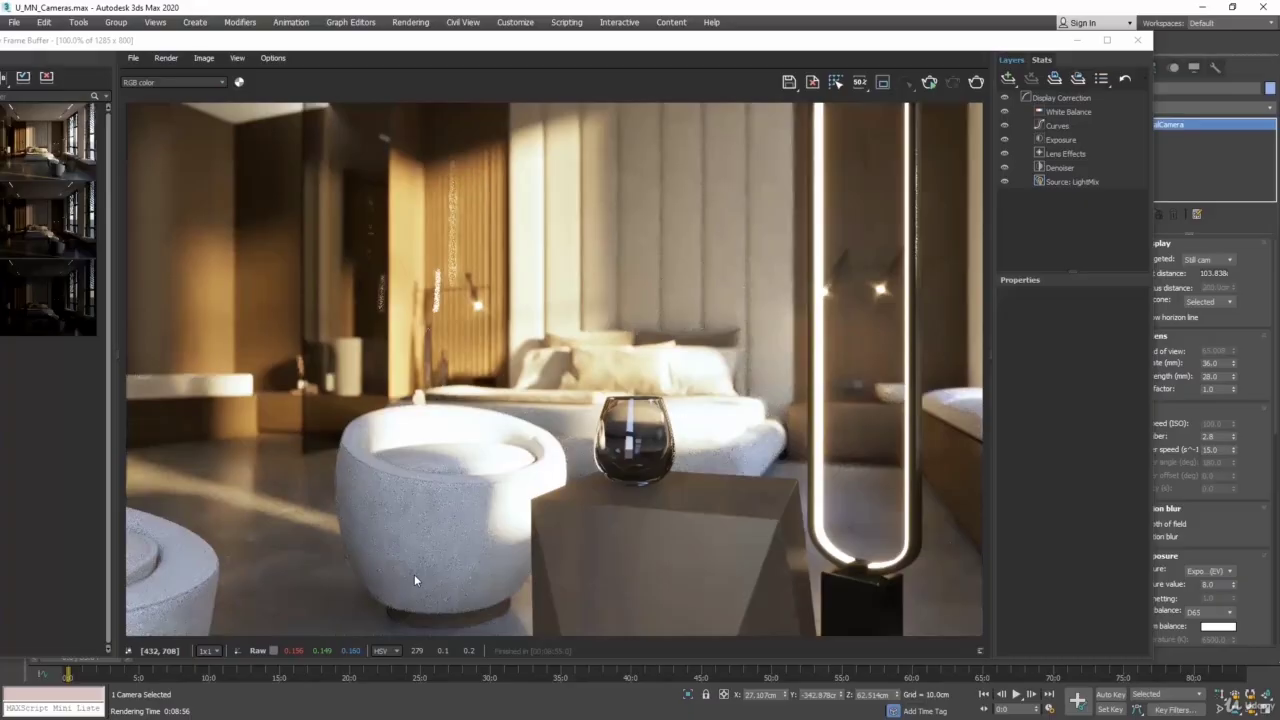
pyautogui.click(1137, 42)
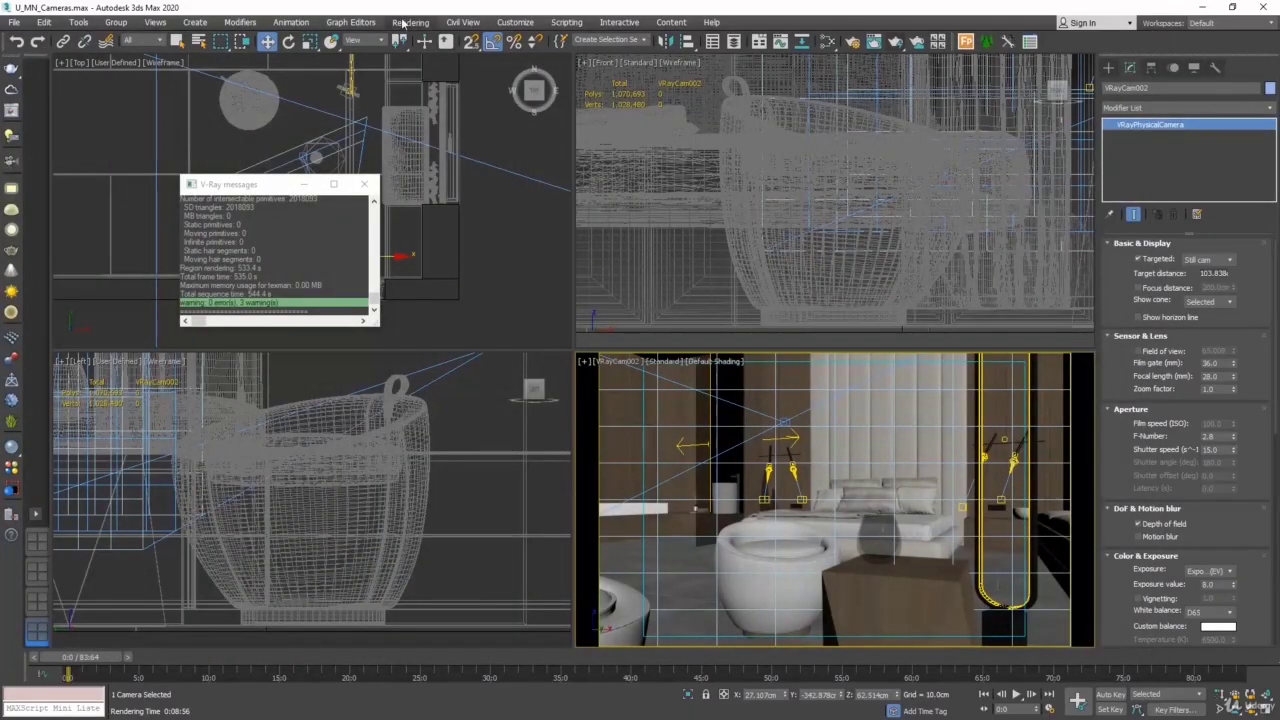
# - Set the progressive image sampler's render time limit to 0 minutes in the render setup and start rendering the VRayCam002 view
pyautogui.click(404, 22)
pyautogui.click(432, 92)
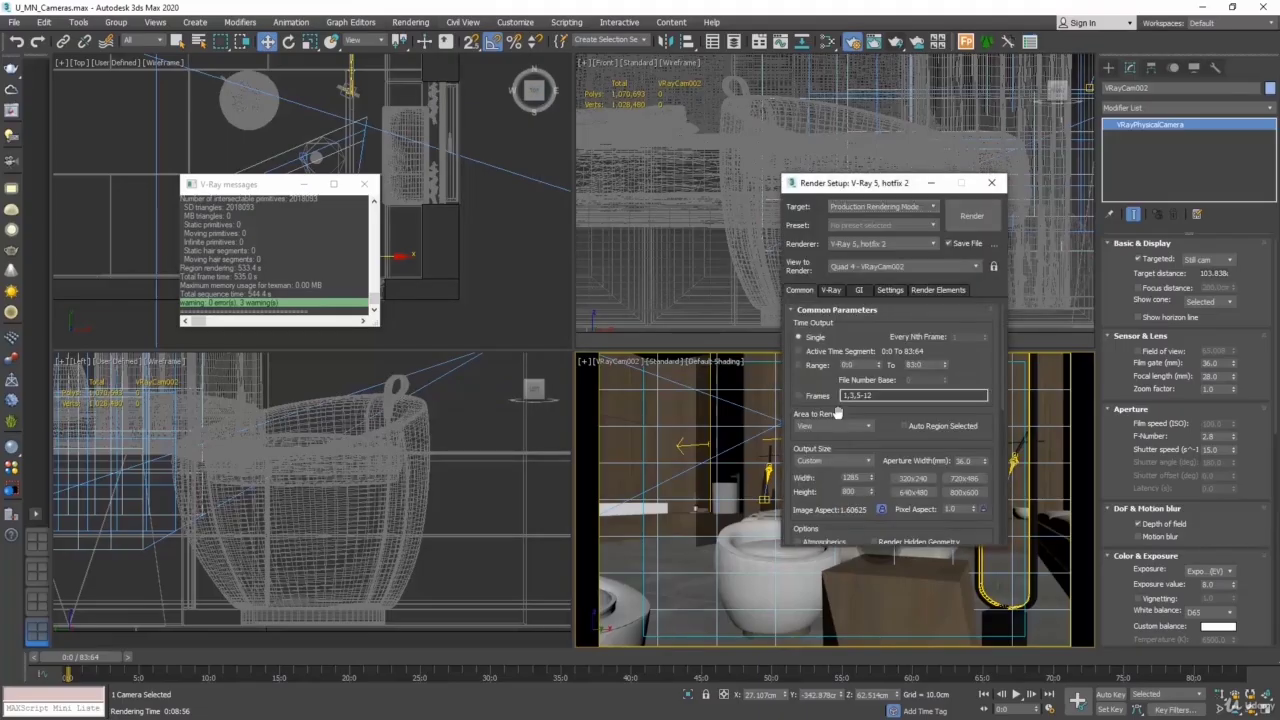
pyautogui.click(831, 290)
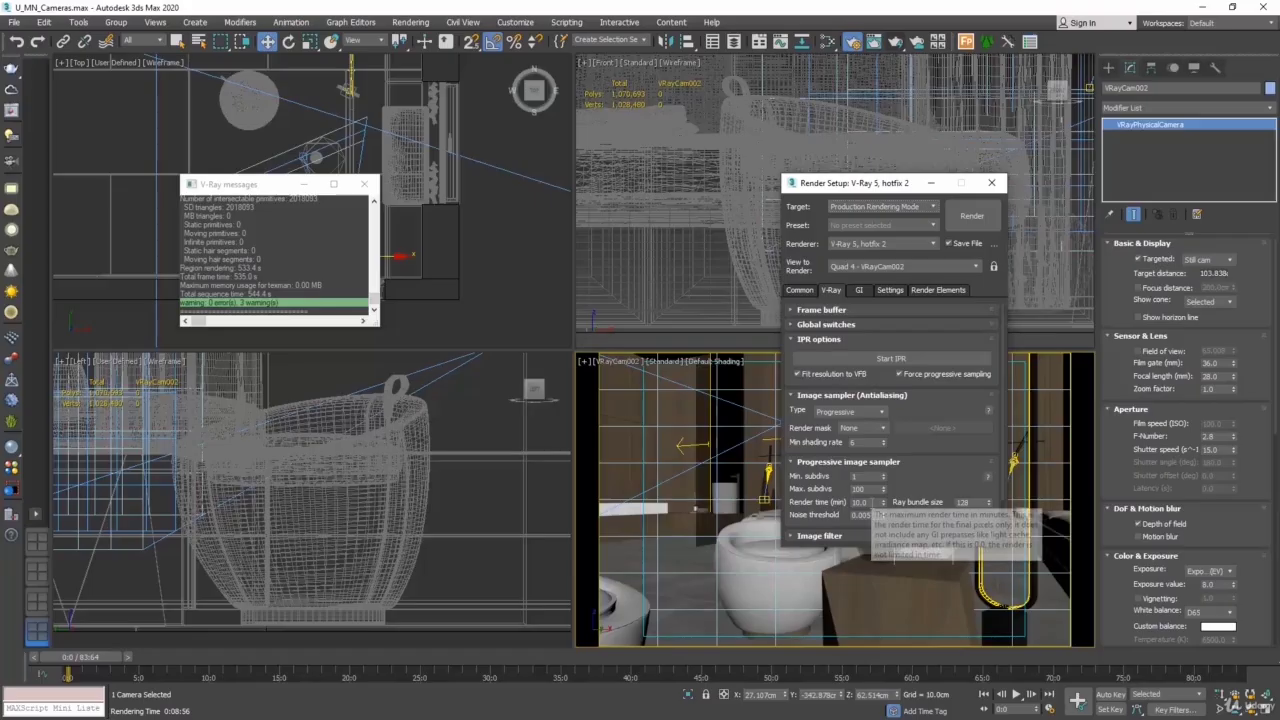
pyautogui.doubleClick(866, 503)
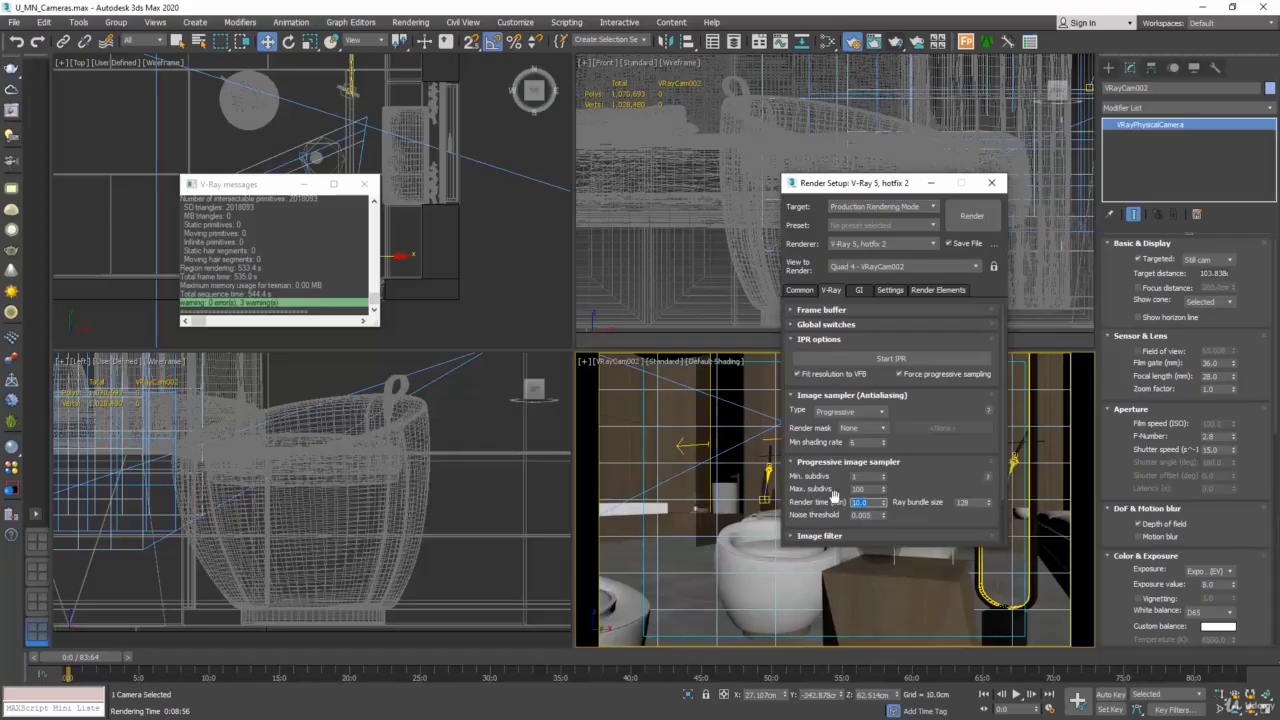
pyautogui.write('0')
pyautogui.press('Return')
pyautogui.click(970, 217)
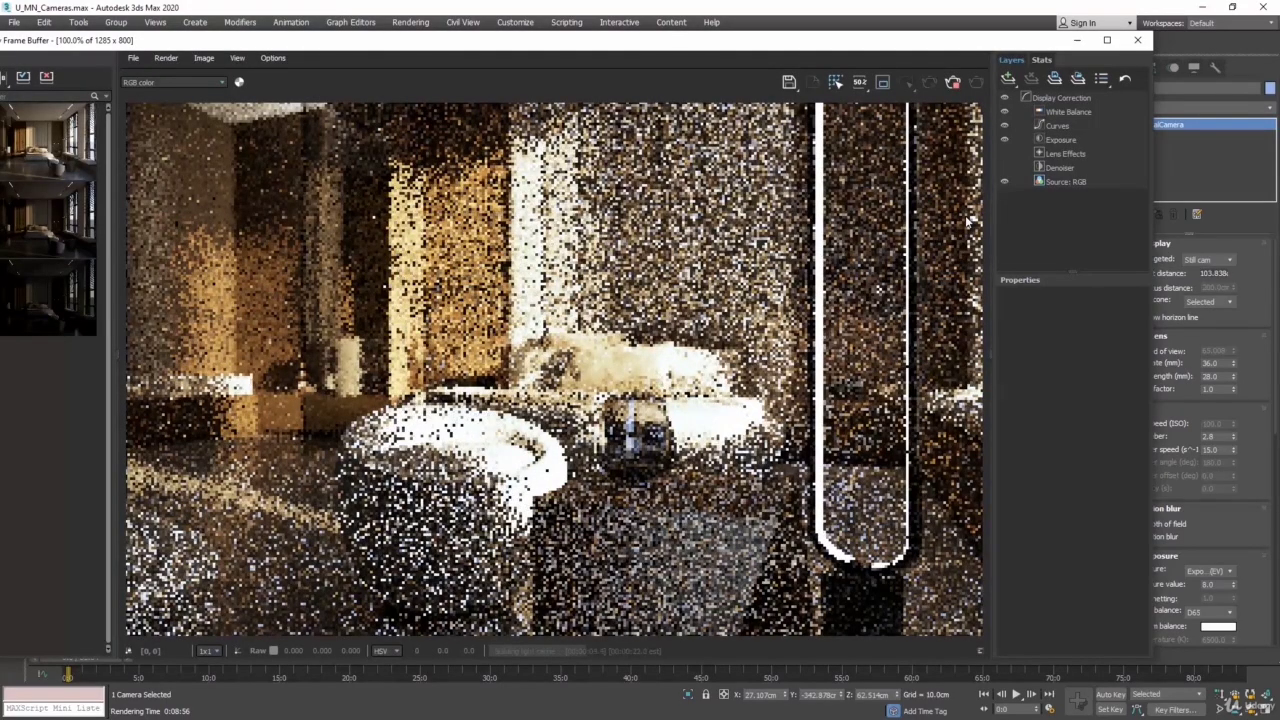